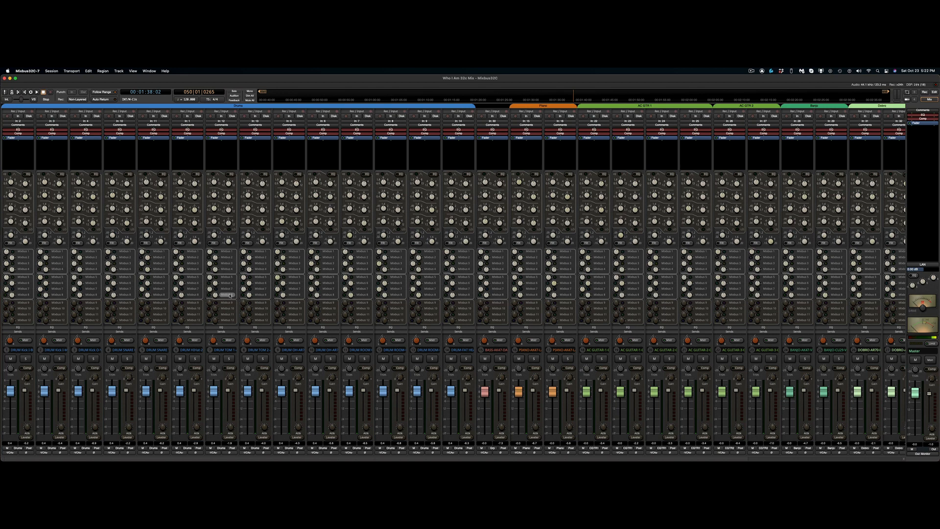
Review the mixbus strips in the mixer and the complete list of recorded tracks in the editor
{"action": "key", "text": "shift+b"}
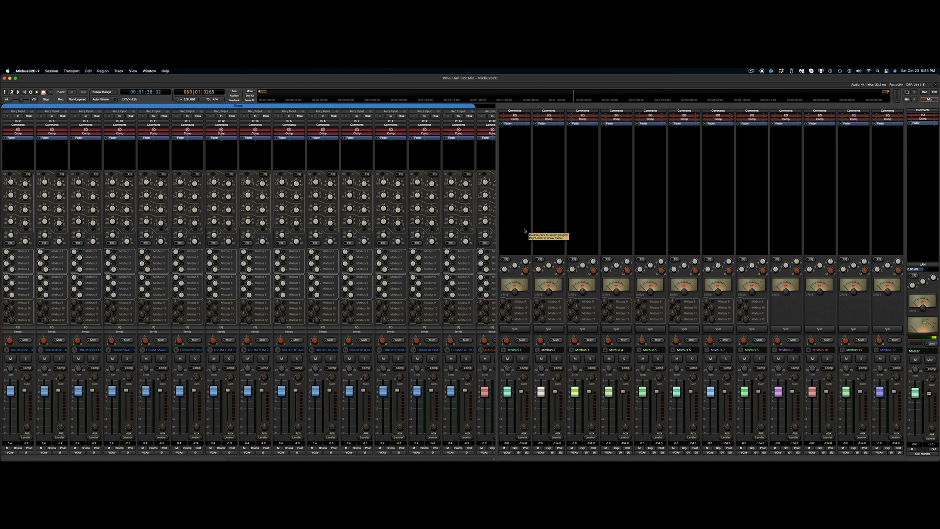
{"action": "key", "text": "shift+b"}
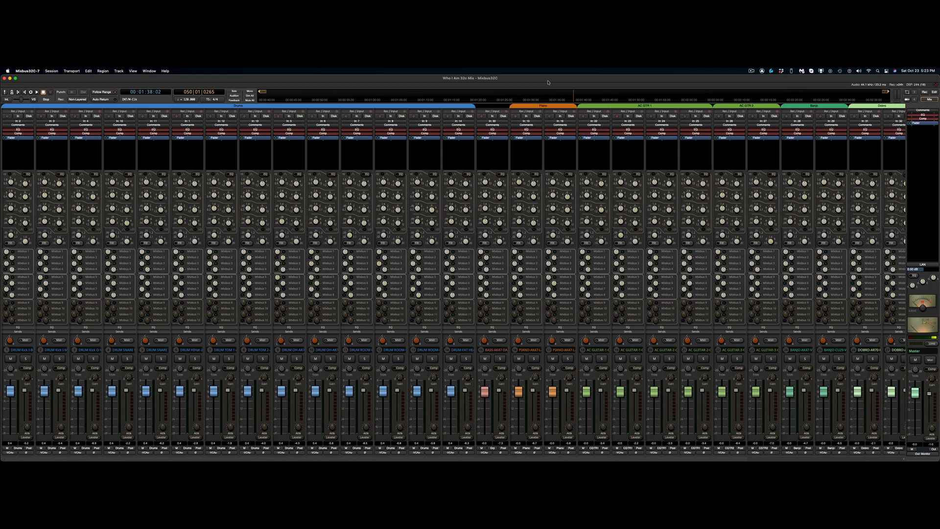
{"action": "key", "text": "alt+m"}
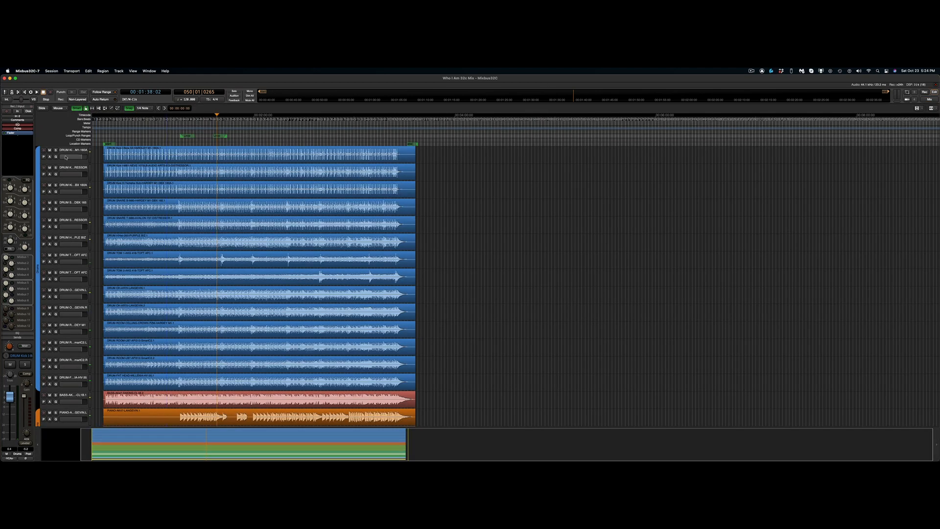
{"action": "scroll", "coordinate": [84, 186], "scroll_direction": "down", "scroll_amount": 2}
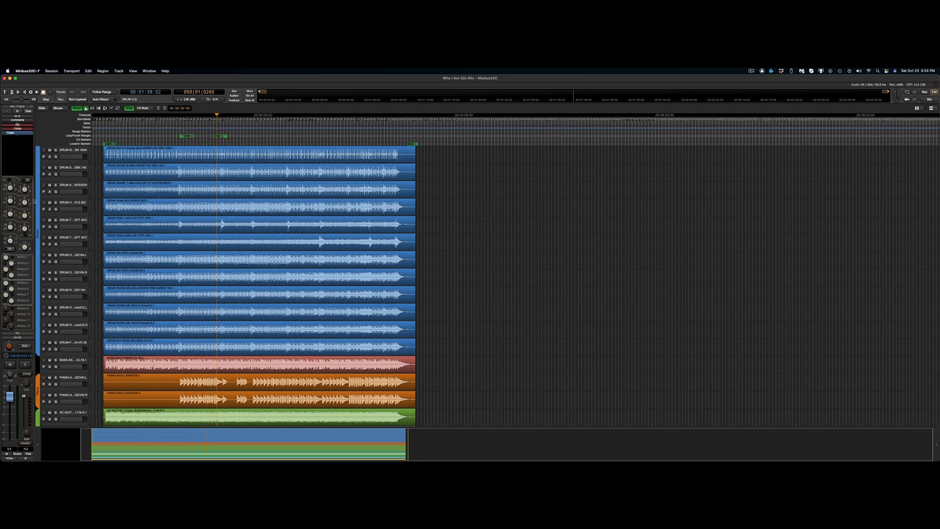
{"action": "scroll", "coordinate": [73, 253], "scroll_direction": "down", "scroll_amount": 3}
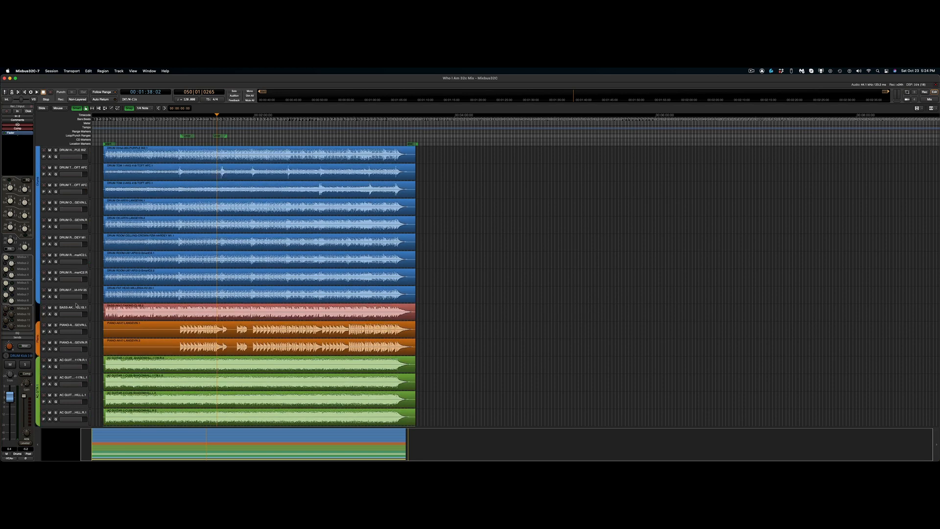
{"action": "scroll", "coordinate": [76, 305], "scroll_direction": "down", "scroll_amount": 6}
{"action": "scroll", "coordinate": [76, 305], "scroll_direction": "down", "scroll_amount": 4}
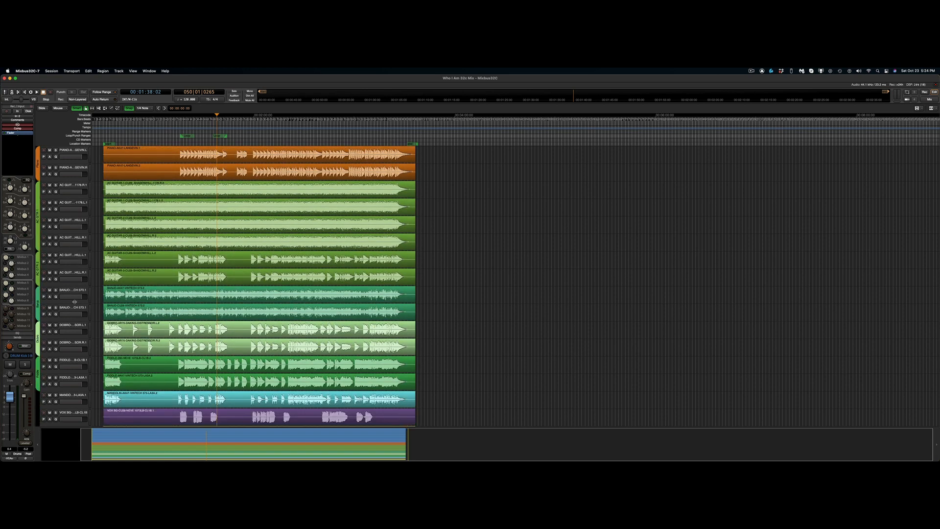
{"action": "scroll", "coordinate": [75, 301], "scroll_direction": "down", "scroll_amount": 6}
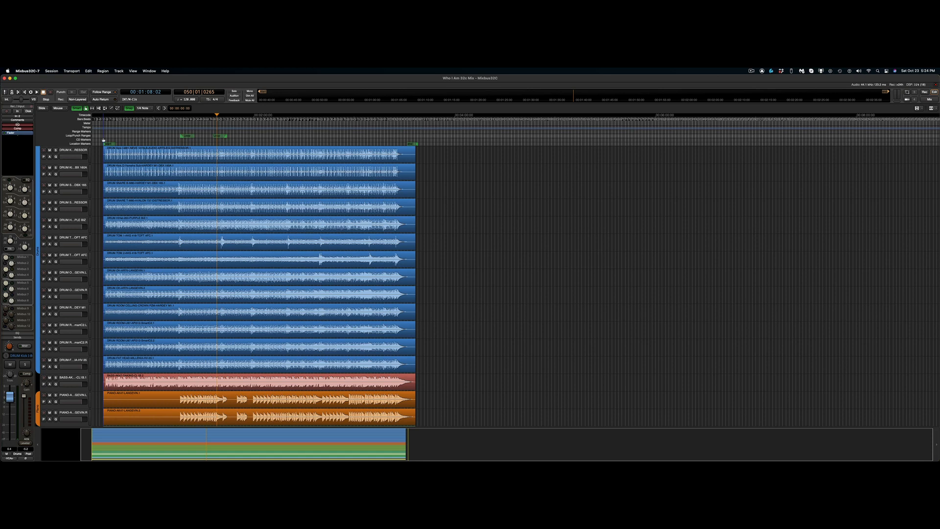
Move the playhead to the start of the song, return to the mixer and start playback
{"action": "left_click", "coordinate": [104, 139]}
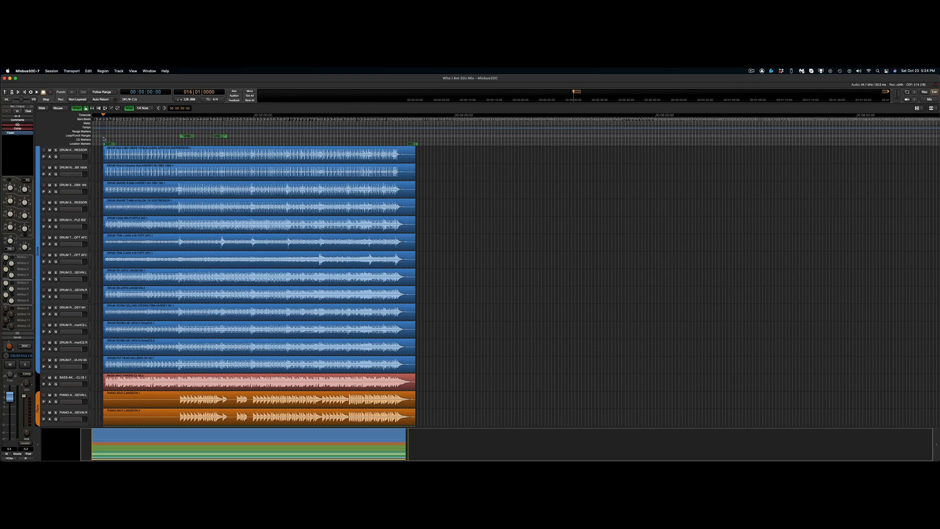
{"action": "key", "text": "alt+m"}
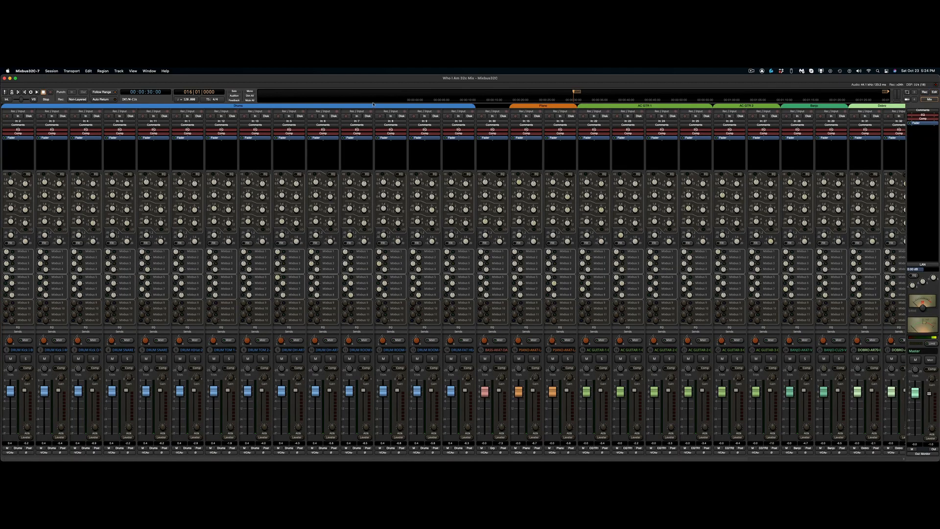
{"action": "key", "text": "space"}
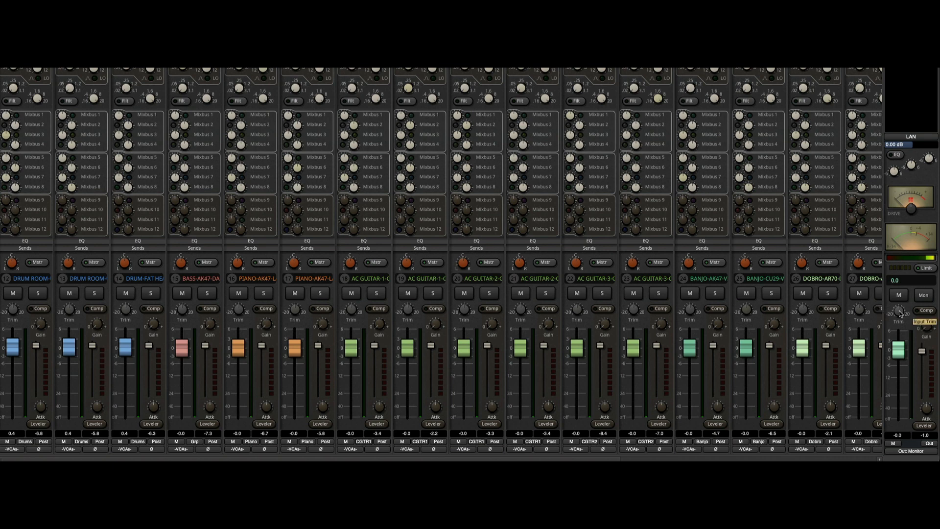
Adjust the input trim on the master strip while the song plays
{"action": "left_click_drag", "start_coordinate": [899, 314], "coordinate": [894, 322]}
{"action": "left_click_drag", "start_coordinate": [900, 318], "coordinate": [901, 322]}
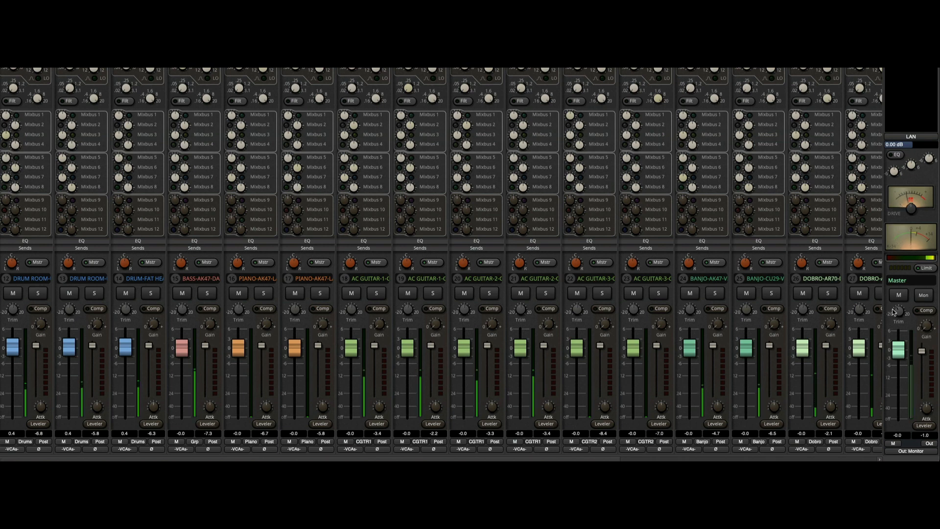
{"action": "mouse_move", "coordinate": [897, 327]}
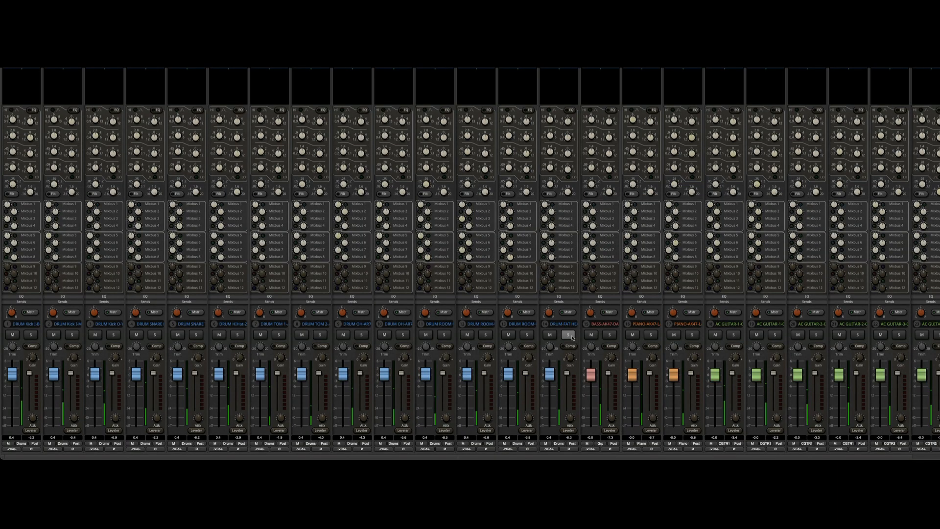
Solo the drum group and play a range selected across the drum tracks, starting just before the piano comes in
{"action": "left_click", "coordinate": [569, 335]}
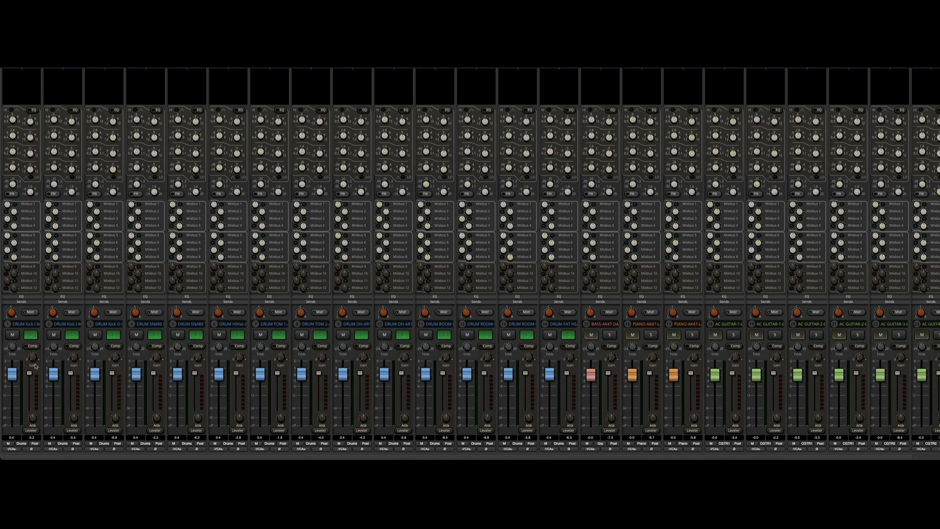
{"action": "key", "text": "space"}
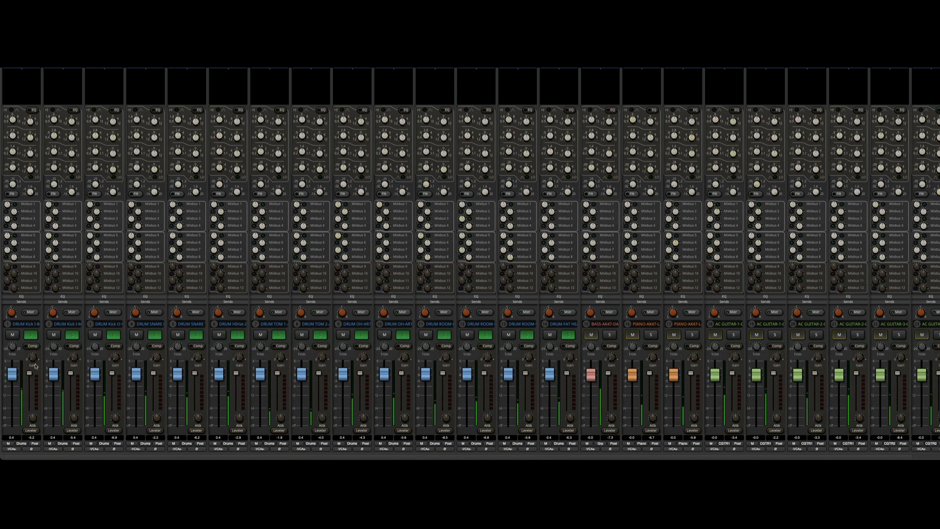
{"action": "key", "text": "alt+m"}
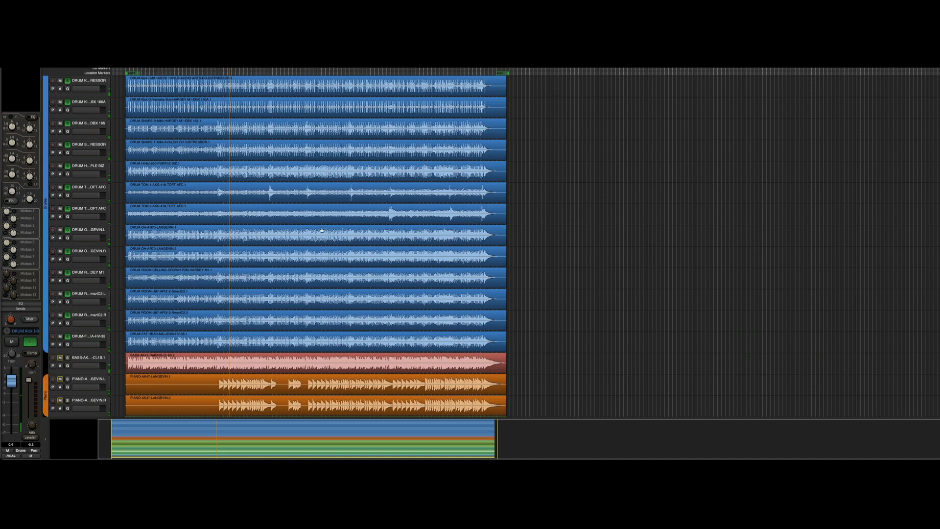
{"action": "scroll", "coordinate": [386, 114], "scroll_direction": "down", "scroll_amount": 2}
{"action": "scroll", "coordinate": [101, 165], "scroll_direction": "up", "scroll_amount": 3}
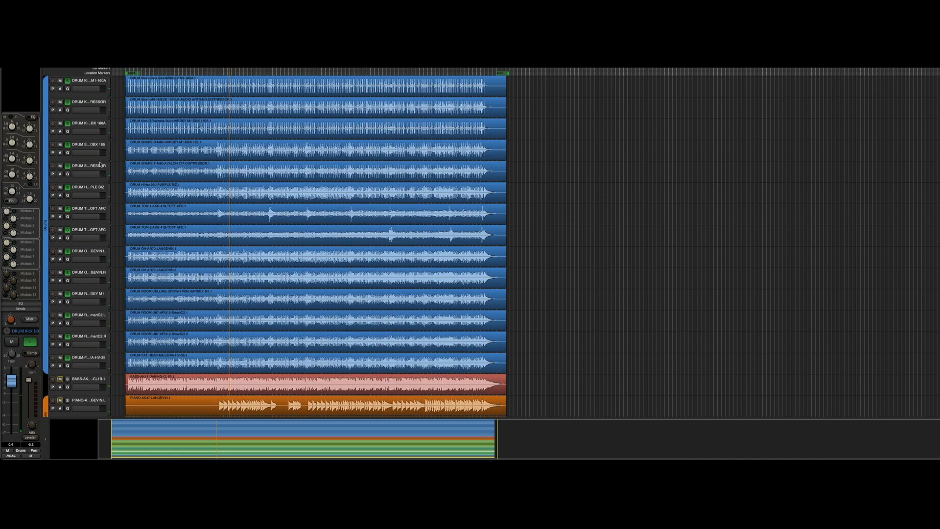
{"action": "left_click_drag", "start_coordinate": [215, 80], "coordinate": [304, 100]}
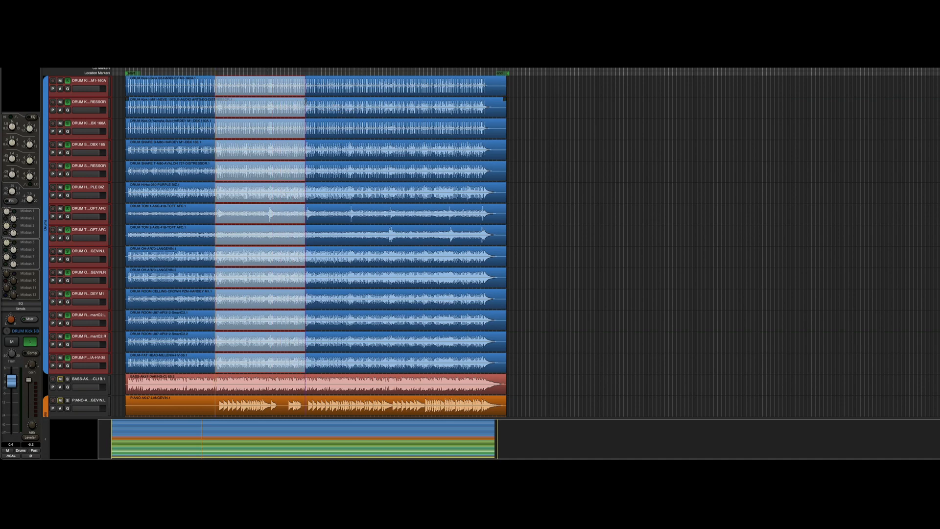
{"action": "key", "text": "space"}
In the mixer, add the bass to the solo and lower the grouped drum faders to -1.8 dB
{"action": "key", "text": "alt+m"}
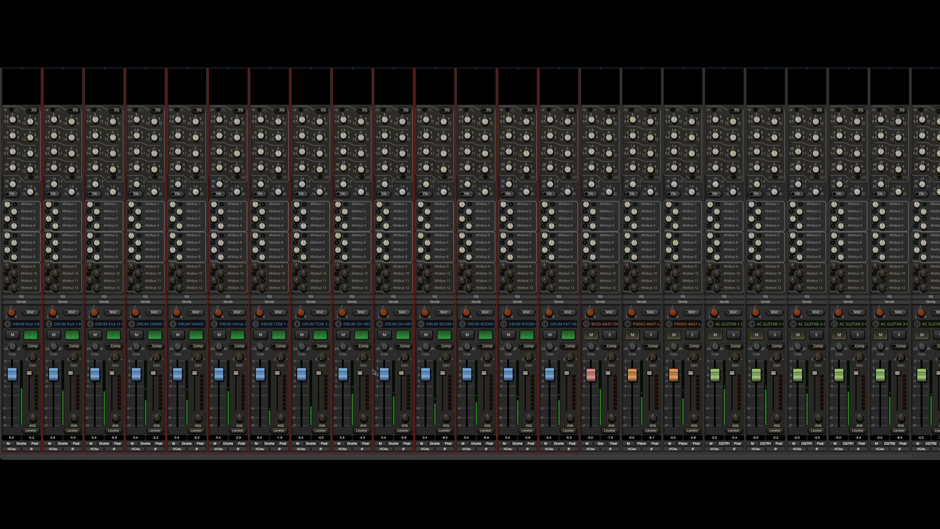
{"action": "left_click", "coordinate": [611, 335]}
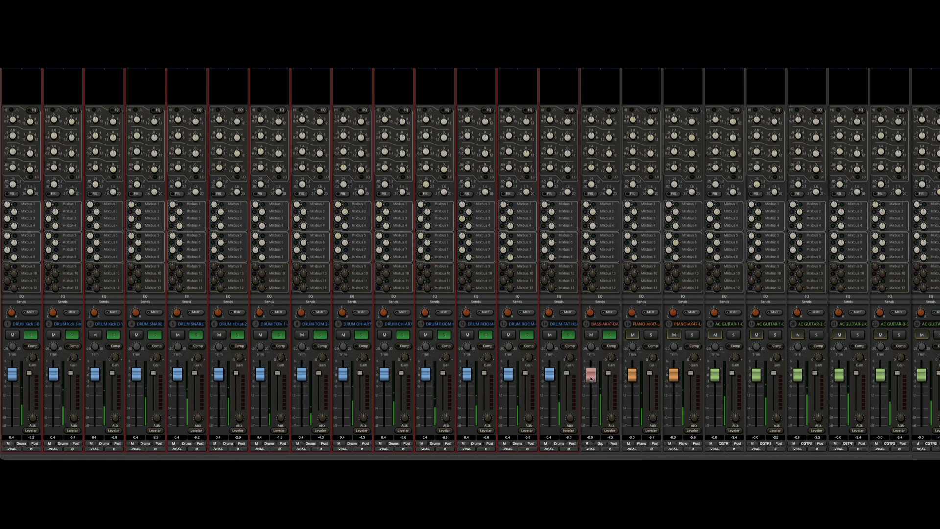
{"action": "left_click_drag", "start_coordinate": [550, 377], "coordinate": [549, 386]}
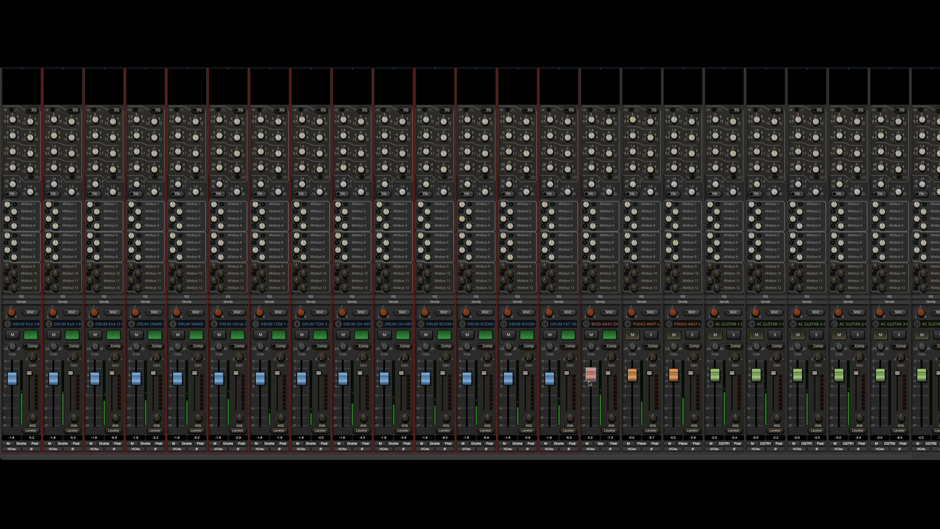
Add the piano and first acoustic guitar groups to the solo and slightly lower each group's faders
{"action": "left_click", "coordinate": [650, 335]}
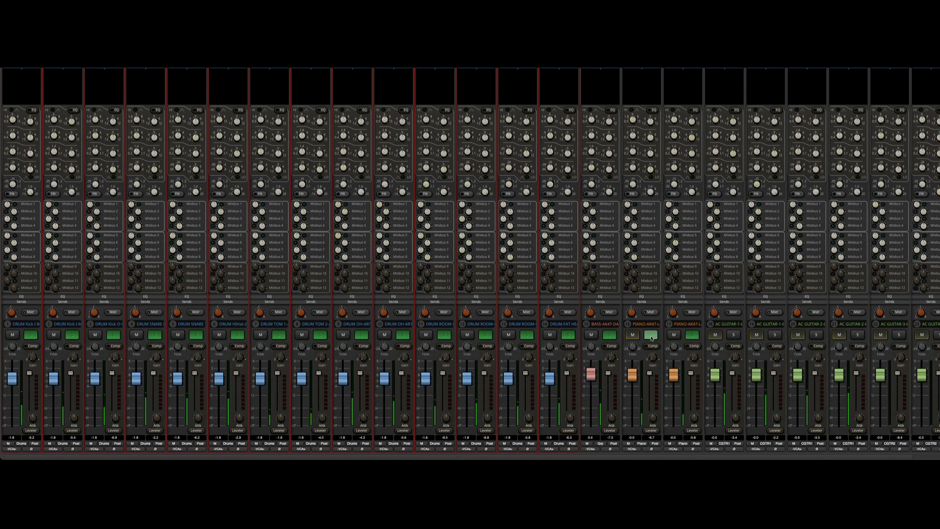
{"action": "left_click_drag", "start_coordinate": [633, 374], "coordinate": [631, 385]}
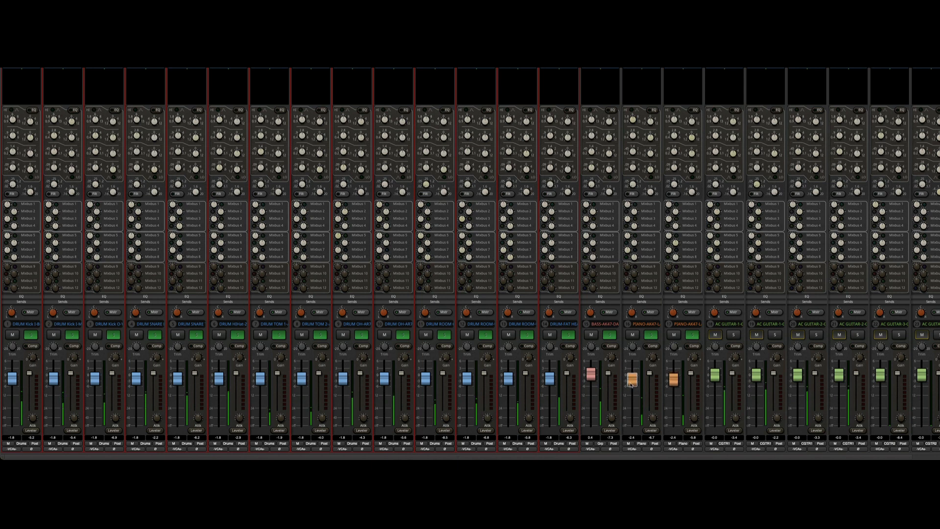
{"action": "left_click", "coordinate": [733, 335]}
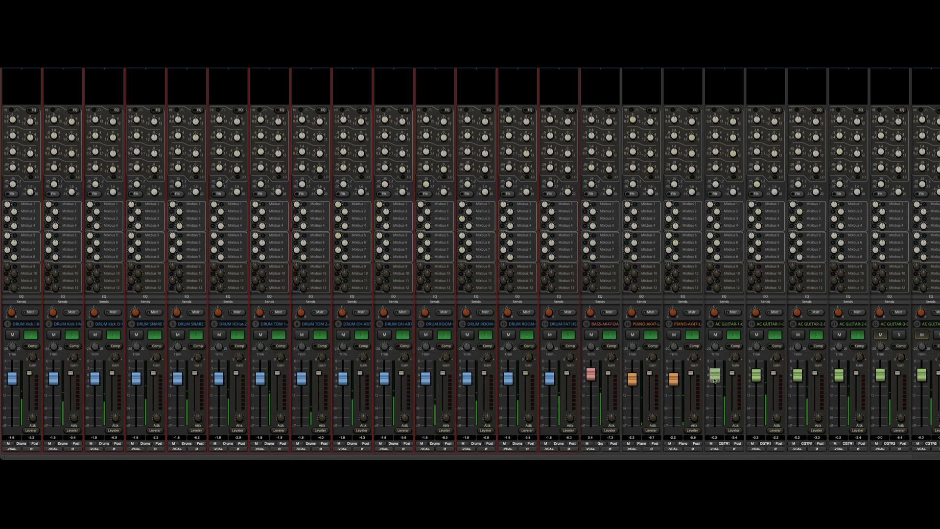
{"action": "left_click_drag", "start_coordinate": [714, 380], "coordinate": [713, 387]}
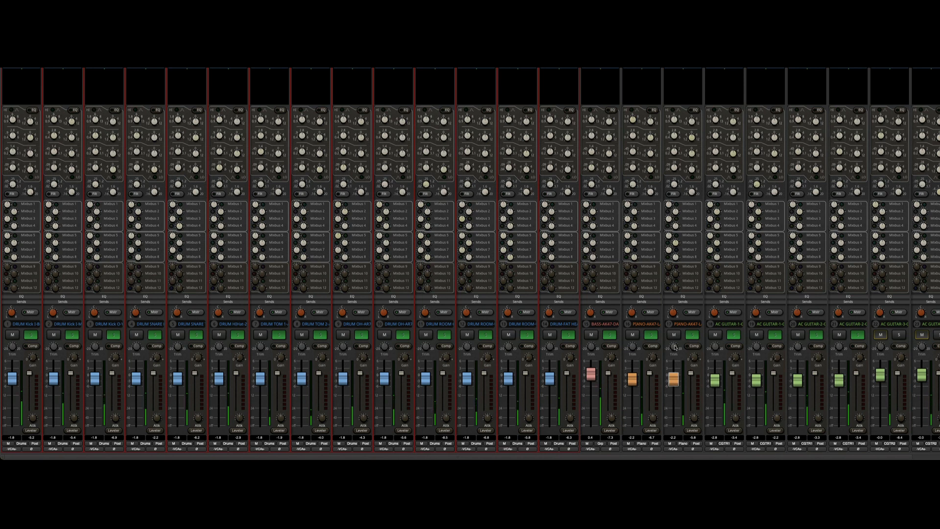
Clear the solo on the piano, bass and drum tracks, leaving only the first acoustic guitar group soloed
{"action": "left_click", "coordinate": [692, 335]}
{"action": "left_click", "coordinate": [609, 334]}
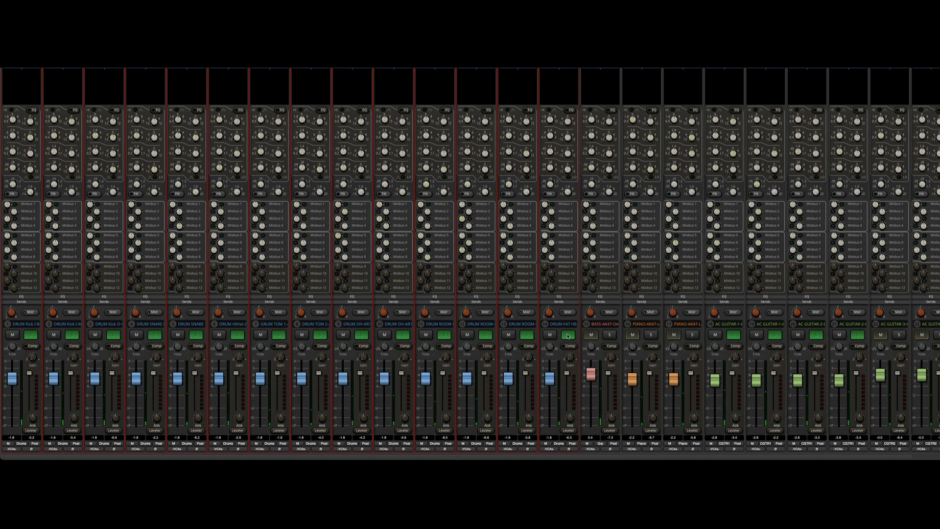
{"action": "left_click", "coordinate": [568, 335]}
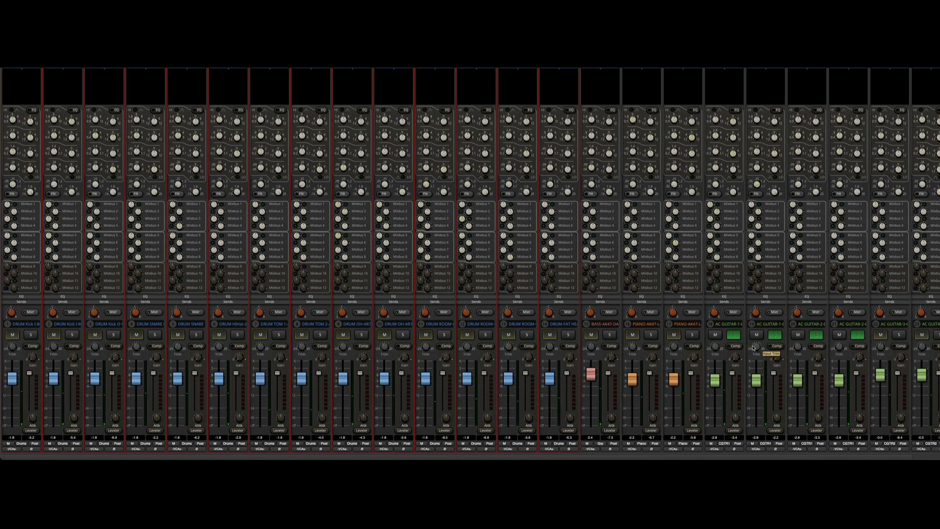
Deactivate the AC GTR 1 group in the editor and clear the solo on its four tracks individually
{"action": "key", "text": "alt+m"}
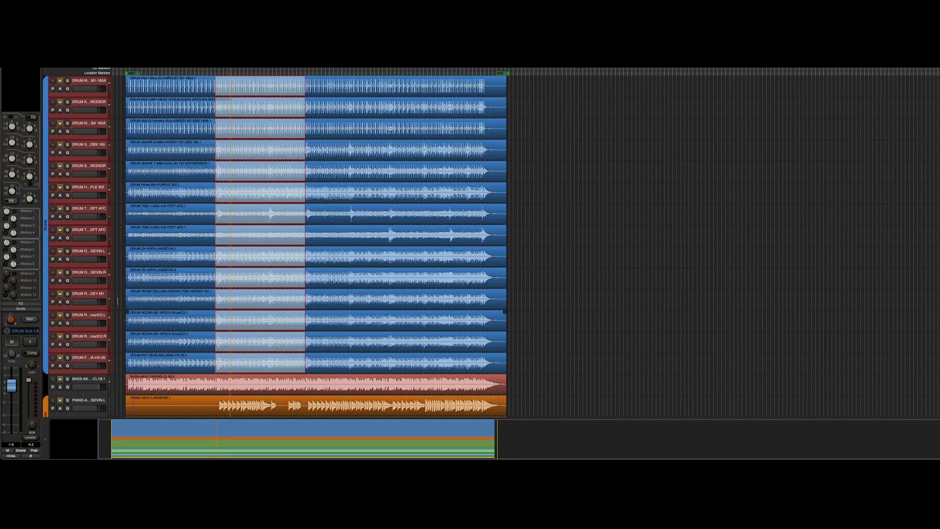
{"action": "scroll", "coordinate": [108, 287], "scroll_direction": "down", "scroll_amount": 10}
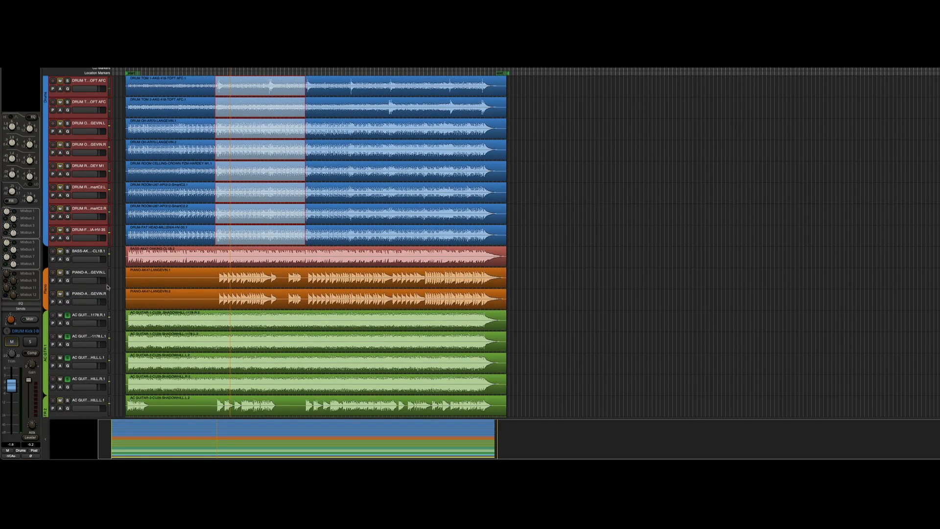
{"action": "scroll", "coordinate": [107, 287], "scroll_direction": "down", "scroll_amount": 2}
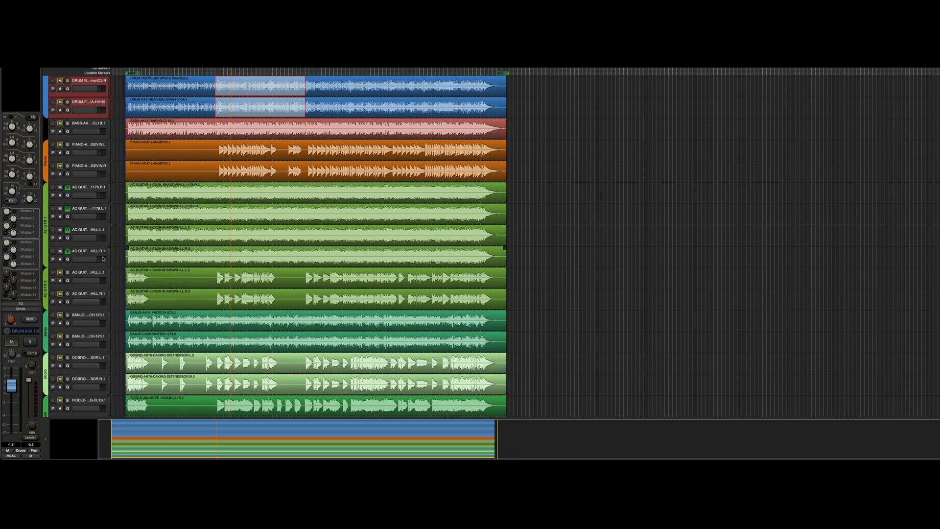
{"action": "left_click", "coordinate": [44, 204]}
{"action": "left_click", "coordinate": [68, 188]}
{"action": "left_click", "coordinate": [67, 208]}
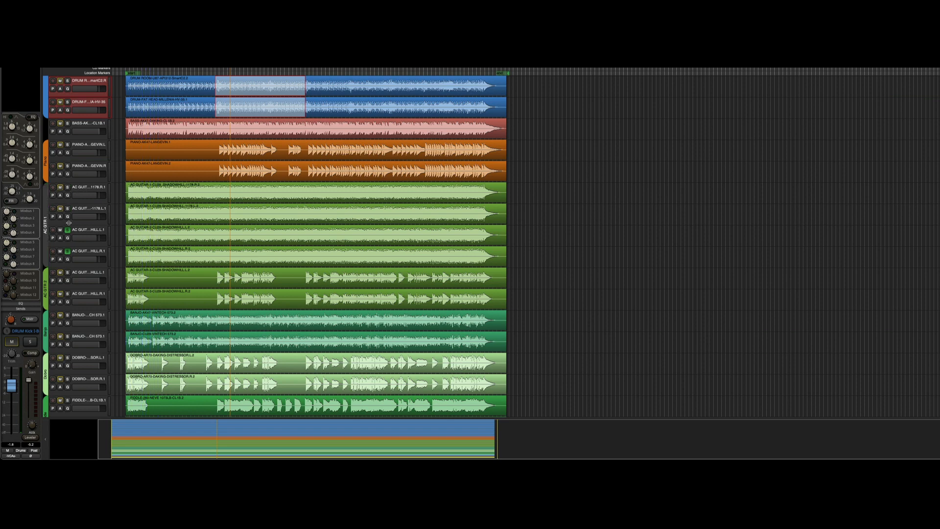
{"action": "left_click", "coordinate": [67, 230]}
{"action": "left_click", "coordinate": [68, 251]}
Solo only the two AC Guitar 1 tracks and play them
{"action": "left_click", "coordinate": [67, 187]}
{"action": "left_click", "coordinate": [67, 208]}
{"action": "key", "text": "space"}
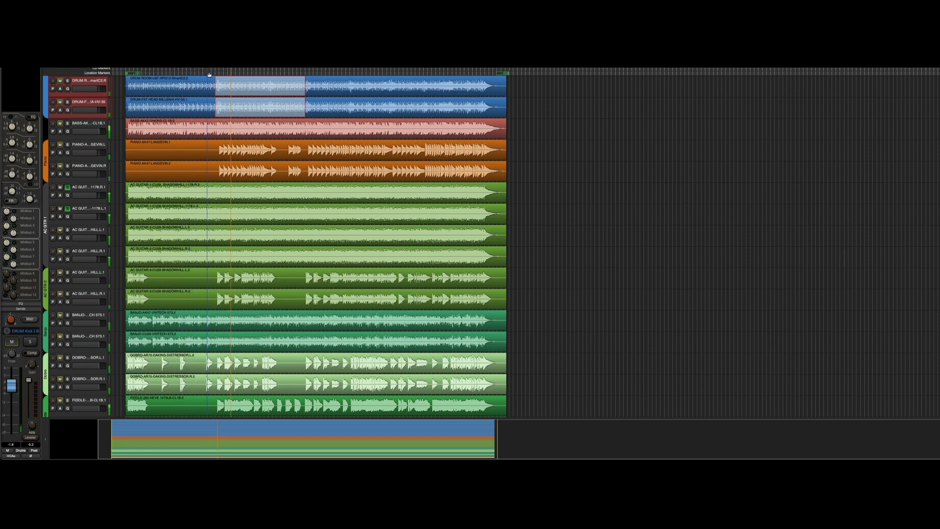
Switch the solo from the AC Guitar 1 pair to the two AC Guitar 2 tracks
{"action": "left_click", "coordinate": [67, 208]}
{"action": "left_click", "coordinate": [67, 188]}
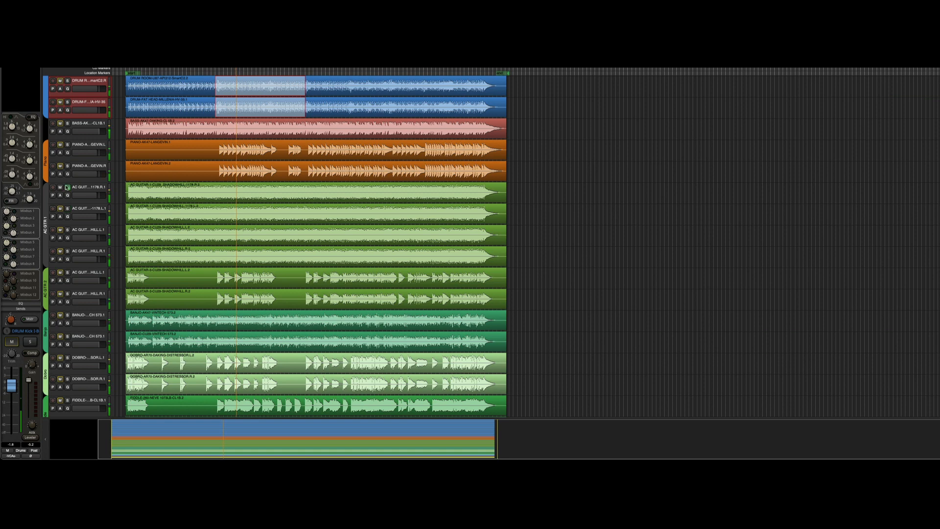
{"action": "left_click", "coordinate": [68, 230]}
{"action": "left_click", "coordinate": [67, 251]}
Create a new track group from the two AC Guitar 2 tracks and name it AC GTR
{"action": "left_click_drag", "start_coordinate": [47, 224], "coordinate": [45, 268]}
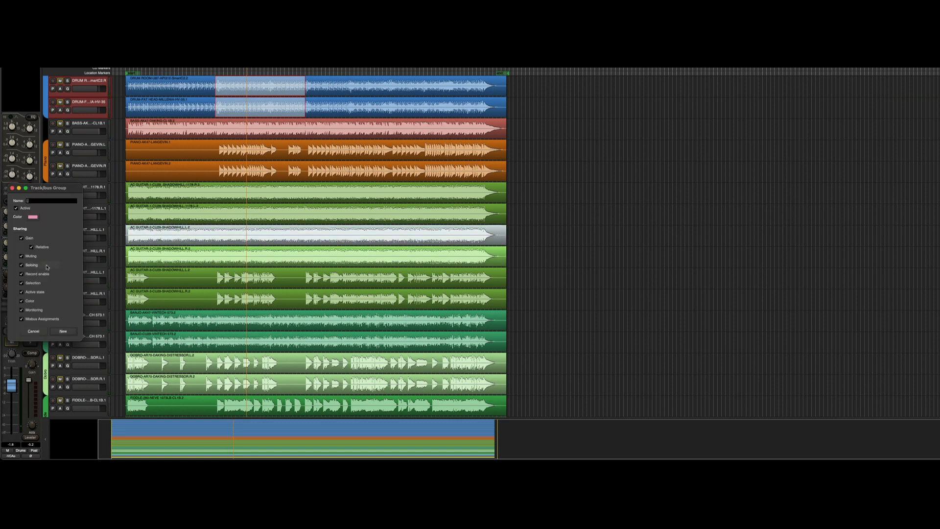
{"action": "key", "text": "Return"}
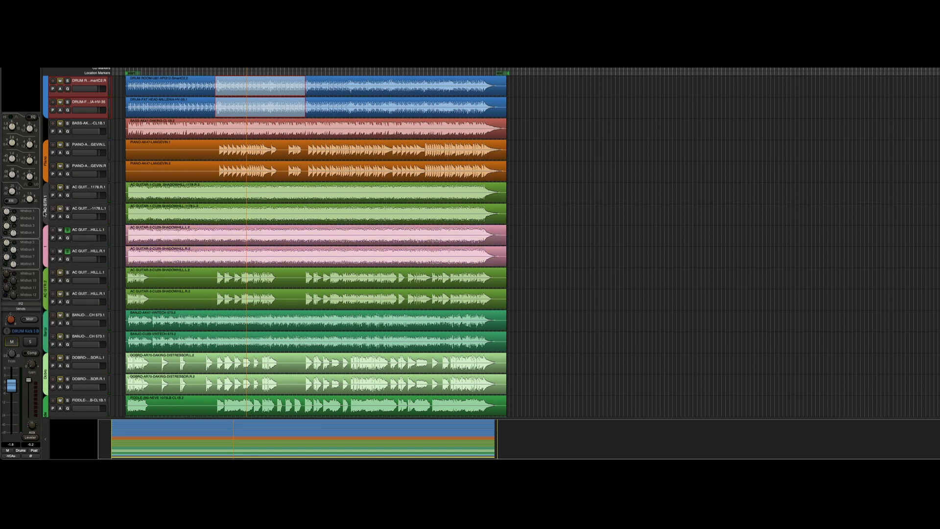
{"action": "right_click", "coordinate": [45, 245]}
{"action": "left_click", "coordinate": [54, 249]}
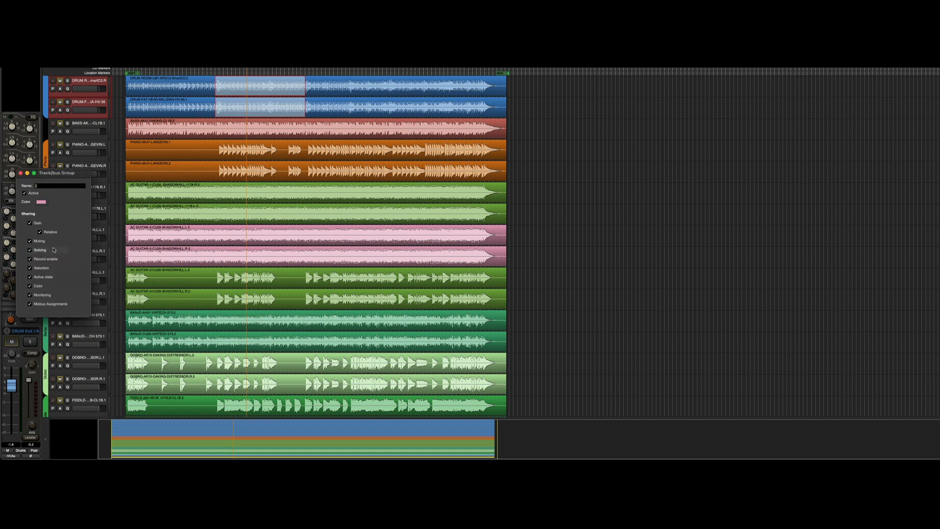
{"action": "type", "text": "AC GTR"}
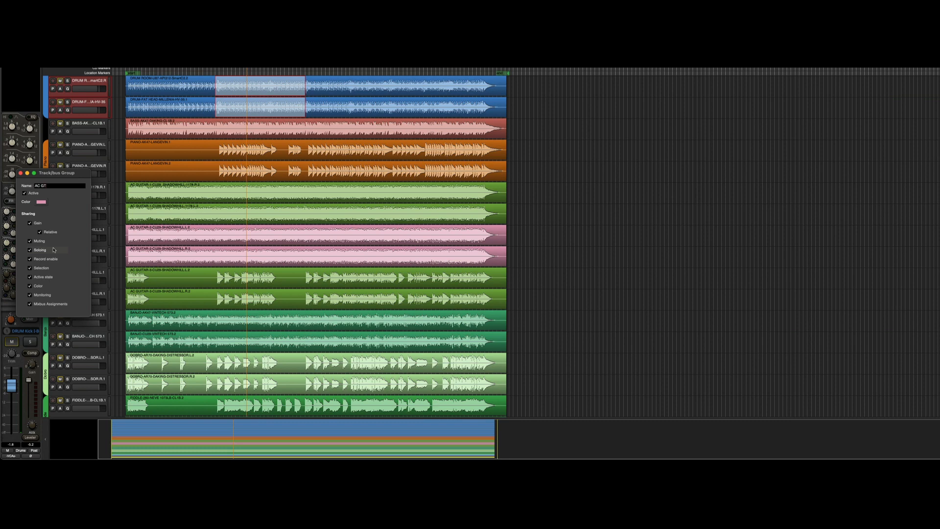
Change the colour of the AC GTR group from pink to olive green and close its settings
{"action": "left_click", "coordinate": [42, 201]}
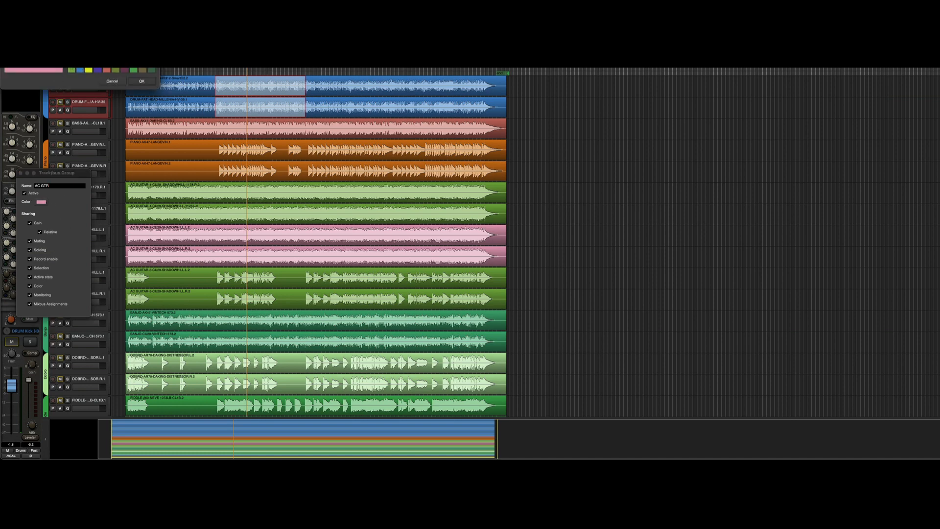
{"action": "left_click", "coordinate": [111, 63]}
{"action": "left_click", "coordinate": [141, 81]}
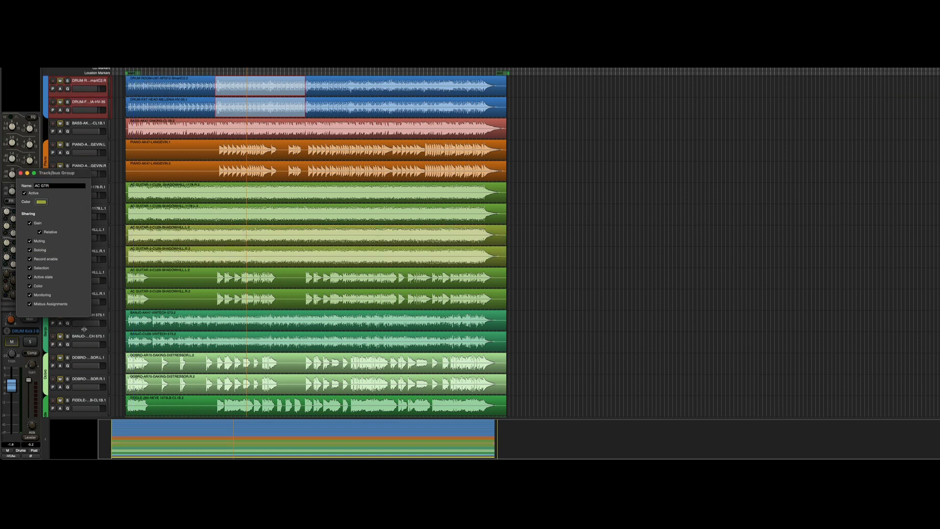
{"action": "left_click", "coordinate": [21, 173]}
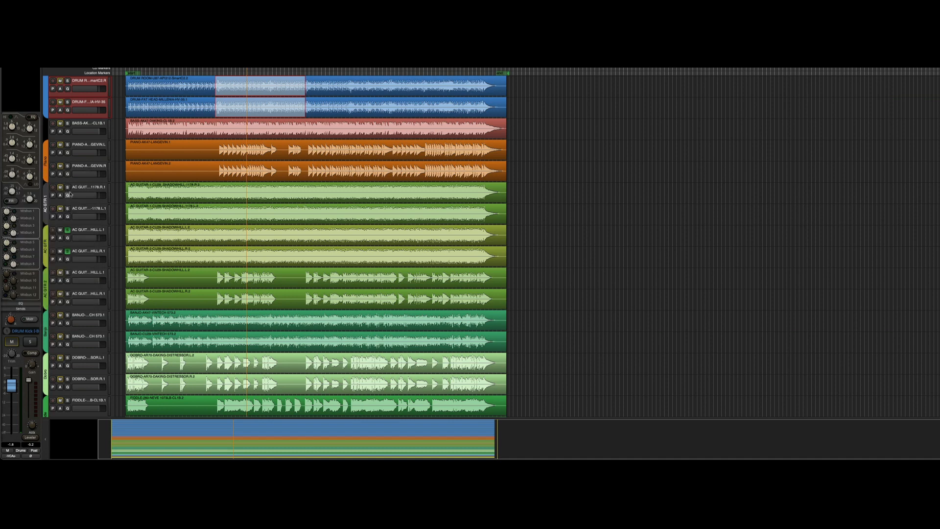
Solo the AC Guitar 1 and AC Guitar 2 pairs together and lower the AC Guitar 1 pair's level
{"action": "left_click", "coordinate": [68, 231]}
{"action": "left_click", "coordinate": [68, 230]}
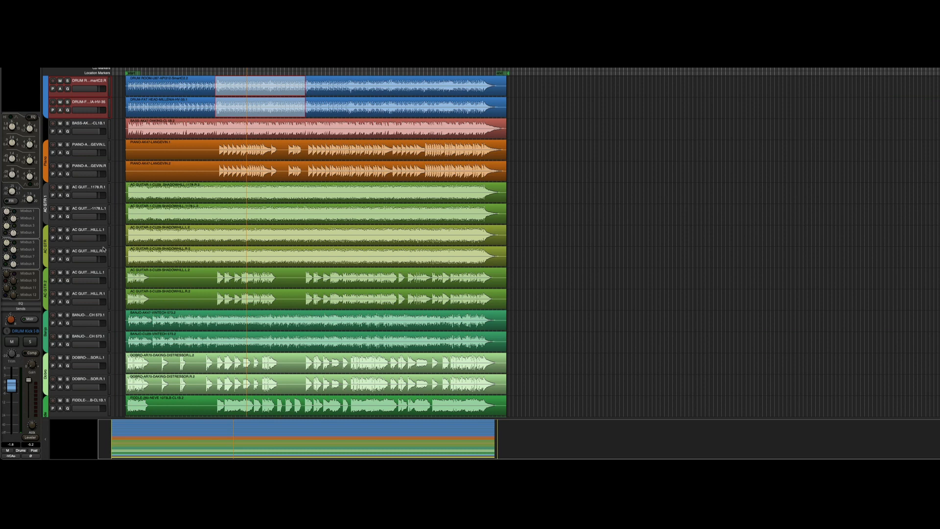
{"action": "left_click", "coordinate": [68, 187]}
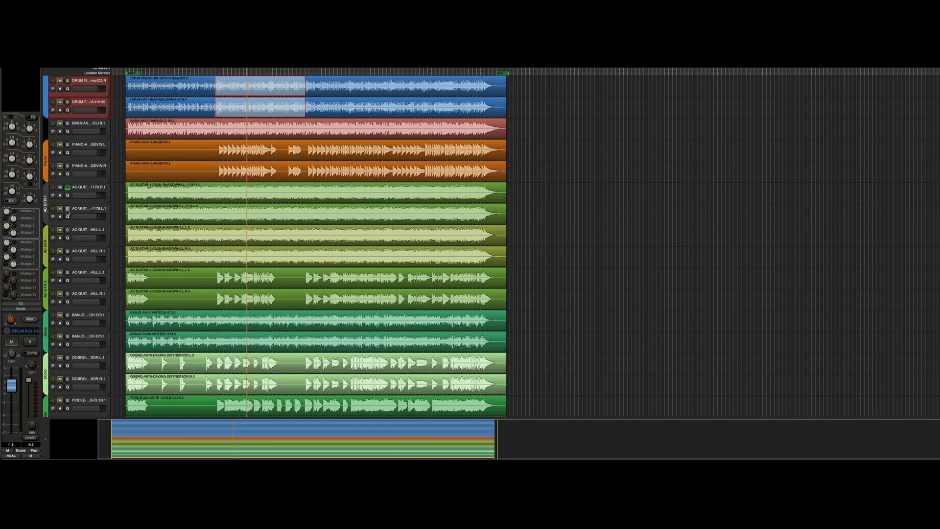
{"action": "left_click", "coordinate": [69, 210]}
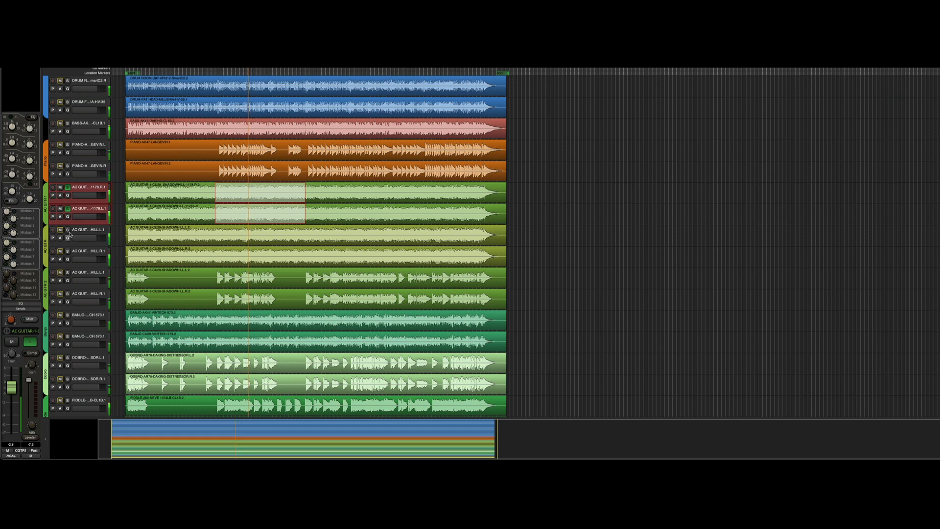
{"action": "left_click", "coordinate": [67, 230]}
{"action": "left_click_drag", "start_coordinate": [95, 197], "coordinate": [91, 199]}
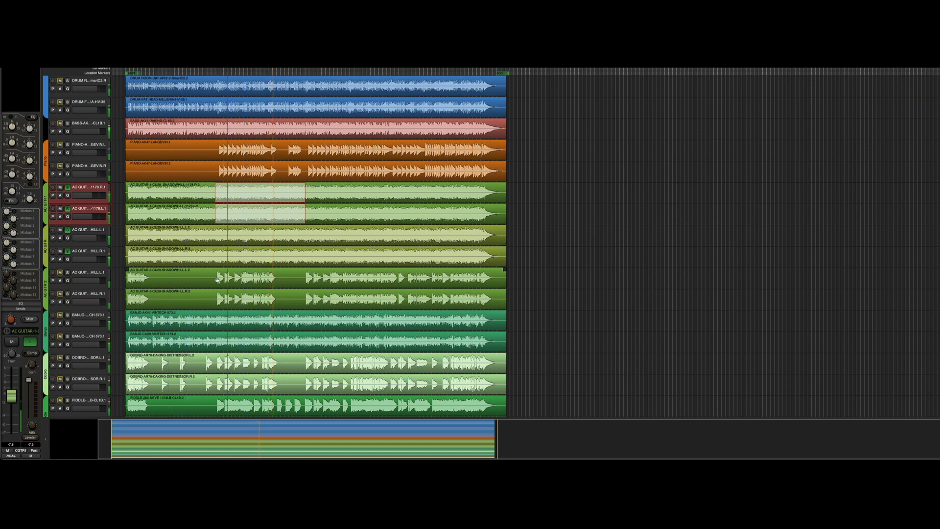
Play a loop over the second phrase of the AC Guitar 3 tracks and add that pair to the solo
{"action": "left_click_drag", "start_coordinate": [216, 276], "coordinate": [280, 298]}
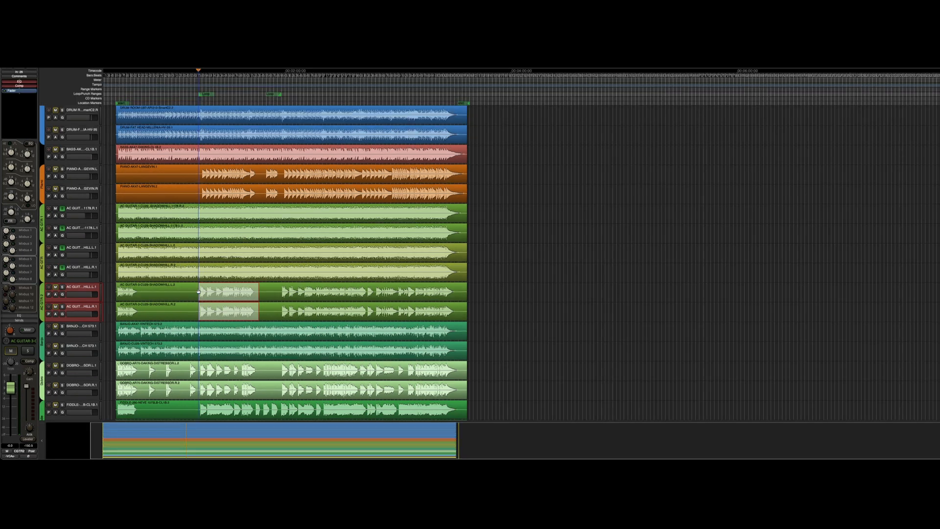
{"action": "key", "text": "bracketright"}
{"action": "key", "text": "space"}
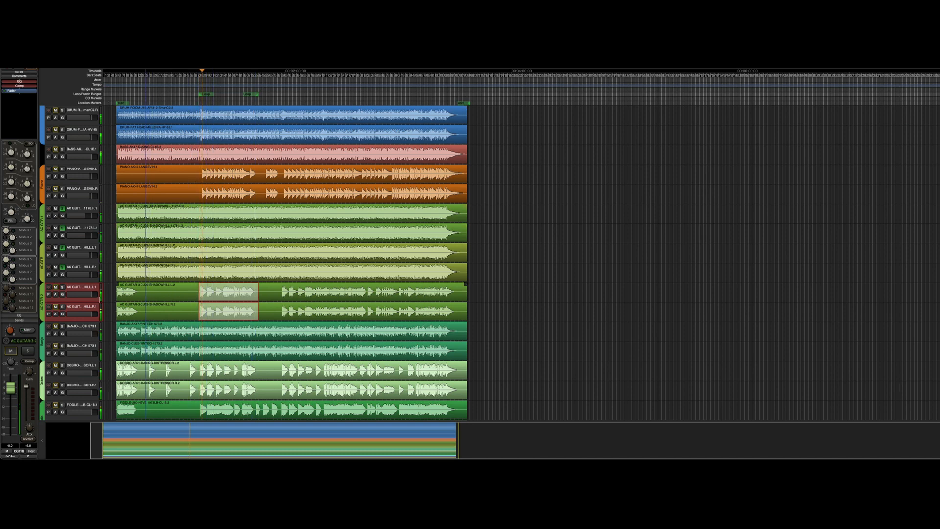
{"action": "left_click", "coordinate": [62, 288]}
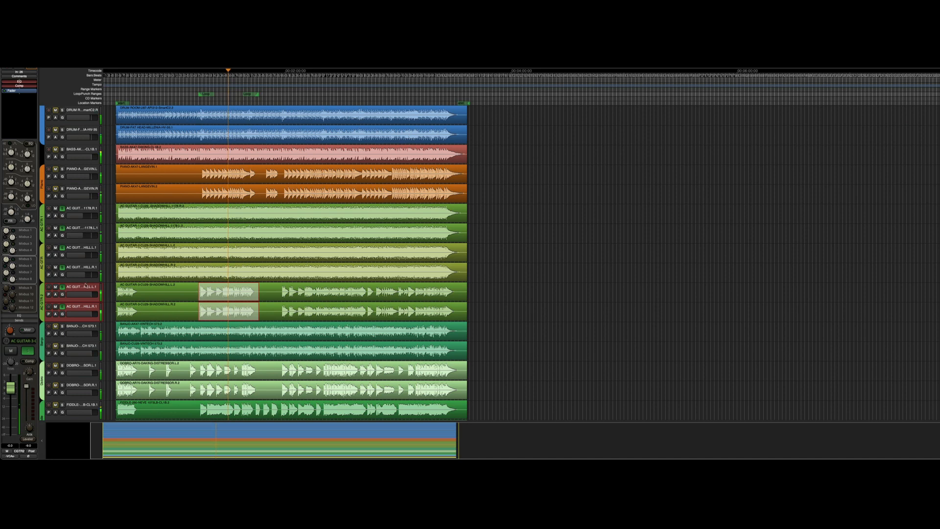
Clear the solo on all three acoustic guitar pairs
{"action": "left_click", "coordinate": [62, 247]}
{"action": "left_click", "coordinate": [62, 229]}
{"action": "left_click", "coordinate": [61, 287]}
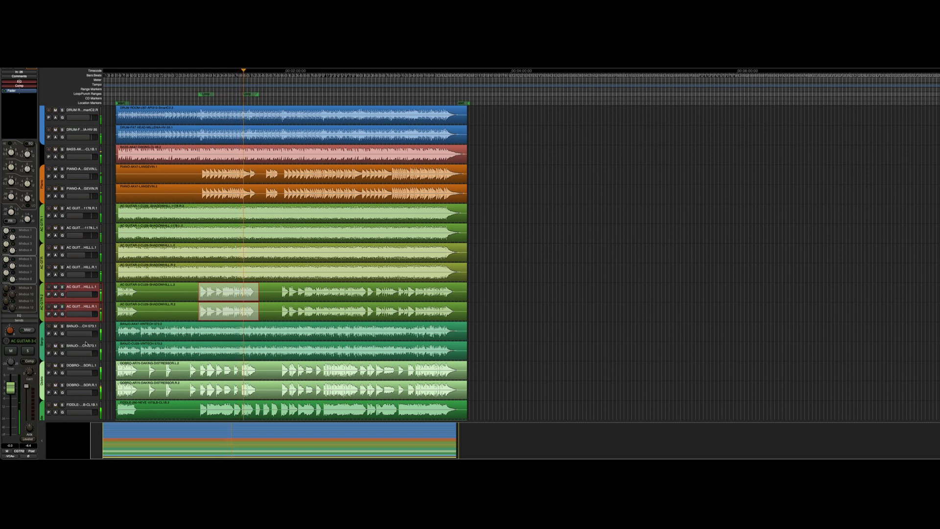
Mute the banjo, dobro, fiddle and mandolin tracks
{"action": "left_click", "coordinate": [56, 327]}
{"action": "left_click", "coordinate": [56, 366]}
{"action": "scroll", "coordinate": [73, 319], "scroll_direction": "down", "scroll_amount": 8}
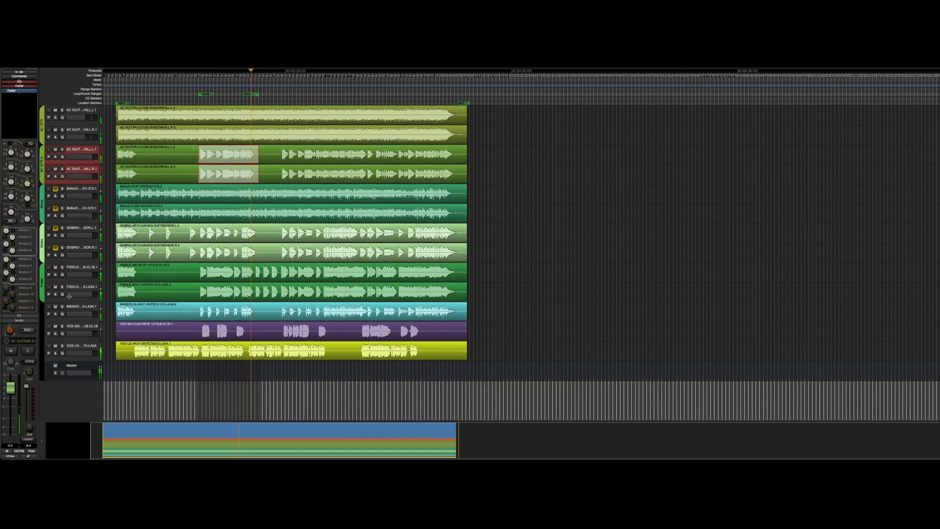
{"action": "left_click", "coordinate": [55, 267]}
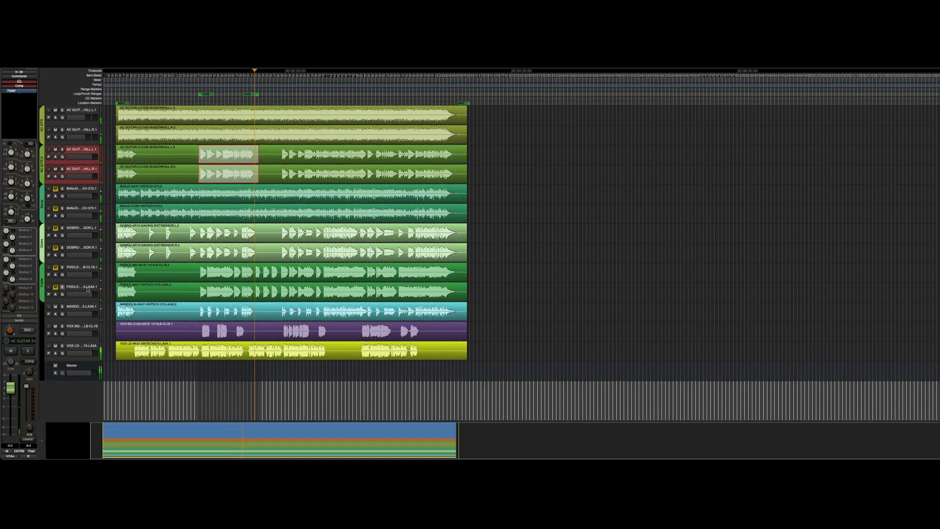
{"action": "scroll", "coordinate": [88, 289], "scroll_direction": "up", "scroll_amount": 10}
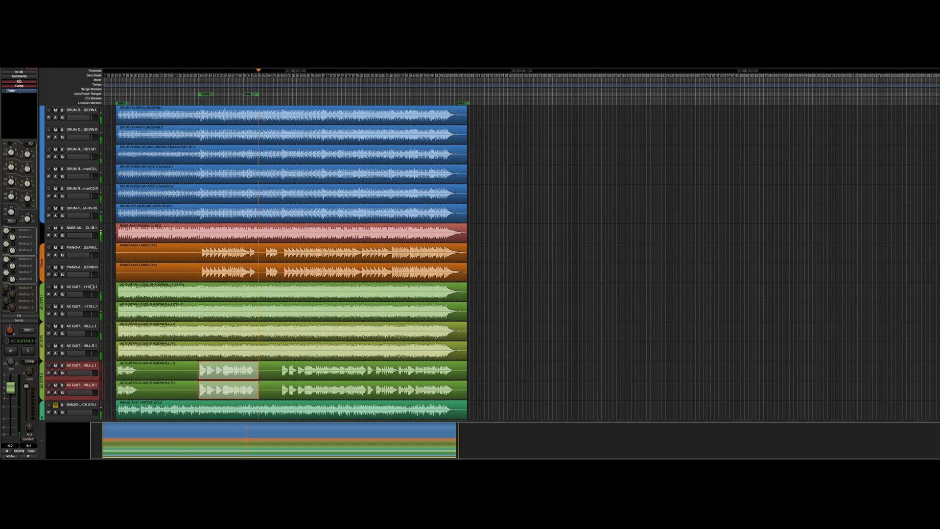
{"action": "scroll", "coordinate": [92, 287], "scroll_direction": "down", "scroll_amount": 3}
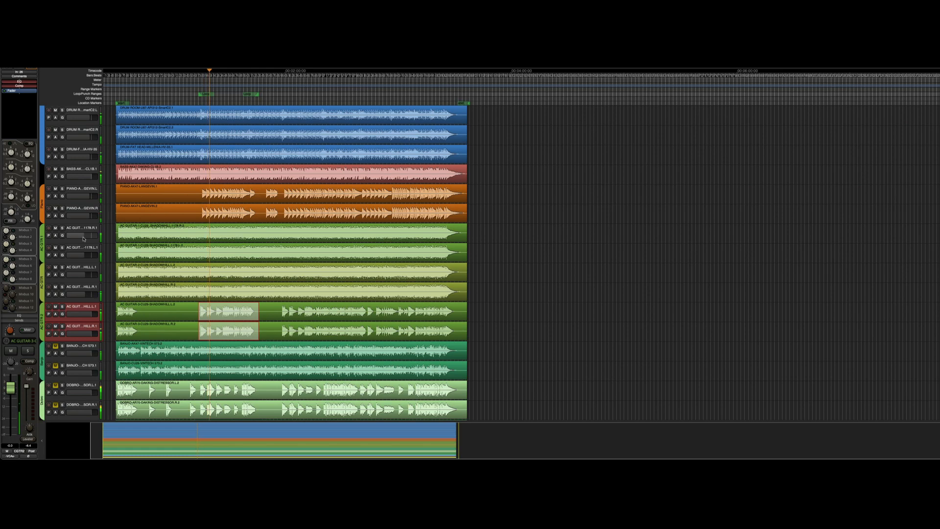
{"action": "scroll", "coordinate": [80, 298], "scroll_direction": "down", "scroll_amount": 5}
{"action": "scroll", "coordinate": [79, 298], "scroll_direction": "down", "scroll_amount": 1}
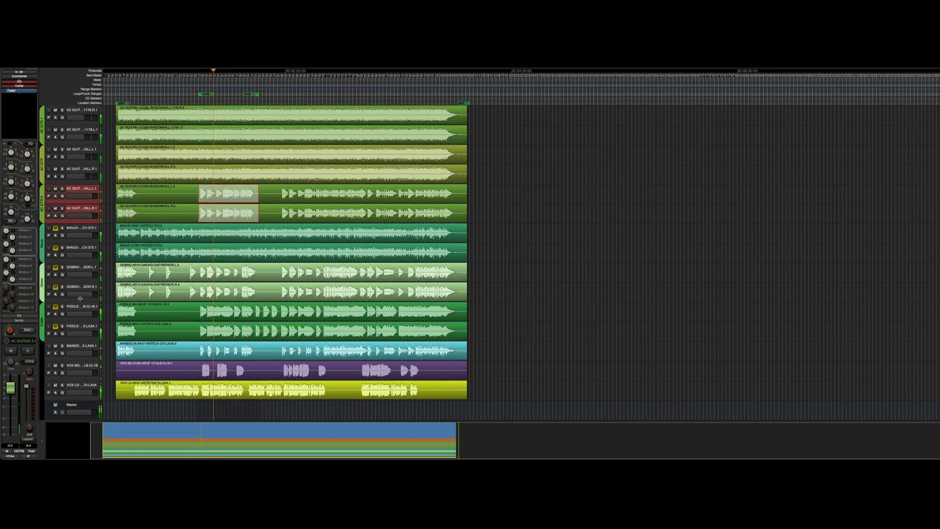
{"action": "left_click", "coordinate": [55, 346]}
Unmute the two banjo tracks and audition them in solo during playback, clearing the solo at the end
{"action": "scroll", "coordinate": [82, 333], "scroll_direction": "up", "scroll_amount": 1}
{"action": "scroll", "coordinate": [83, 333], "scroll_direction": "up", "scroll_amount": 5}
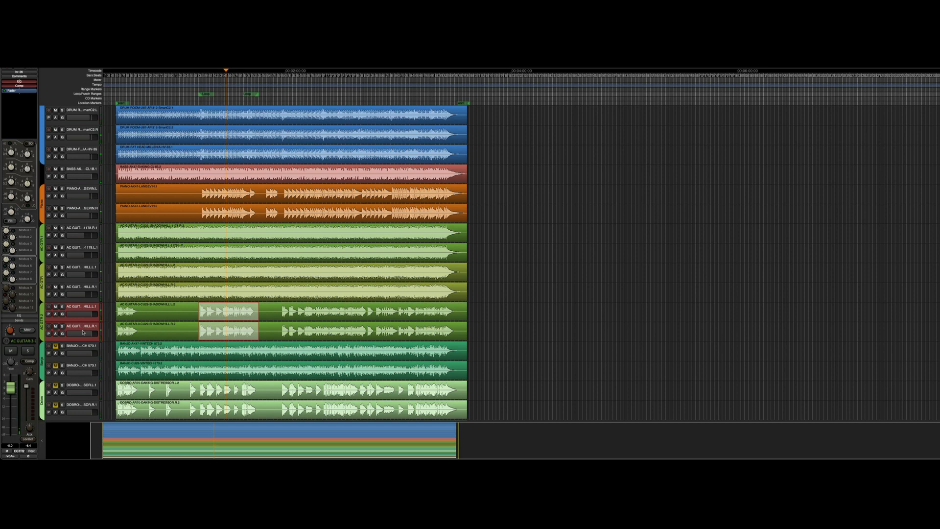
{"action": "scroll", "coordinate": [84, 333], "scroll_direction": "down", "scroll_amount": 2}
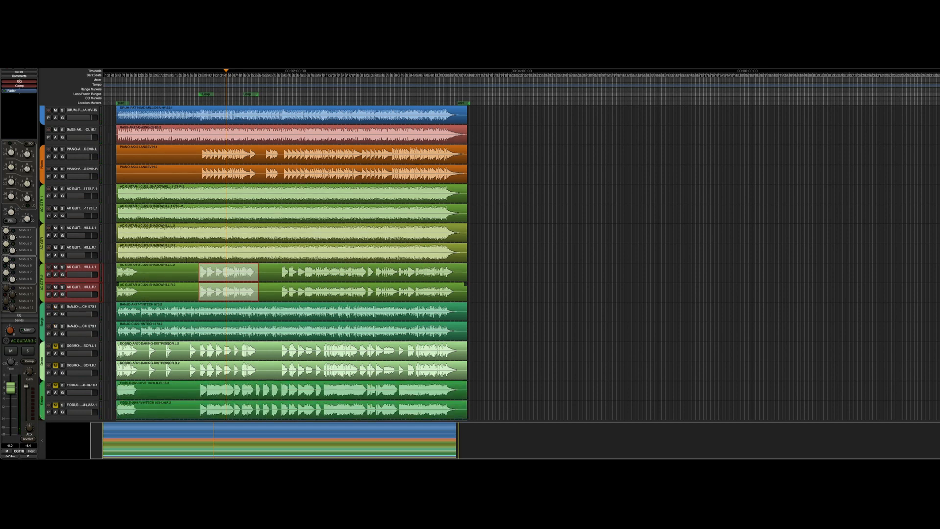
{"action": "left_click", "coordinate": [71, 308]}
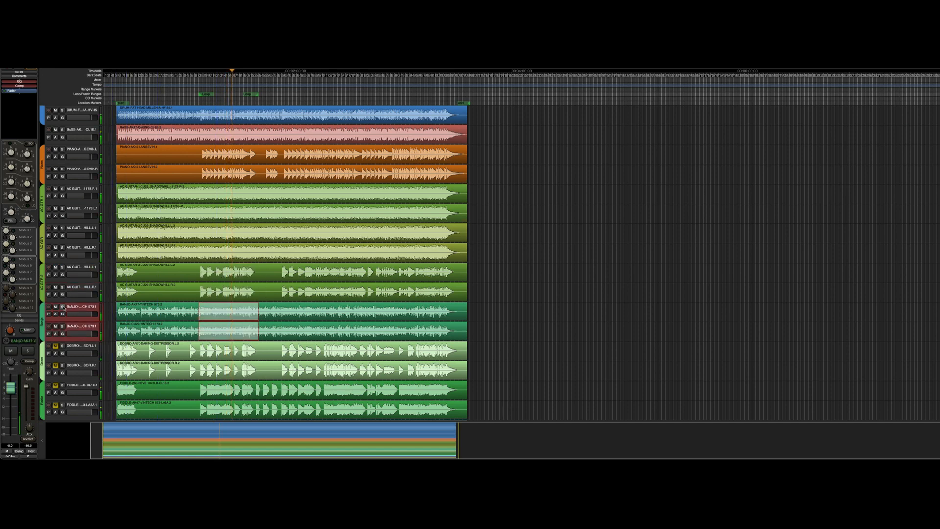
{"action": "left_click", "coordinate": [63, 307]}
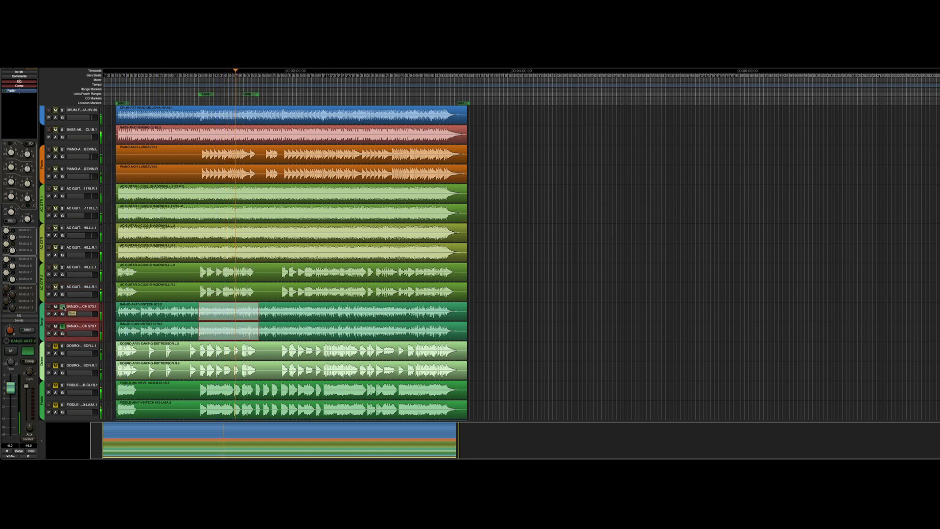
{"action": "left_click", "coordinate": [62, 307]}
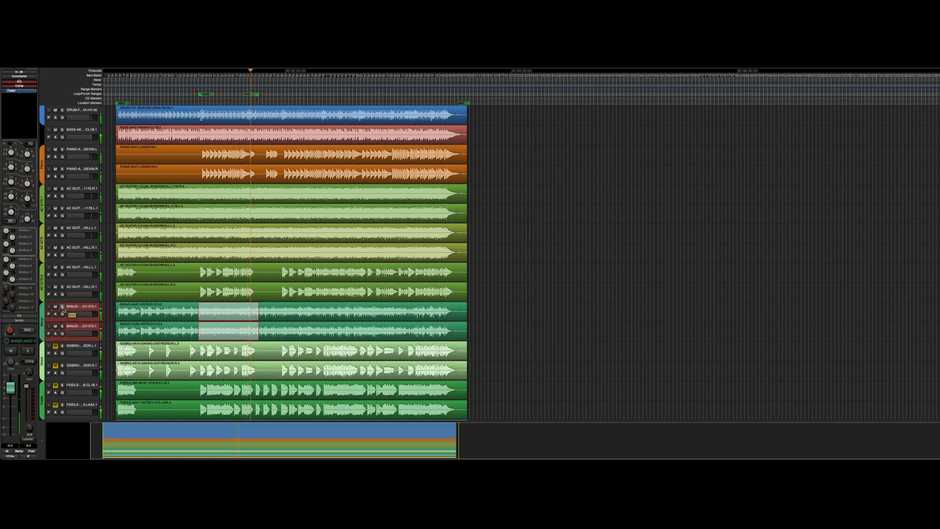
Unmute the dobro tracks, loop playback over their long dense phrase in the middle of the song, and lower the pair's level
{"action": "left_click", "coordinate": [55, 347]}
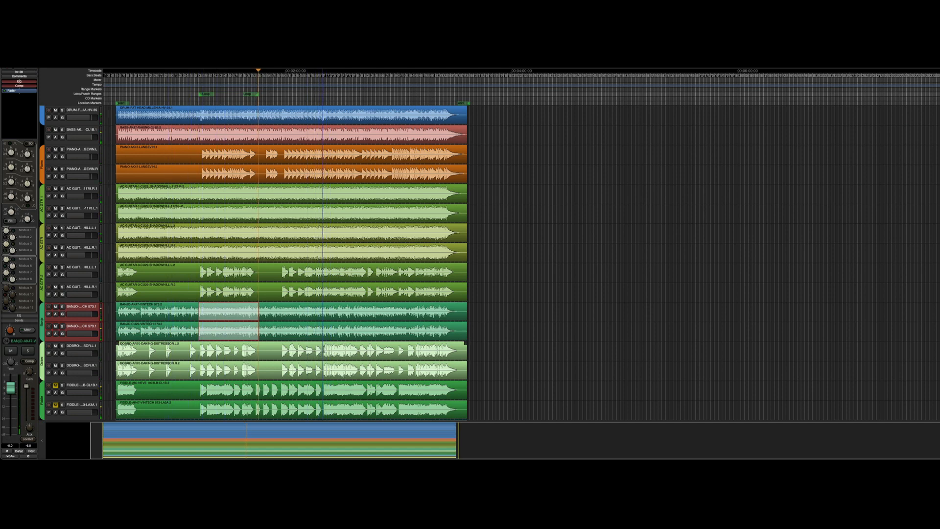
{"action": "left_click_drag", "start_coordinate": [341, 351], "coordinate": [357, 360]}
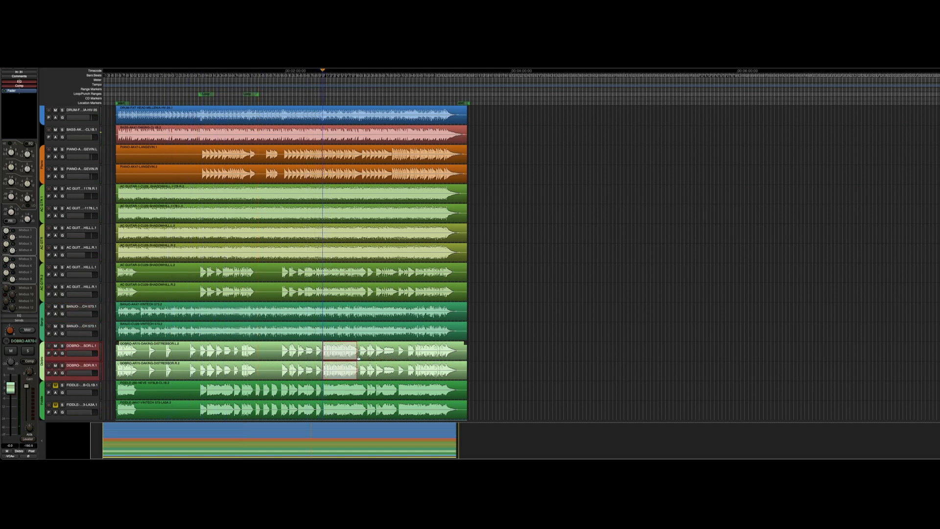
{"action": "key", "text": "]"}
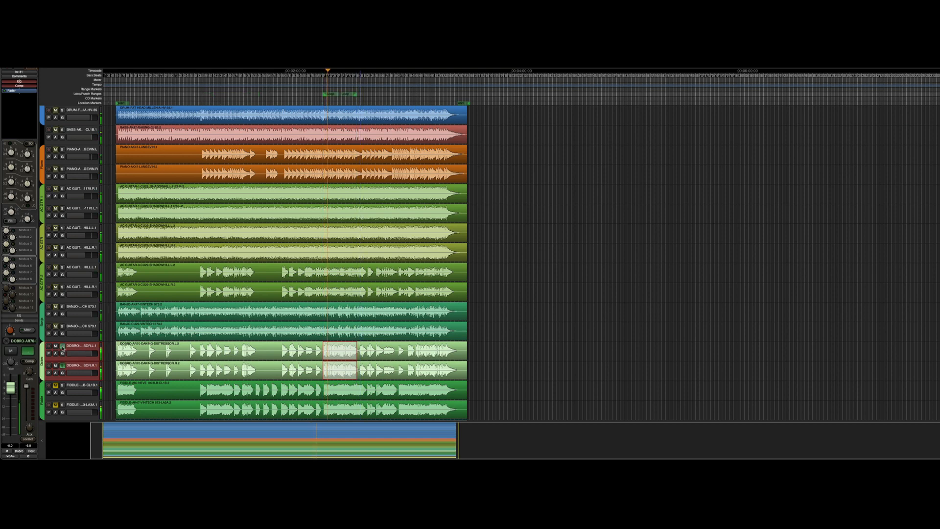
{"action": "left_click_drag", "start_coordinate": [92, 356], "coordinate": [85, 357]}
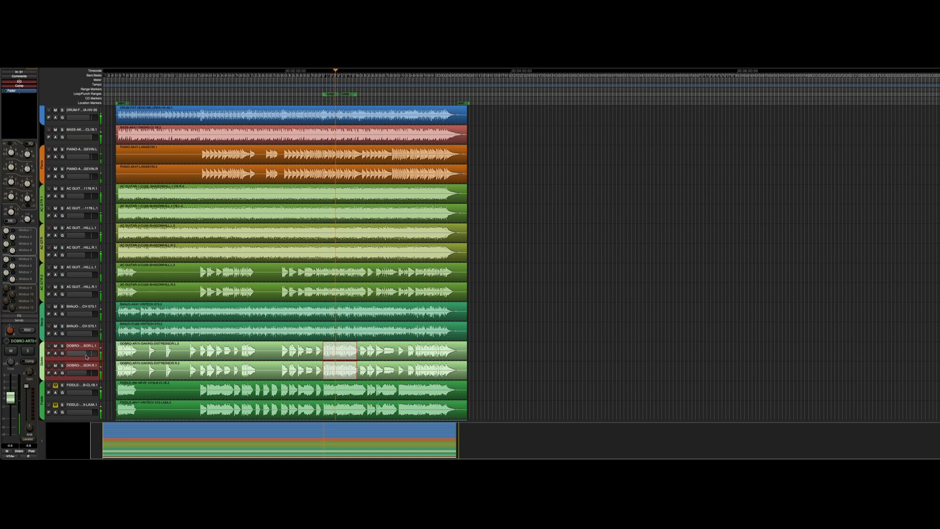
Unmute the two fiddle tracks and clear the range selection on the dobro tracks
{"action": "left_click", "coordinate": [55, 385]}
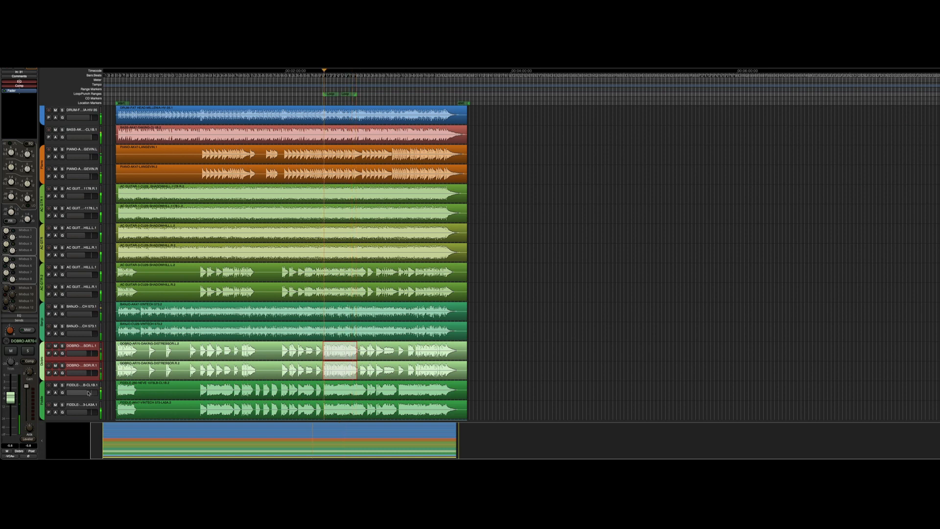
{"action": "key", "text": "Escape"}
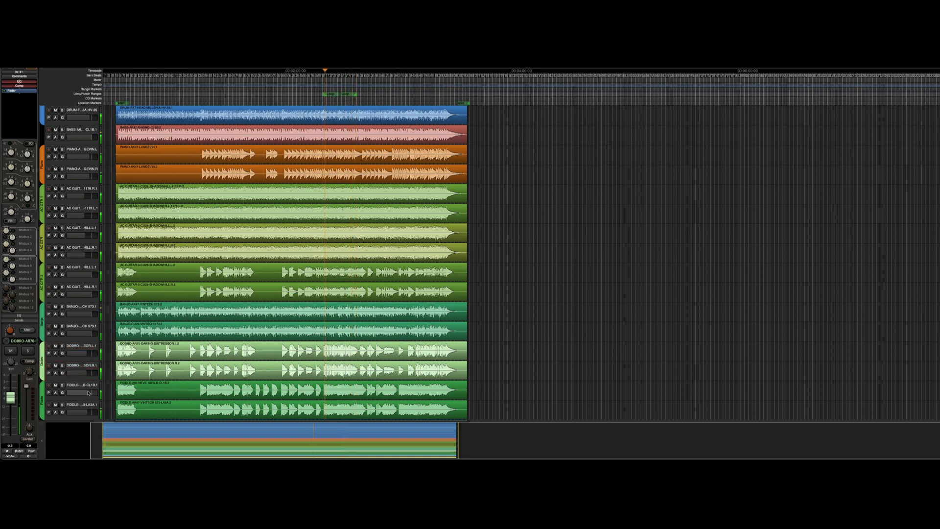
{"action": "left_click", "coordinate": [346, 95]}
In the mixer, route the drum group to Mixbus 1 instead of the master bus and solo the drum tracks
{"action": "key", "text": "alt+m"}
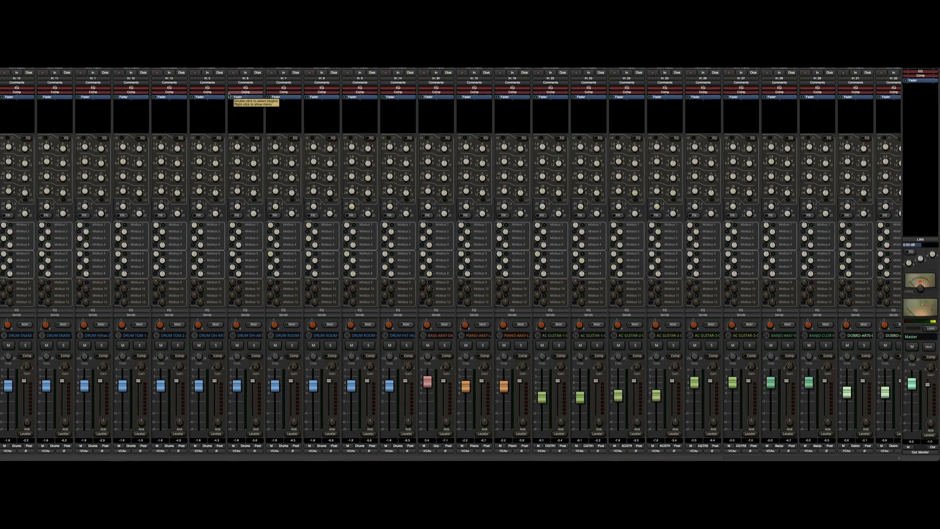
{"action": "key", "text": "shift+b"}
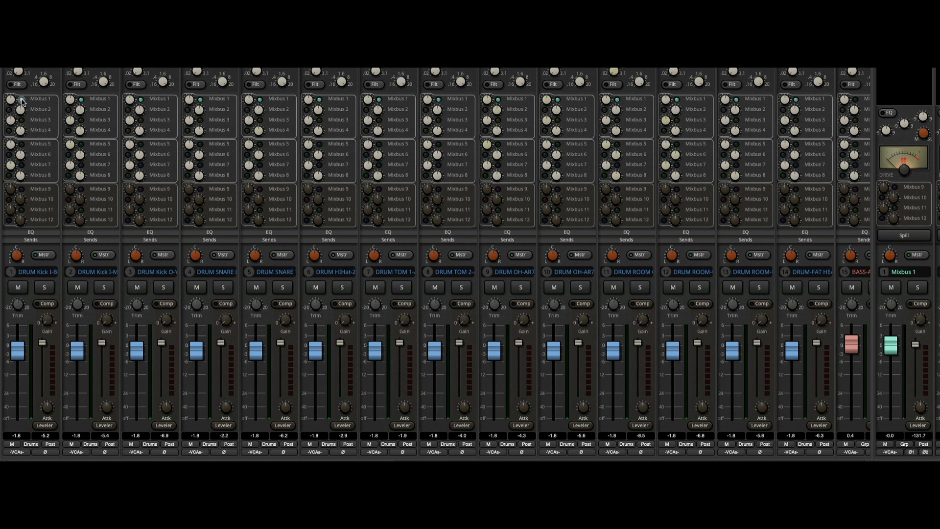
{"action": "left_click", "coordinate": [21, 100], "text": "ctrl"}
{"action": "left_click", "coordinate": [49, 256]}
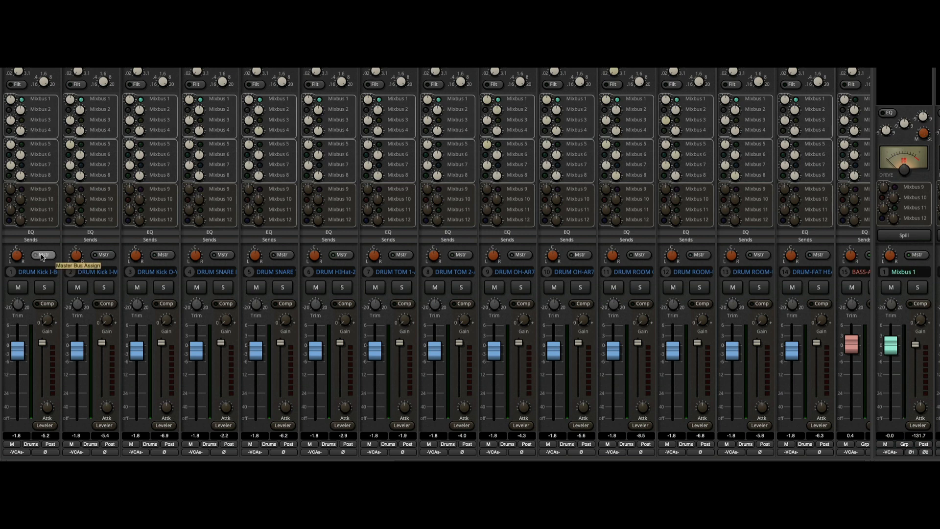
{"action": "left_click", "coordinate": [48, 288]}
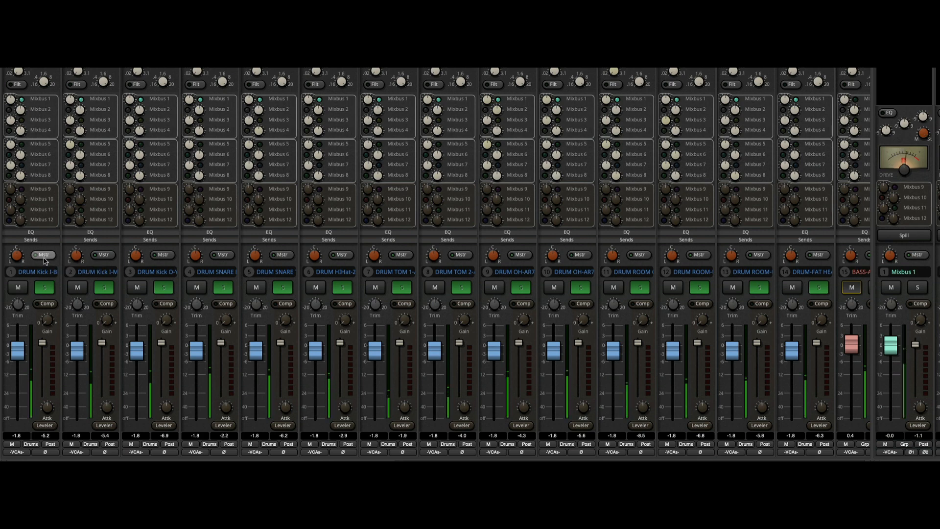
Clear the solo on the drum tracks and route the bass track to Mixbus 3 instead of the master bus
{"action": "left_click", "coordinate": [45, 287]}
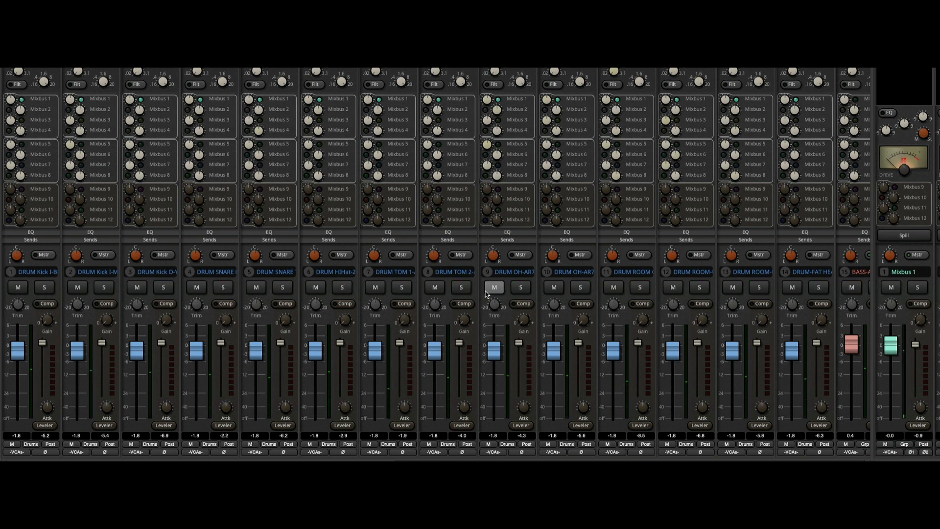
{"action": "left_click_drag", "start_coordinate": [243, 462], "coordinate": [357, 463]}
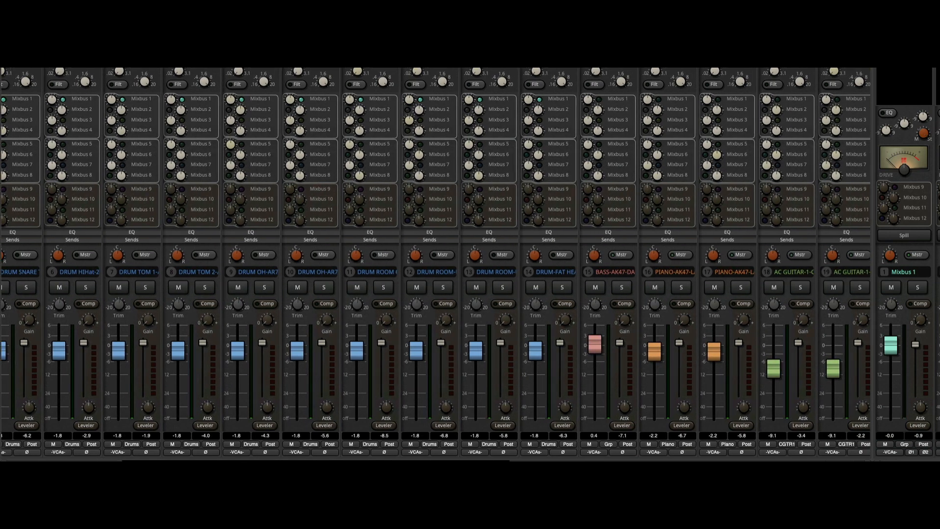
{"action": "left_click", "coordinate": [600, 121]}
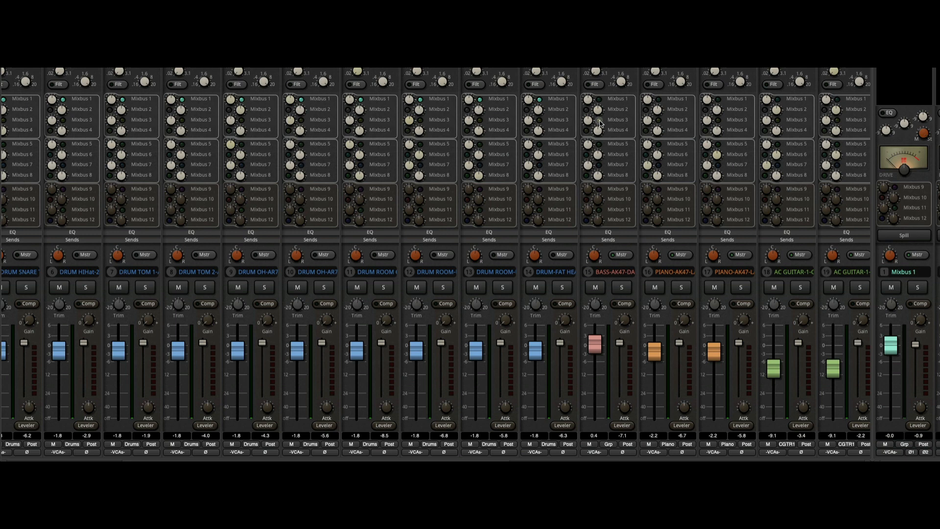
{"action": "left_click", "coordinate": [621, 255]}
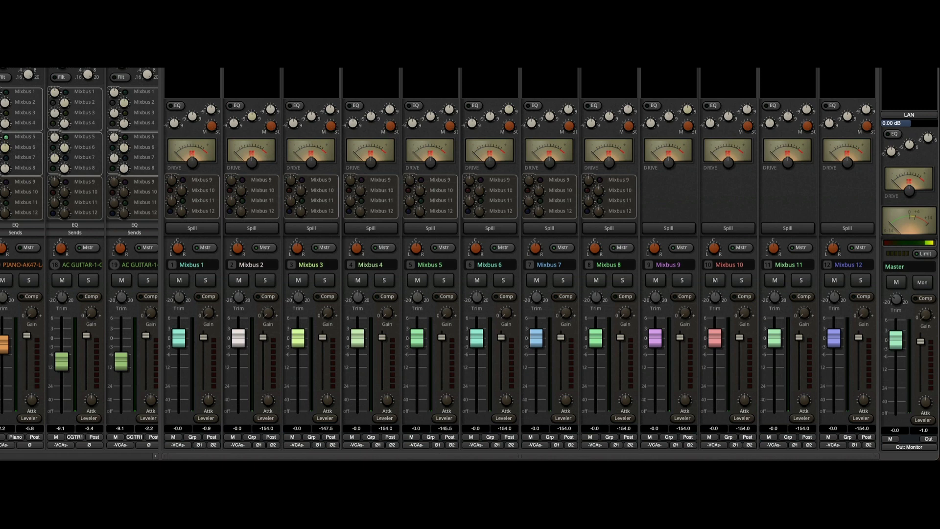
Route the two fiddle tracks to Mixbus 6
{"action": "scroll", "coordinate": [79, 258], "scroll_direction": "right", "scroll_amount": 5}
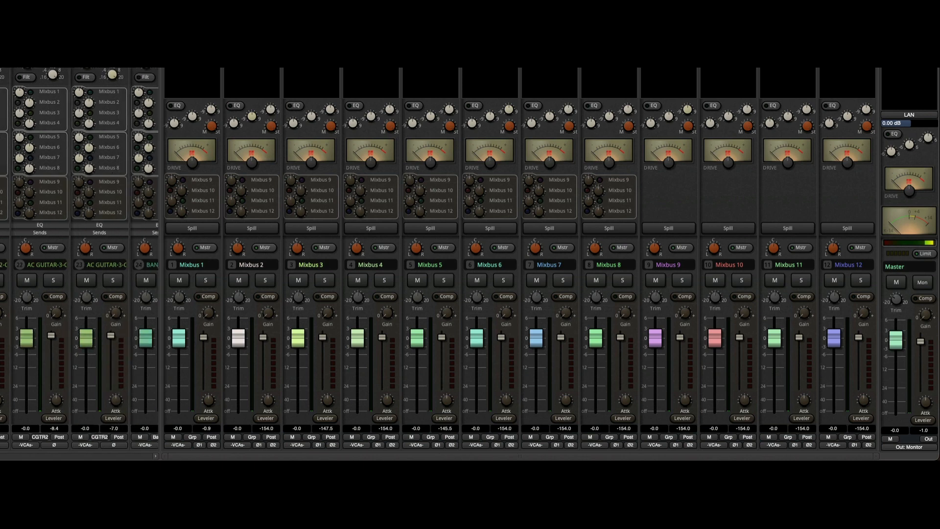
{"action": "scroll", "coordinate": [79, 258], "scroll_direction": "right", "scroll_amount": 2}
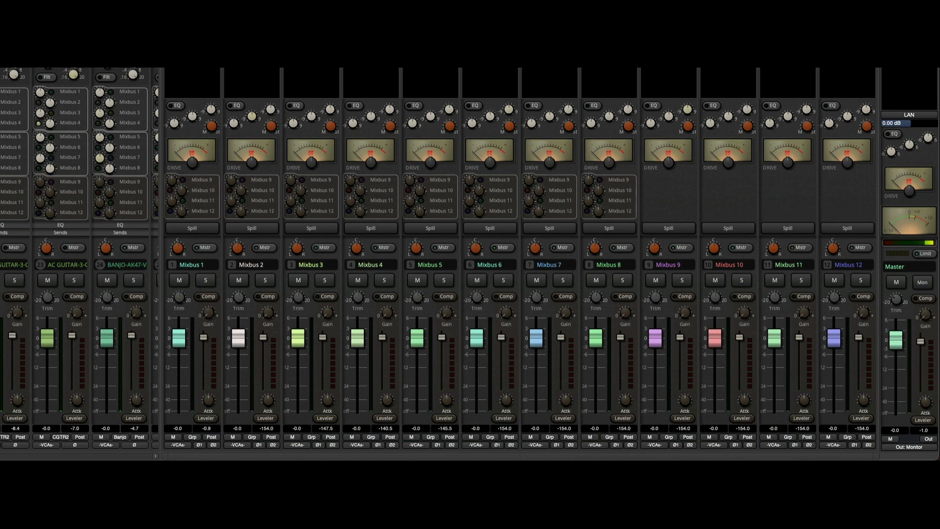
{"action": "scroll", "coordinate": [79, 259], "scroll_direction": "right", "scroll_amount": 4}
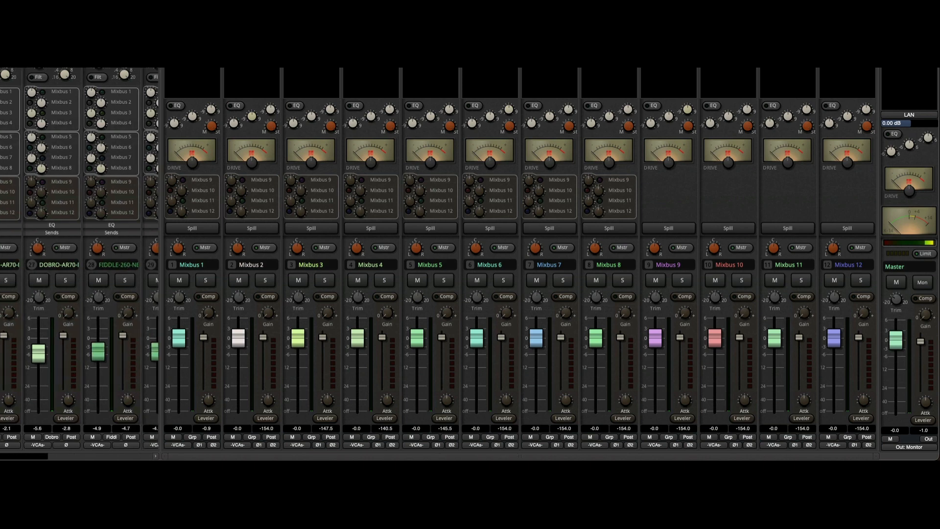
{"action": "scroll", "coordinate": [79, 259], "scroll_direction": "right", "scroll_amount": 1}
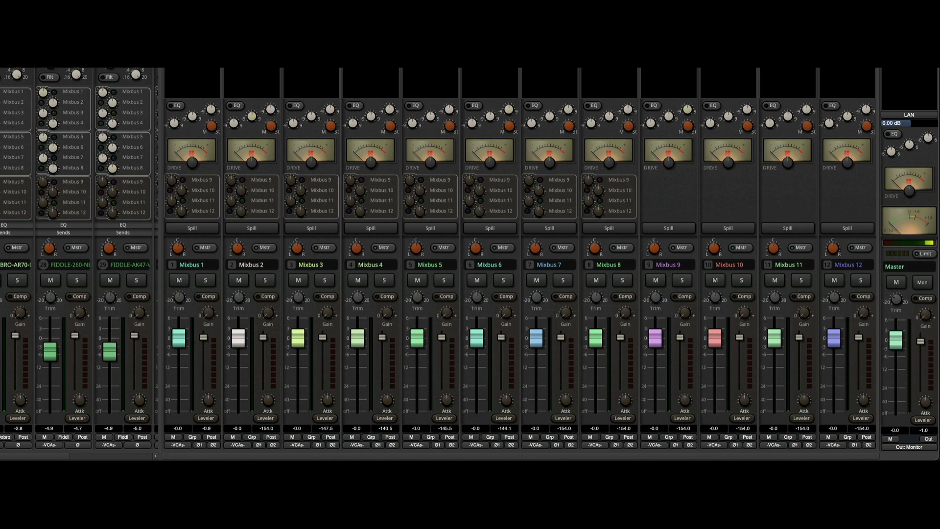
{"action": "left_click", "coordinate": [41, 148]}
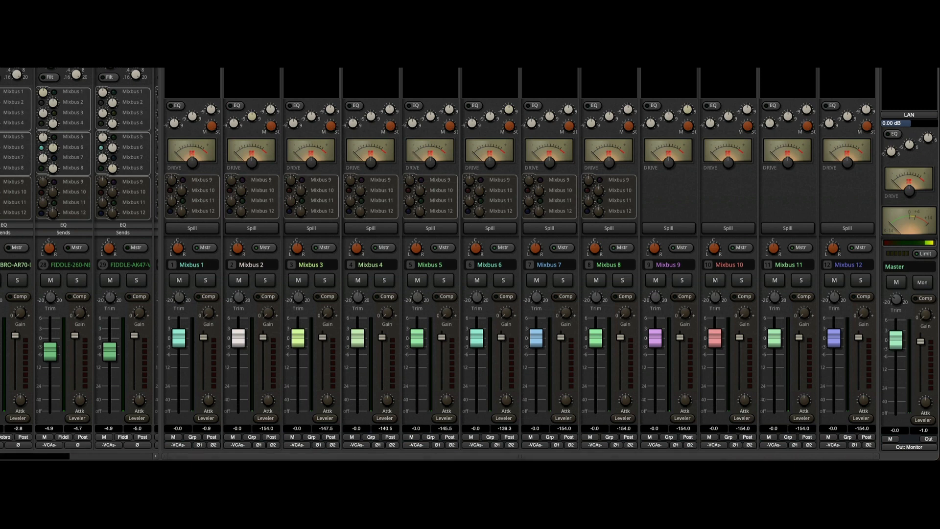
Route the background vocal to Mixbus 7 and the lead vocal to Mixbus 8
{"action": "left_click_drag", "start_coordinate": [1, 456], "coordinate": [67, 460]}
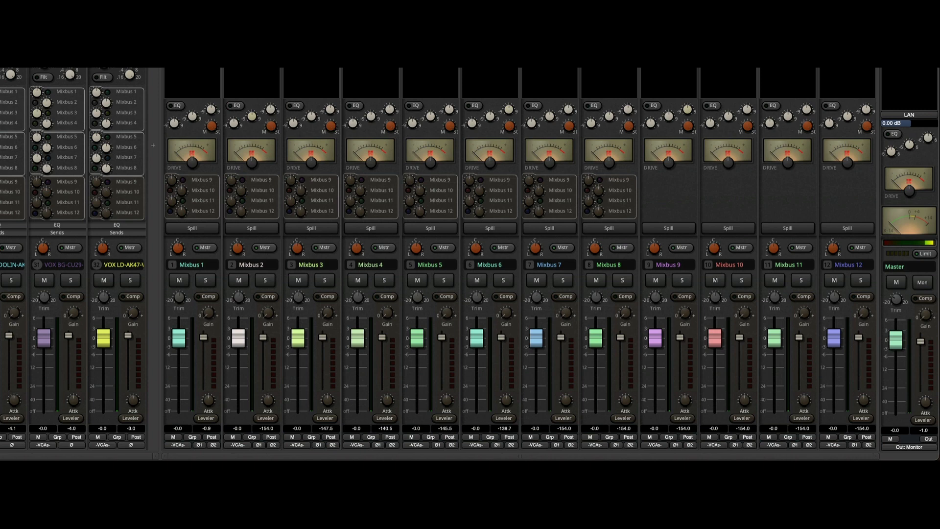
{"action": "left_click", "coordinate": [48, 158]}
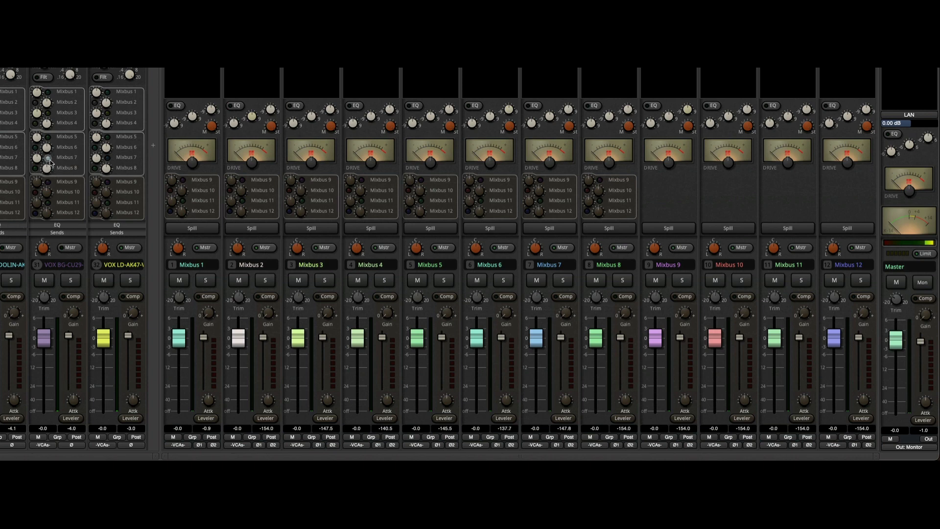
{"action": "left_click", "coordinate": [95, 169]}
Raise the lead vocal's input trim and set its fader to 0.3 dB
{"action": "left_click_drag", "start_coordinate": [104, 300], "coordinate": [107, 284]}
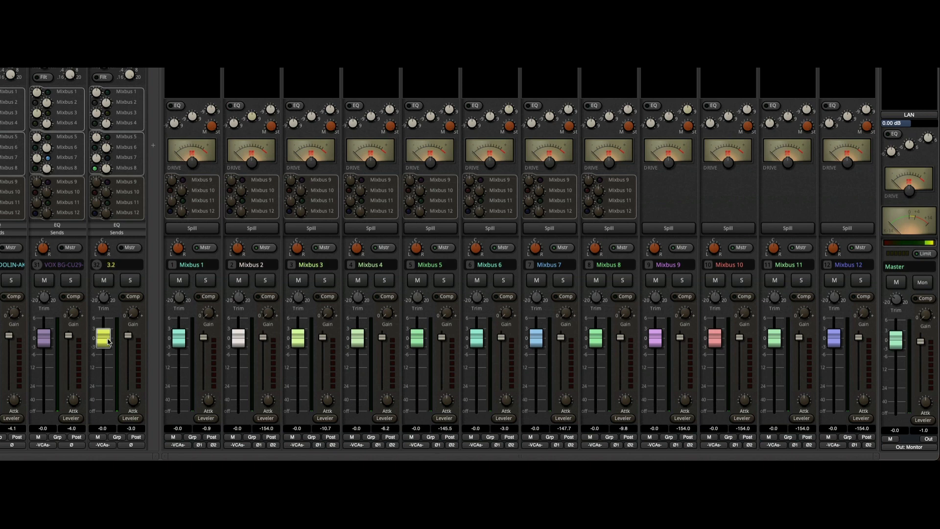
{"action": "mouse_move", "coordinate": [103, 347]}
{"action": "left_mouse_down"}
{"action": "mouse_move", "coordinate": [101, 300]}
{"action": "mouse_move", "coordinate": [100, 339]}
{"action": "left_mouse_up"}
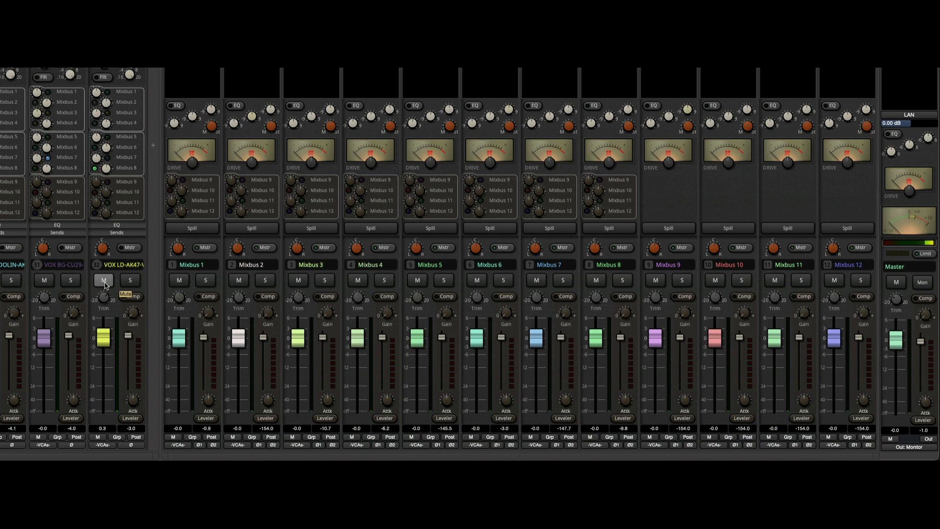
{"action": "mouse_move", "coordinate": [105, 300]}
{"action": "scroll", "coordinate": [104, 299], "scroll_direction": "up", "scroll_amount": 1}
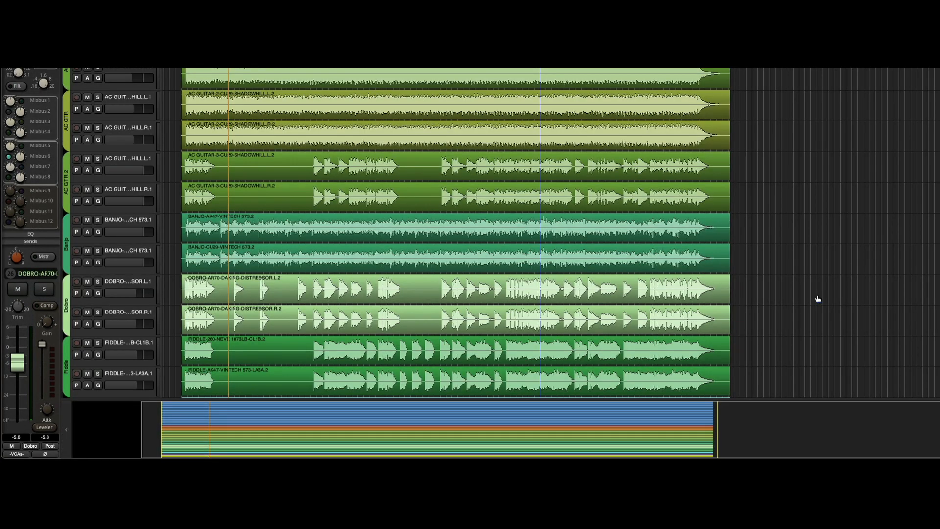
Select the lead vocal region in the editor and look over the arrangement from the vocals up to the drum tracks
{"action": "scroll", "coordinate": [160, 251], "scroll_direction": "down", "scroll_amount": 6}
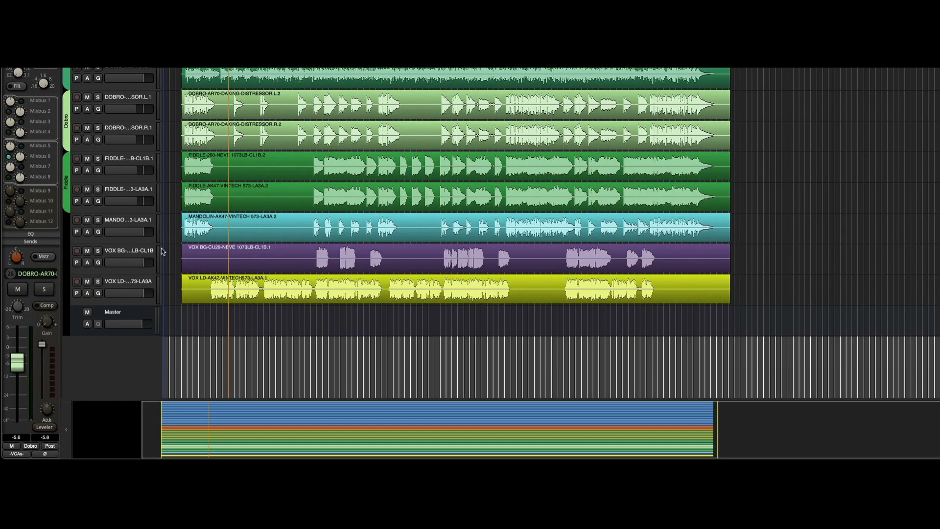
{"action": "scroll", "coordinate": [162, 252], "scroll_direction": "down", "scroll_amount": 4}
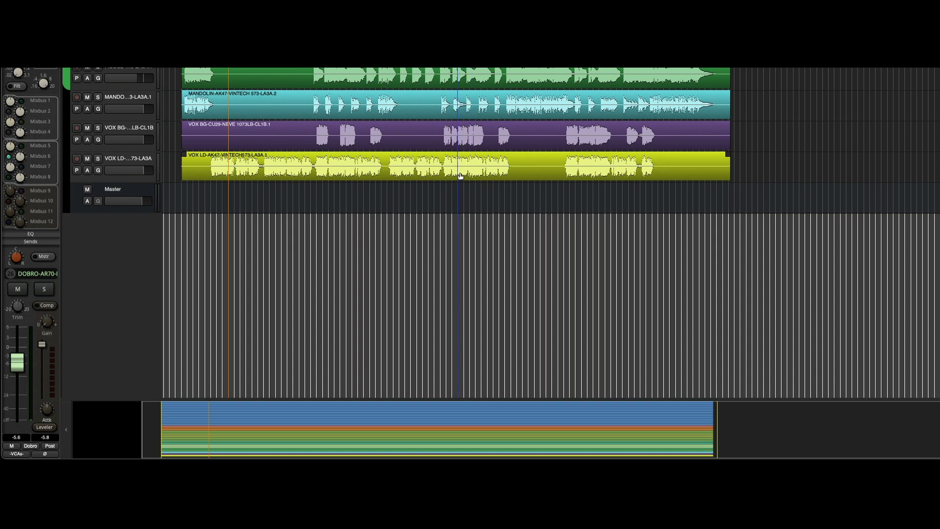
{"action": "left_click", "coordinate": [459, 169]}
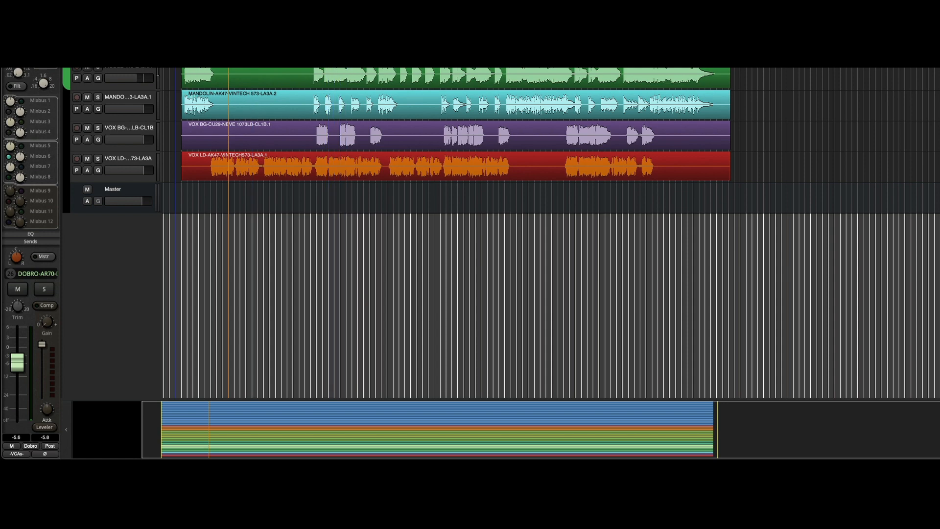
{"action": "scroll", "coordinate": [151, 74], "scroll_direction": "up", "scroll_amount": 5}
{"action": "scroll", "coordinate": [151, 73], "scroll_direction": "up", "scroll_amount": 4}
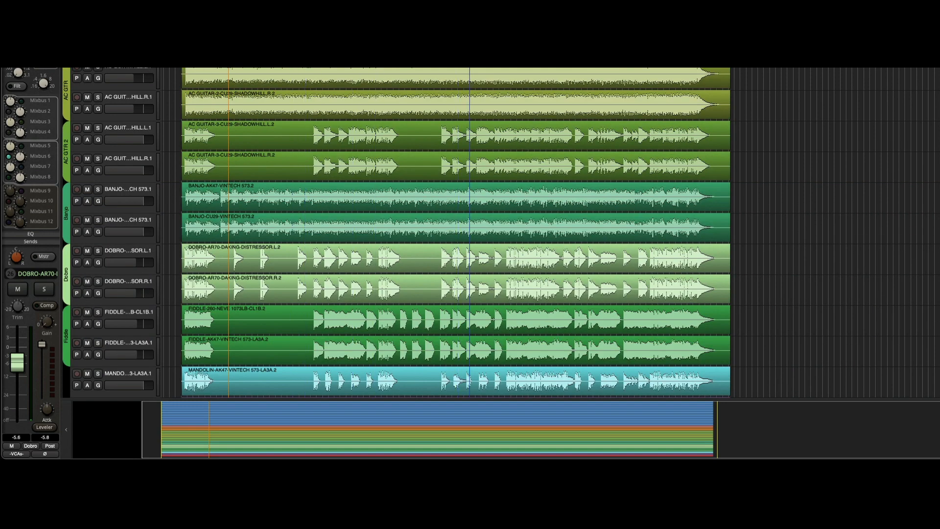
{"action": "scroll", "coordinate": [168, 102], "scroll_direction": "up", "scroll_amount": 5}
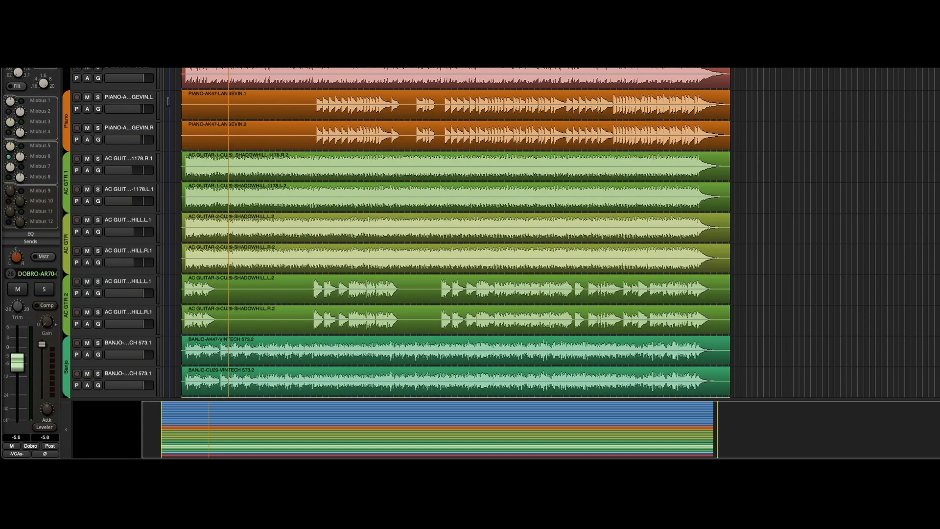
{"action": "scroll", "coordinate": [168, 102], "scroll_direction": "up", "scroll_amount": 9}
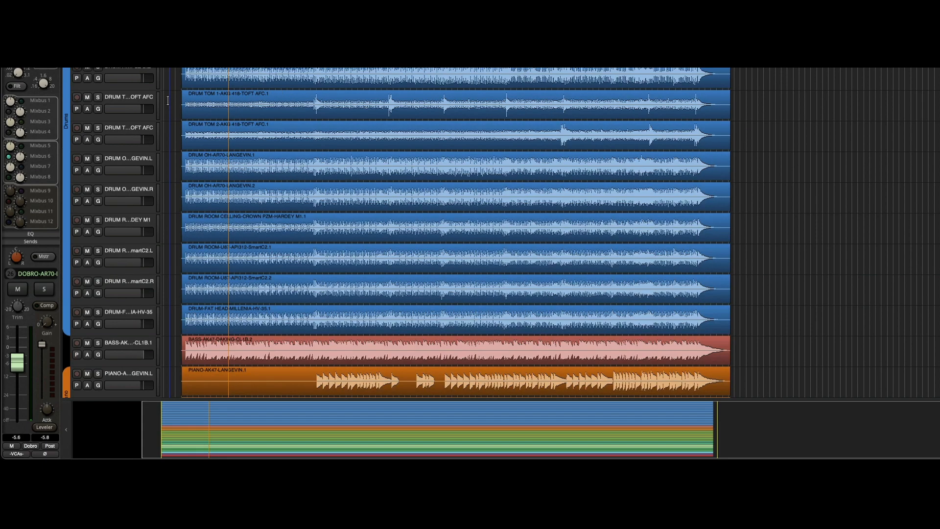
Return to the mixer, fine-tune the lead vocal's input trim during playback, and select its channel strip
{"action": "key", "text": "alt+m"}
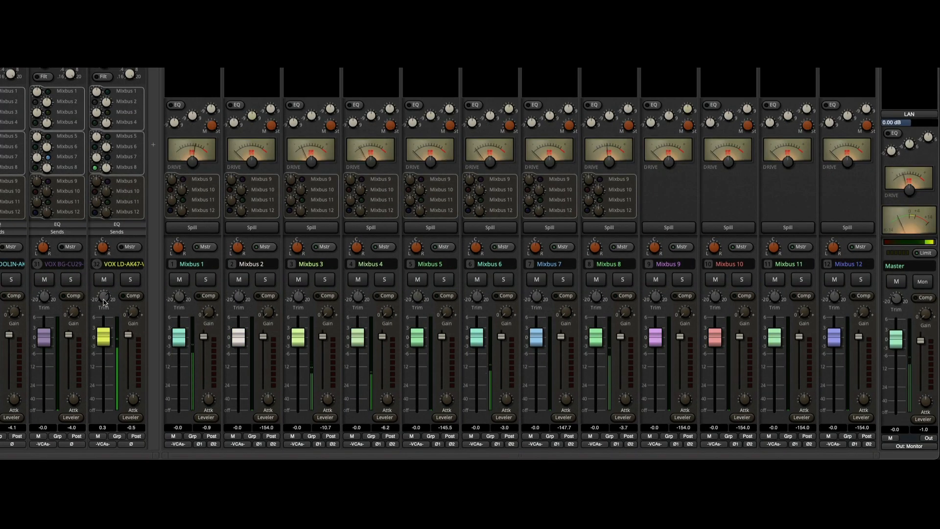
{"action": "scroll", "coordinate": [104, 301], "scroll_direction": "up", "scroll_amount": 7}
{"action": "scroll", "coordinate": [104, 301], "scroll_direction": "up", "scroll_amount": 2}
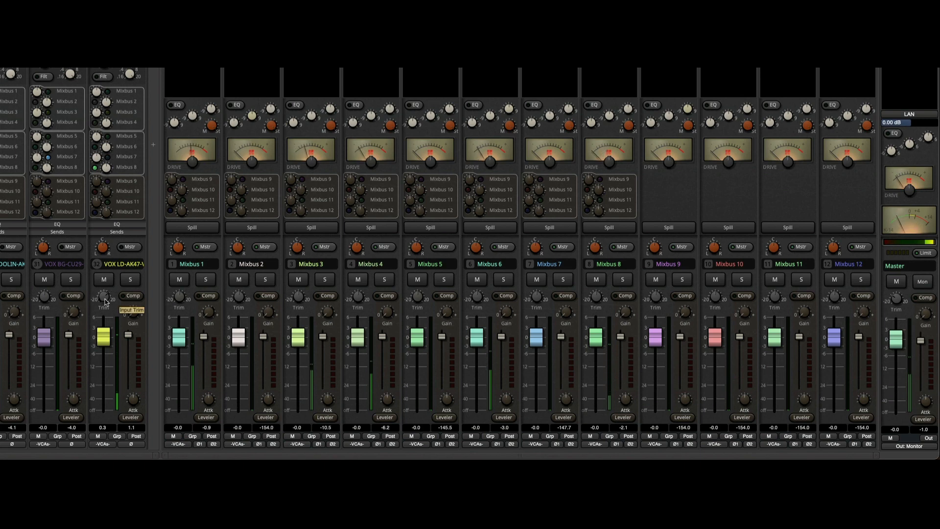
{"action": "left_click_drag", "start_coordinate": [105, 300], "coordinate": [106, 305]}
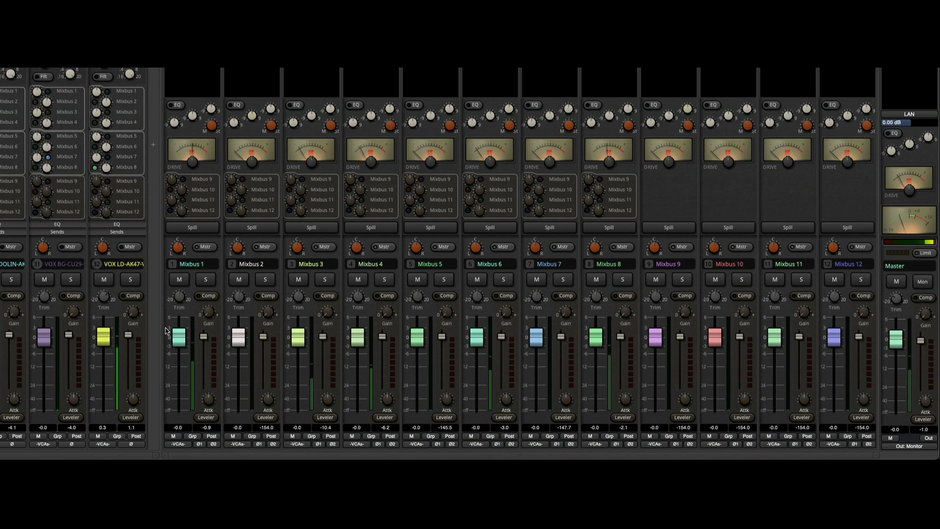
{"action": "left_click", "coordinate": [140, 324]}
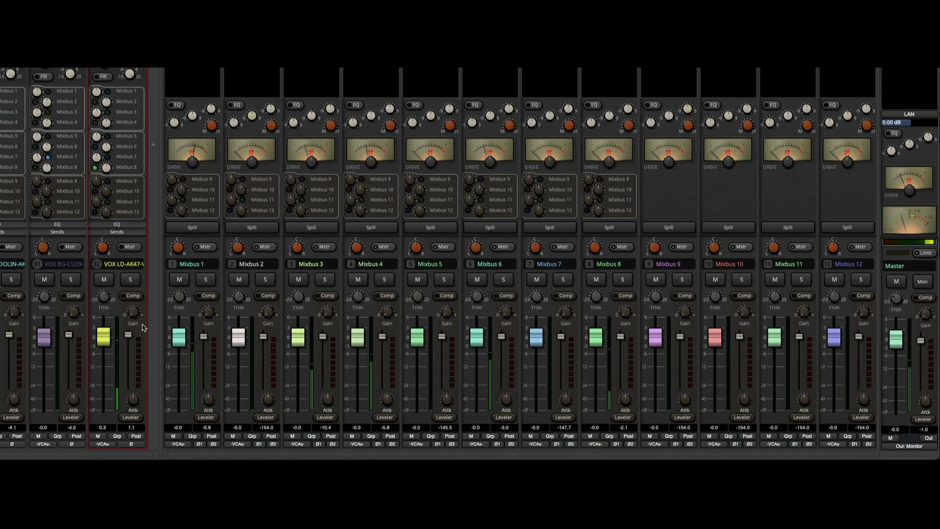
In the editor, add a location marker at bar 16, beat 3, near the song's start and name it Intro
{"action": "key", "text": "alt+m"}
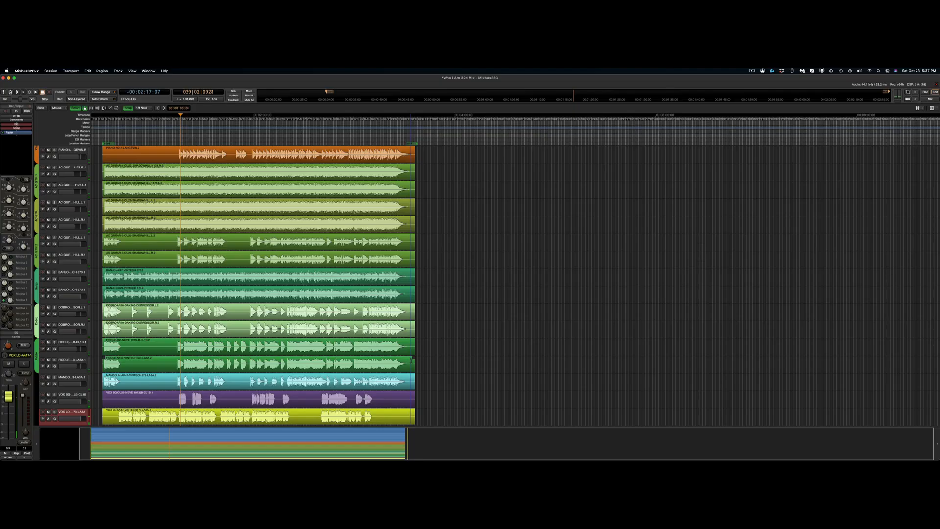
{"action": "key", "text": "Home"}
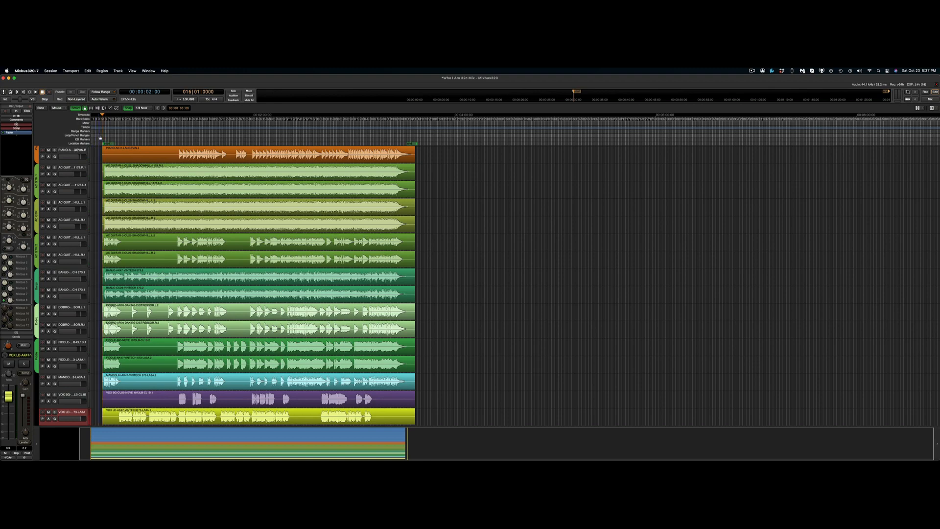
{"action": "scroll", "coordinate": [100, 138], "scroll_direction": "up", "scroll_amount": 2}
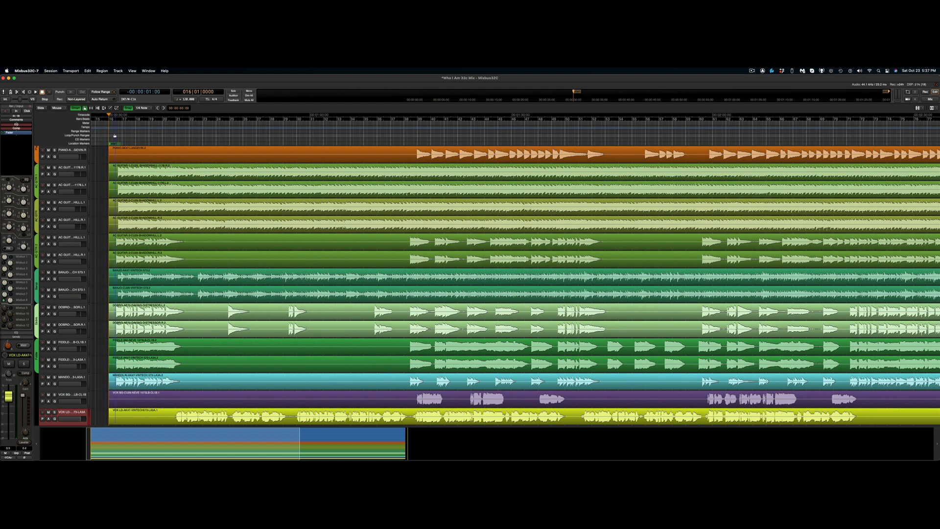
{"action": "left_click", "coordinate": [114, 137]}
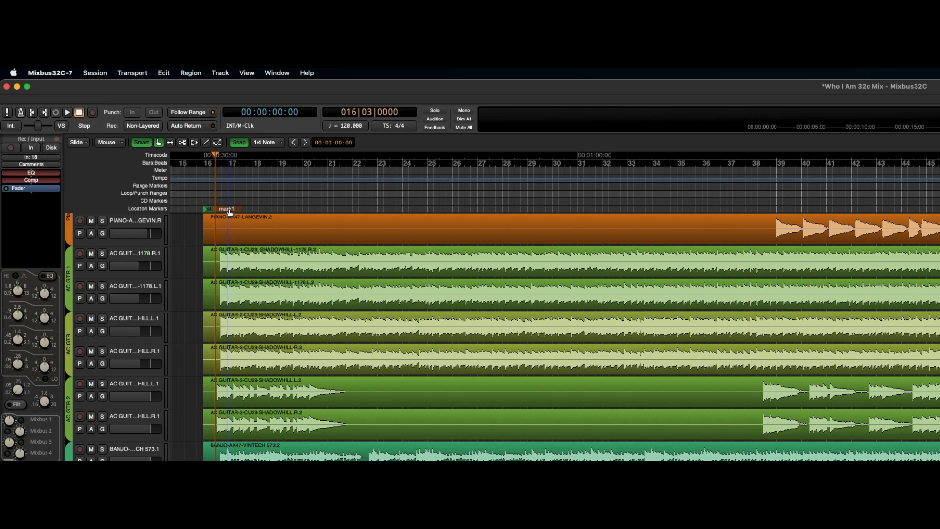
{"action": "right_click", "coordinate": [229, 209]}
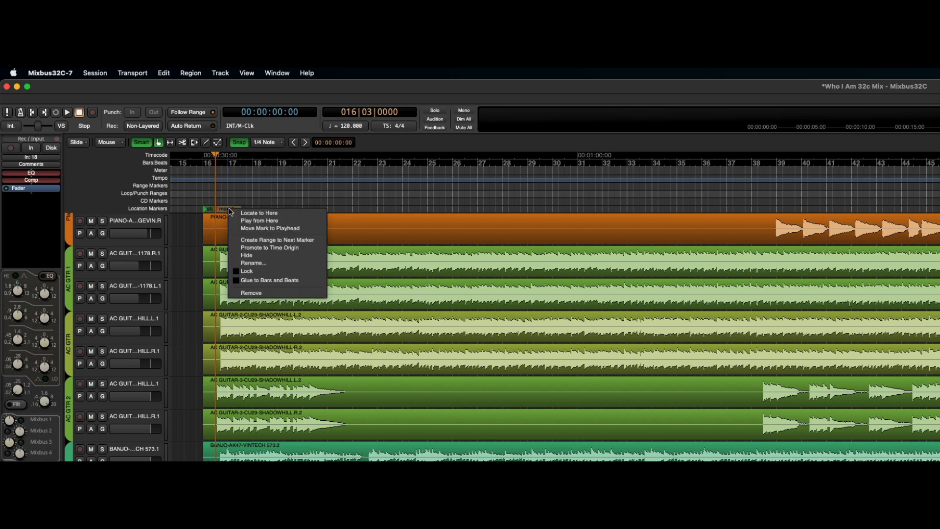
{"action": "left_click", "coordinate": [260, 264]}
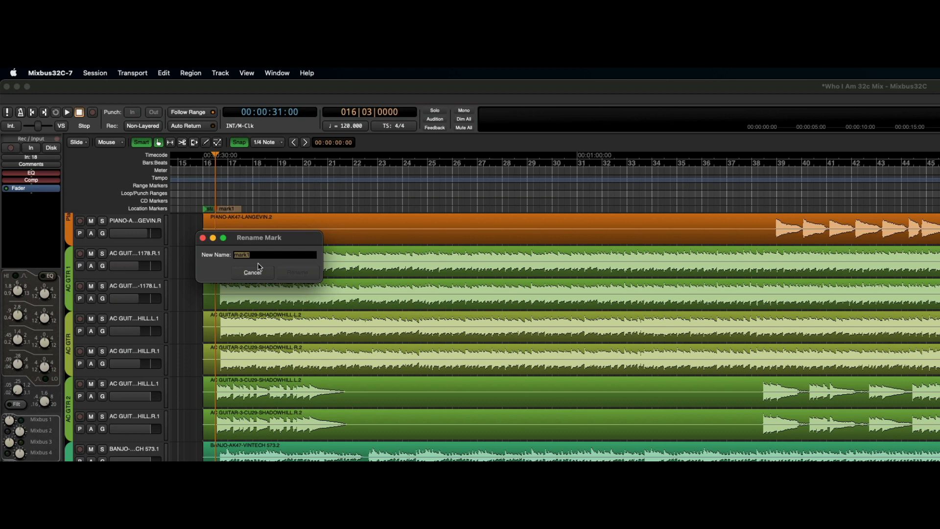
{"action": "type", "text": "Intro"}
{"action": "key", "text": "Return"}
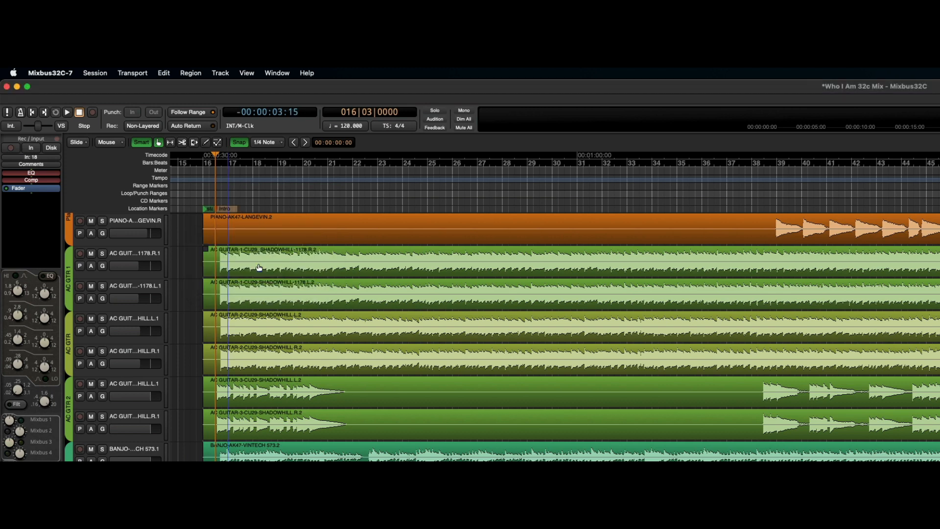
Add a location marker at bar 21 and name it V1
{"action": "left_click", "coordinate": [330, 198]}
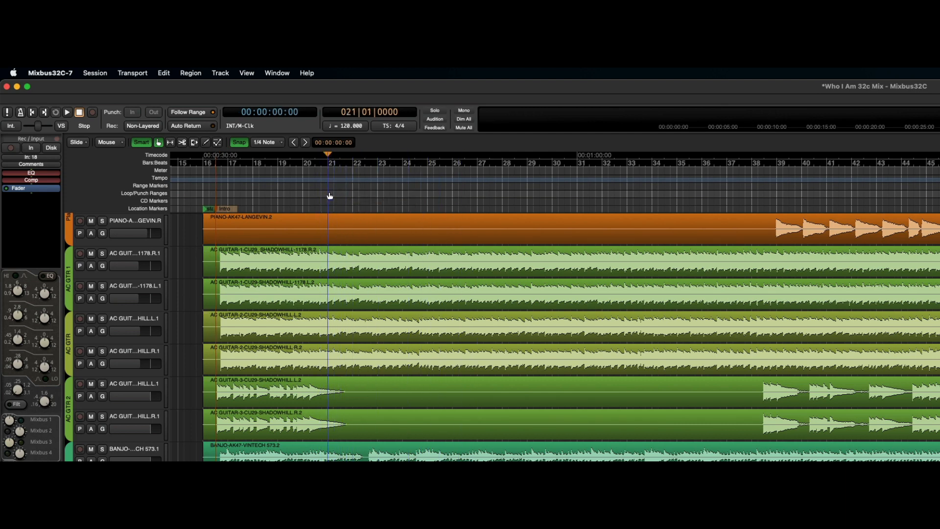
{"action": "key", "text": "Tab"}
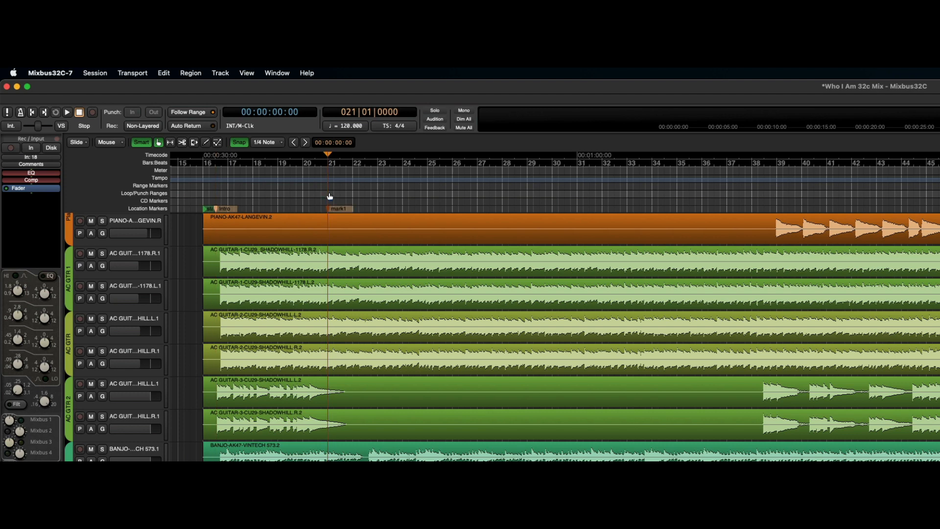
{"action": "right_click", "coordinate": [335, 207]}
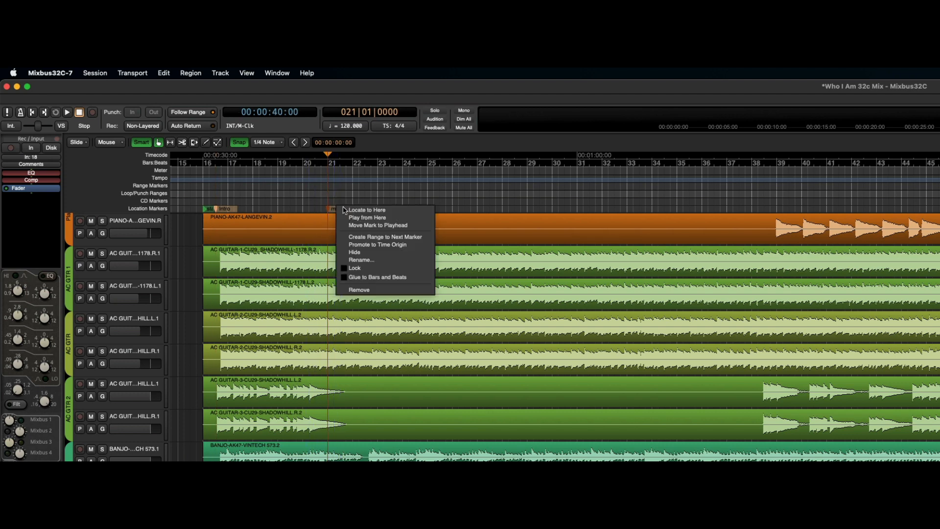
{"action": "left_click", "coordinate": [362, 260]}
{"action": "type", "text": "V1"}
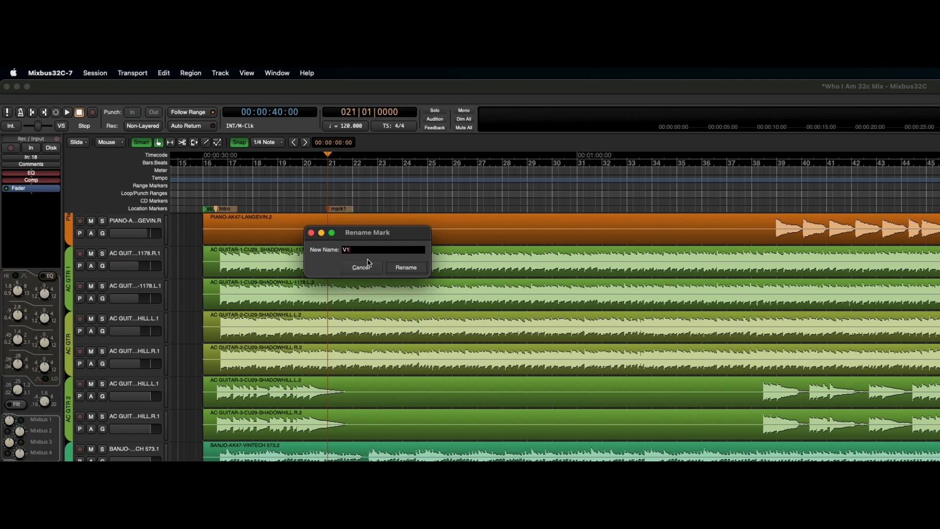
{"action": "key", "text": "Return"}
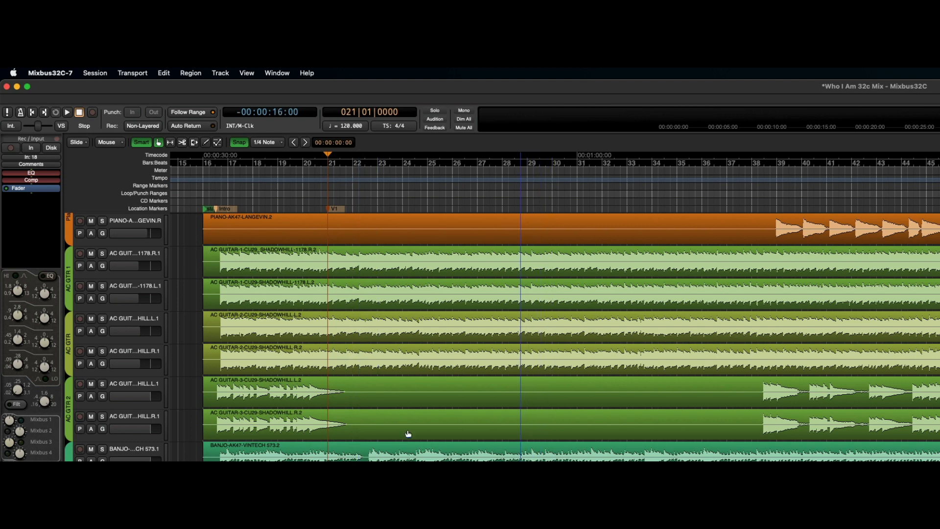
Audition the song around bar 30, add a location marker at bar 30, and name it V2
{"action": "left_click", "coordinate": [339, 210]}
{"action": "left_click", "coordinate": [551, 195]}
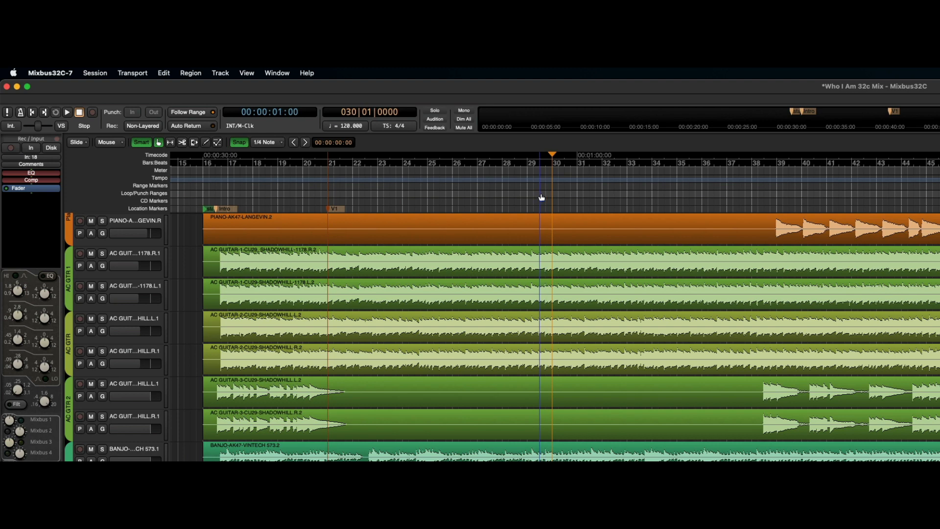
{"action": "key", "text": "space"}
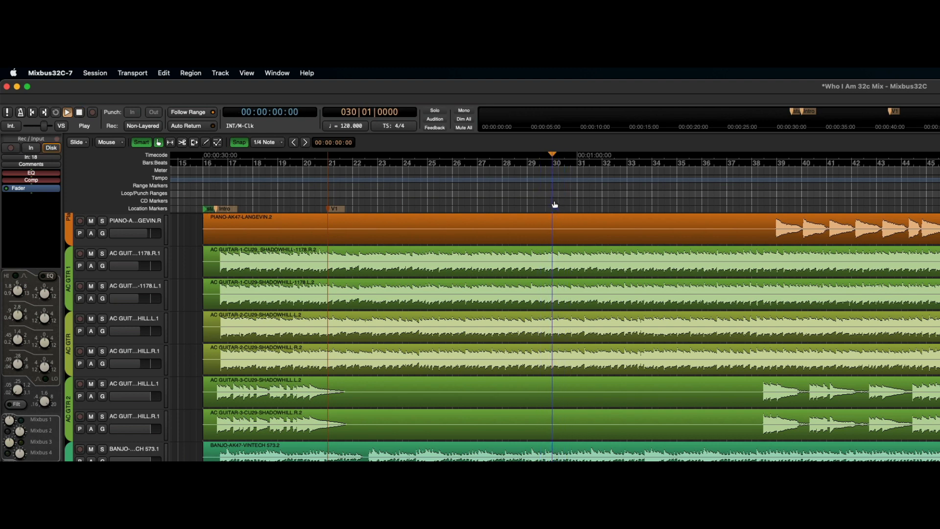
{"action": "key", "text": "space"}
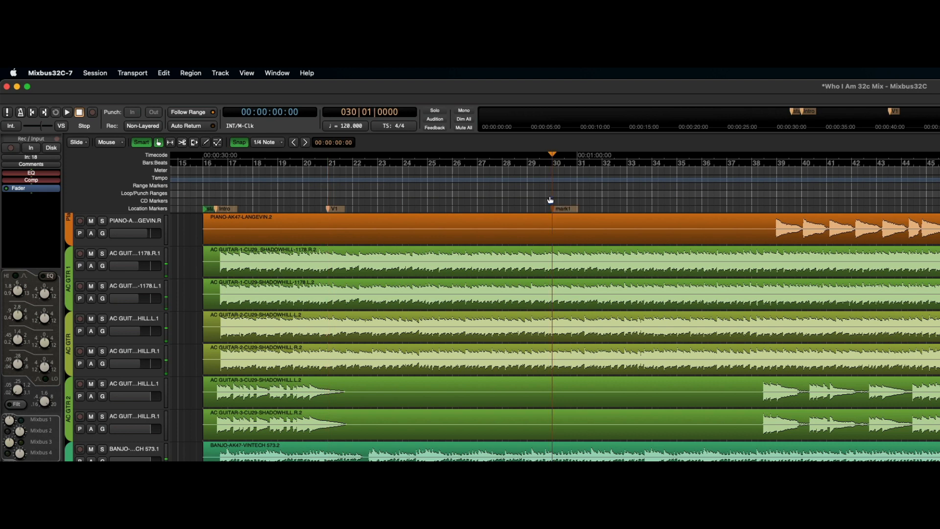
{"action": "key", "text": "Tab"}
{"action": "right_click", "coordinate": [563, 209]}
{"action": "left_click", "coordinate": [607, 263]}
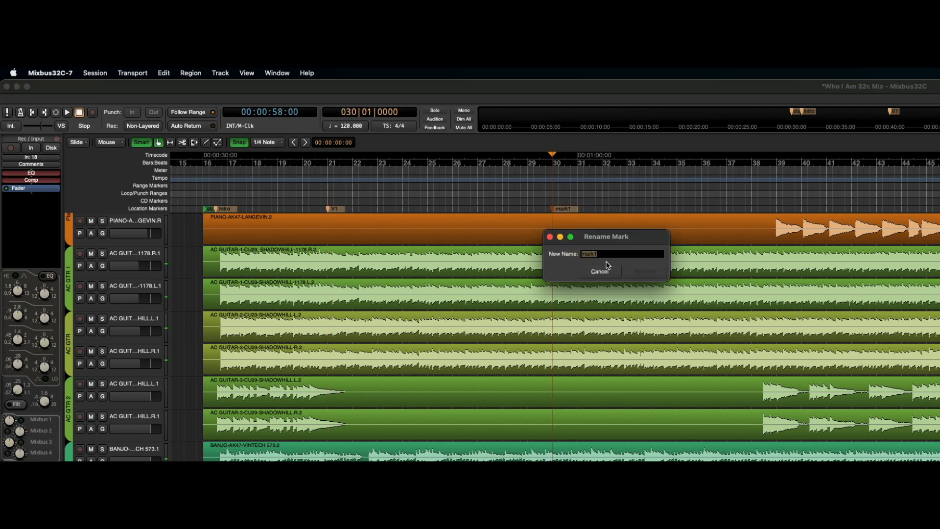
{"action": "type", "text": "V2"}
{"action": "key", "text": "Return"}
Play the passage before the piano entry, add a location marker at bar 39, and name it Ch 1
{"action": "key", "text": "space"}
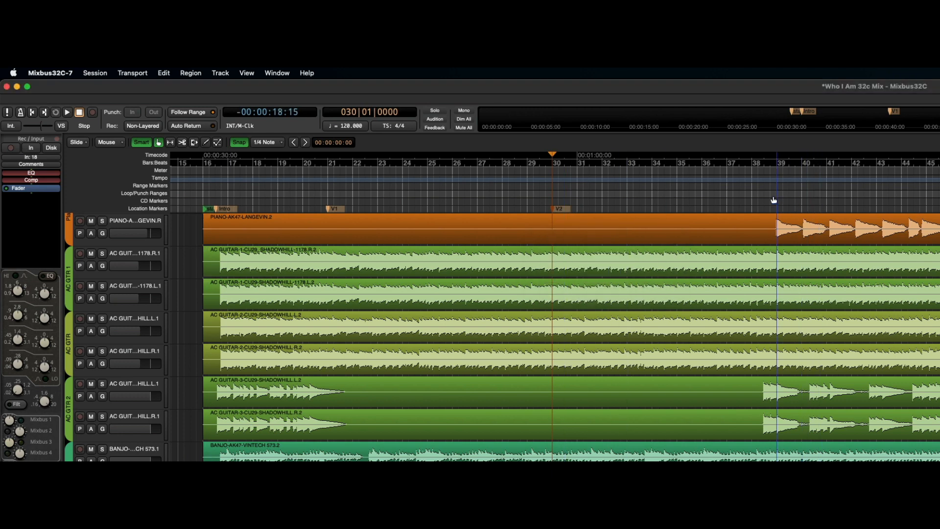
{"action": "left_click", "coordinate": [765, 195]}
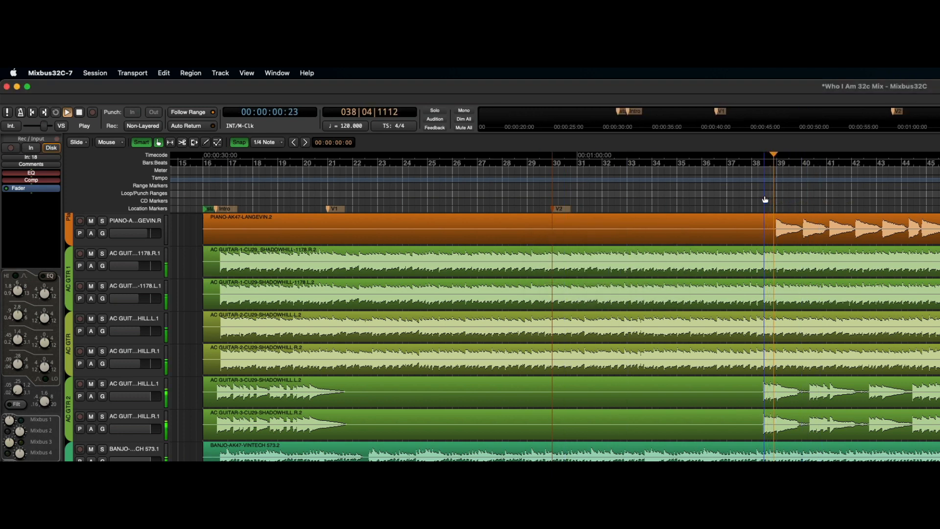
{"action": "key", "text": "space"}
{"action": "left_click", "coordinate": [774, 198]}
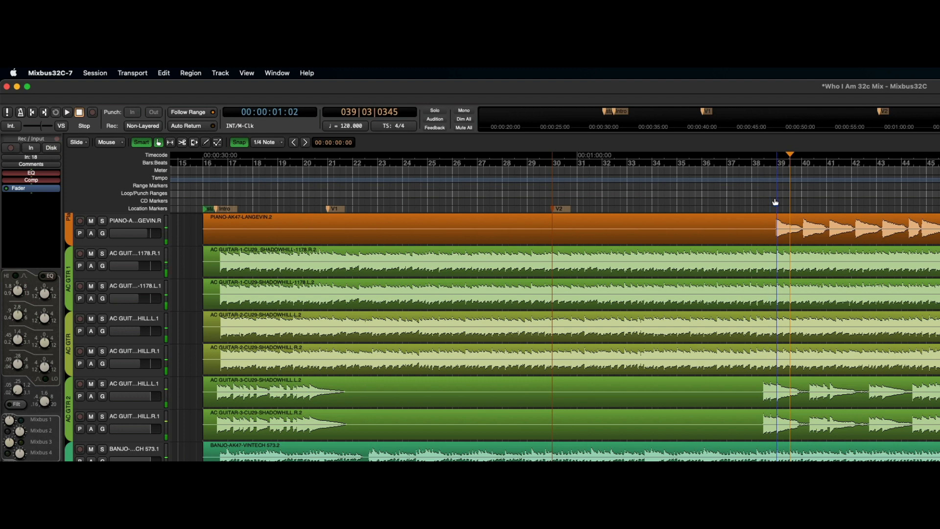
{"action": "key", "text": "Tab"}
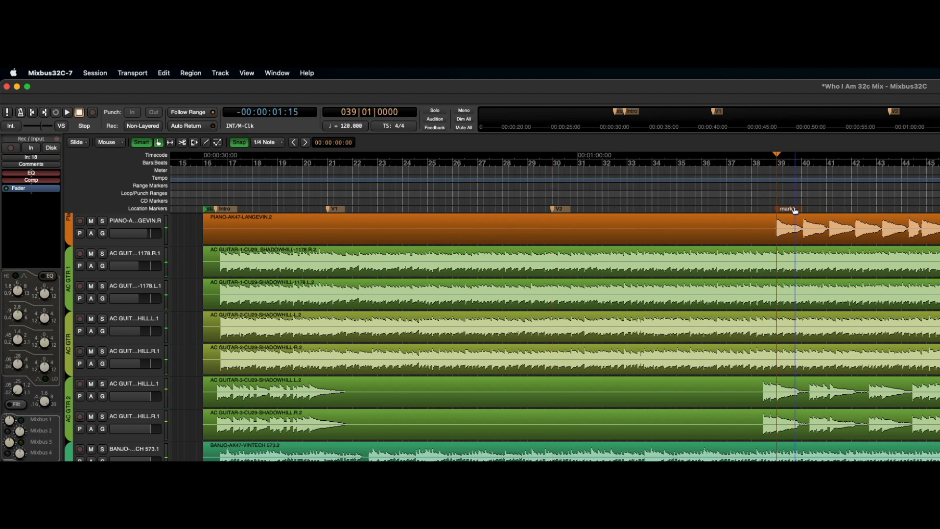
{"action": "right_click", "coordinate": [794, 207]}
{"action": "left_click", "coordinate": [824, 261]}
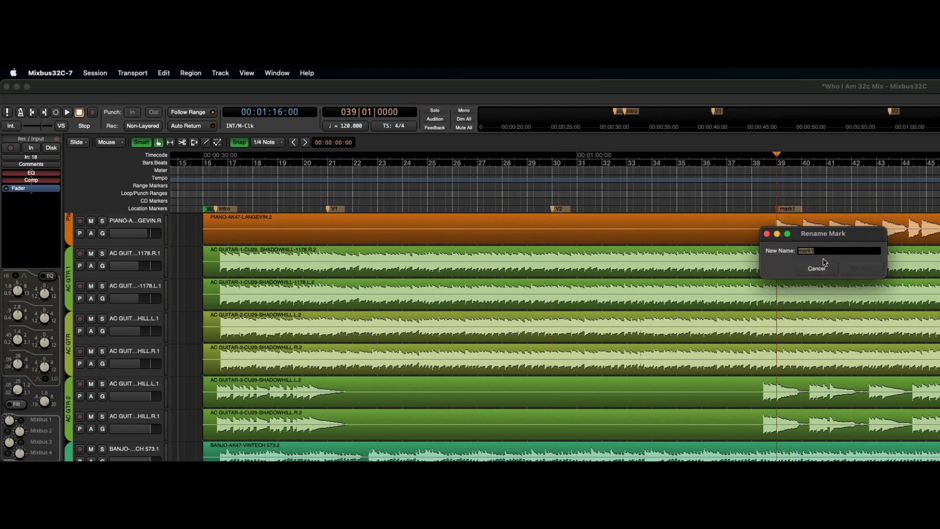
{"action": "type", "text": "Ch 1"}
{"action": "key", "text": "Return"}
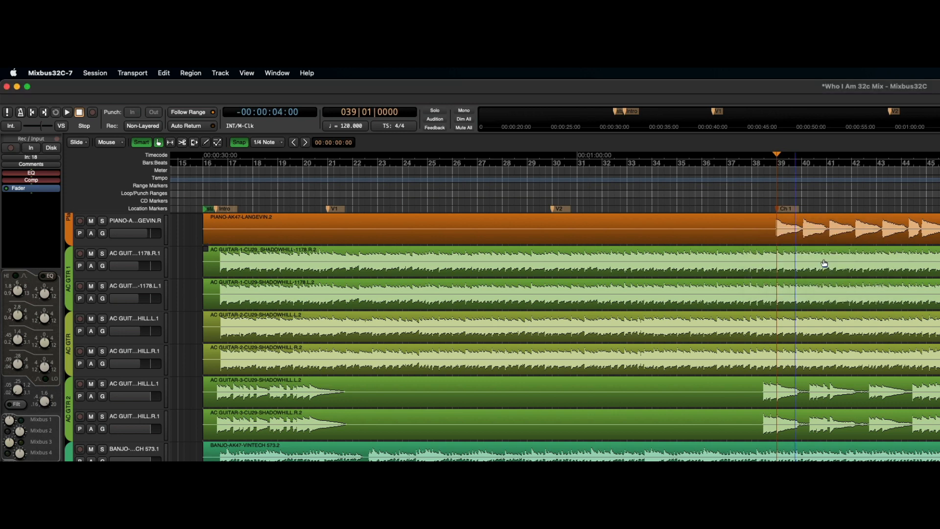
Audition the end of the first chorus, add a location marker at bar 49, beat 3, and name it TA
{"action": "left_click", "coordinate": [859, 193]}
{"action": "key", "text": "space"}
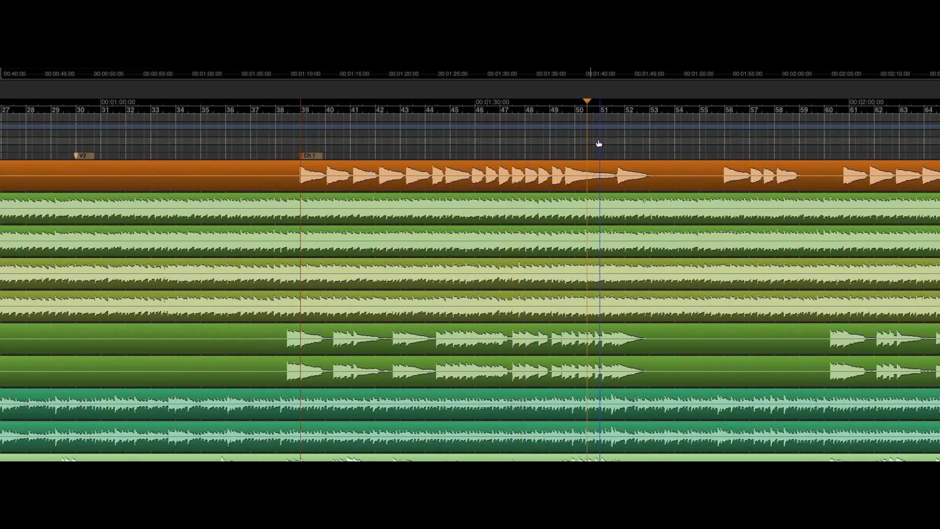
{"action": "left_click", "coordinate": [557, 138]}
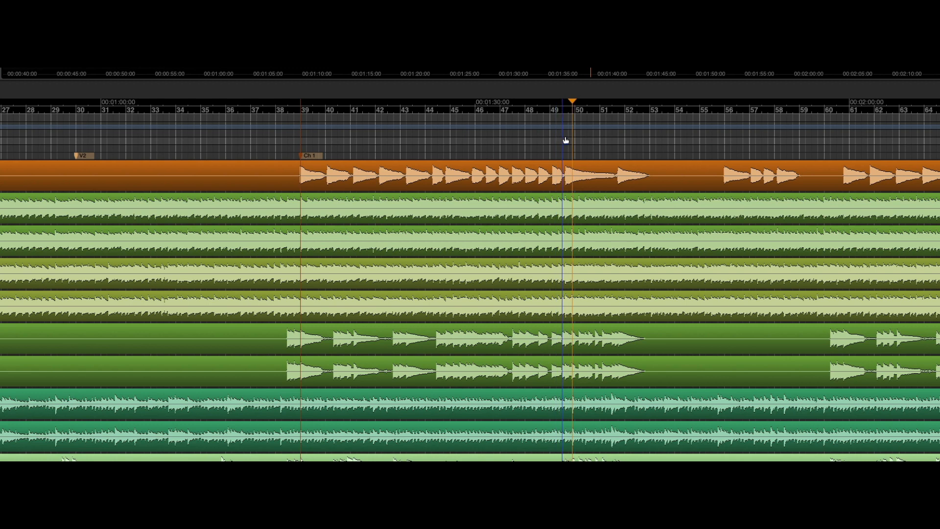
{"action": "left_click", "coordinate": [563, 137]}
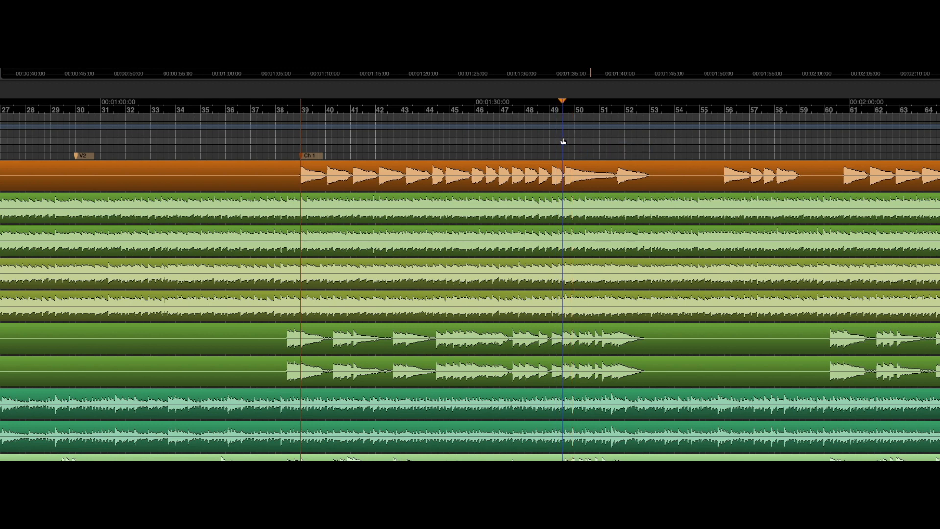
{"action": "key", "text": "Tab"}
{"action": "right_click", "coordinate": [576, 156]}
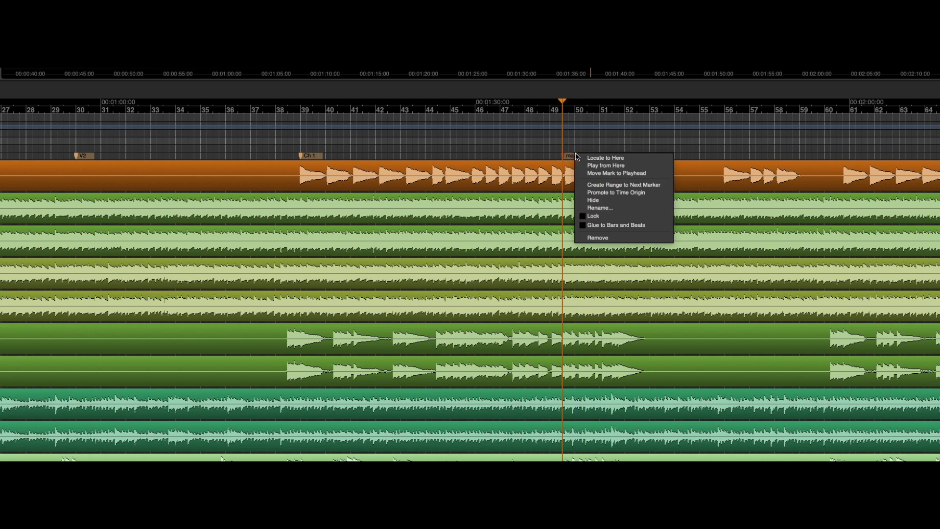
{"action": "left_click", "coordinate": [597, 208]}
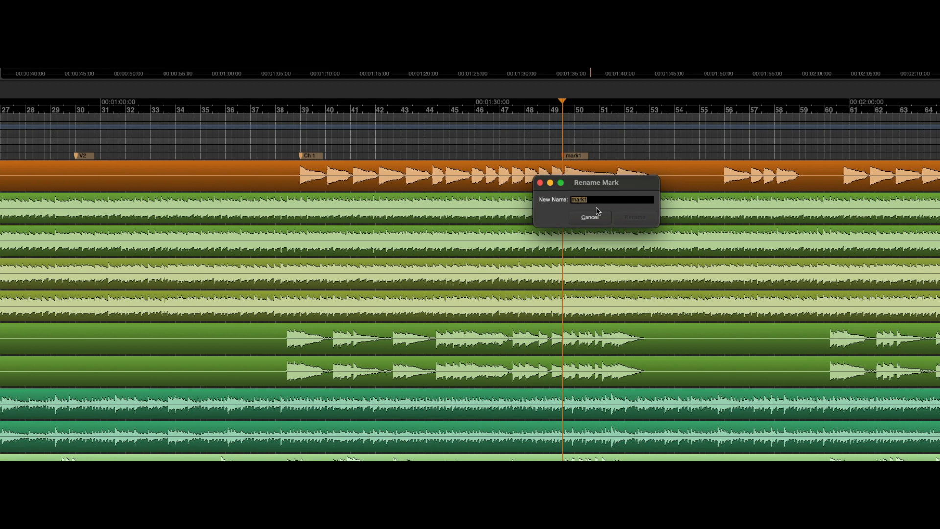
{"action": "type", "text": "TA"}
{"action": "key", "text": "Return"}
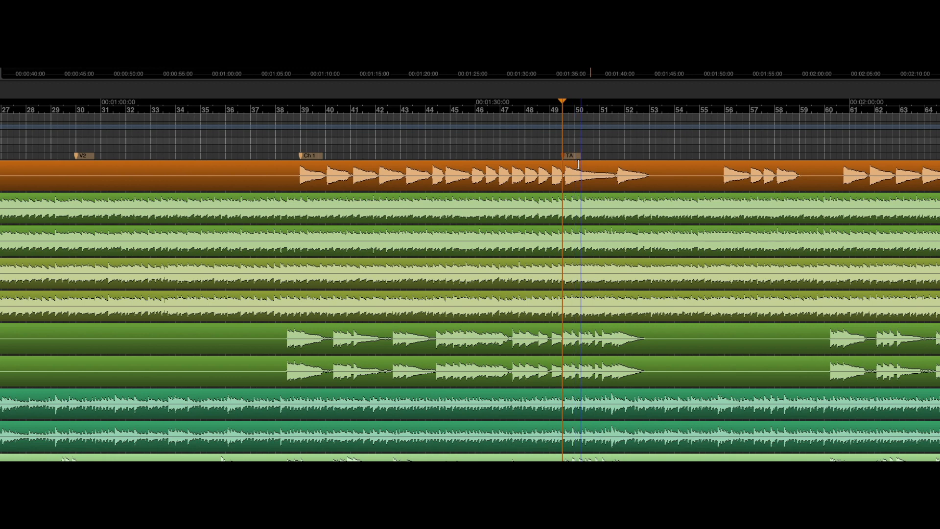
Play from bar 51 to locate the next verse, add a location marker at bar 51, beat 3, and name it V3
{"action": "left_click", "coordinate": [602, 148]}
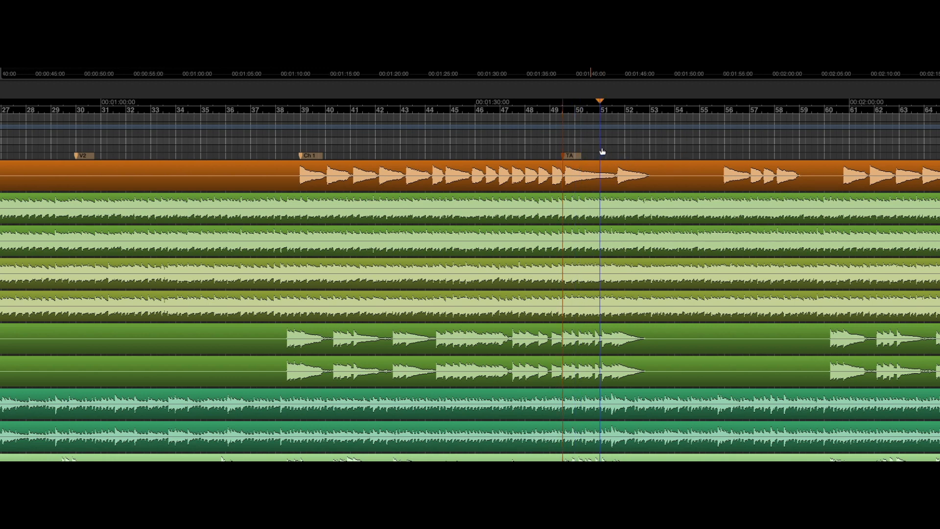
{"action": "key", "text": "space"}
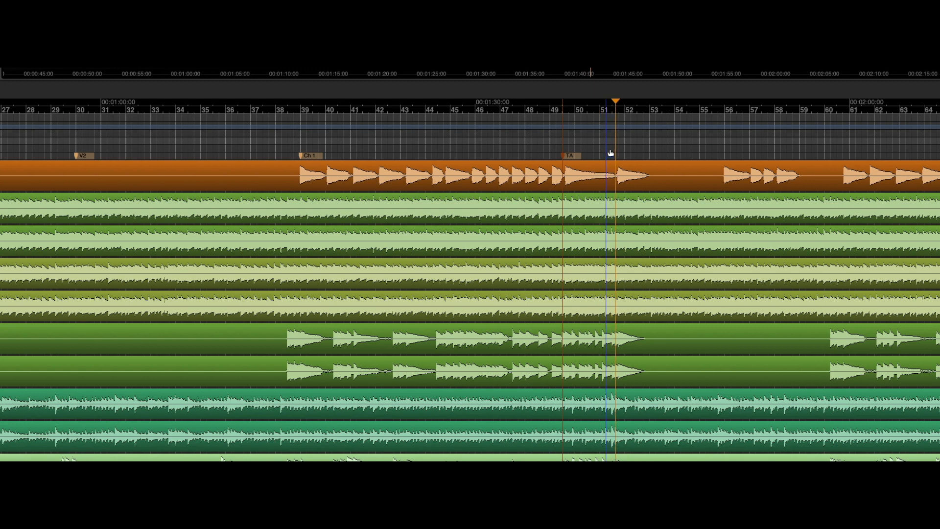
{"action": "left_click", "coordinate": [615, 146]}
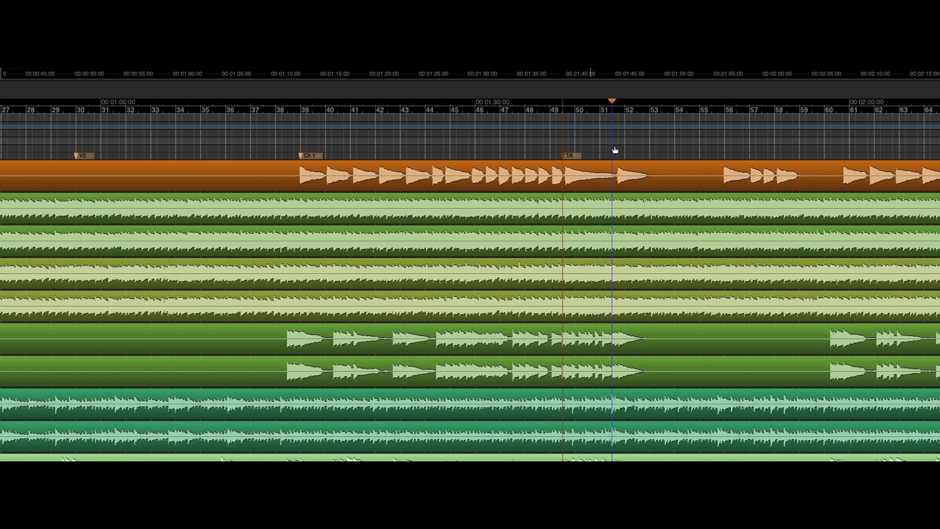
{"action": "key", "text": "Tab"}
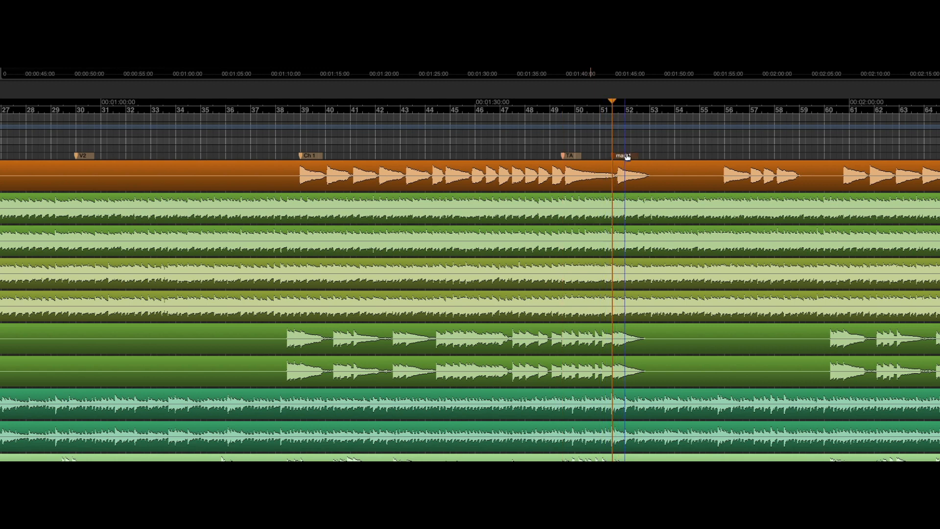
{"action": "right_click", "coordinate": [626, 154]}
{"action": "left_click", "coordinate": [656, 208]}
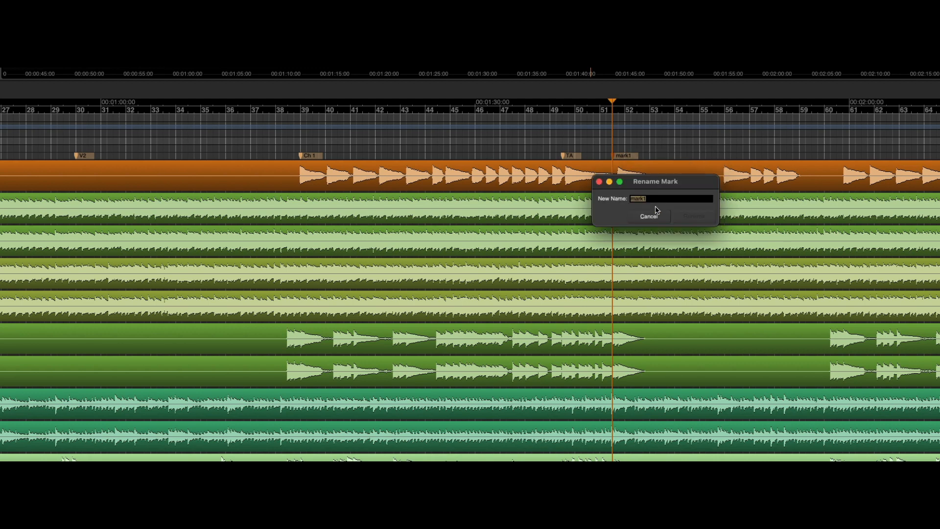
{"action": "type", "text": "V3"}
{"action": "key", "text": "Return"}
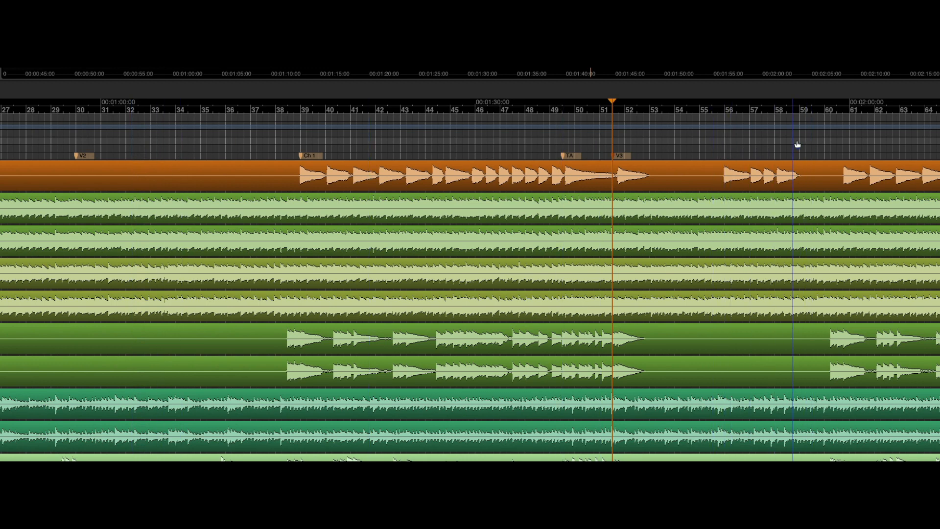
Audition around bar 60, add a location marker at bar 60, beat 4, where the piano re-enters, and name it Ch 2
{"action": "left_click", "coordinate": [829, 142]}
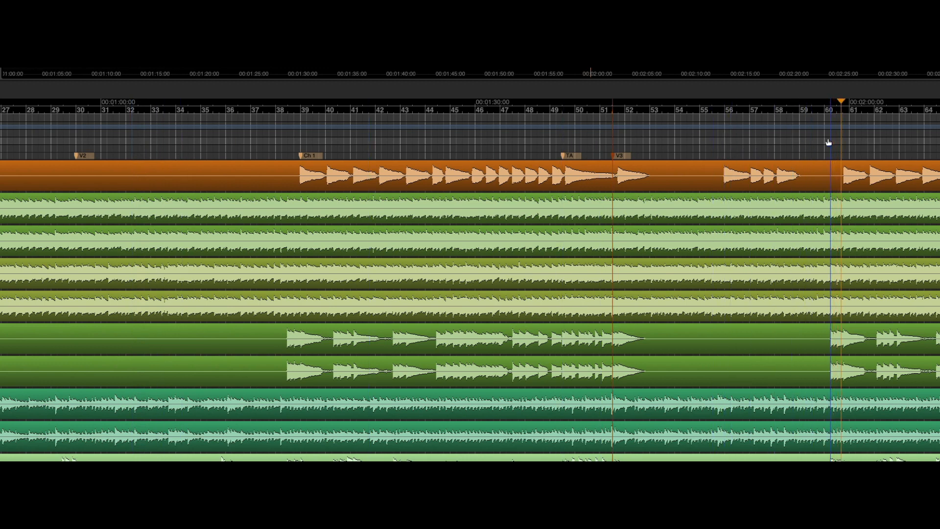
{"action": "left_click", "coordinate": [840, 143]}
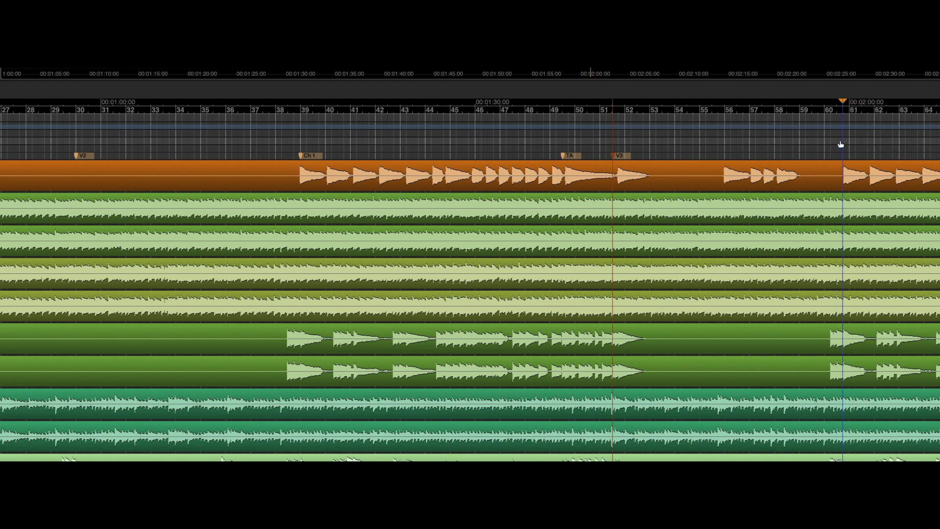
{"action": "key", "text": "Tab"}
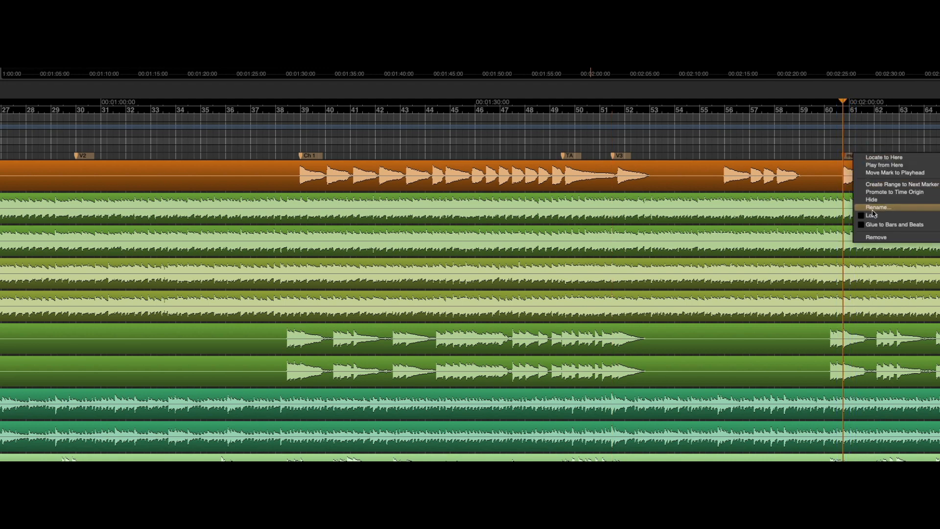
{"action": "left_click", "coordinate": [873, 209]}
{"action": "type", "text": "Ch 2"}
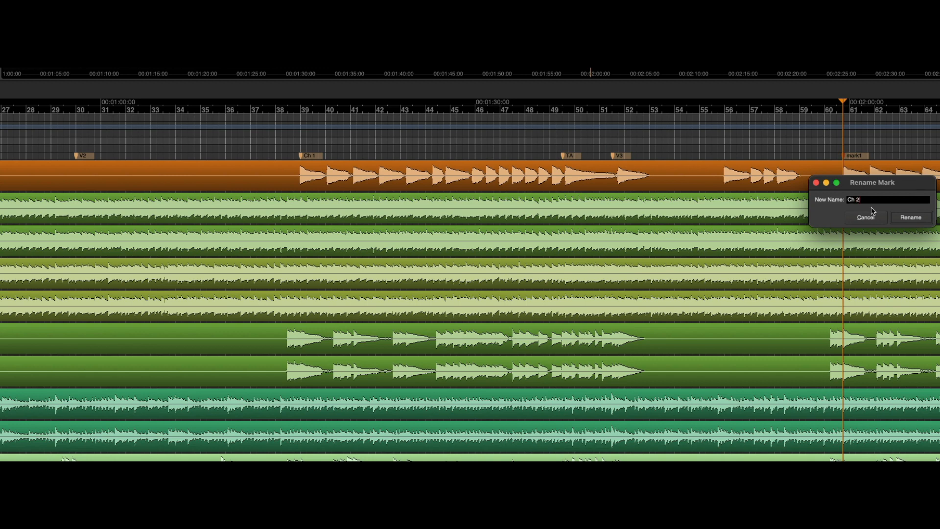
{"action": "key", "text": "Return"}
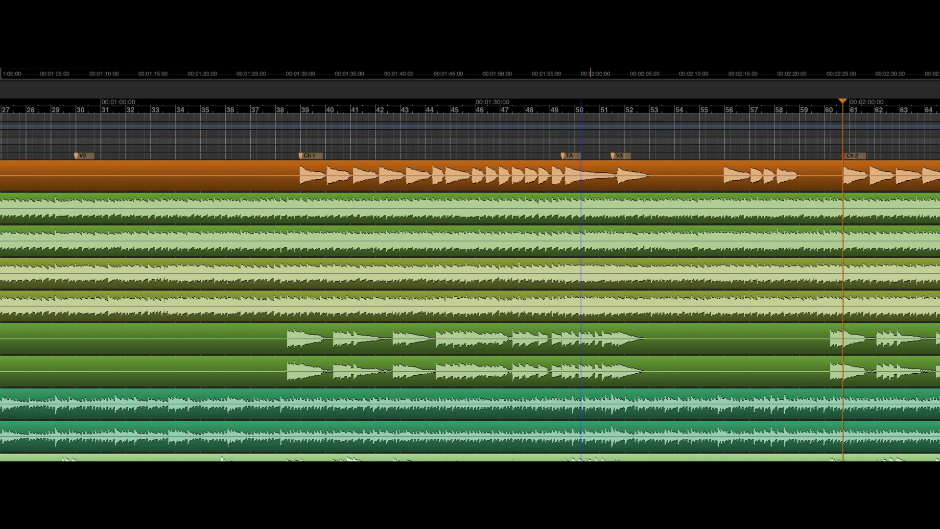
Find the end of the second chorus, add a location marker at bar 71, beat 2, and name it TA
{"action": "key", "text": "Right"}
{"action": "key", "text": "Right"}
{"action": "key", "text": "Right"}
{"action": "key", "text": "Right"}
{"action": "key", "text": "Right"}
{"action": "key", "text": "Right"}
{"action": "key", "text": "Right"}
{"action": "key", "text": "Right"}
{"action": "key", "text": "Right"}
{"action": "key", "text": "Right"}
{"action": "key", "text": "Right"}
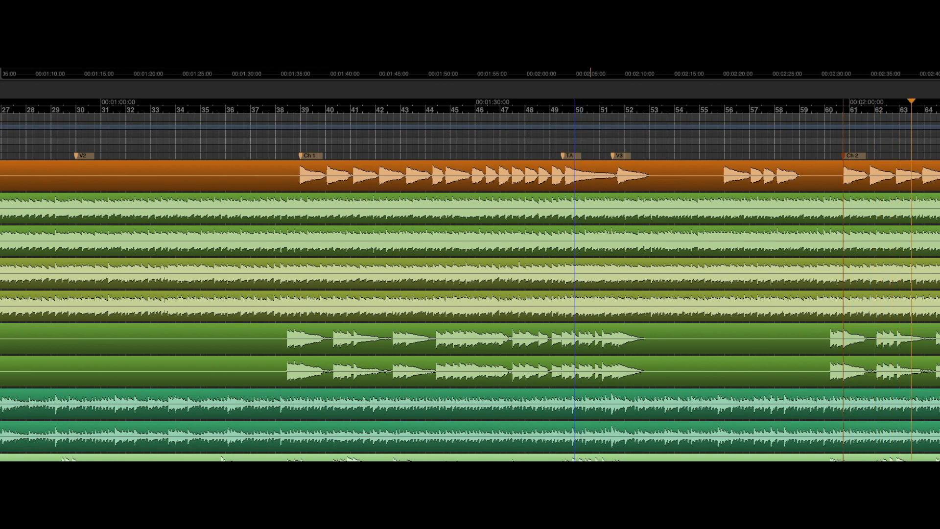
{"action": "scroll", "coordinate": [470, 279], "scroll_direction": "right", "scroll_amount": 15}
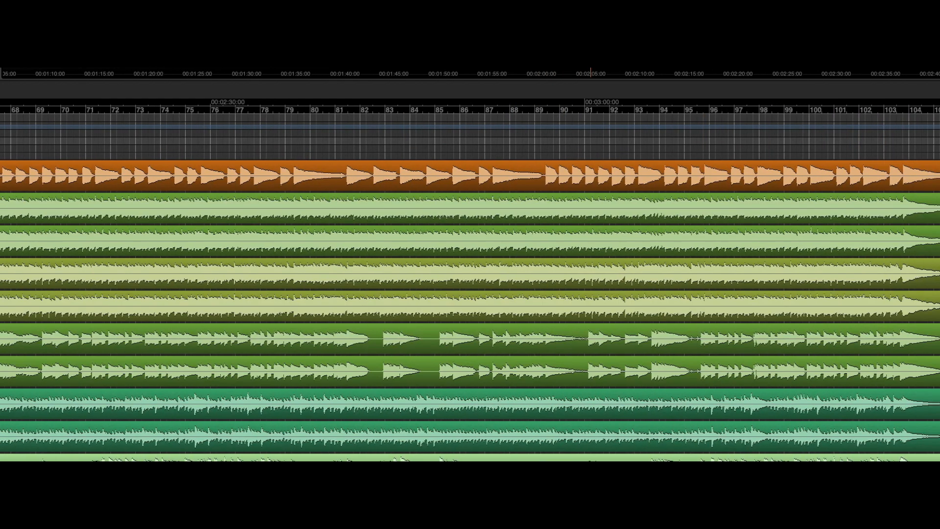
{"action": "scroll", "coordinate": [163, 290], "scroll_direction": "left", "scroll_amount": 3}
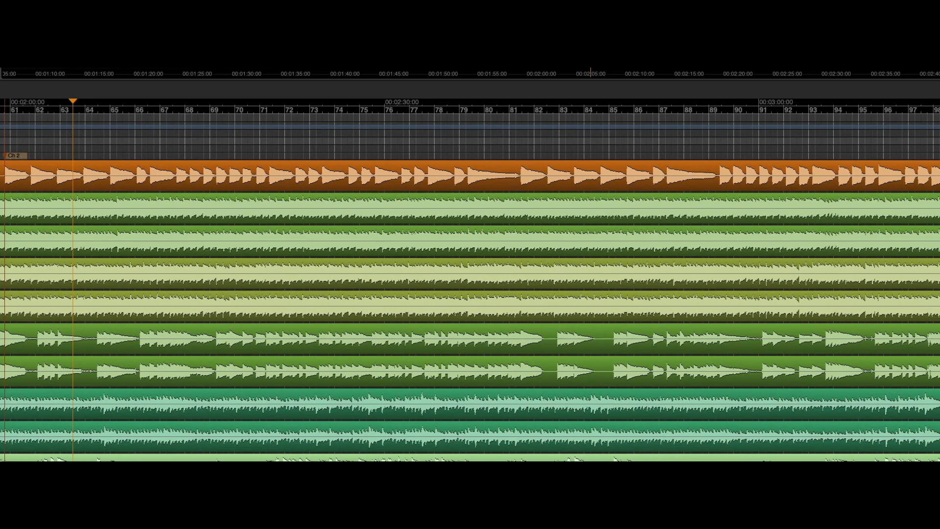
{"action": "left_click", "coordinate": [148, 146]}
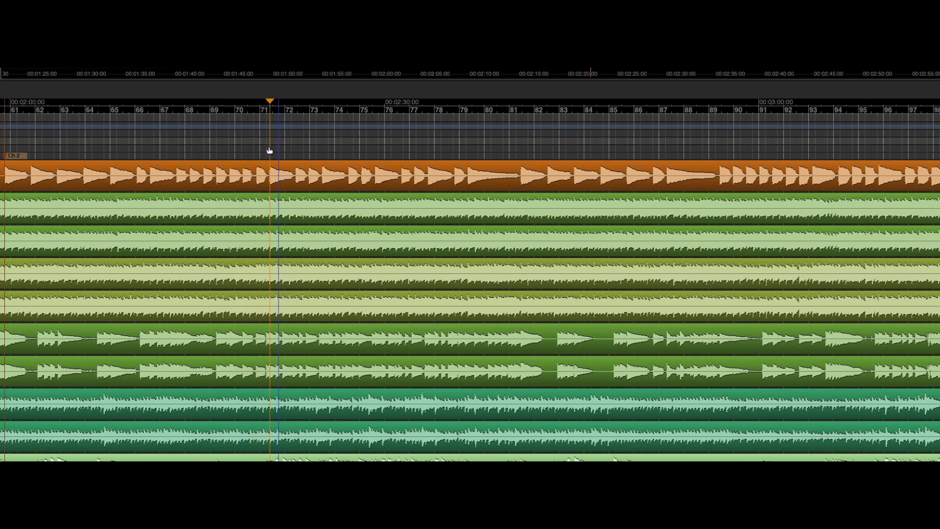
{"action": "key", "text": "Tab"}
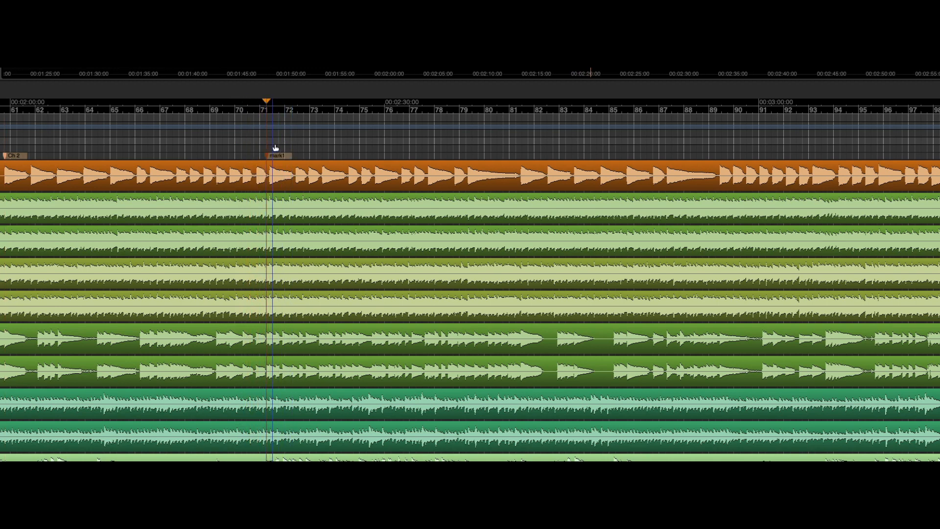
{"action": "right_click", "coordinate": [281, 153]}
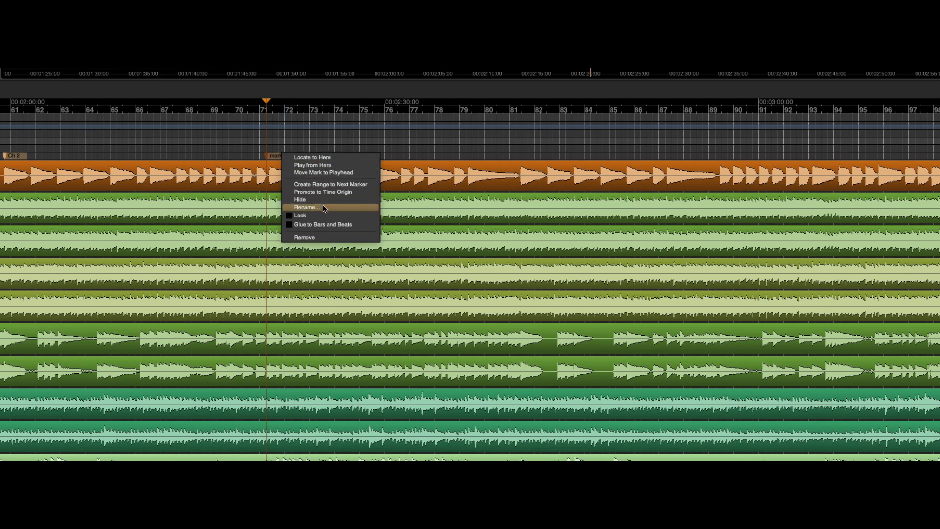
{"action": "left_click", "coordinate": [307, 207]}
{"action": "type", "text": "TA"}
{"action": "key", "text": "Return"}
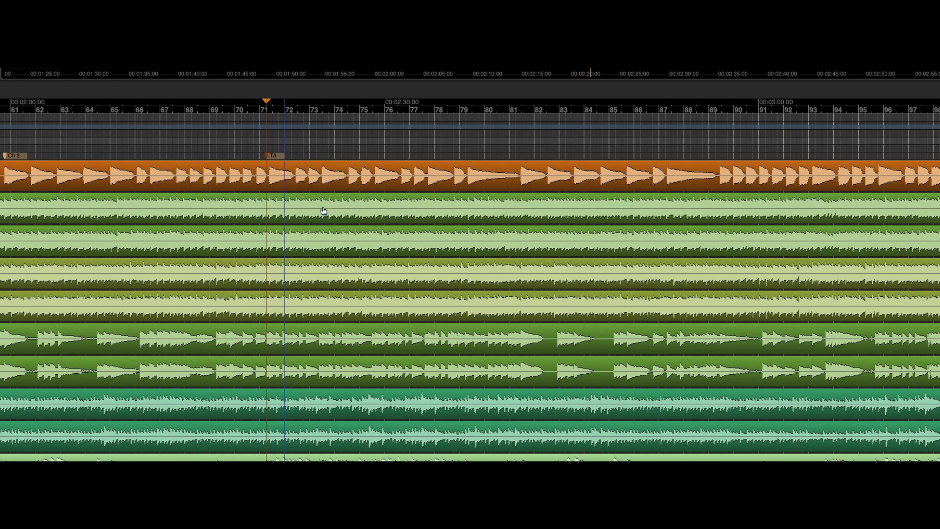
Locate the next chorus, add a location marker at bar 81, beat 4, and name it Ch 3
{"action": "left_click", "coordinate": [502, 146]}
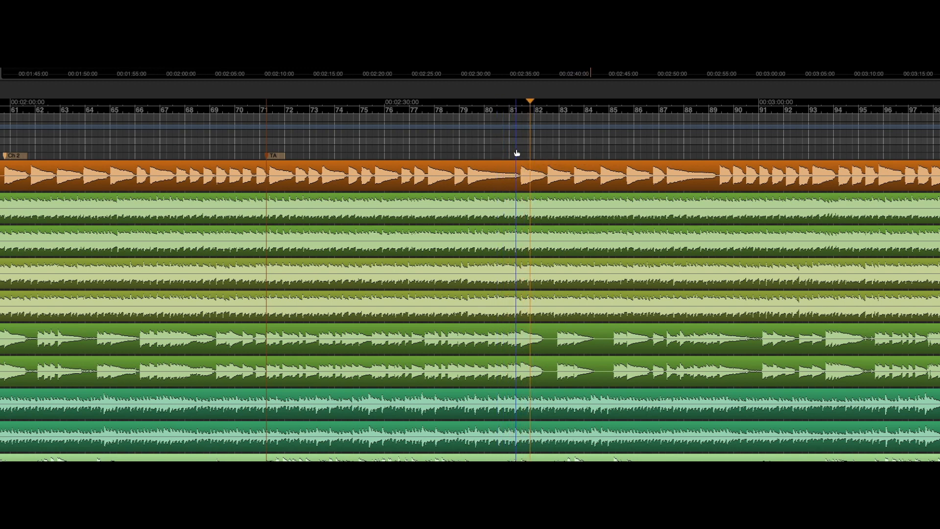
{"action": "key", "text": "Tab"}
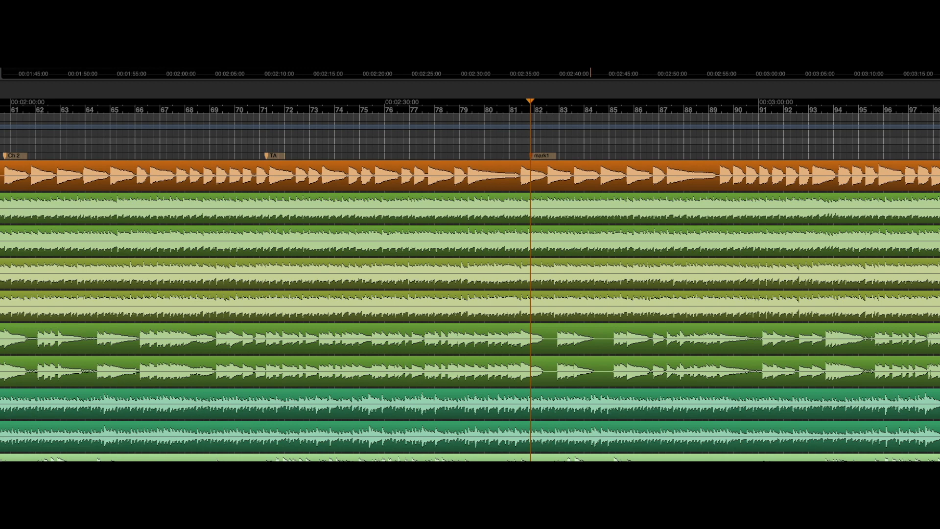
{"action": "right_click", "coordinate": [543, 156]}
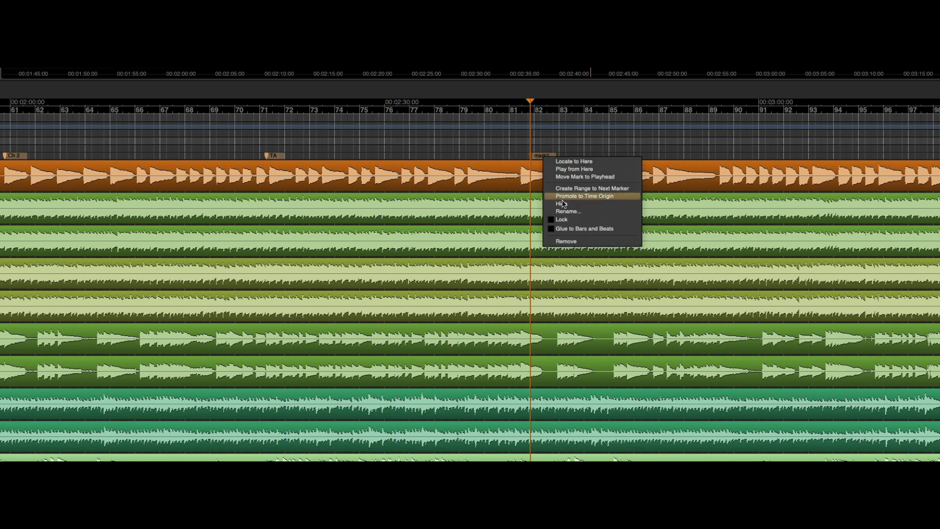
{"action": "left_click", "coordinate": [566, 212]}
{"action": "type", "text": "C"}
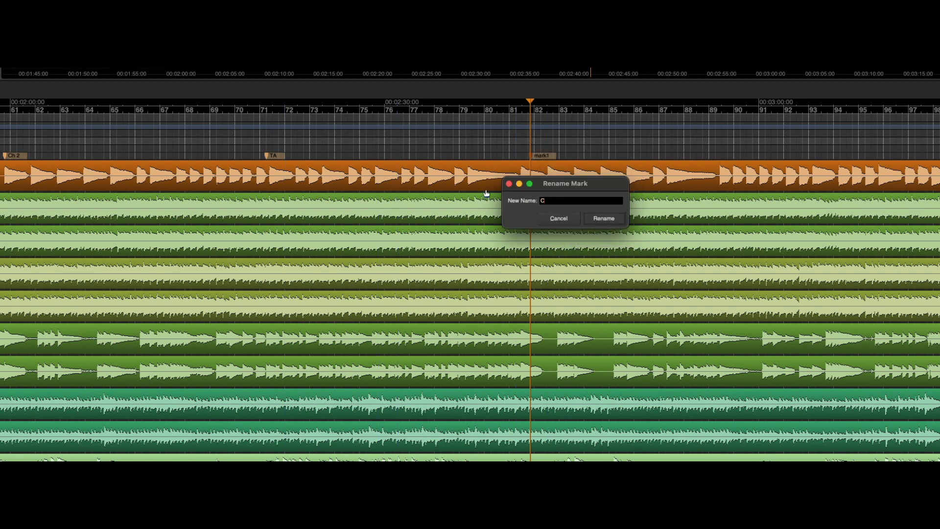
{"action": "type", "text": "h 3"}
{"action": "key", "text": "Return"}
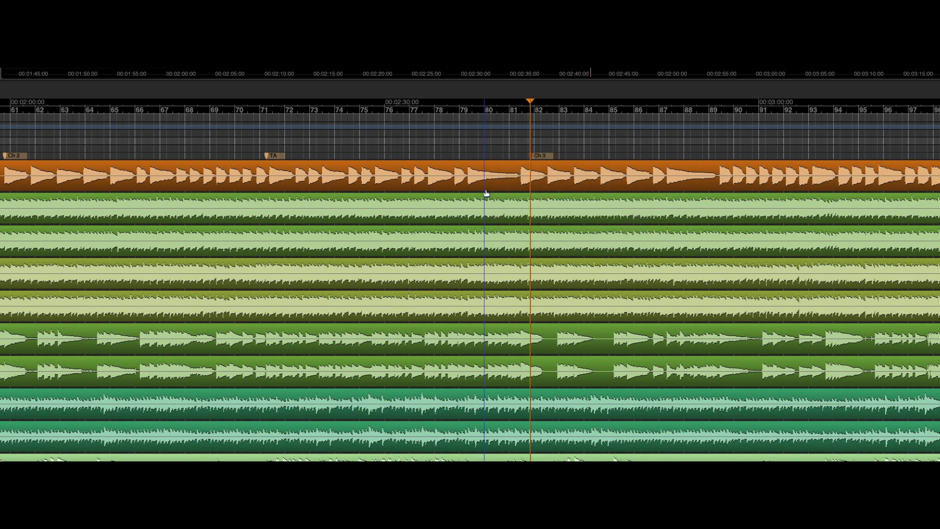
Add a location marker at bar 91, beat 3, and name it TAG
{"action": "left_click", "coordinate": [664, 159]}
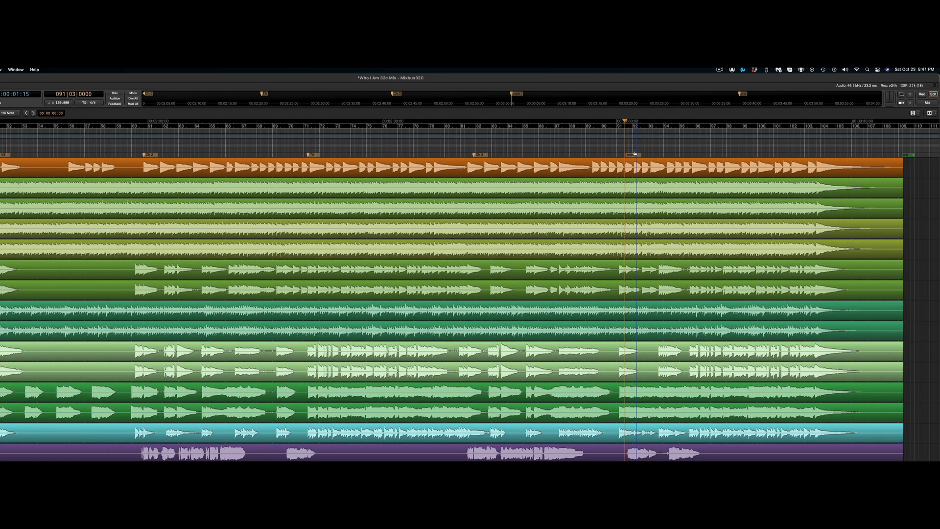
{"action": "right_click", "coordinate": [635, 156]}
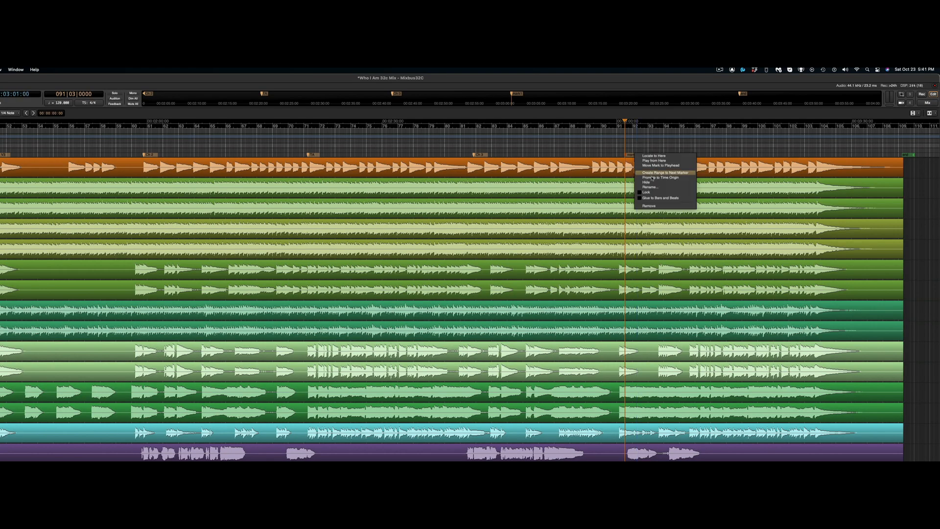
{"action": "left_click", "coordinate": [652, 187]}
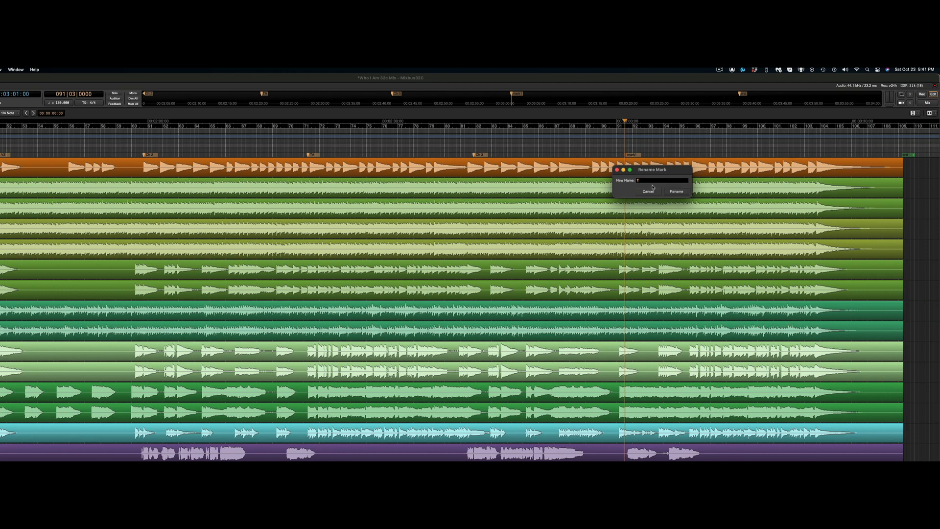
{"action": "key", "text": "Return"}
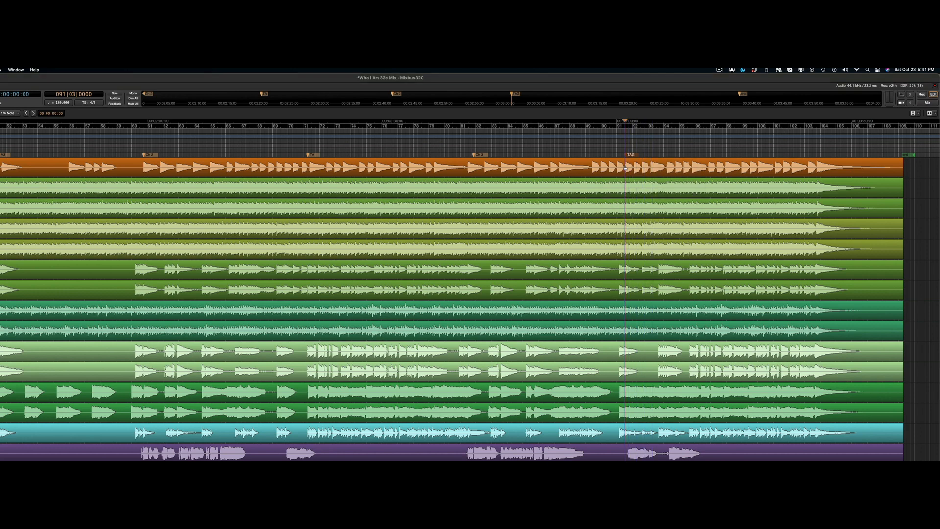
{"action": "left_click", "coordinate": [627, 167]}
{"action": "left_click_drag", "start_coordinate": [627, 167], "coordinate": [696, 379]}
{"action": "scroll", "coordinate": [688, 431], "scroll_direction": "up", "scroll_amount": 10}
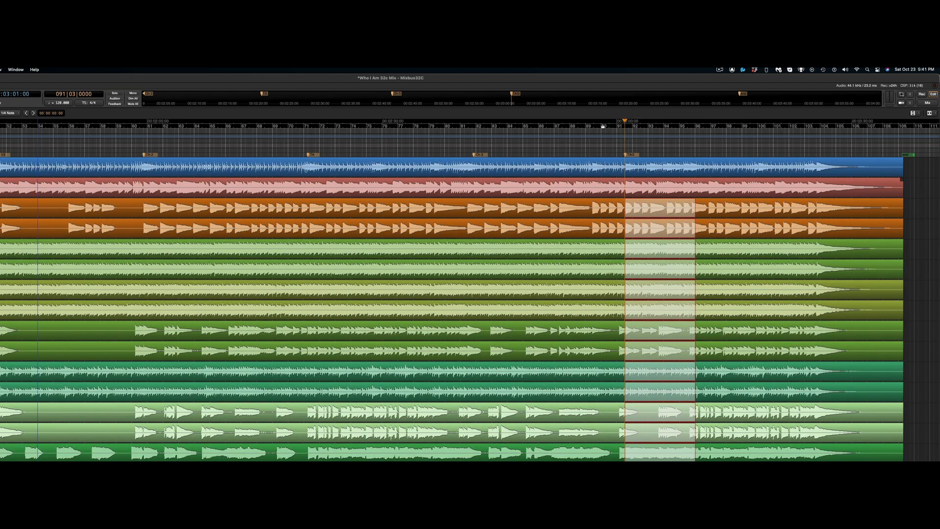
{"action": "scroll", "coordinate": [707, 294], "scroll_direction": "down", "scroll_amount": 5}
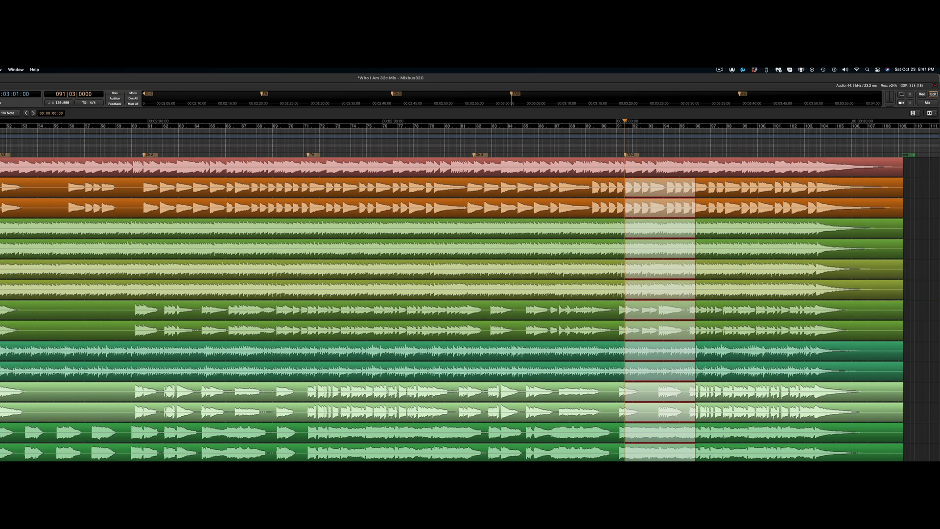
{"action": "left_click", "coordinate": [692, 147]}
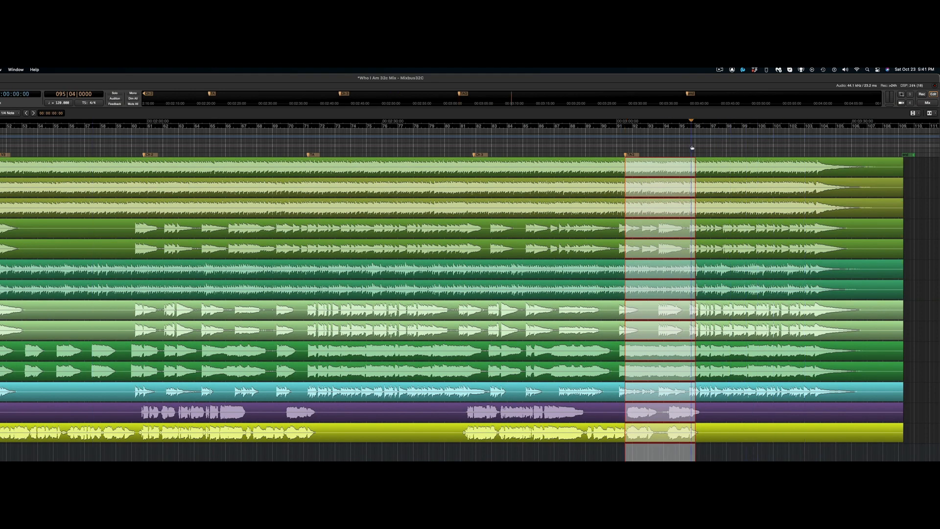
{"action": "key", "text": "Escape"}
Audition from bar 95, beat 3, where the vocals end, add a location marker there, and name it Outro
{"action": "left_click", "coordinate": [689, 148]}
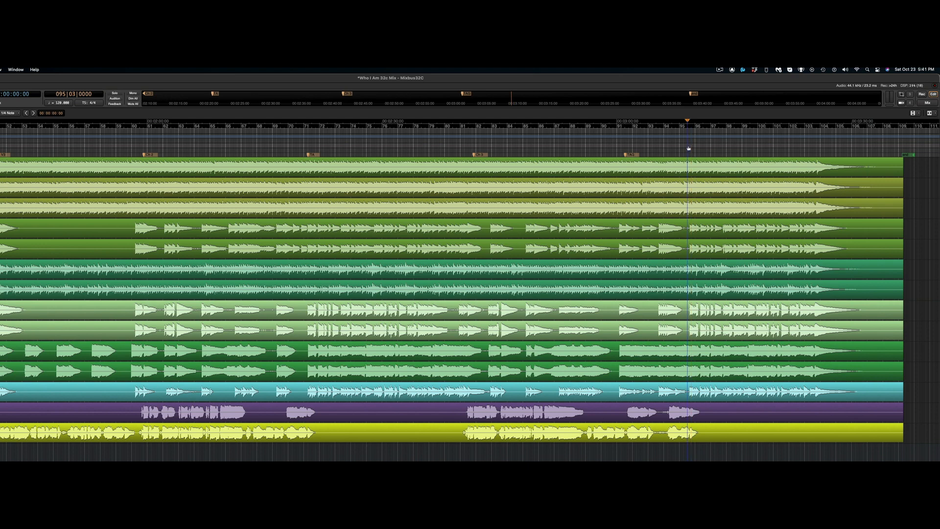
{"action": "key", "text": "space"}
{"action": "key", "text": "space"}
{"action": "key", "text": "Tab"}
{"action": "right_click", "coordinate": [698, 156]}
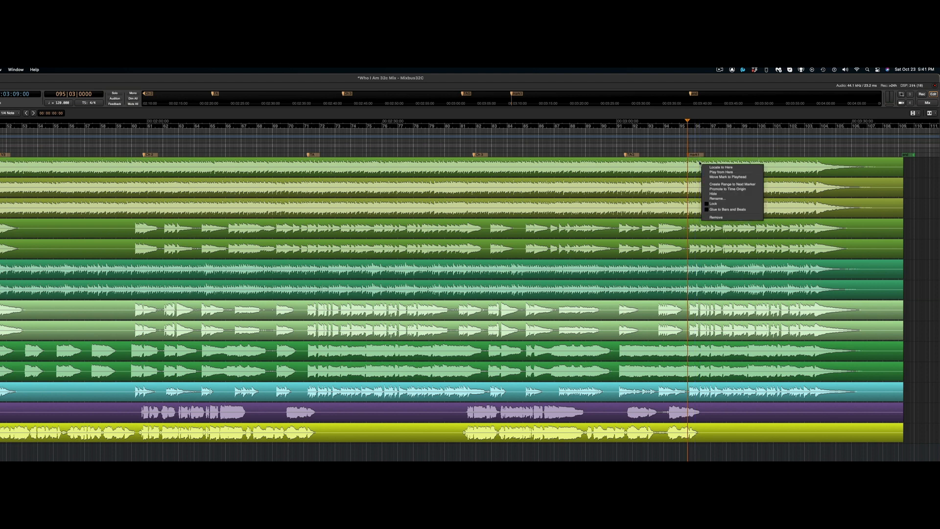
{"action": "left_click", "coordinate": [720, 198]}
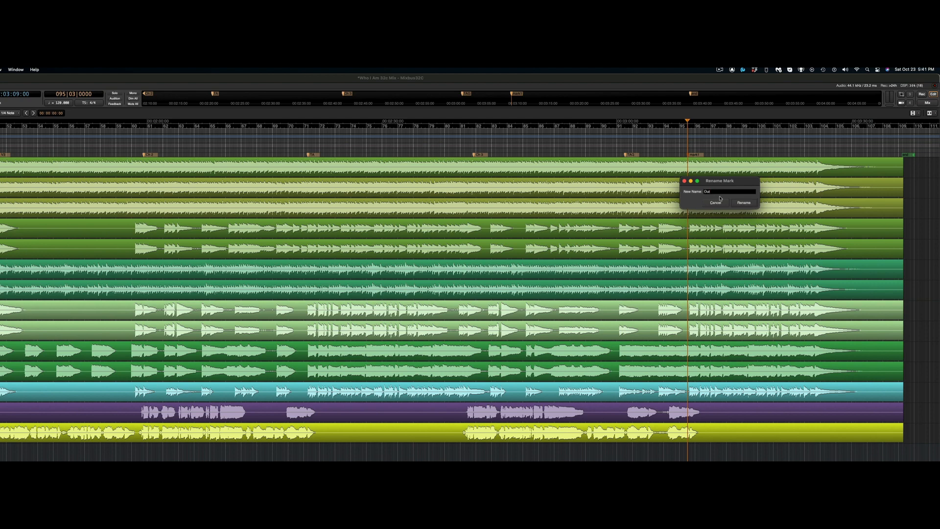
{"action": "key", "text": "Return"}
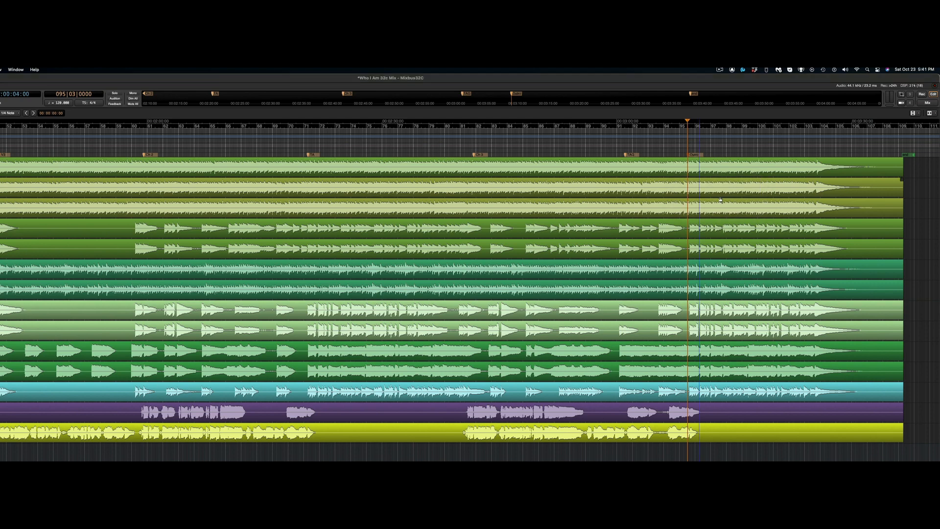
Return to the session start and jump forwards and backwards through the section markers to check them
{"action": "key", "text": "Home"}
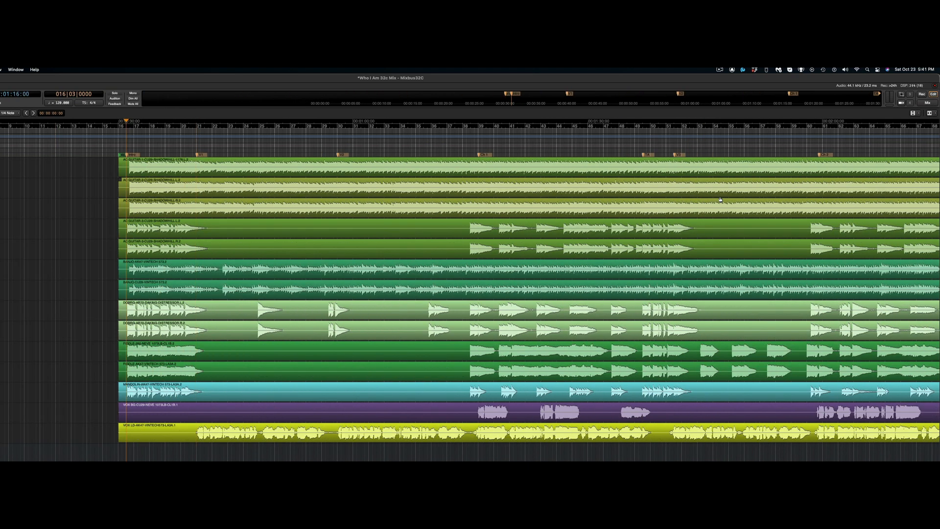
{"action": "key", "text": "w"}
{"action": "key", "text": "w"}
{"action": "key", "text": "w"}
{"action": "key", "text": "w"}
{"action": "key", "text": "w"}
{"action": "key", "text": "q"}
{"action": "key", "text": "q"}
{"action": "key", "text": "q"}
{"action": "key", "text": "q"}
{"action": "key", "text": "q"}
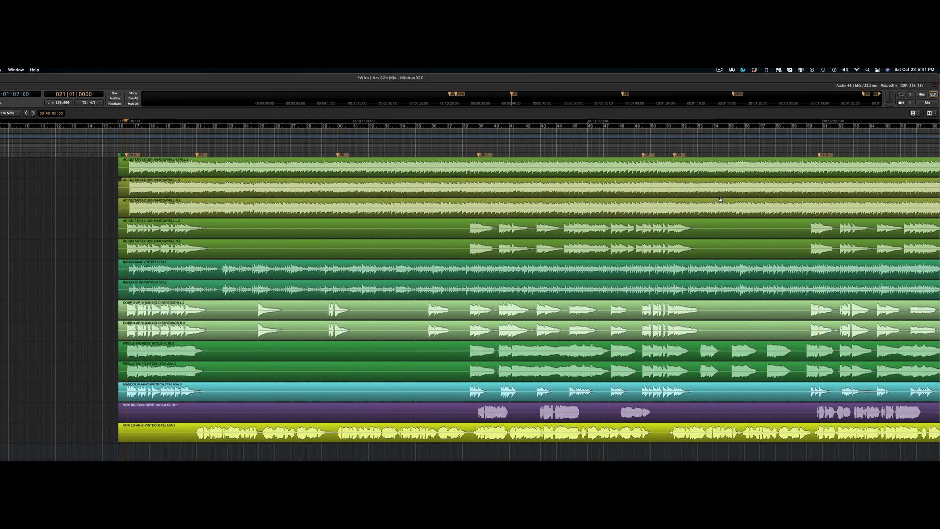
{"action": "key", "text": "w"}
{"action": "key", "text": "w"}
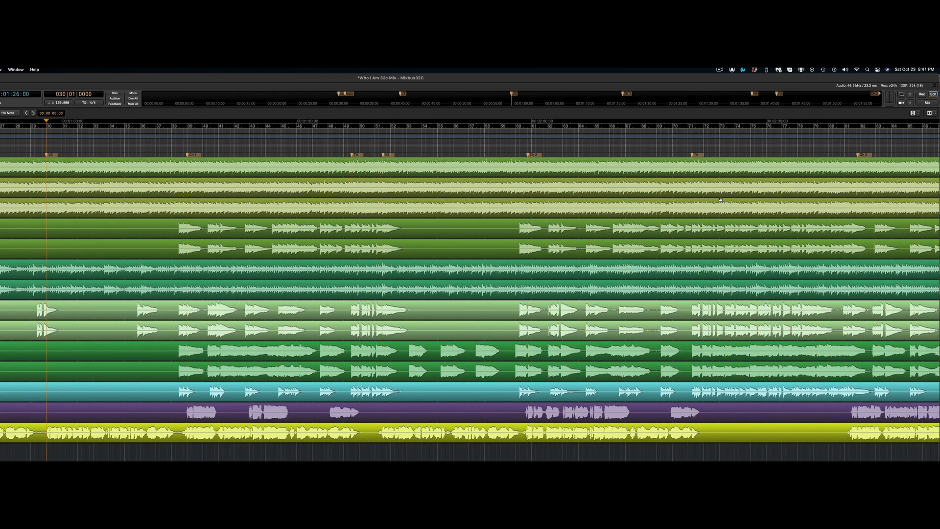
{"action": "key", "text": "Home"}
{"action": "key", "text": "q"}
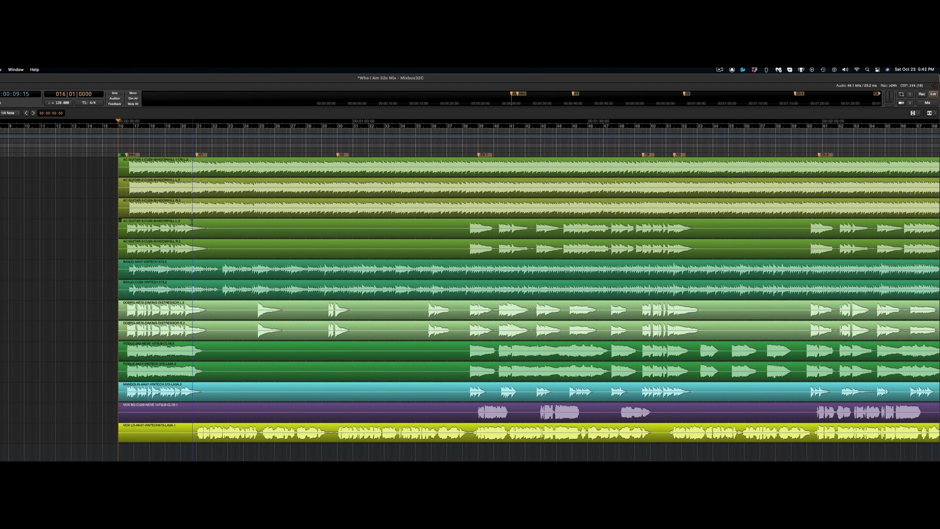
{"action": "key", "text": "w"}
{"action": "key", "text": "w"}
{"action": "key", "text": "w"}
{"action": "key", "text": "w"}
{"action": "key", "text": "w"}
{"action": "key", "text": "w"}
{"action": "key", "text": "w"}
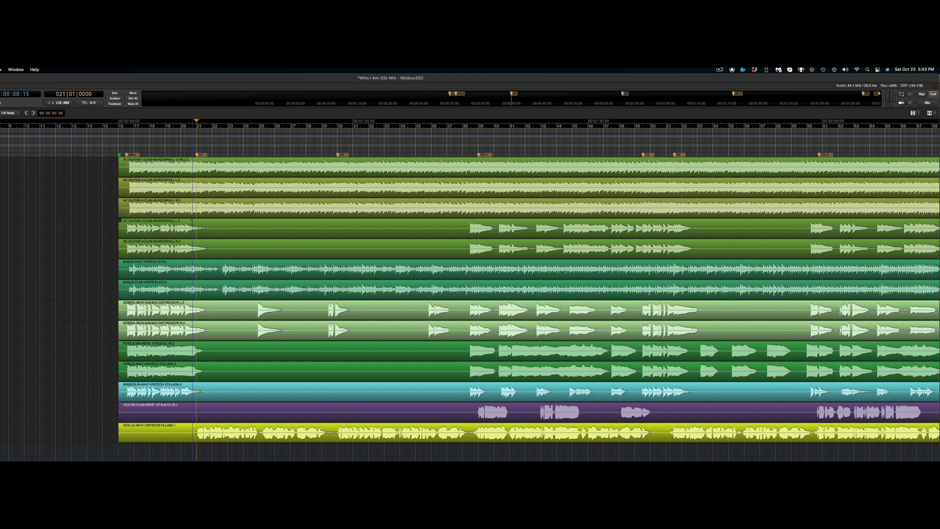
{"action": "key", "text": "q"}
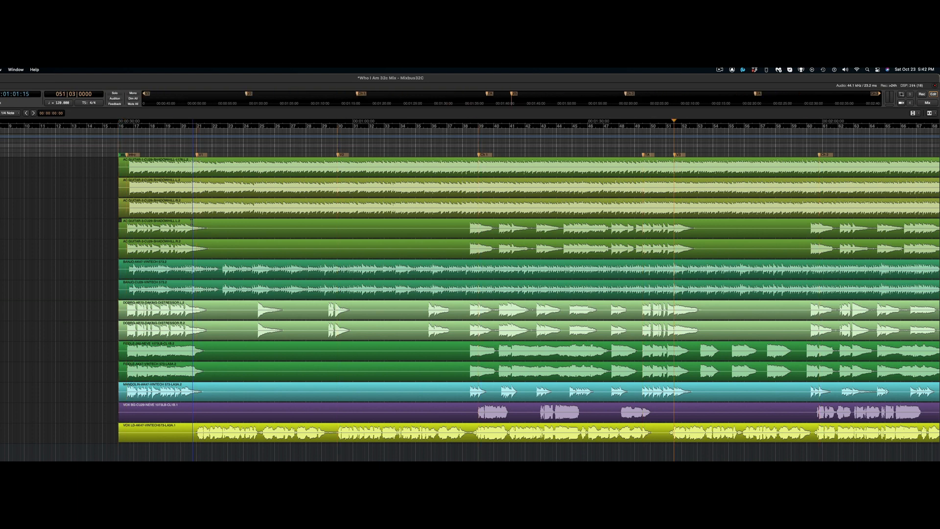
{"action": "key", "text": "q"}
{"action": "key", "text": "q"}
{"action": "key", "text": "q"}
{"action": "key", "text": "q"}
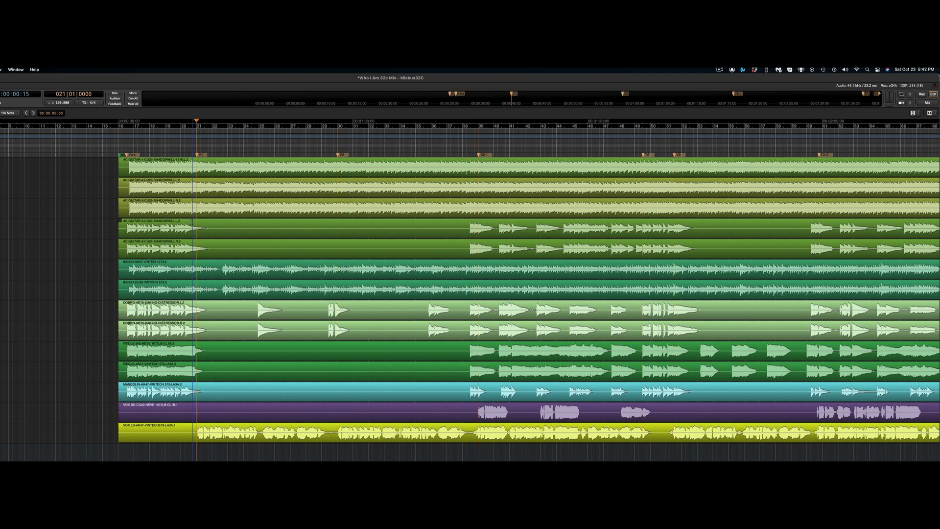
{"action": "key", "text": "q"}
{"action": "key", "text": "w"}
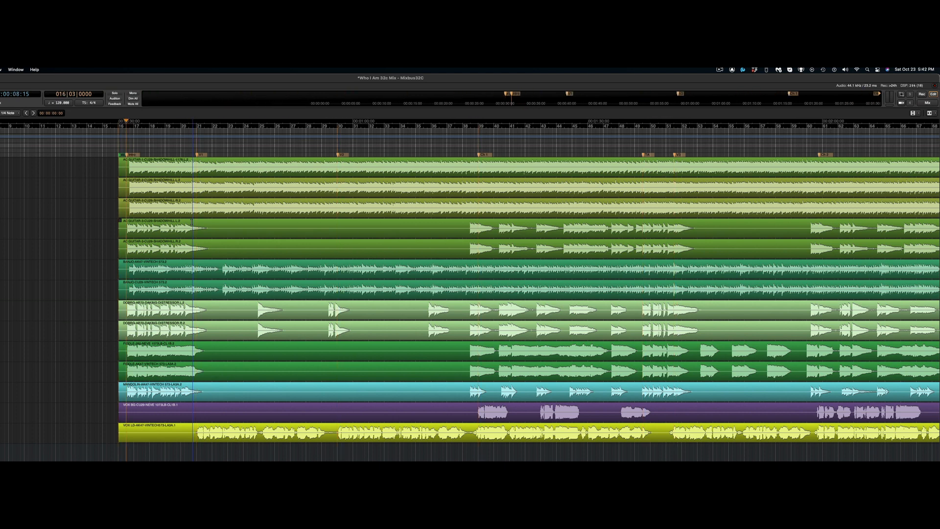
{"action": "key", "text": "q"}
Start playback just before the verse marker at bar 21 and switch to the mixer view
{"action": "left_click", "coordinate": [194, 151]}
{"action": "key", "text": "space"}
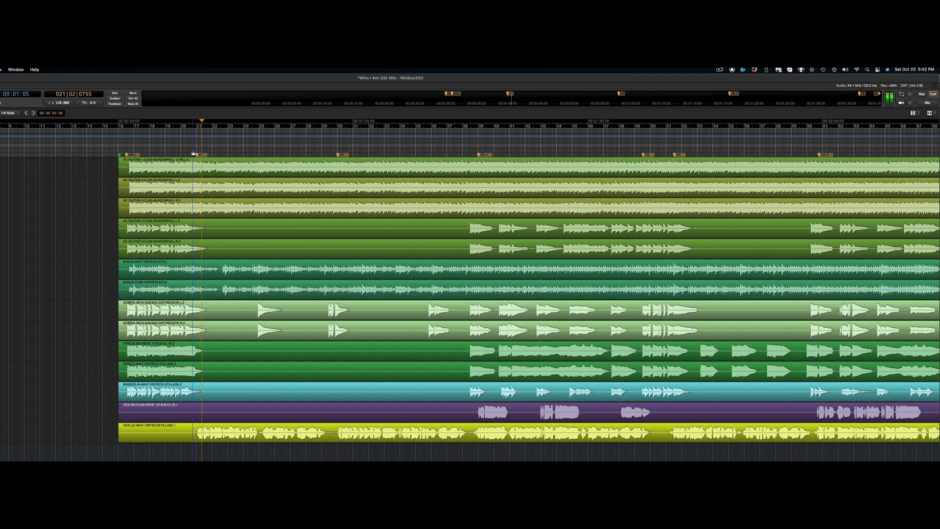
{"action": "scroll", "coordinate": [45, 349], "scroll_direction": "up", "scroll_amount": 8}
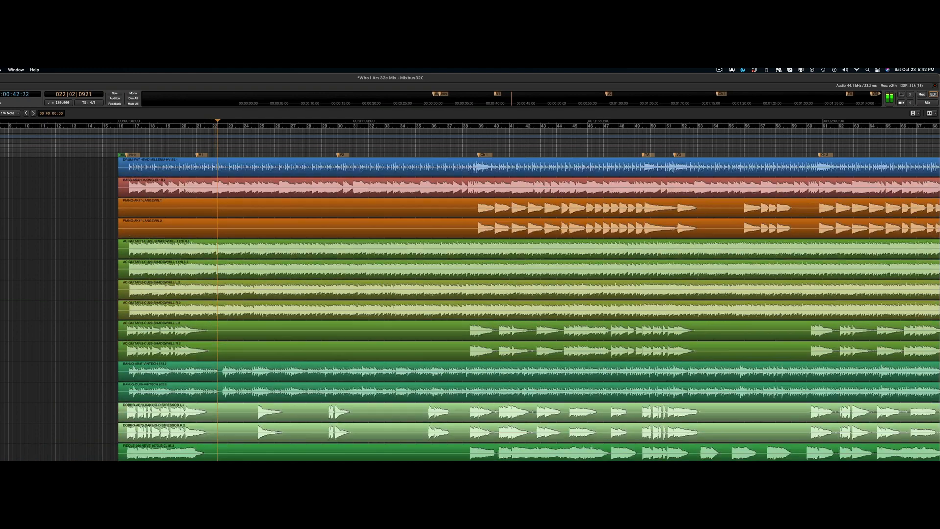
{"action": "scroll", "coordinate": [528, 308], "scroll_direction": "up", "scroll_amount": 8}
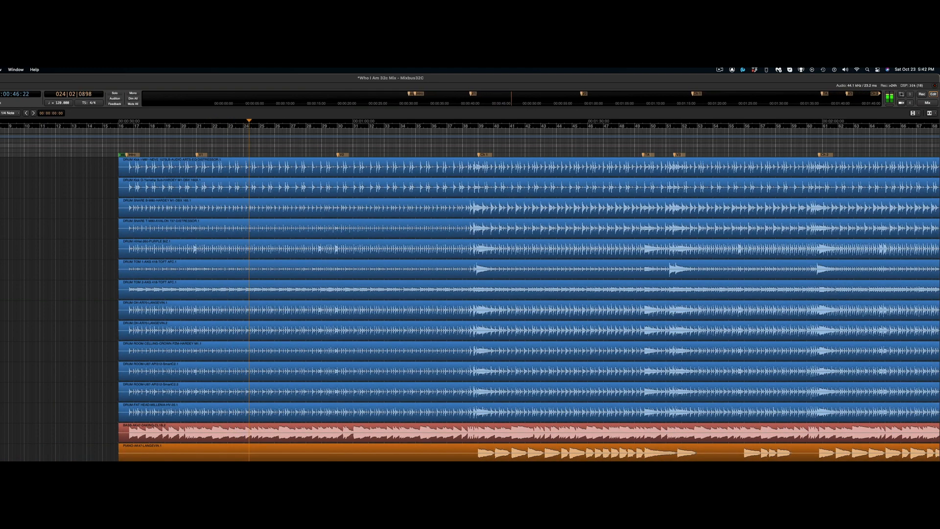
{"action": "key", "text": "alt+m"}
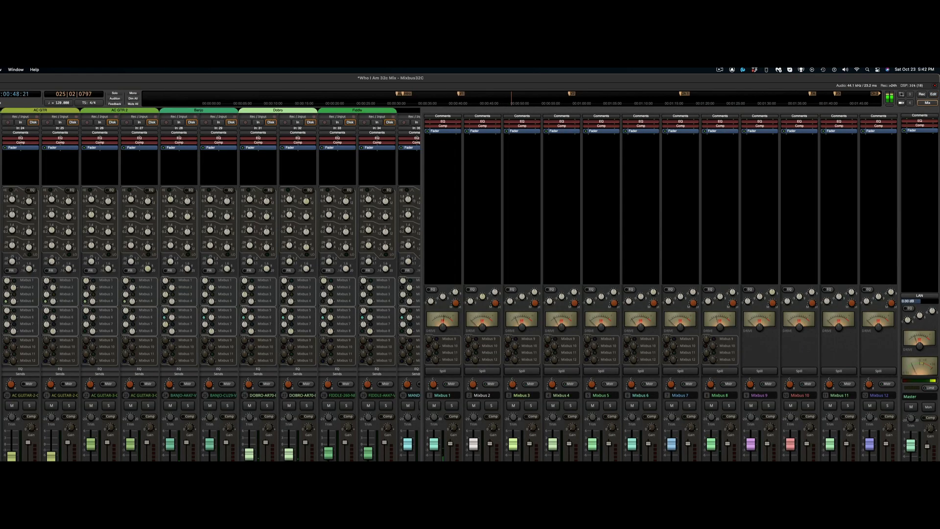
Audition Mixbus 4 in solo, release it, and solo Mixbus 1 instead
{"action": "left_click", "coordinate": [570, 406]}
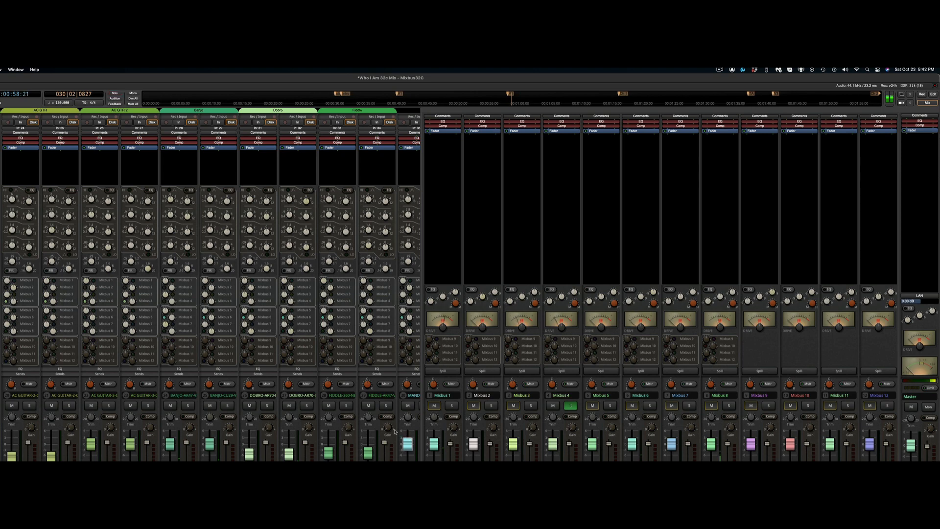
{"action": "left_click", "coordinate": [574, 407]}
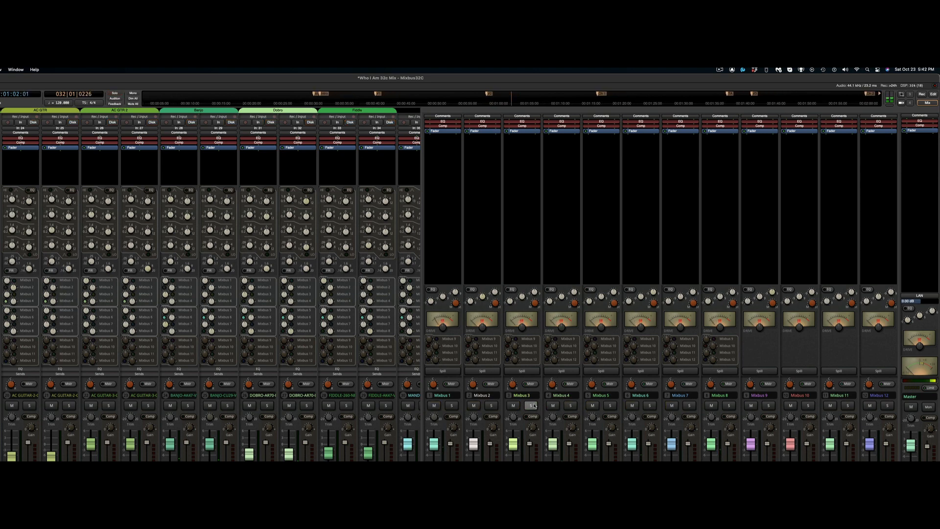
{"action": "left_click", "coordinate": [453, 406]}
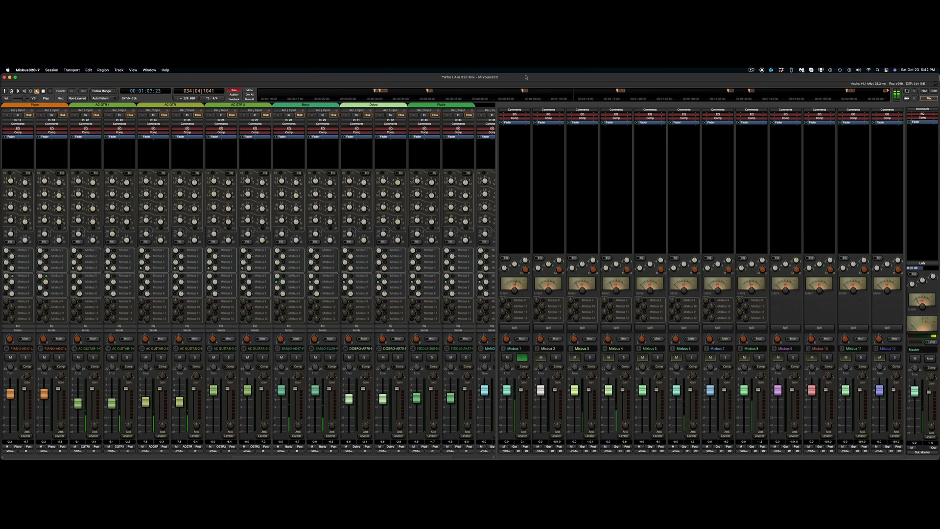
Stop playback, add Harrison's XT-DC Drum Character (Stereo) plugin to Mixbus 1, and place it ahead of the EQ and compressor
{"action": "key", "text": "space"}
{"action": "right_click", "coordinate": [512, 130]}
{"action": "mouse_move", "coordinate": [532, 135]}
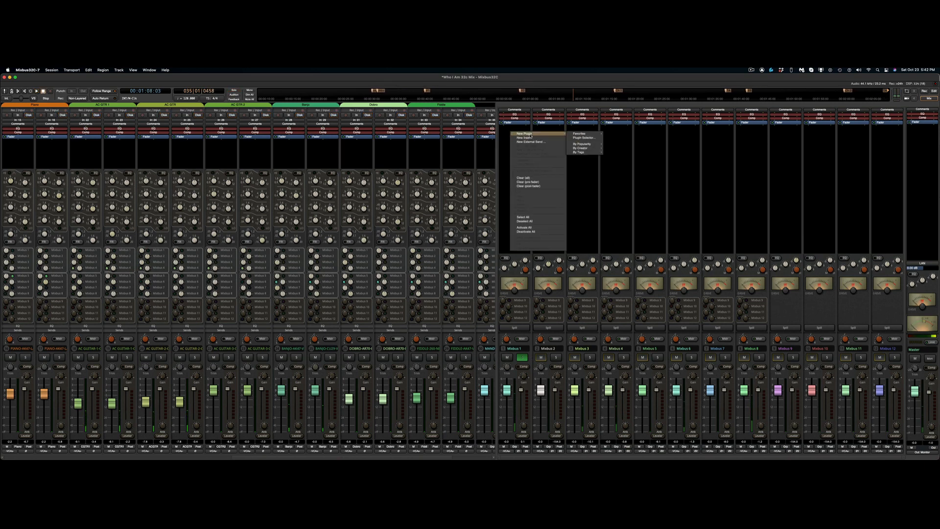
{"action": "mouse_move", "coordinate": [582, 134]}
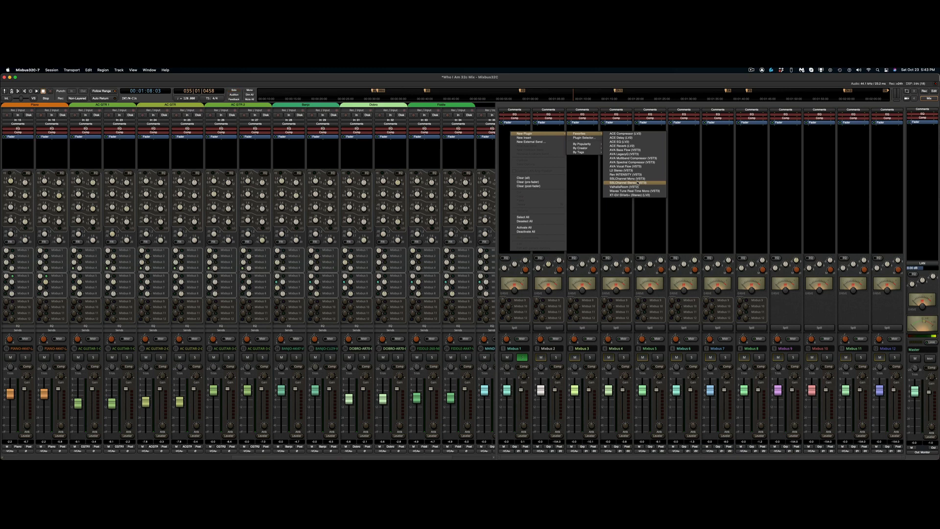
{"action": "mouse_move", "coordinate": [635, 203]}
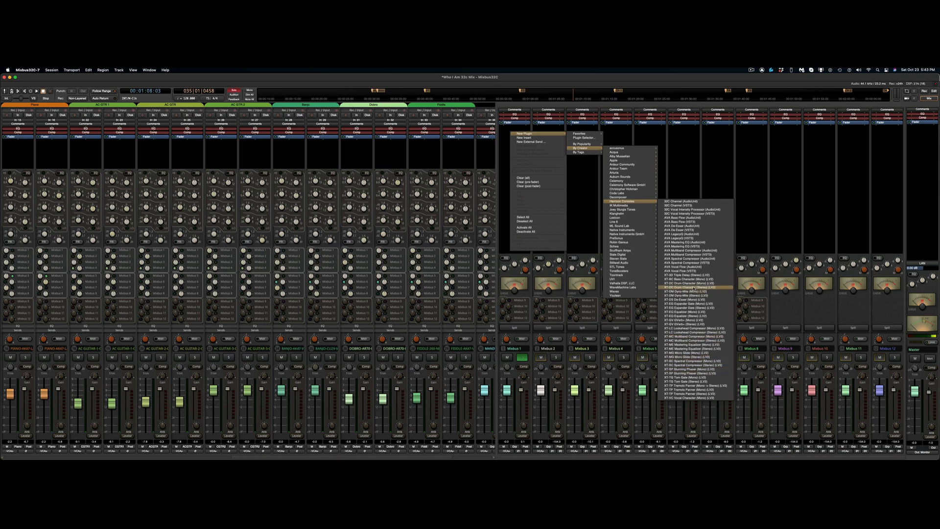
{"action": "left_click", "coordinate": [692, 287]}
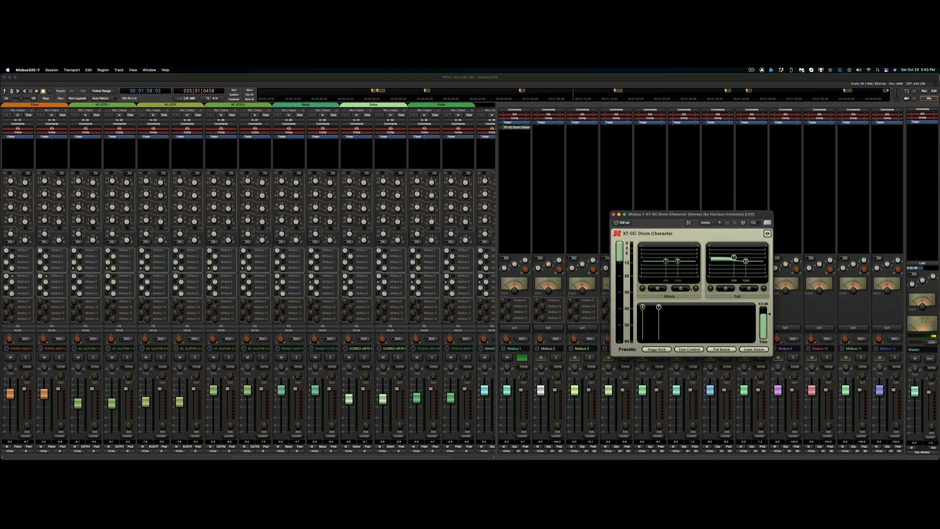
{"action": "left_click_drag", "start_coordinate": [683, 216], "coordinate": [375, 204]}
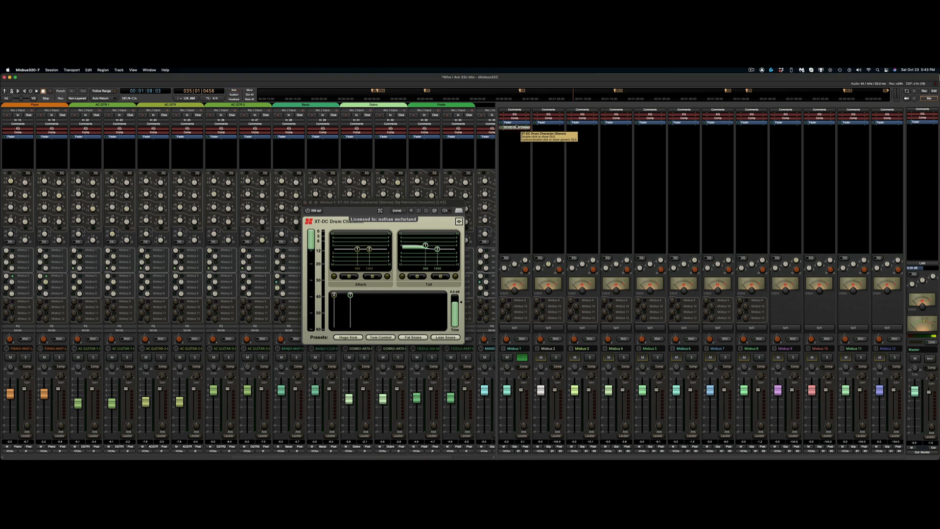
{"action": "left_click_drag", "start_coordinate": [517, 127], "coordinate": [517, 115]}
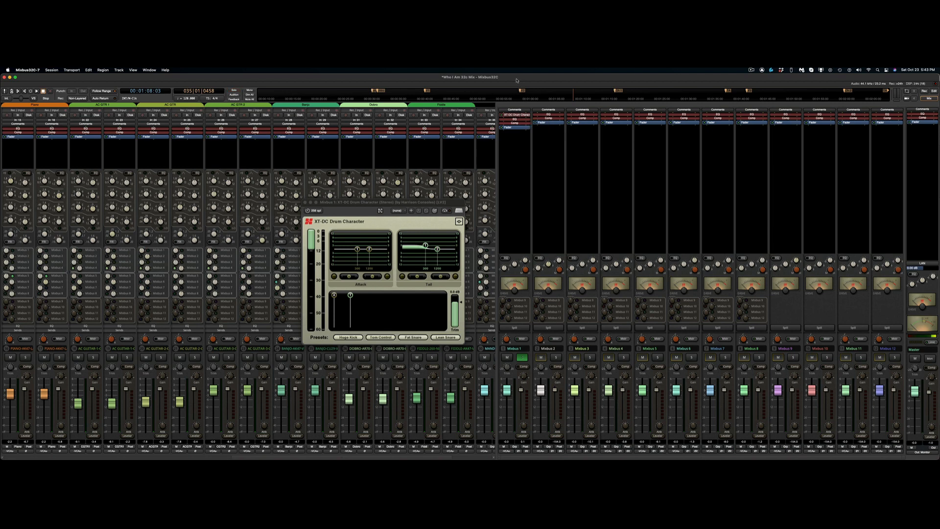
Play from the bar 39 marker, adjust the drum plugin's threshold, shape its attack and tail bands, and close its window
{"action": "key", "text": "q"}
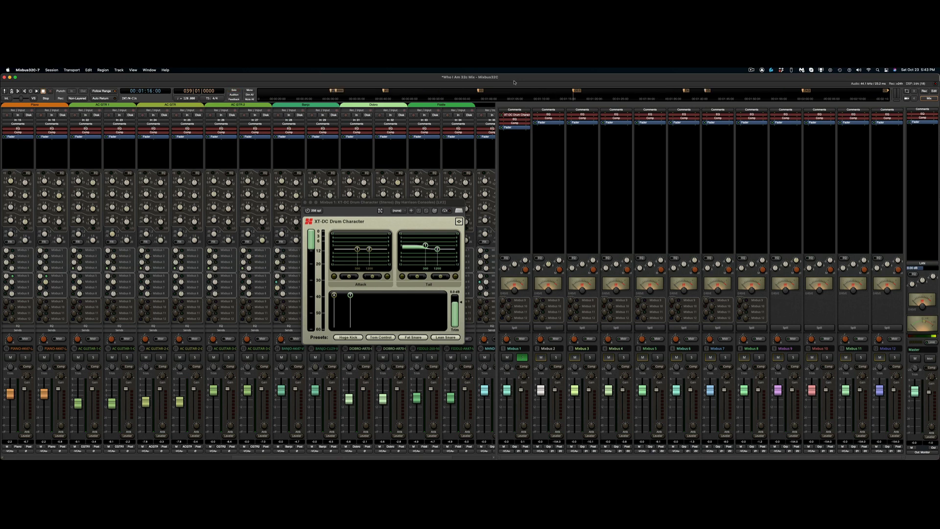
{"action": "key", "text": "space"}
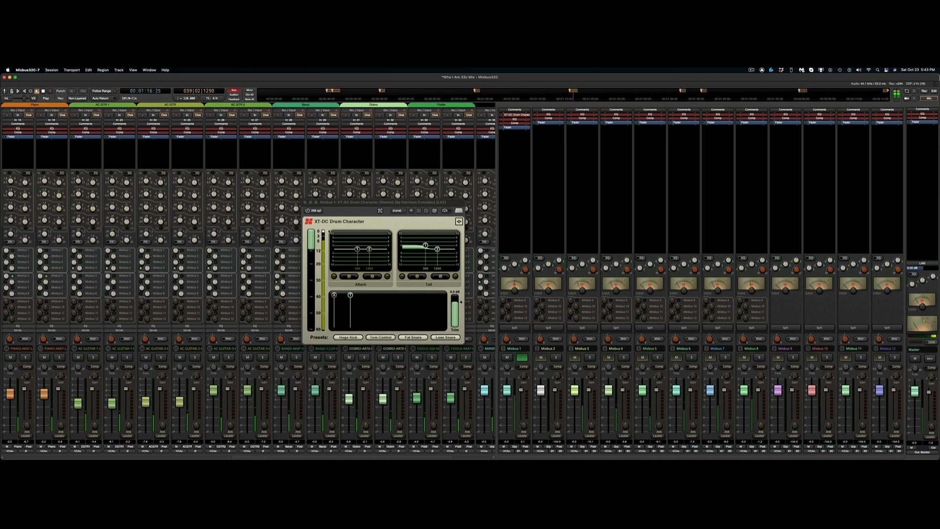
{"action": "left_click_drag", "start_coordinate": [312, 248], "coordinate": [312, 287]}
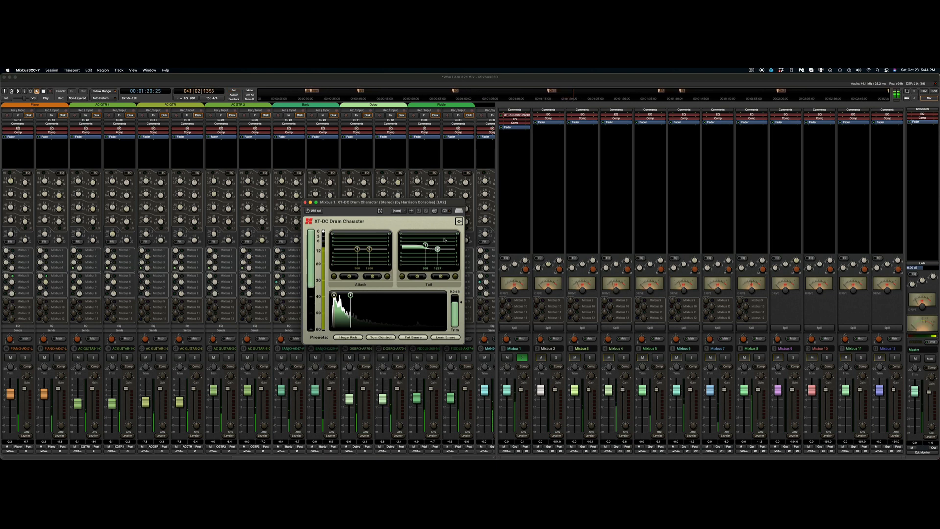
{"action": "left_click_drag", "start_coordinate": [437, 249], "coordinate": [347, 244]}
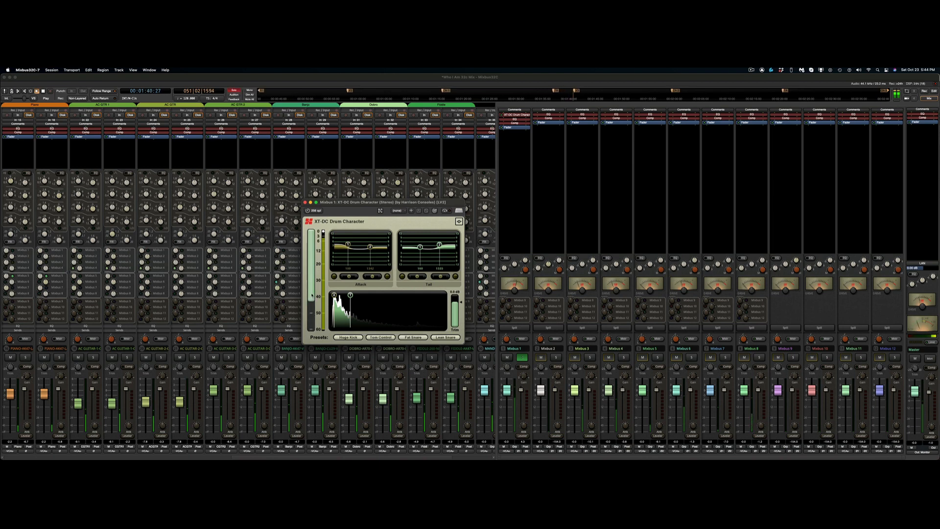
{"action": "left_click_drag", "start_coordinate": [311, 289], "coordinate": [310, 260]}
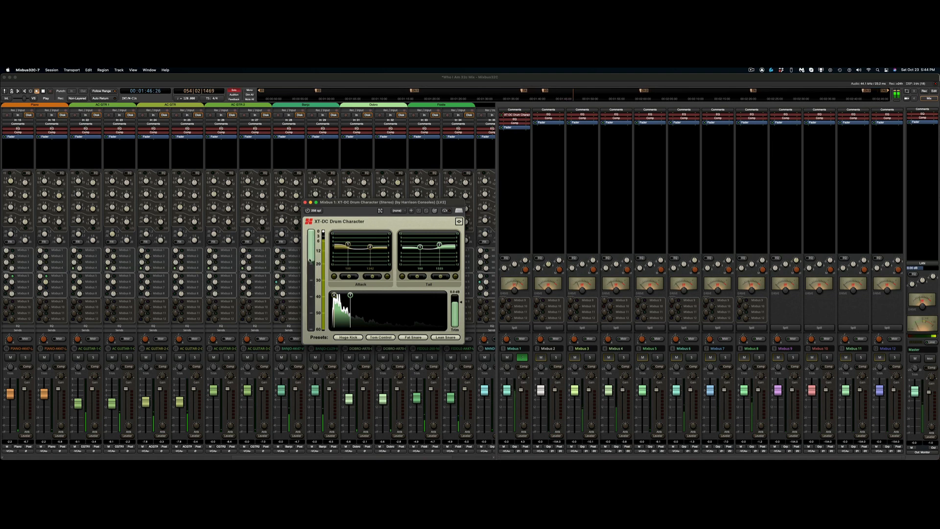
{"action": "left_click", "coordinate": [305, 202]}
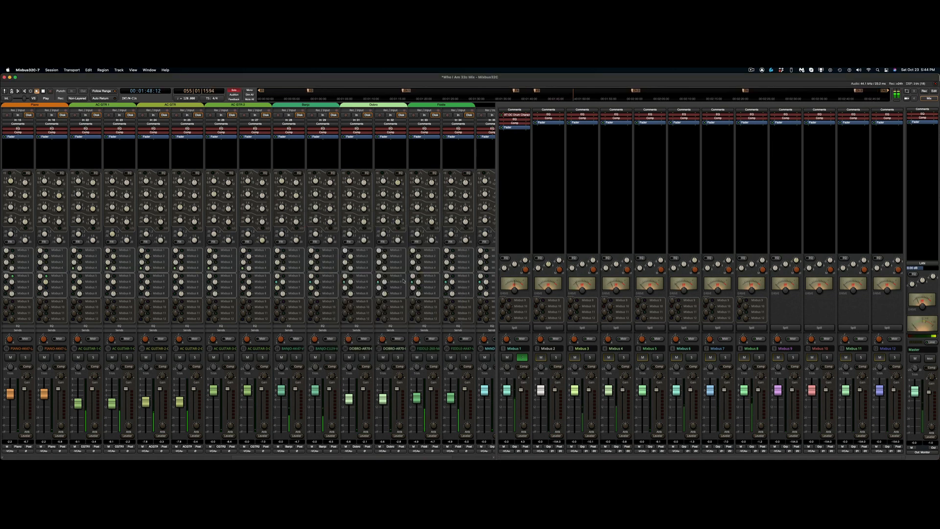
Take Mixbus 1 out of solo, stop playback, and jump through the section markers to a new playback position
{"action": "left_click", "coordinate": [522, 358]}
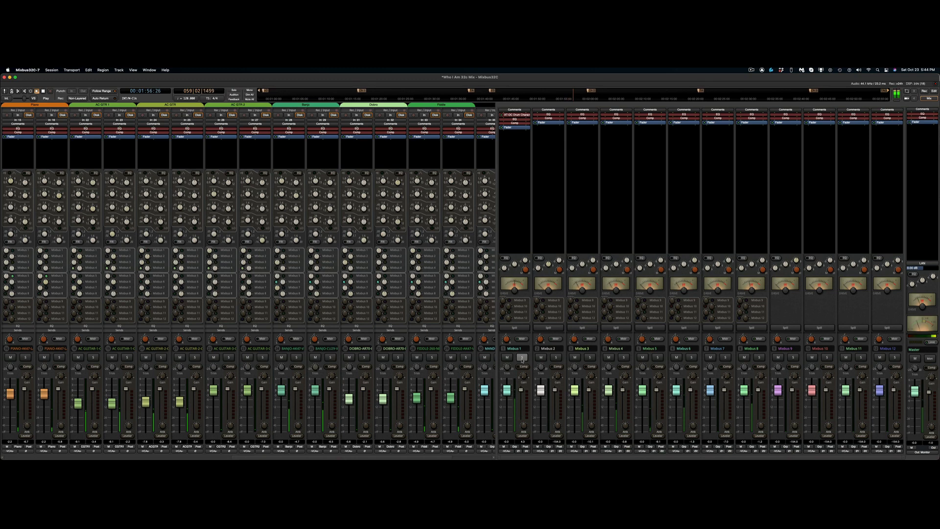
{"action": "key", "text": "space"}
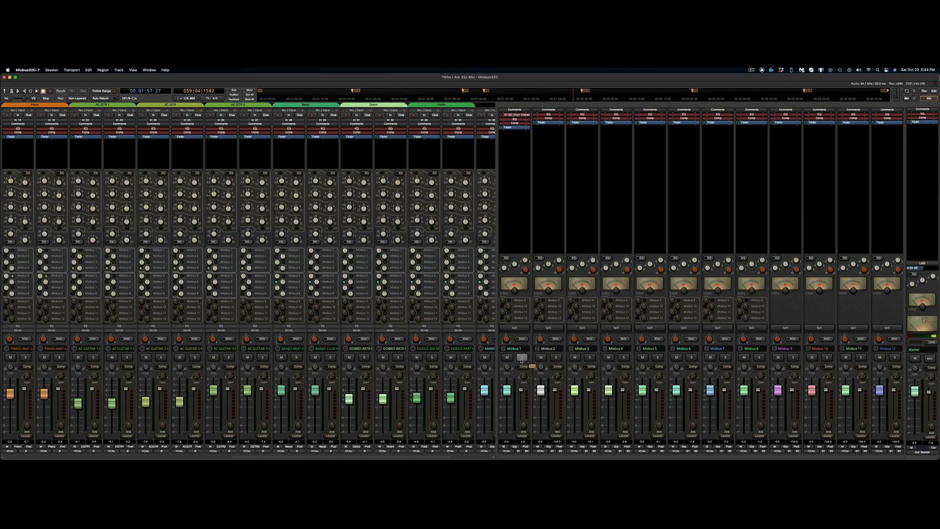
{"action": "key", "text": "q"}
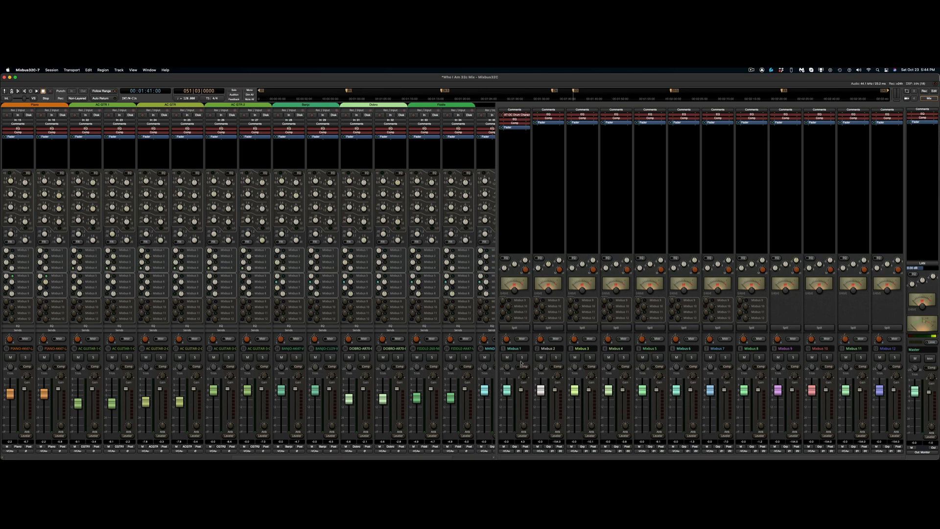
{"action": "key", "text": "q"}
{"action": "key", "text": "w"}
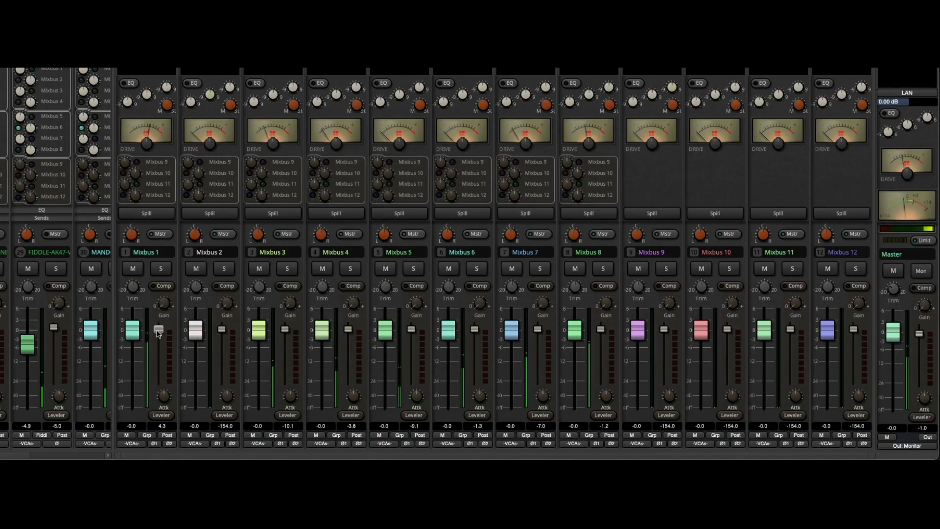
Lower the Mixbus 1 compressor threshold to -15 dB and switch the compressor type to Limiter
{"action": "left_click_drag", "start_coordinate": [521, 390], "coordinate": [521, 409]}
{"action": "left_click_drag", "start_coordinate": [159, 367], "coordinate": [160, 391]}
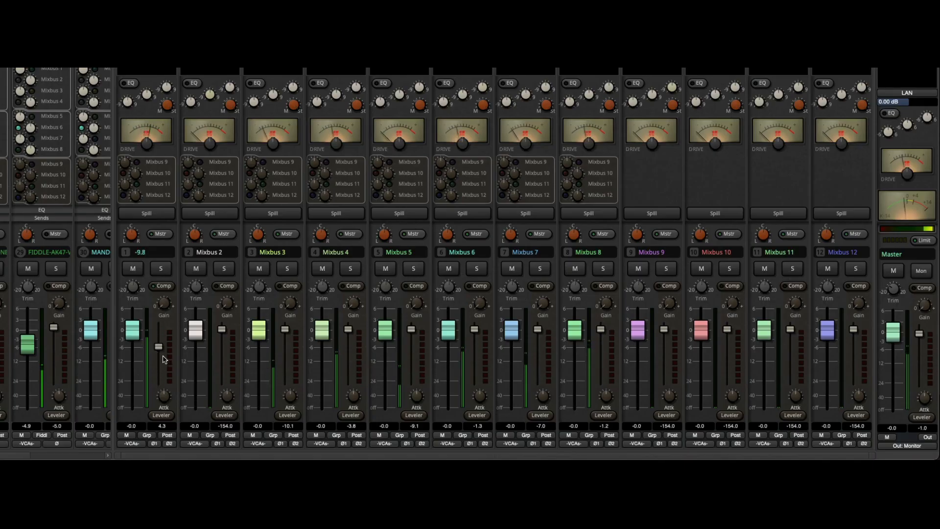
{"action": "mouse_move", "coordinate": [158, 349]}
{"action": "left_mouse_down"}
{"action": "mouse_move", "coordinate": [156, 370]}
{"action": "mouse_move", "coordinate": [159, 361]}
{"action": "left_mouse_up"}
{"action": "left_click", "coordinate": [162, 415]}
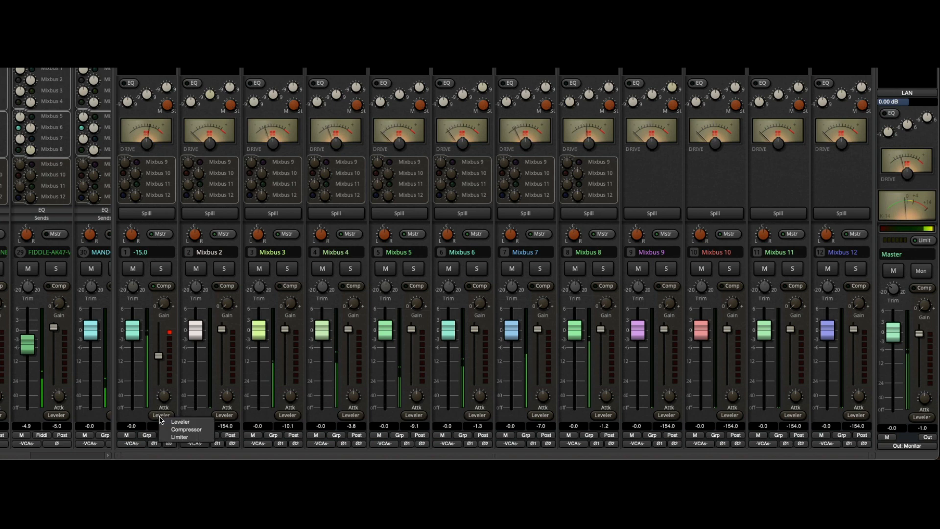
{"action": "left_click", "coordinate": [178, 437]}
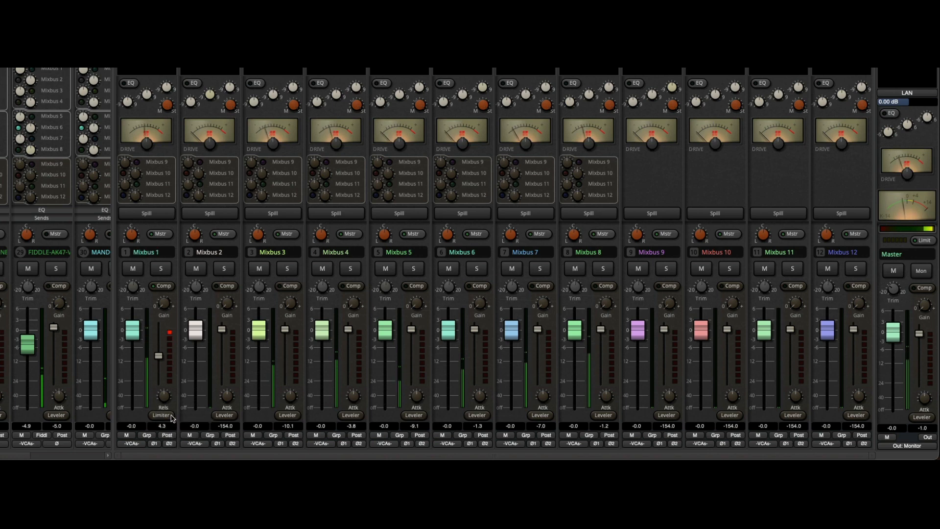
Set the Mixbus 1 limiter threshold to about -3.6 dB, adjust its gain, turn its release down, and check the bus in solo
{"action": "left_click_drag", "start_coordinate": [158, 356], "coordinate": [168, 278]}
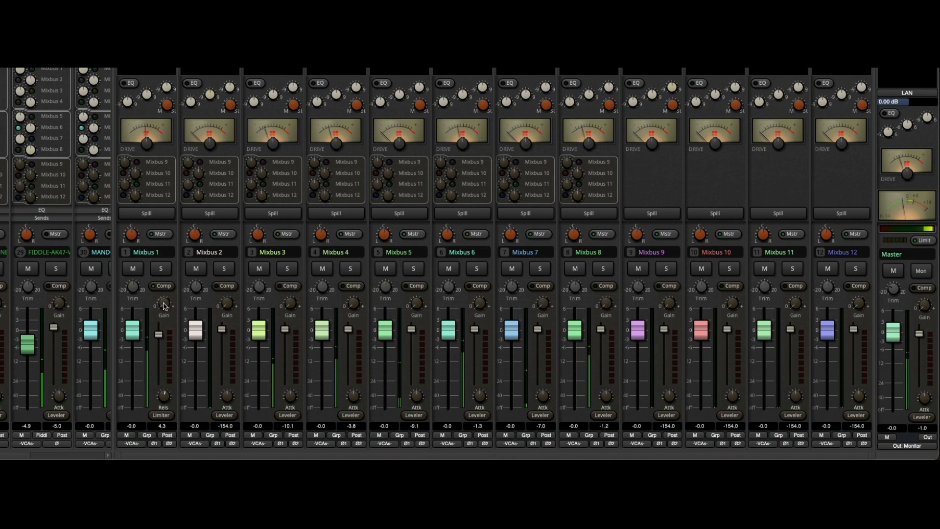
{"action": "left_click_drag", "start_coordinate": [163, 304], "coordinate": [165, 306]}
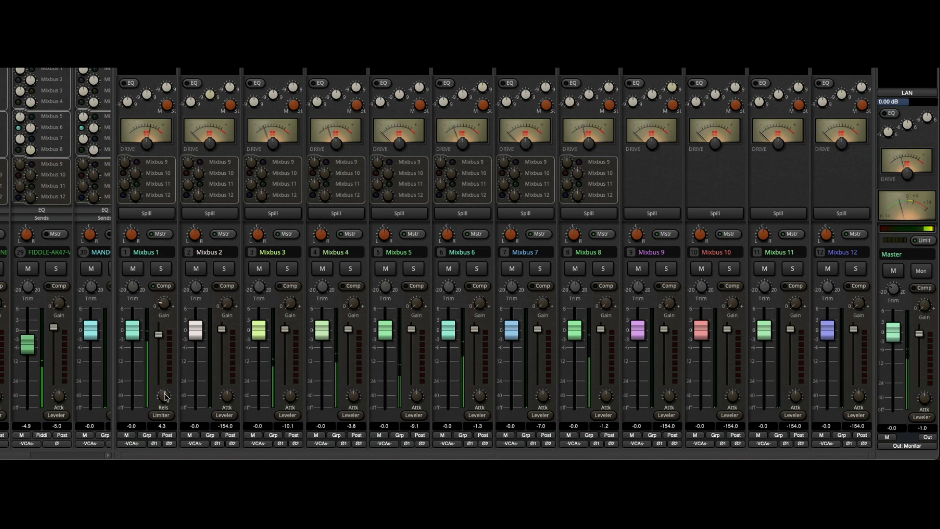
{"action": "left_click_drag", "start_coordinate": [163, 394], "coordinate": [164, 465]}
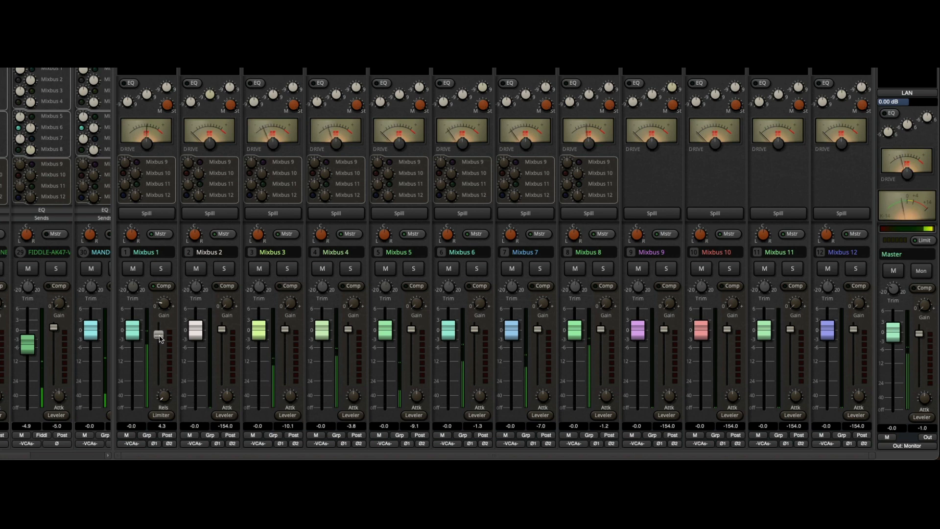
{"action": "mouse_move", "coordinate": [160, 337]}
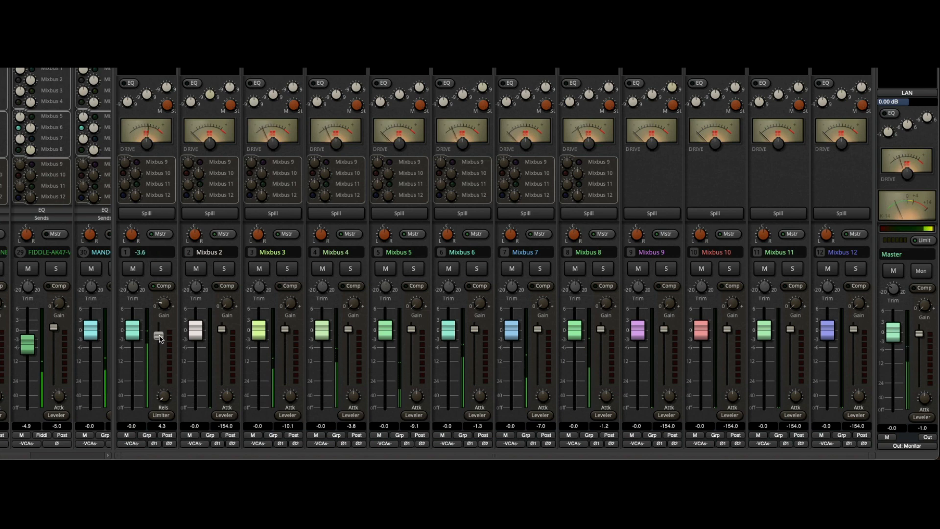
{"action": "left_click", "coordinate": [161, 270]}
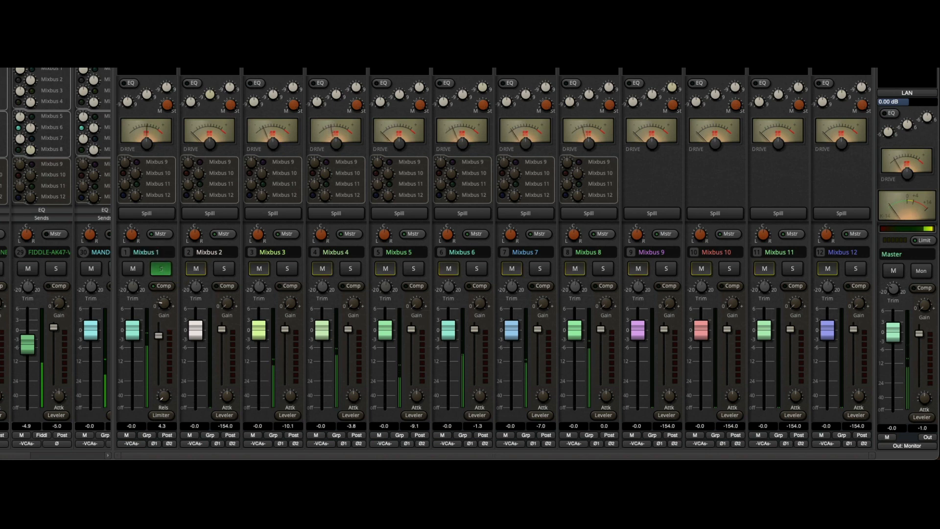
{"action": "left_click", "coordinate": [161, 269]}
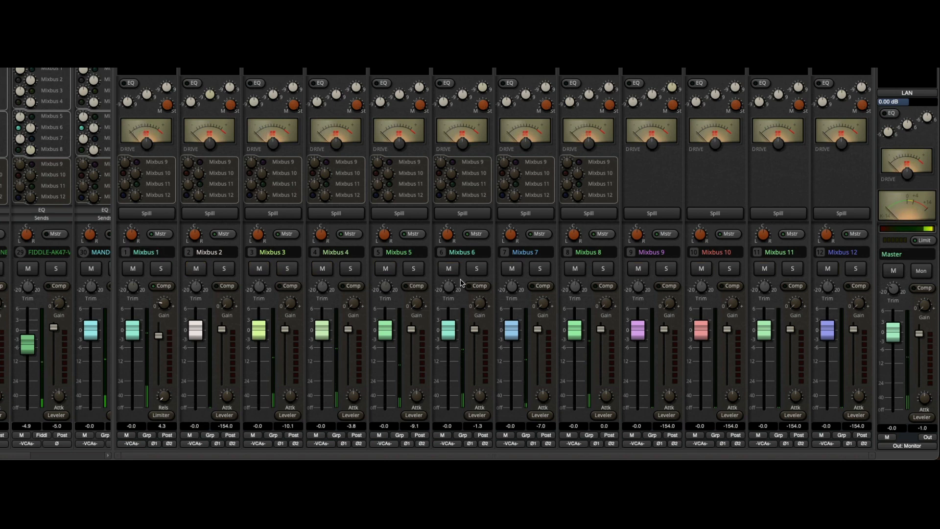
Raise the Mixbus 5 trim to 3.6 dB, checking the bus in solo before and after the change
{"action": "left_click", "coordinate": [416, 269]}
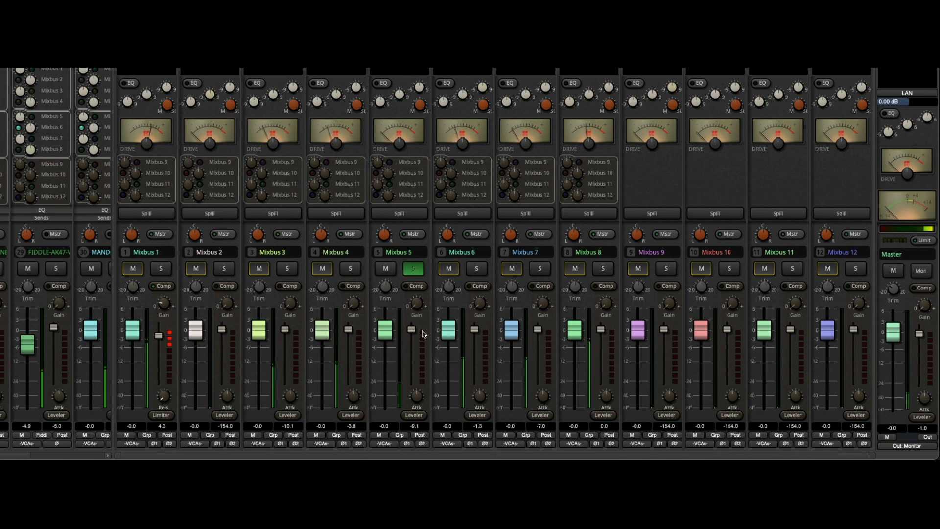
{"action": "left_click", "coordinate": [414, 268]}
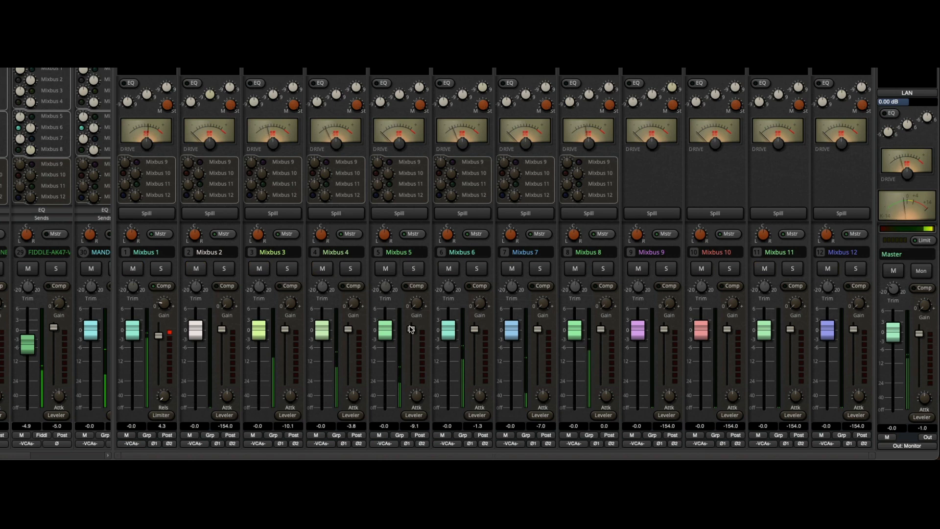
{"action": "mouse_move", "coordinate": [387, 286]}
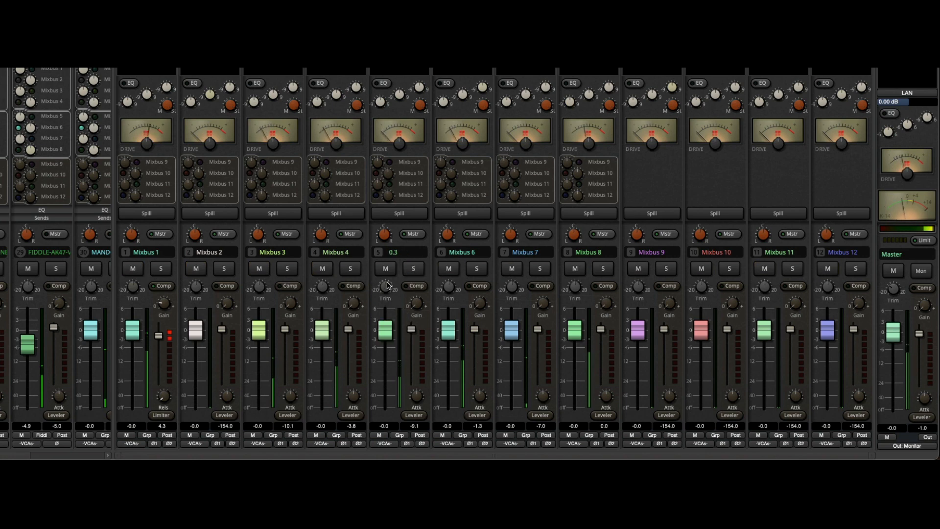
{"action": "left_click_drag", "start_coordinate": [387, 285], "coordinate": [389, 275]}
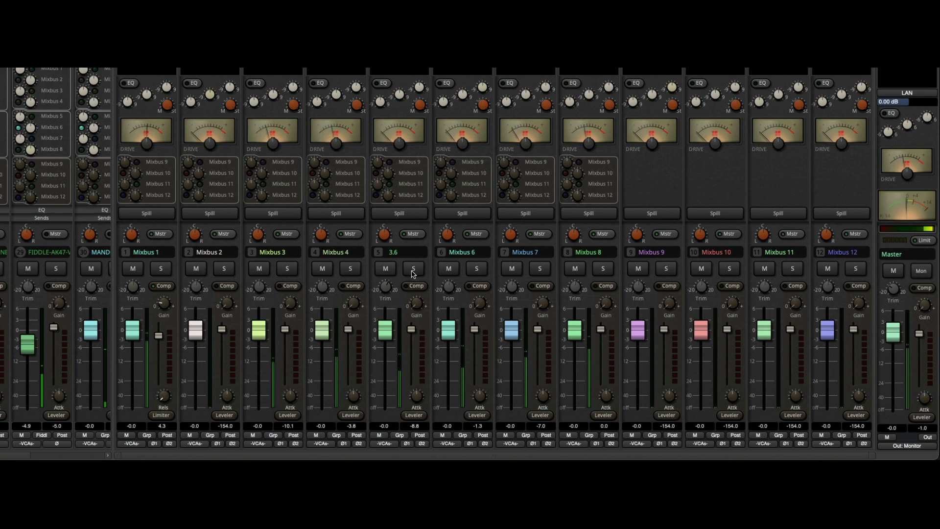
{"action": "left_click", "coordinate": [413, 270]}
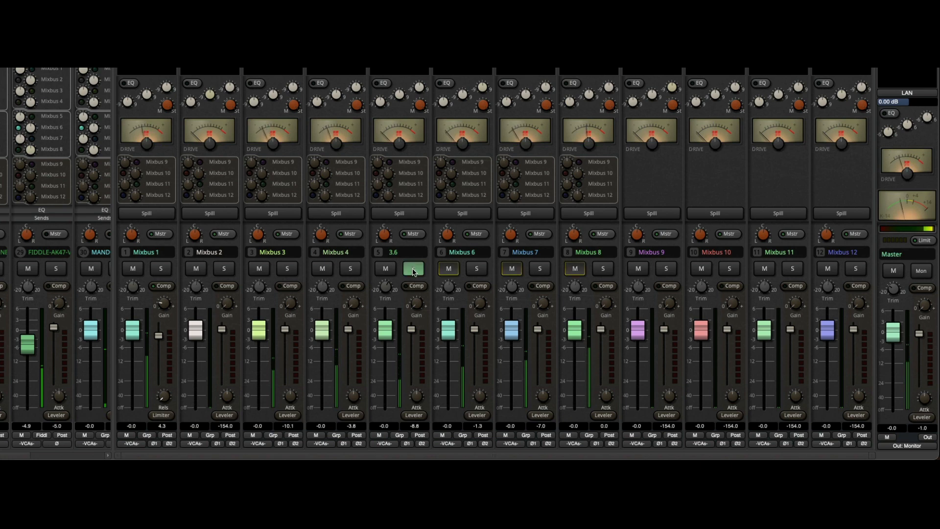
{"action": "left_click", "coordinate": [414, 219]}
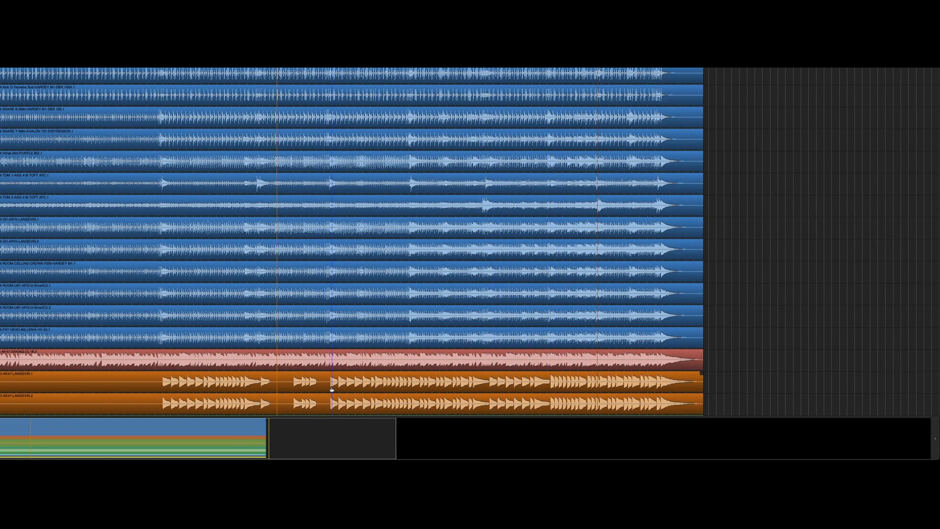
Select the stretch of both piano tracks that starts after the mid-song gap and play from there in the editor
{"action": "left_click_drag", "start_coordinate": [330, 379], "coordinate": [487, 401]}
{"action": "key", "text": "space"}
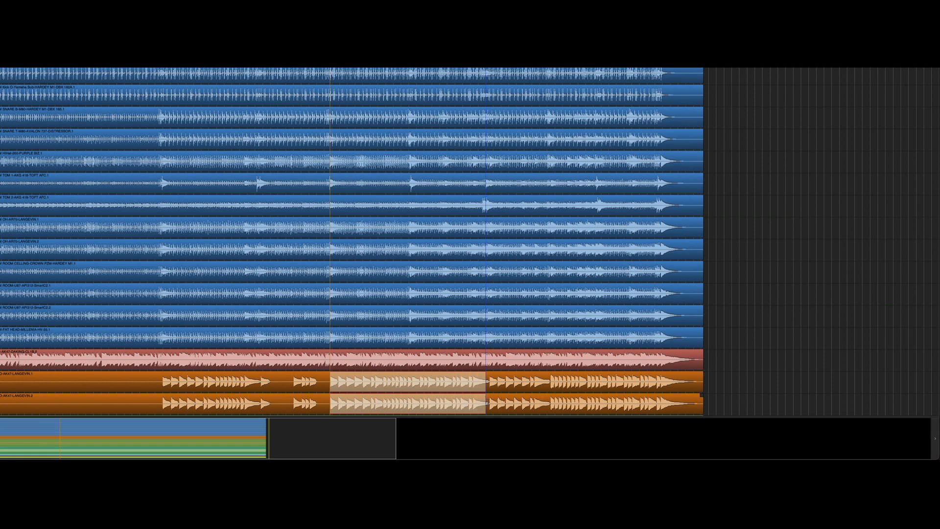
Return to the mixer and insert the Harrison XT-EQ Equalizer (Stereo) plugin on Mixbus 5
{"action": "key", "text": "alt+m"}
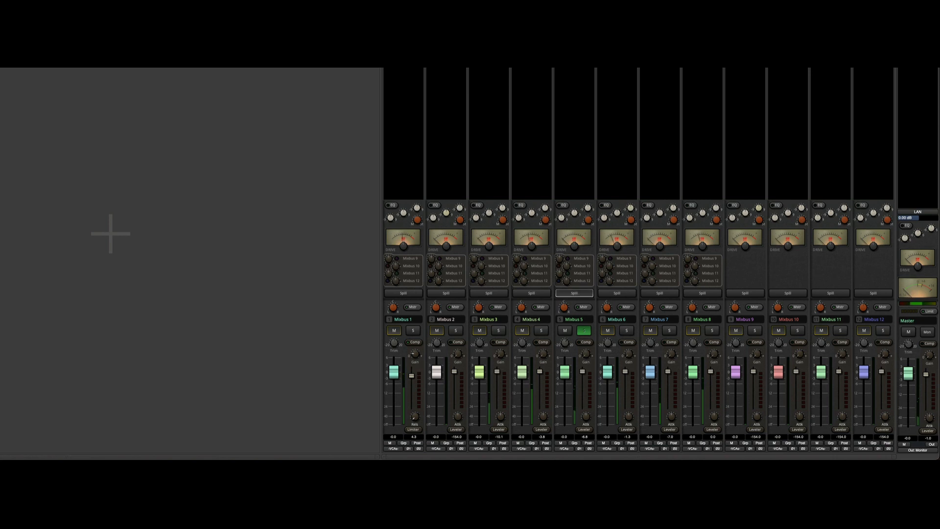
{"action": "right_click", "coordinate": [574, 147]}
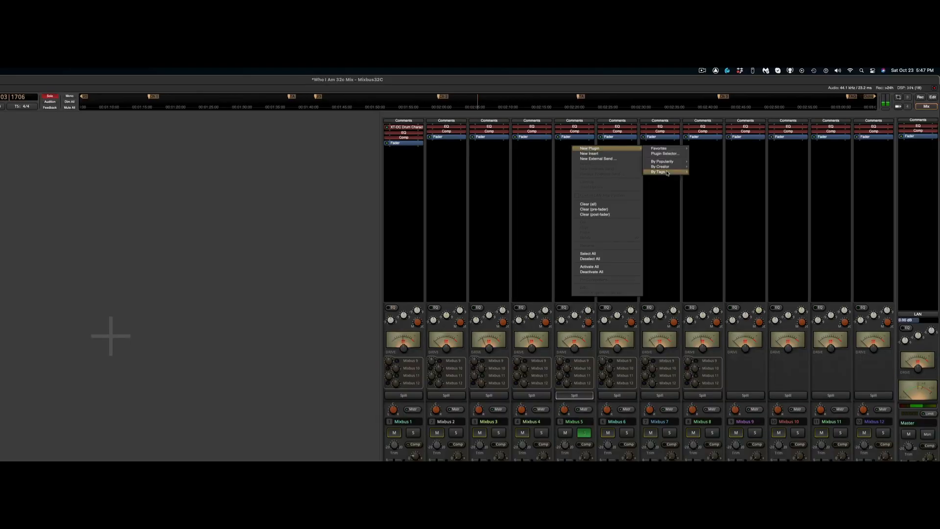
{"action": "mouse_move", "coordinate": [667, 169]}
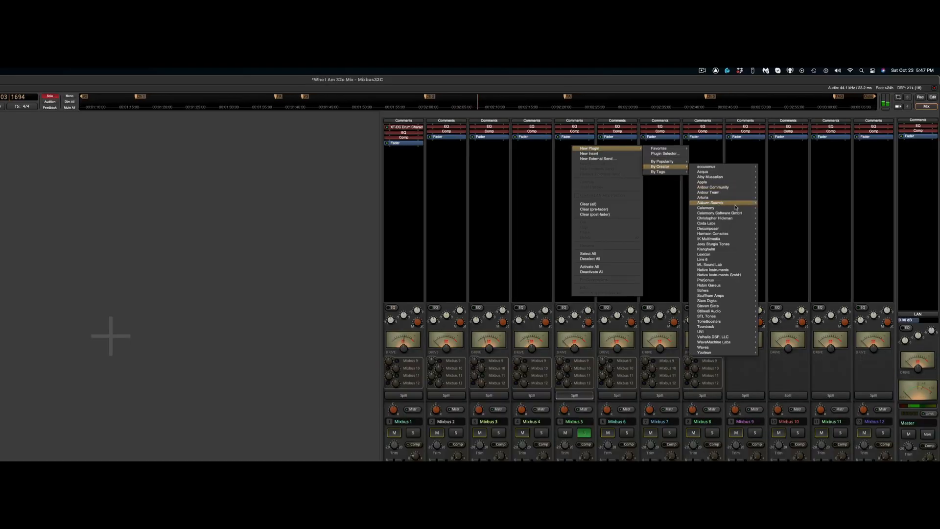
{"action": "mouse_move", "coordinate": [724, 219]}
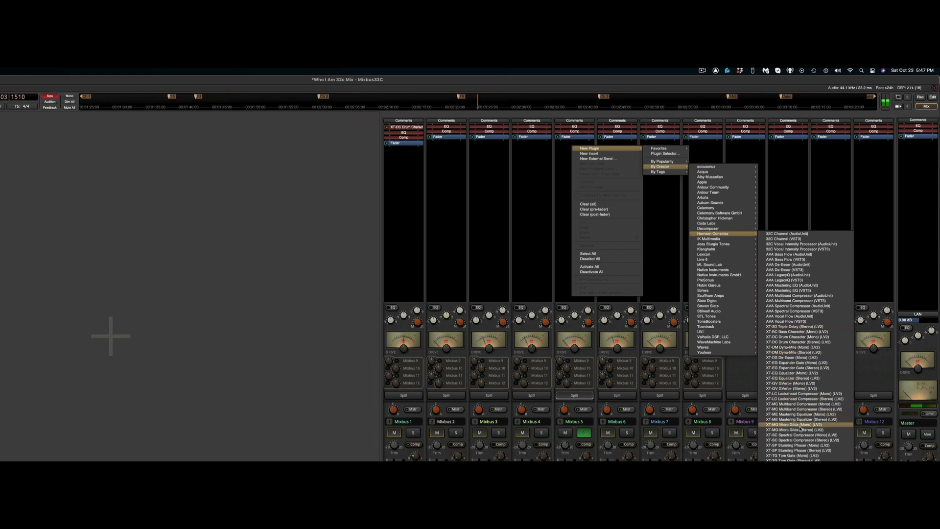
{"action": "left_click", "coordinate": [803, 379]}
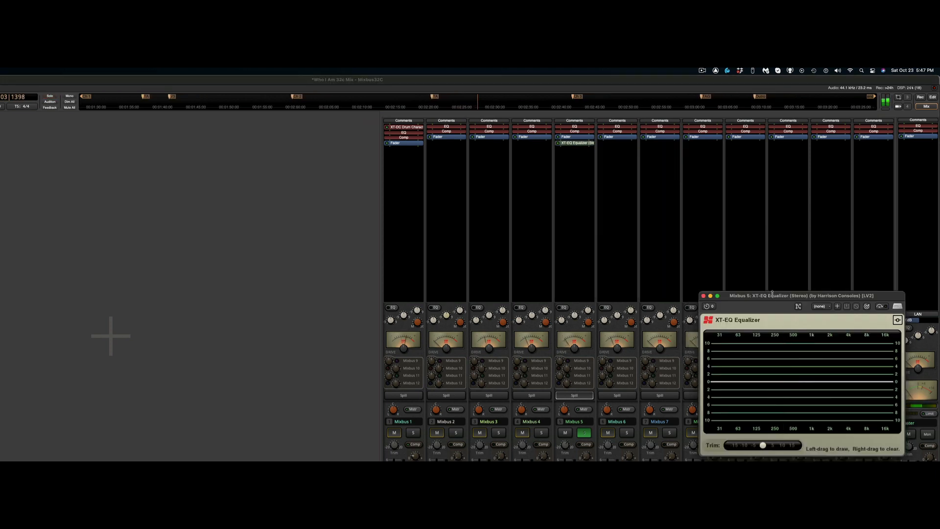
{"action": "left_click_drag", "start_coordinate": [772, 295], "coordinate": [238, 257]}
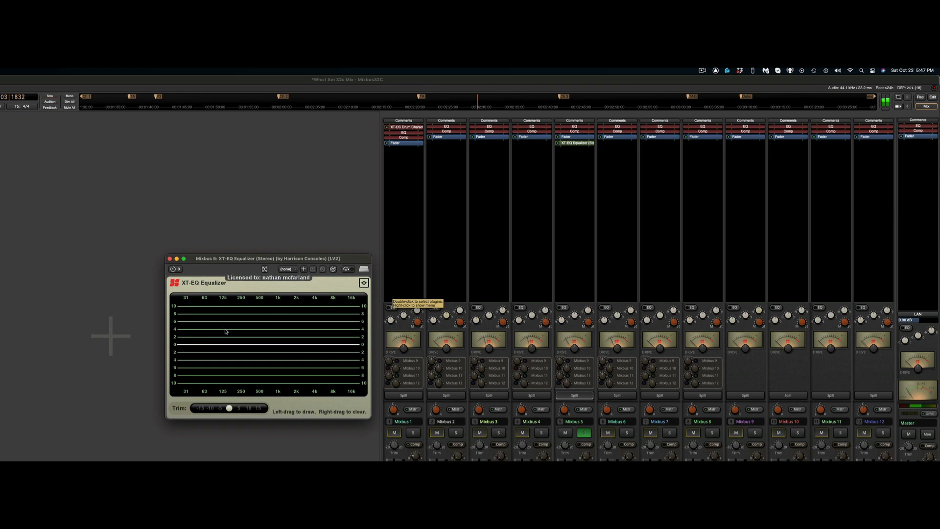
Draw a Mixbus 5 XT-EQ curve boosting 2k to 8k and 125 Hz by about 4 dB with a slight dip at 250 Hz
{"action": "mouse_move", "coordinate": [292, 346]}
{"action": "left_mouse_down"}
{"action": "mouse_move", "coordinate": [313, 333]}
{"action": "mouse_move", "coordinate": [357, 330]}
{"action": "mouse_move", "coordinate": [318, 328]}
{"action": "mouse_move", "coordinate": [282, 338]}
{"action": "mouse_move", "coordinate": [338, 328]}
{"action": "mouse_move", "coordinate": [357, 344]}
{"action": "left_mouse_up"}
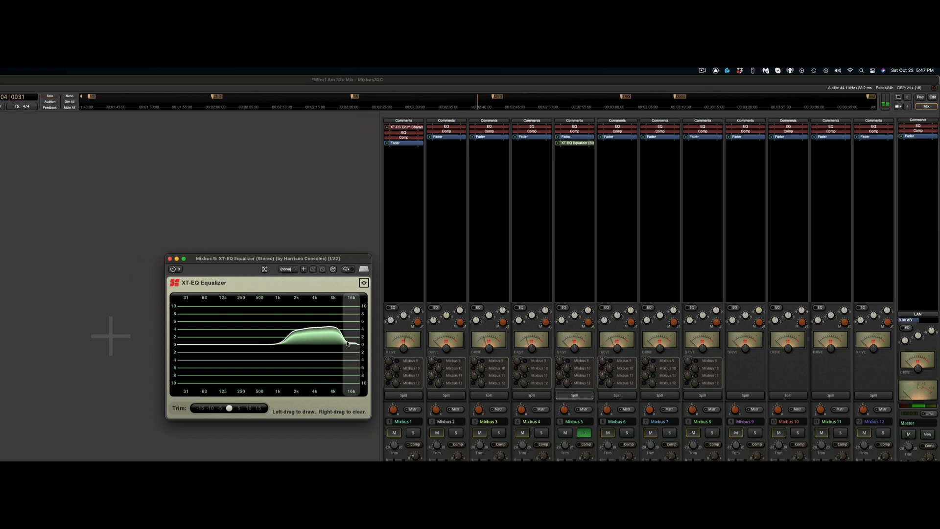
{"action": "left_click_drag", "start_coordinate": [243, 261], "coordinate": [227, 274]}
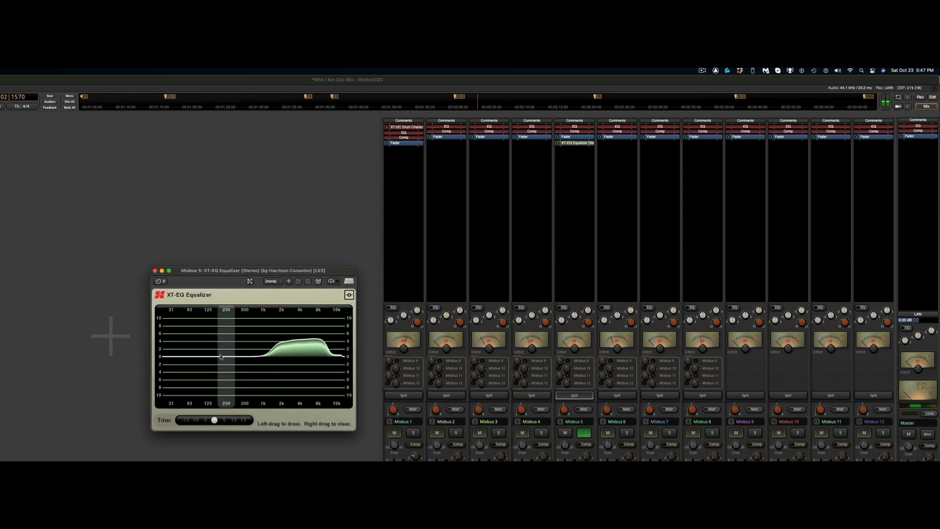
{"action": "mouse_move", "coordinate": [241, 360]}
{"action": "left_mouse_down"}
{"action": "mouse_move", "coordinate": [245, 319]}
{"action": "mouse_move", "coordinate": [210, 319]}
{"action": "mouse_move", "coordinate": [230, 316]}
{"action": "mouse_move", "coordinate": [248, 359]}
{"action": "mouse_move", "coordinate": [216, 362]}
{"action": "mouse_move", "coordinate": [246, 361]}
{"action": "mouse_move", "coordinate": [169, 355]}
{"action": "mouse_move", "coordinate": [205, 347]}
{"action": "mouse_move", "coordinate": [218, 352]}
{"action": "mouse_move", "coordinate": [168, 356]}
{"action": "mouse_move", "coordinate": [207, 342]}
{"action": "left_mouse_up"}
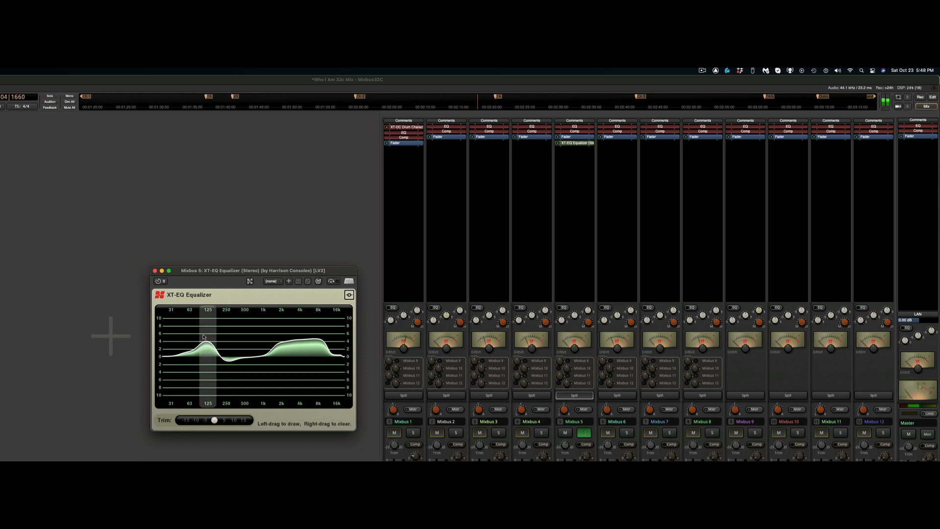
{"action": "left_click", "coordinate": [154, 271]}
Take Mixbus 5 out of solo, play from another part of the song, and move XT-EQ to the start of its processor chain
{"action": "left_click", "coordinate": [582, 434]}
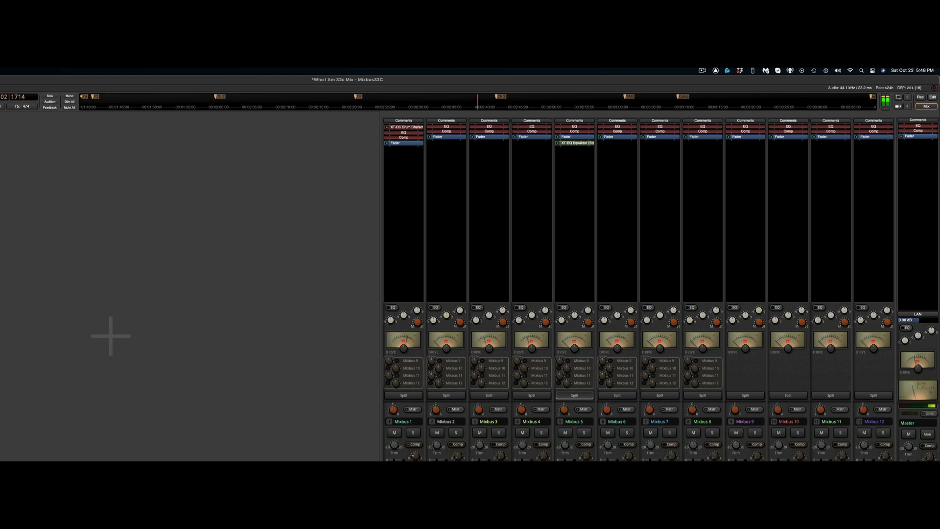
{"action": "left_click", "coordinate": [210, 97]}
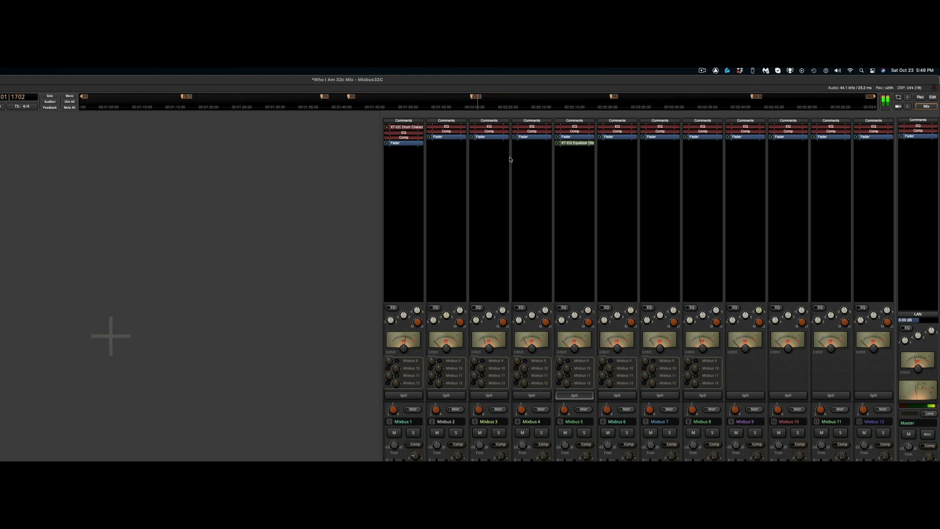
{"action": "left_click_drag", "start_coordinate": [574, 144], "coordinate": [574, 127]}
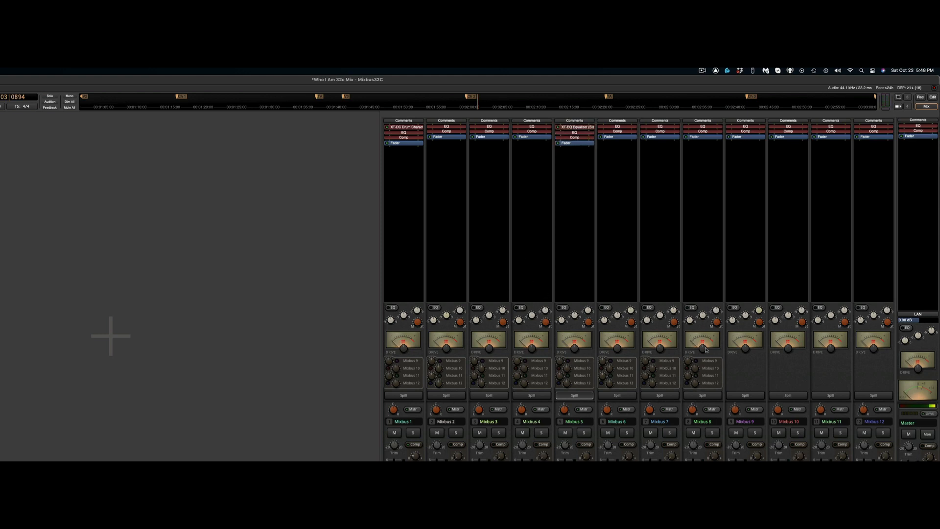
Solo Mixbus 8, lower its compressor threshold, and adjust the compressor gain
{"action": "left_click", "coordinate": [713, 433]}
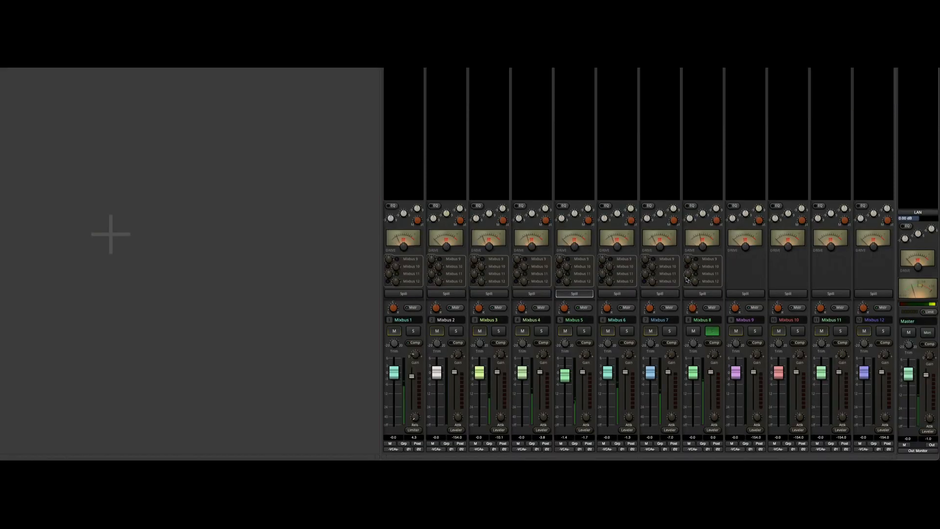
{"action": "left_click_drag", "start_coordinate": [714, 374], "coordinate": [710, 408]}
{"action": "left_click_drag", "start_coordinate": [714, 358], "coordinate": [715, 357]}
{"action": "left_click_drag", "start_coordinate": [715, 358], "coordinate": [715, 357]}
Insert the Harrison XT-GV GVerb+ (Stereo) plugin on Mixbus 12 and load its Large Room preset
{"action": "right_click", "coordinate": [885, 130]}
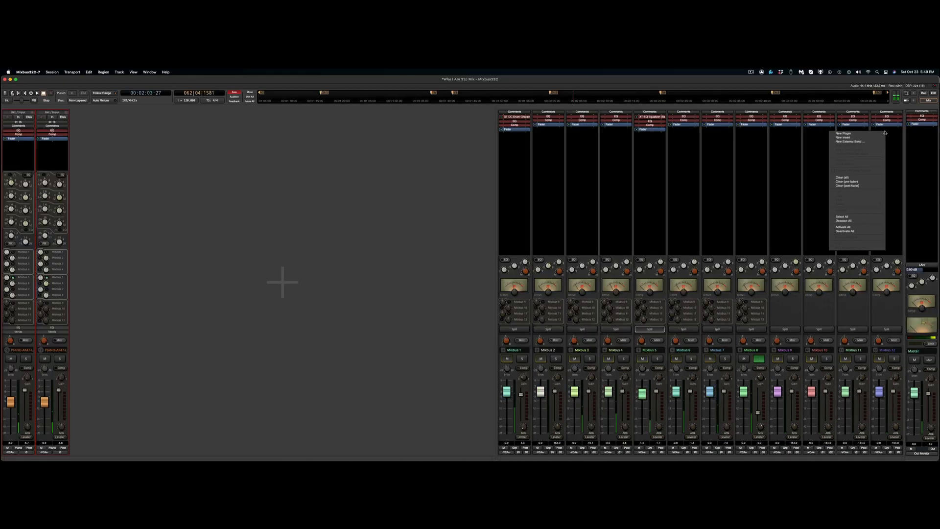
{"action": "mouse_move", "coordinate": [873, 135]}
{"action": "mouse_move", "coordinate": [900, 148]}
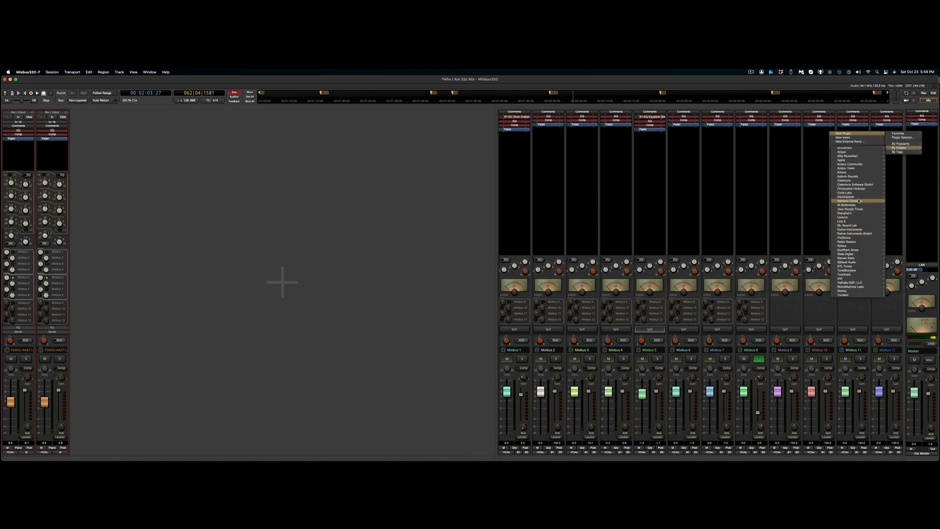
{"action": "mouse_move", "coordinate": [859, 200]}
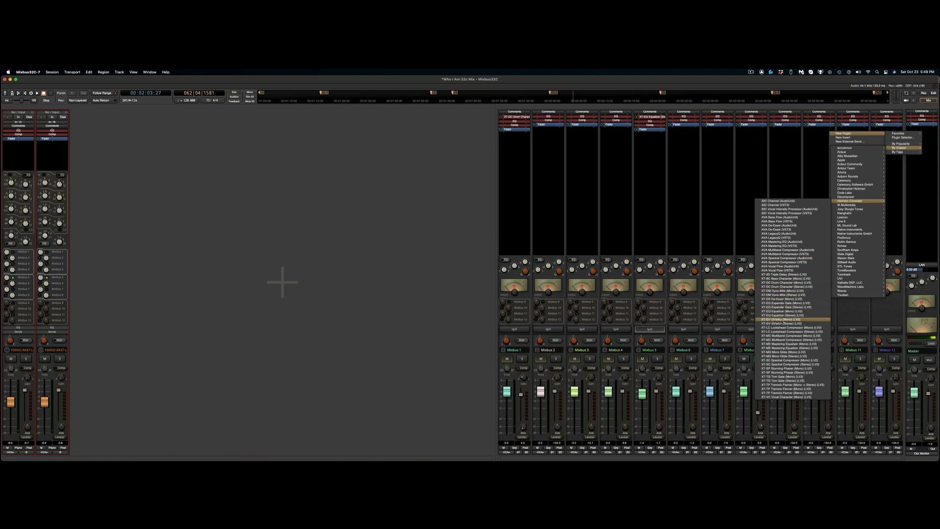
{"action": "left_click", "coordinate": [782, 324]}
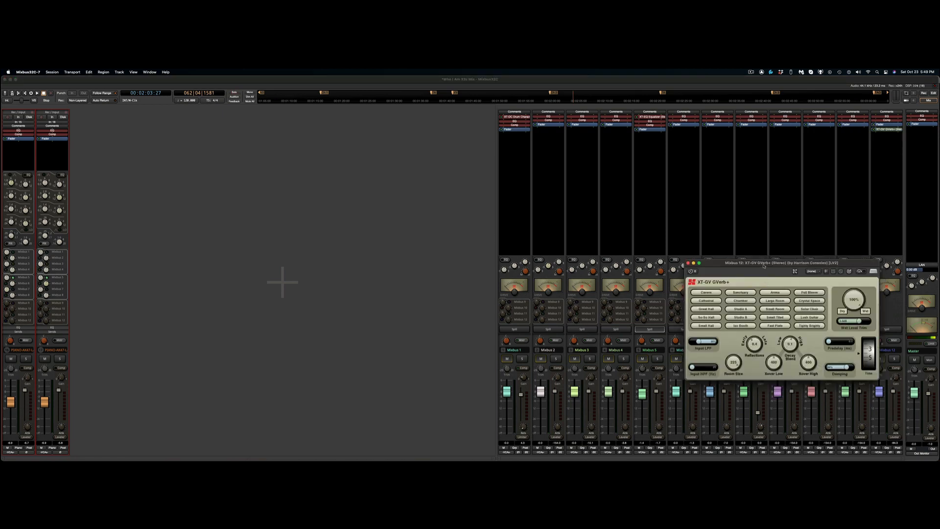
{"action": "left_click_drag", "start_coordinate": [763, 266], "coordinate": [368, 239]}
{"action": "left_click", "coordinate": [385, 271]}
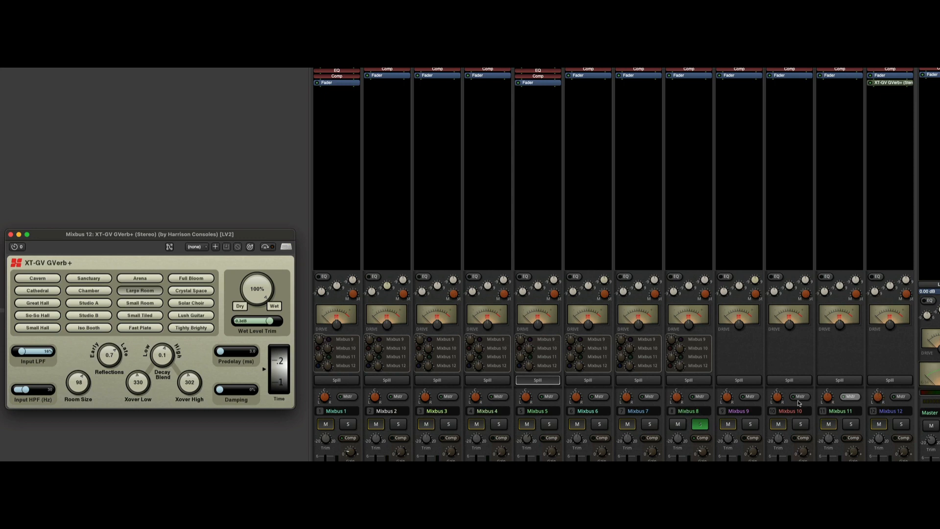
Enable the Mixbus 8 send to Mixbus 12, solo the reverb bus as well, and adjust the send level
{"action": "left_click", "coordinate": [671, 366]}
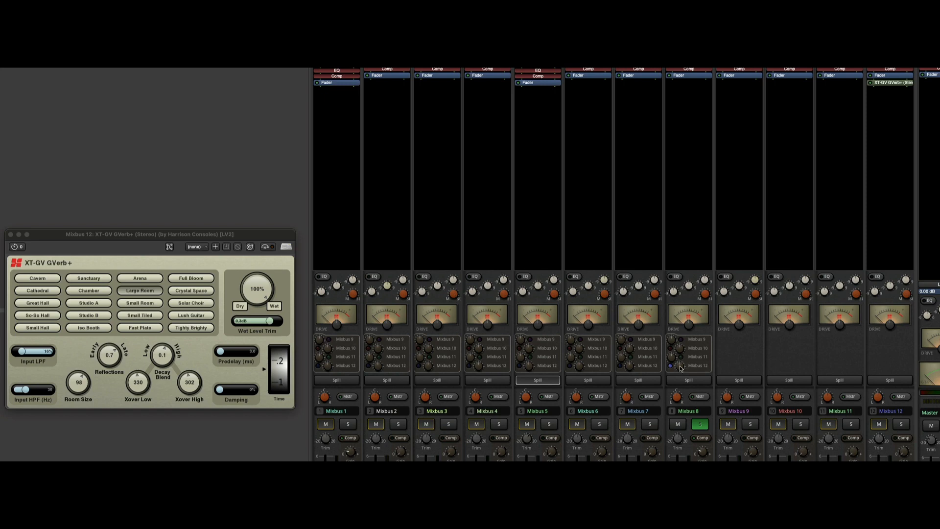
{"action": "left_click_drag", "start_coordinate": [682, 411], "coordinate": [680, 391]}
{"action": "left_click", "coordinate": [901, 425]}
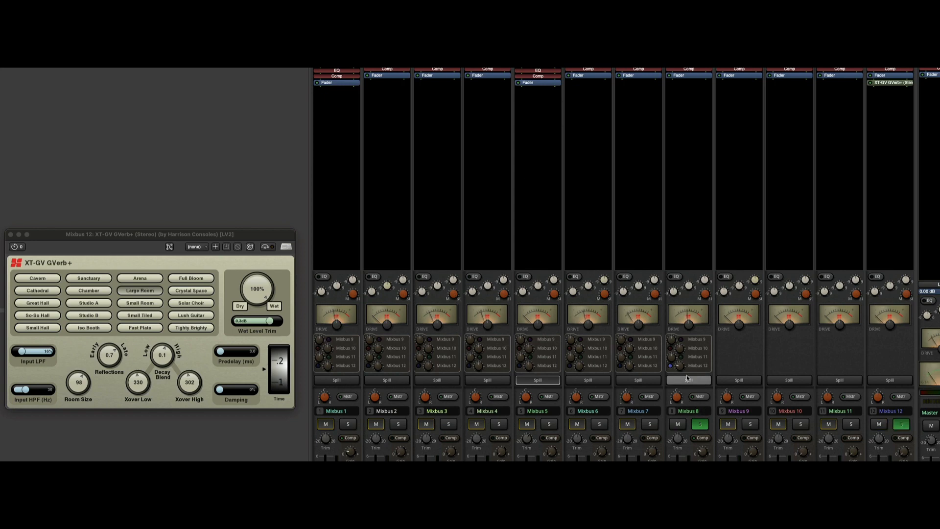
{"action": "left_click_drag", "start_coordinate": [678, 367], "coordinate": [678, 374]}
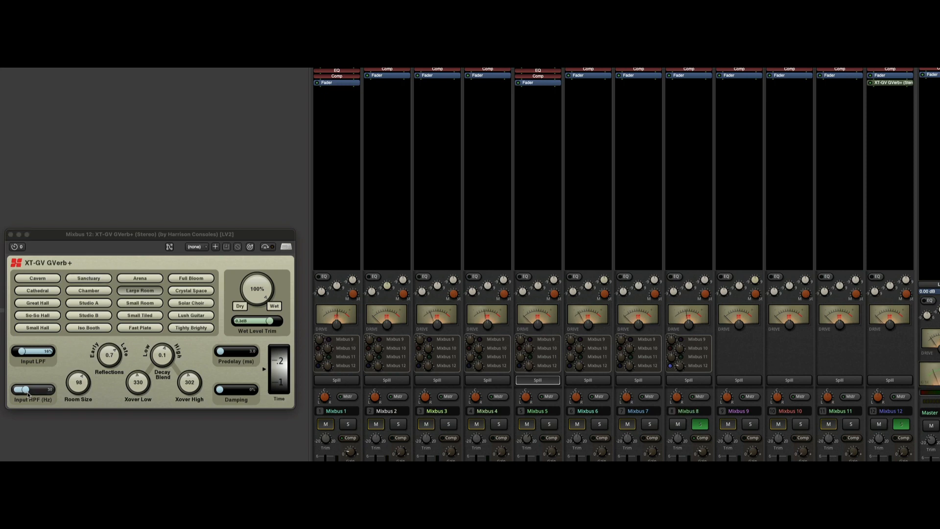
Raise the GVerb+ Input HPF and Input LPF on Mixbus 12, close the plugin, and clear the bus solos
{"action": "left_click_drag", "start_coordinate": [28, 391], "coordinate": [96, 395]}
{"action": "left_click_drag", "start_coordinate": [25, 361], "coordinate": [56, 361]}
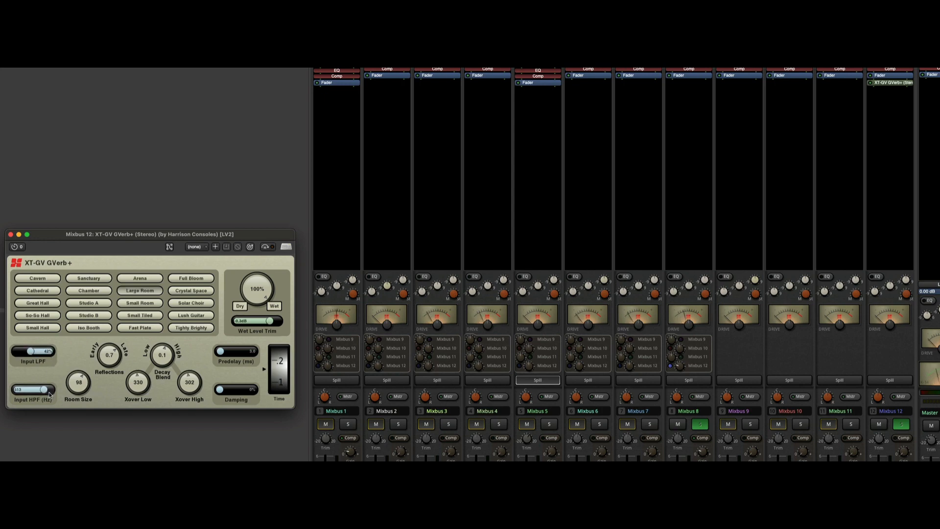
{"action": "left_click_drag", "start_coordinate": [43, 390], "coordinate": [48, 394]}
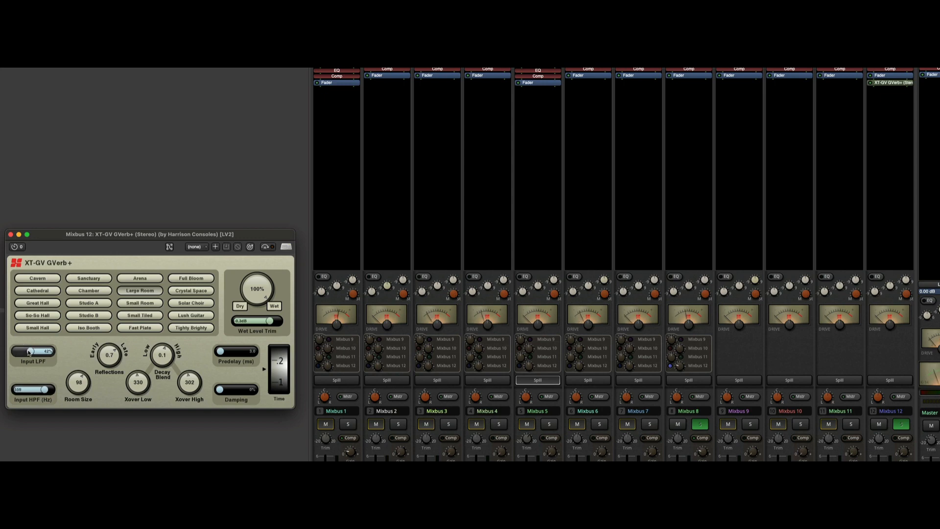
{"action": "left_click_drag", "start_coordinate": [33, 353], "coordinate": [42, 357]}
{"action": "left_click", "coordinate": [11, 236]}
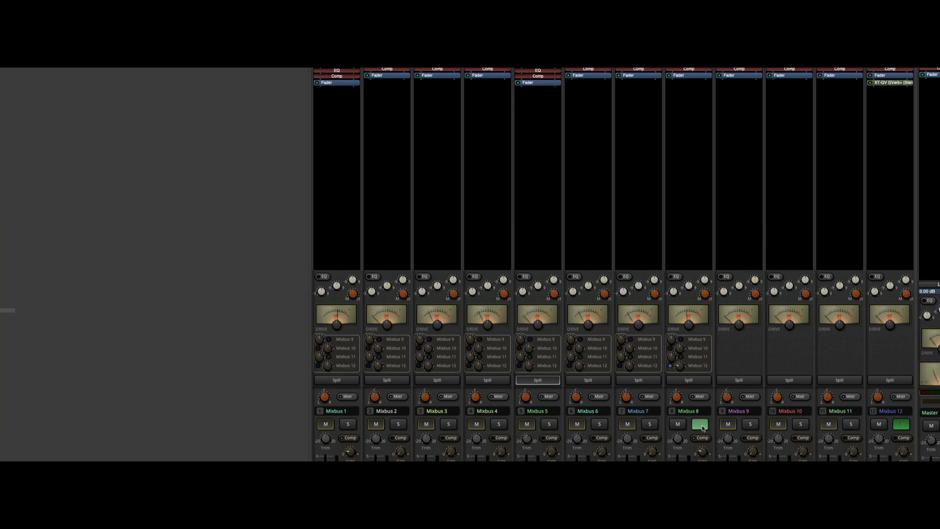
{"action": "left_click", "coordinate": [700, 424]}
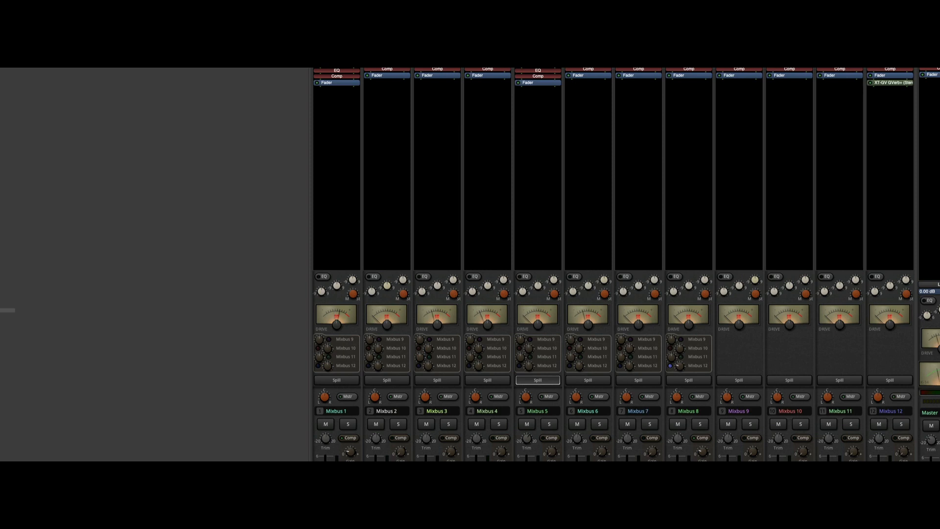
Solo Mixbus 6, spill its tracks, raise both fiddle faders to -3.5 dB, and solo the fiddles
{"action": "left_click", "coordinate": [599, 422]}
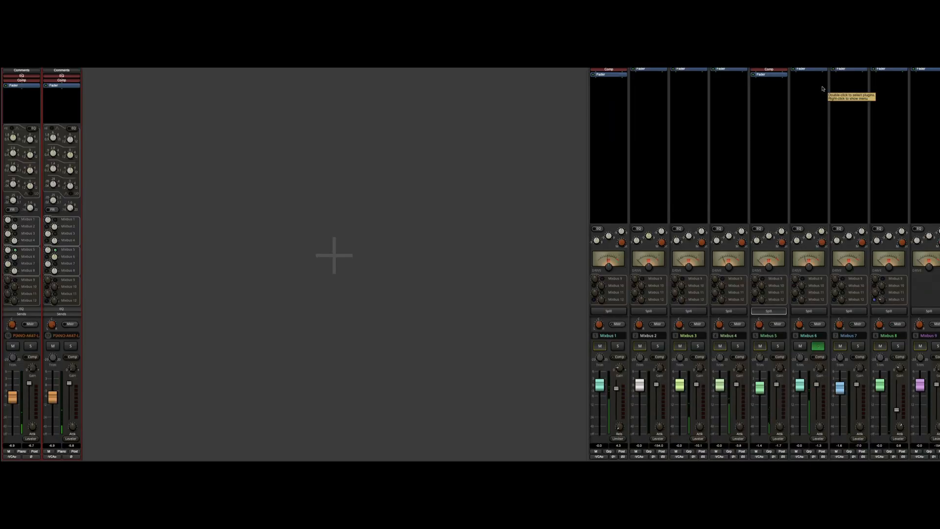
{"action": "left_click", "coordinate": [810, 310]}
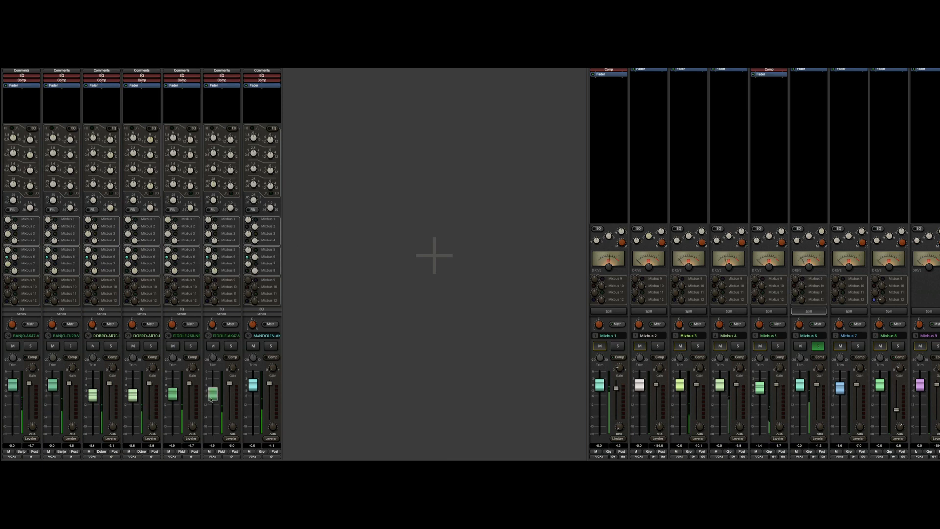
{"action": "left_click_drag", "start_coordinate": [212, 399], "coordinate": [211, 395]}
{"action": "left_click", "coordinate": [230, 346]}
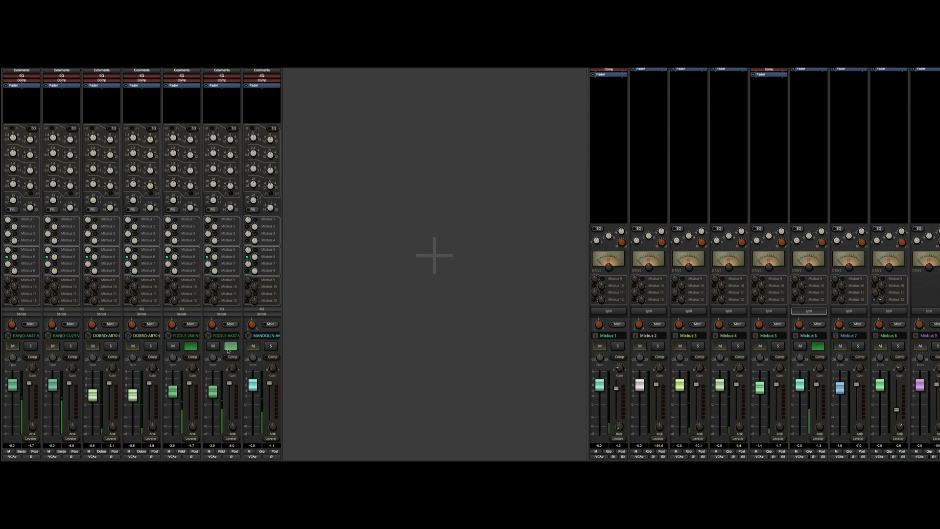
Check the playback position in the editor, then enable the EQ and adjust the upper bands on both fiddle tracks
{"action": "key", "text": "alt+e"}
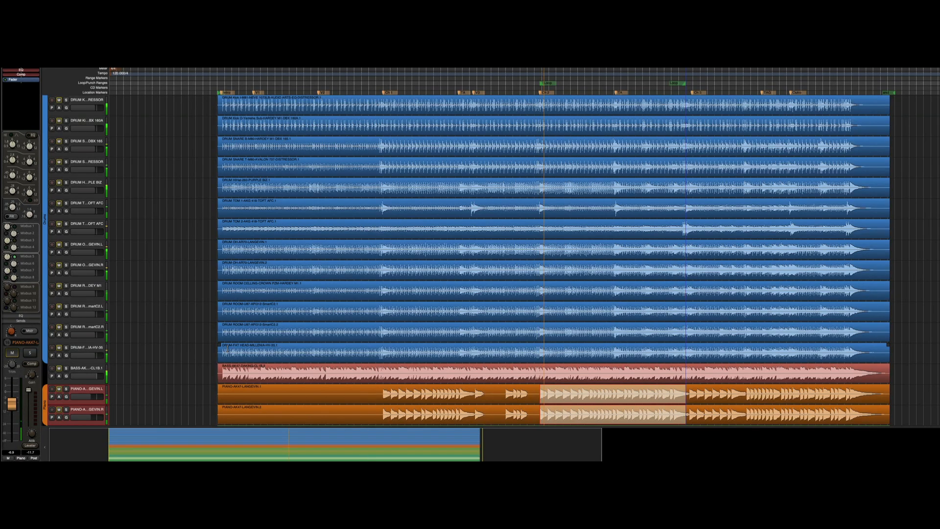
{"action": "key", "text": "alt+m"}
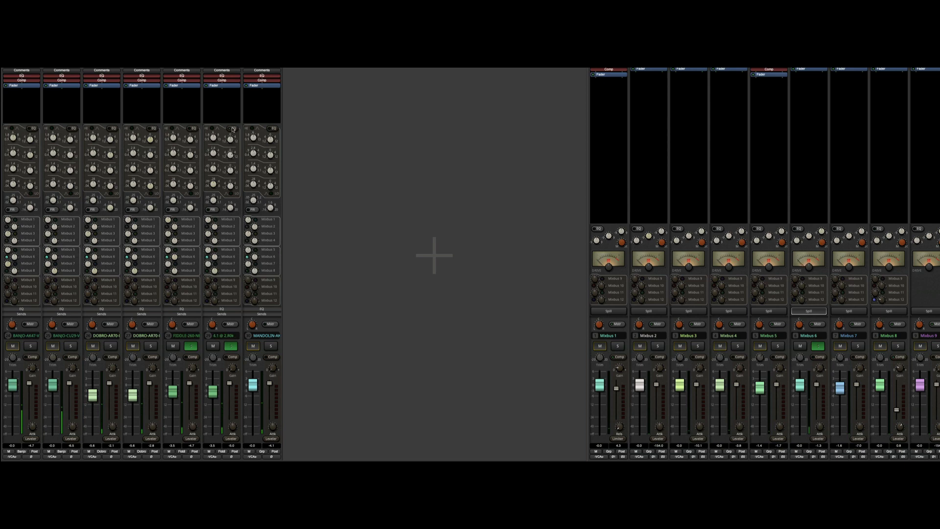
{"action": "left_click_drag", "start_coordinate": [233, 129], "coordinate": [192, 131]}
{"action": "left_click_drag", "start_coordinate": [174, 140], "coordinate": [216, 141]}
Enable the filters on the fiddle tracks and raise their high-pass frequencies, with the first fiddle at about 173 Hz
{"action": "left_click", "coordinate": [212, 210]}
{"action": "left_click_drag", "start_coordinate": [213, 199], "coordinate": [221, 150]}
{"action": "left_click_drag", "start_coordinate": [172, 191], "coordinate": [179, 147]}
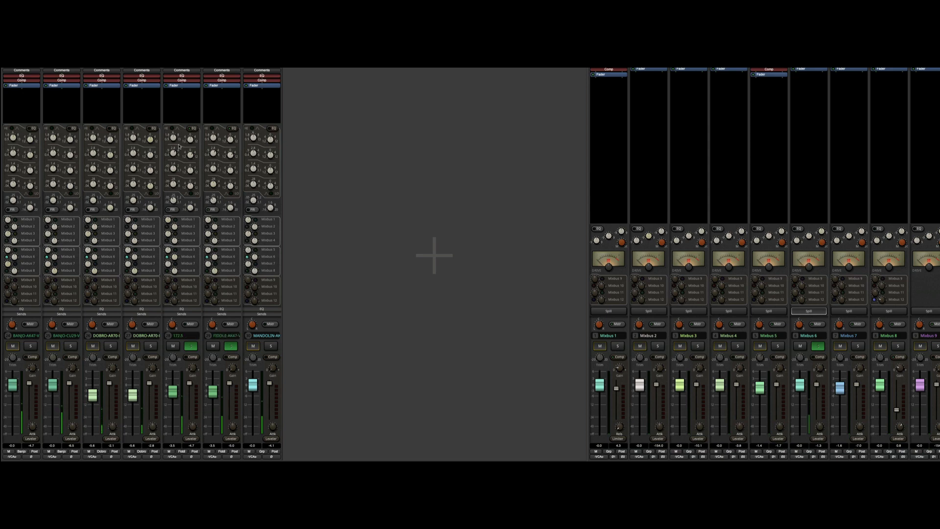
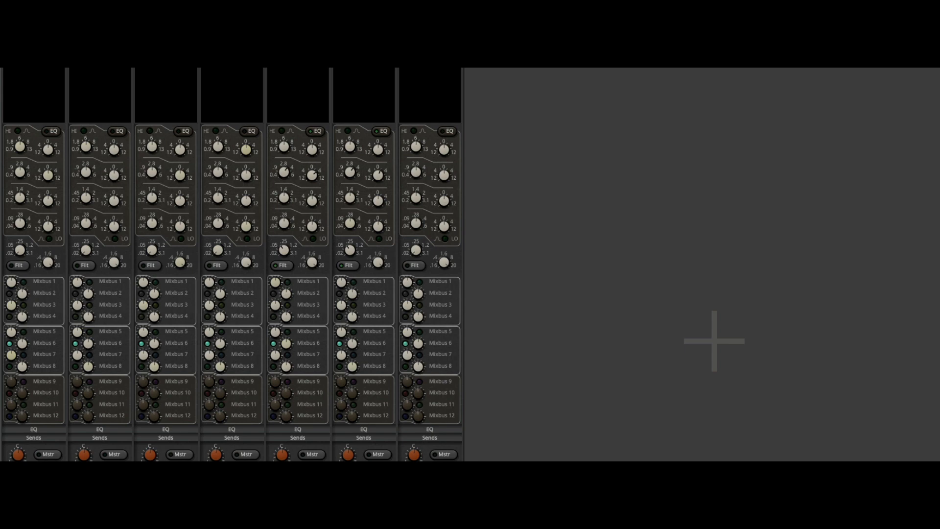
Pan the two fiddle tracks right, FIDDLE-260 to 44.6 and FIDDLE-AK47 to 48.1
{"action": "scroll", "coordinate": [470, 265], "scroll_direction": "down", "scroll_amount": 5}
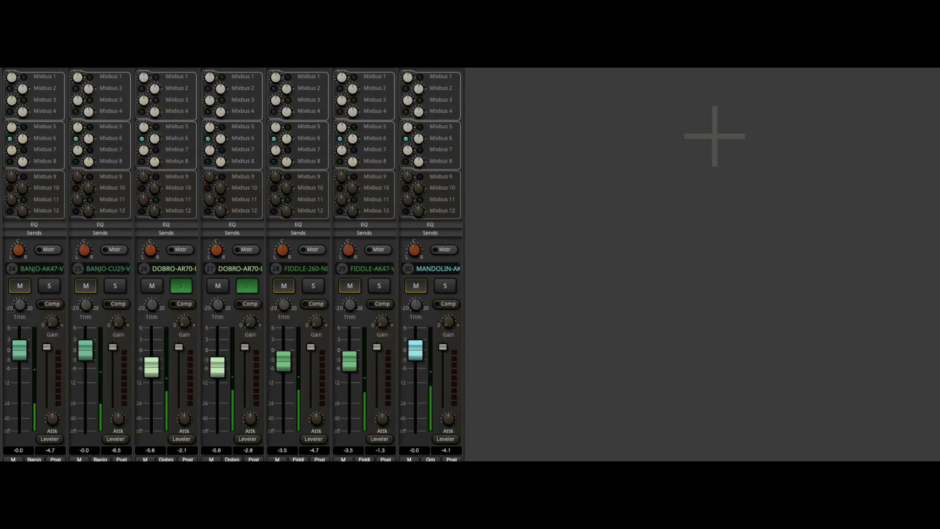
{"action": "left_click_drag", "start_coordinate": [283, 249], "coordinate": [283, 197]}
{"action": "left_click_drag", "start_coordinate": [345, 245], "coordinate": [348, 177]}
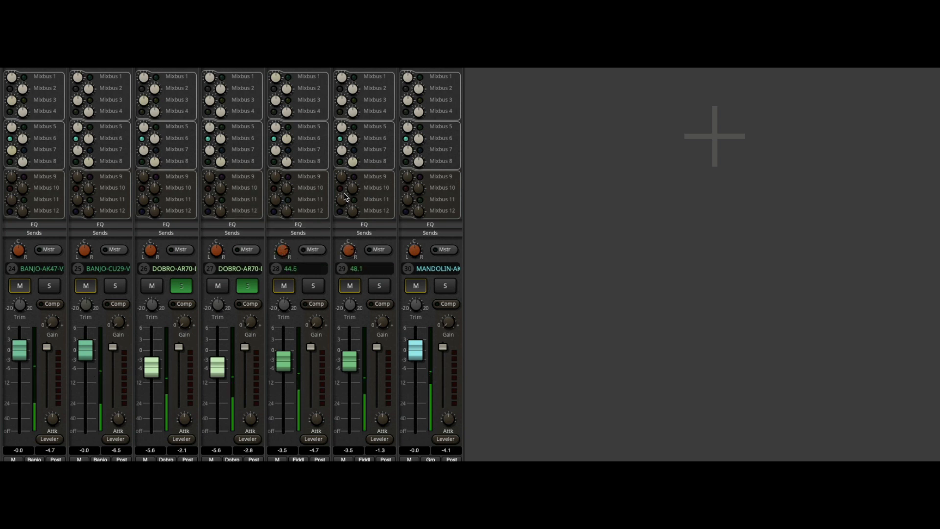
Pan the dobro tracks left to -44.5 and -43.2, and the banjo tracks right to 53.1 and 40.0
{"action": "left_click_drag", "start_coordinate": [217, 250], "coordinate": [206, 303]}
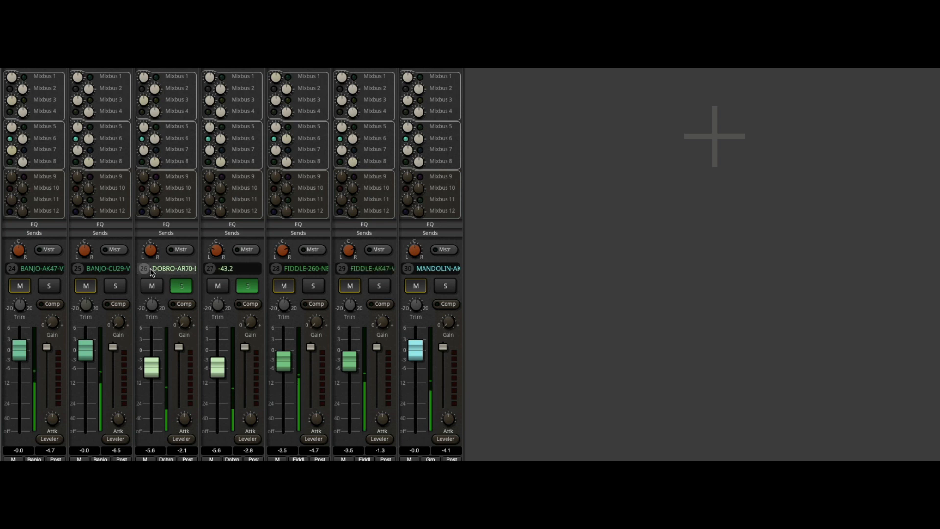
{"action": "left_click_drag", "start_coordinate": [146, 250], "coordinate": [152, 314]}
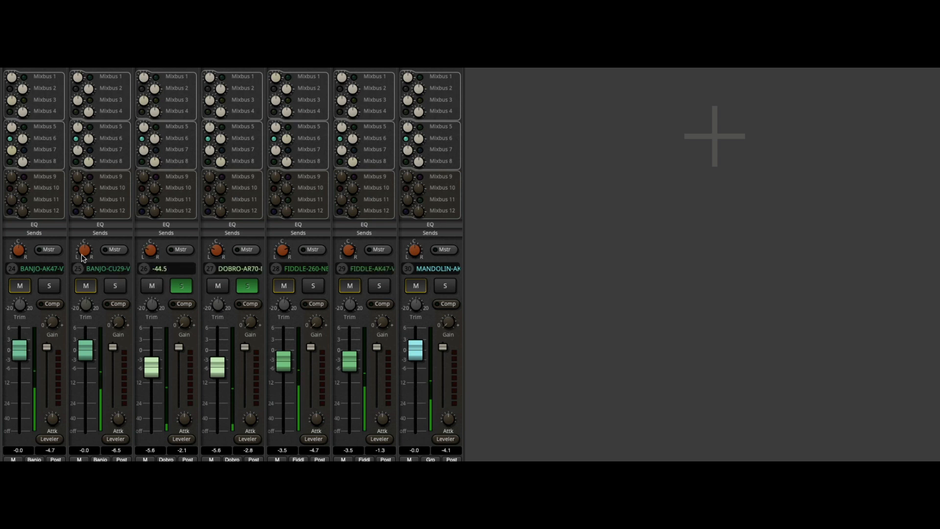
{"action": "left_click_drag", "start_coordinate": [82, 258], "coordinate": [96, 205]}
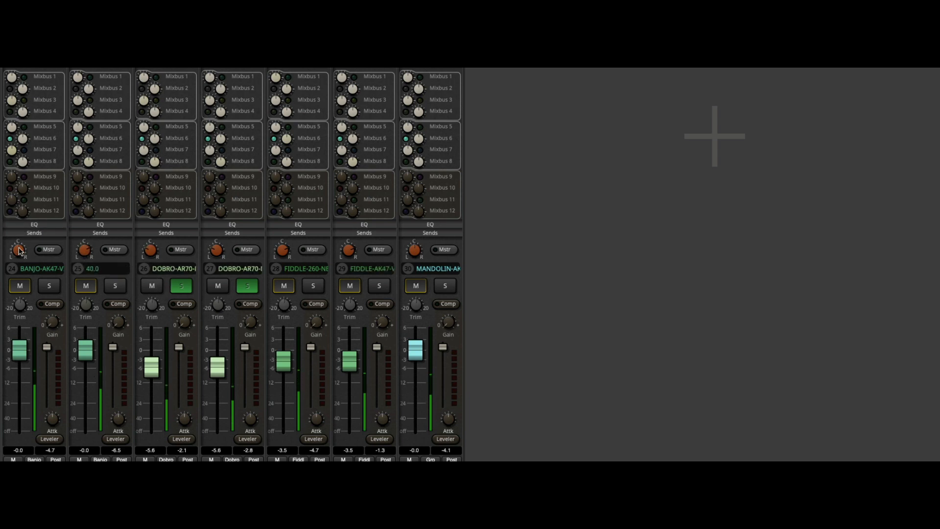
{"action": "left_click_drag", "start_coordinate": [20, 251], "coordinate": [27, 195]}
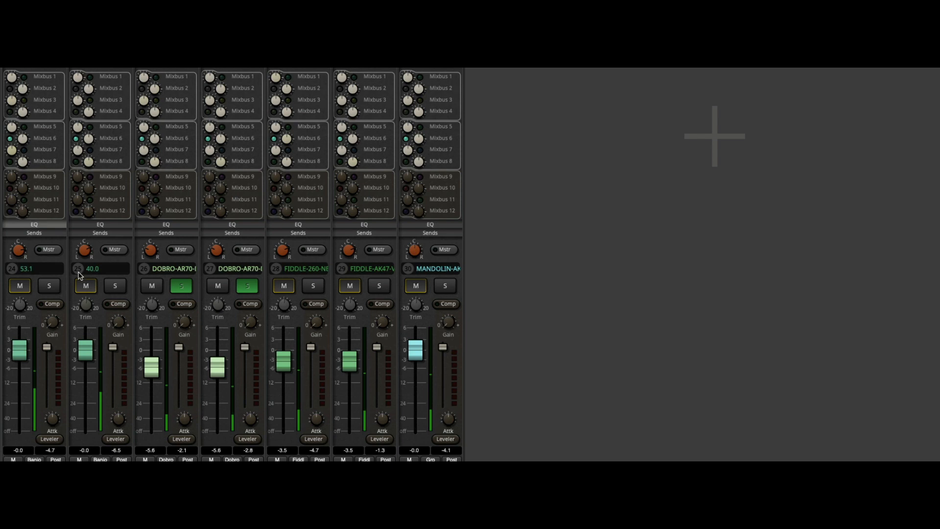
Solo the two banjo tracks and the two fiddle tracks together with the dobros
{"action": "left_click", "coordinate": [108, 288]}
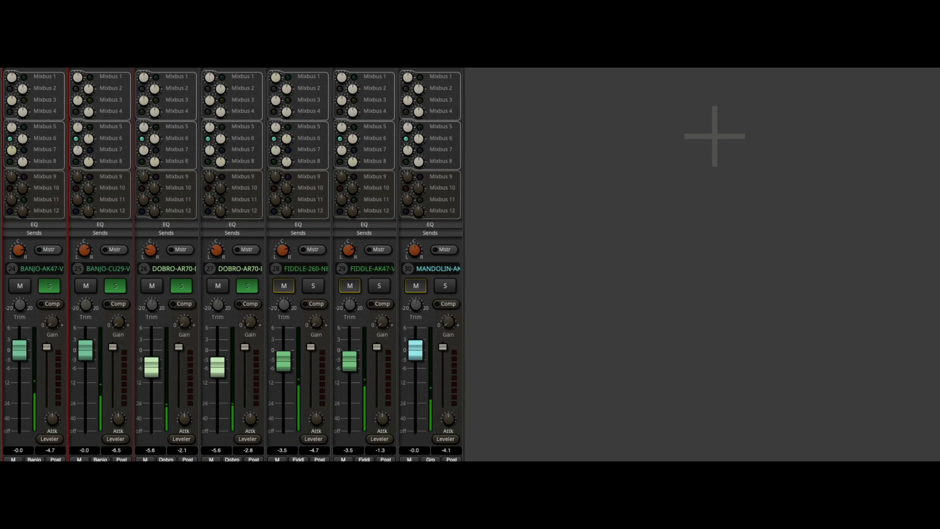
{"action": "scroll", "coordinate": [112, 90], "scroll_direction": "up", "scroll_amount": 5}
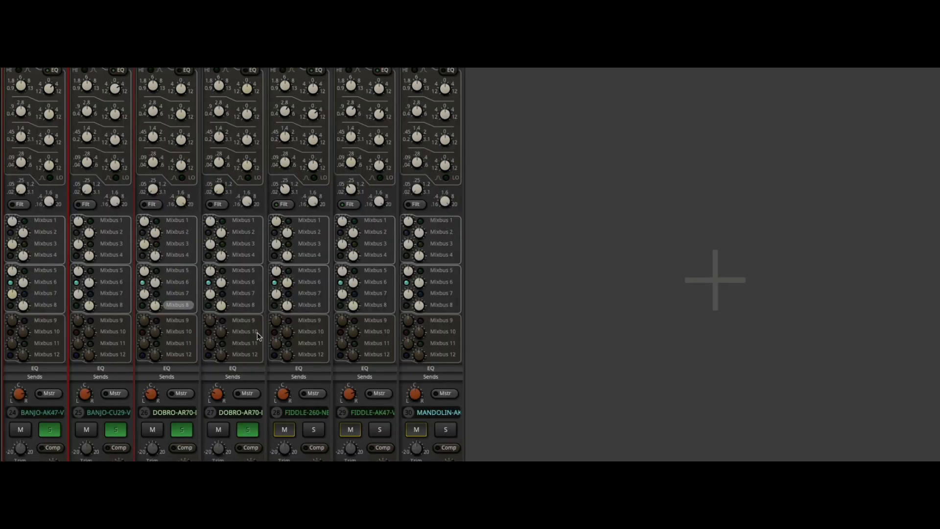
{"action": "left_click", "coordinate": [374, 430]}
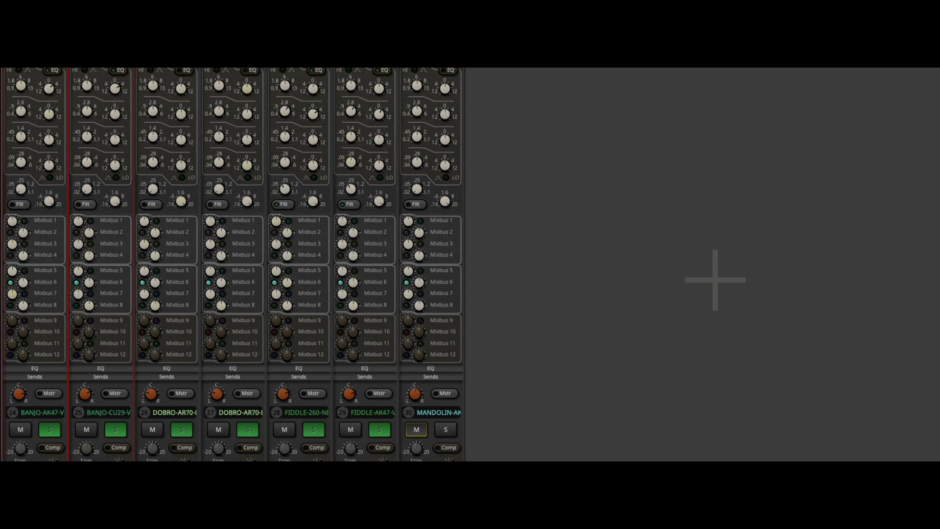
{"action": "left_click", "coordinate": [340, 356]}
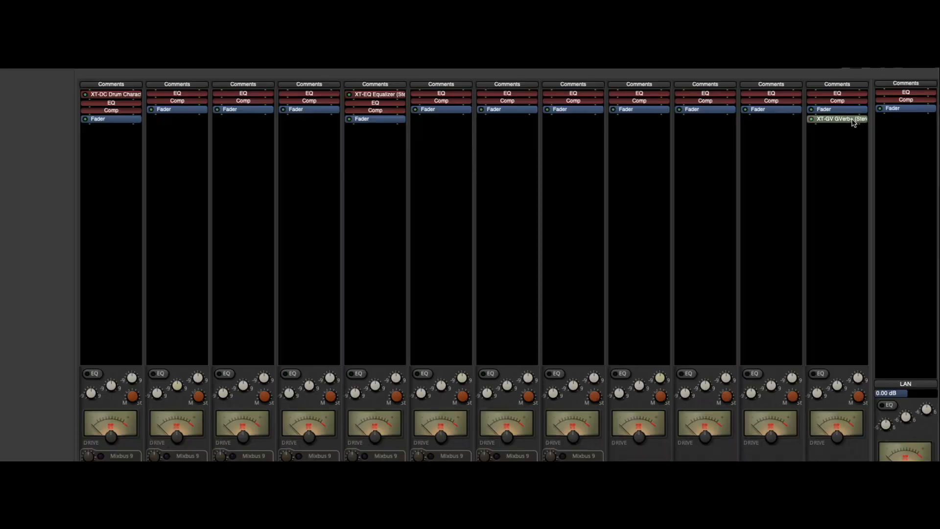
Copy the XT-GV GVerb+ plugin from Mixbus 12 to Mixbus 11, set the copy to the Small Room preset, and close its window
{"action": "left_click_drag", "start_coordinate": [855, 123], "coordinate": [774, 126]}
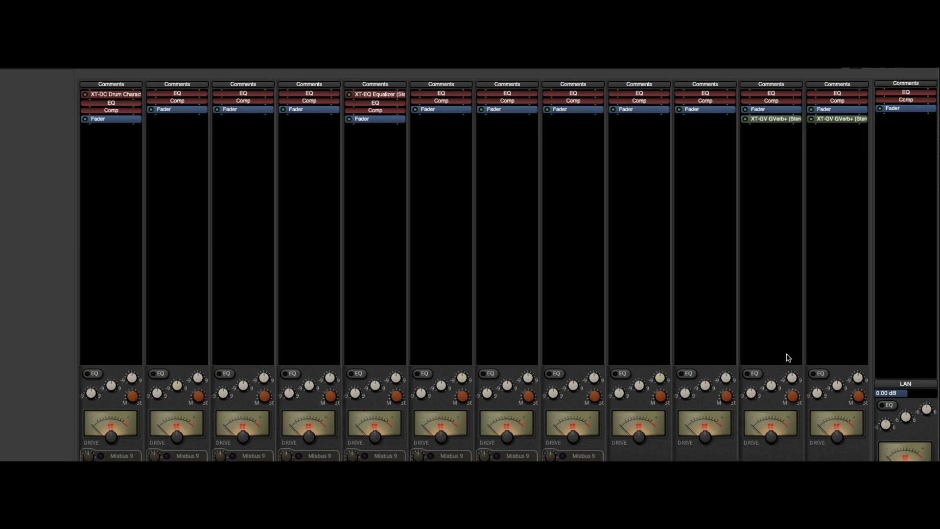
{"action": "double_click", "coordinate": [771, 120]}
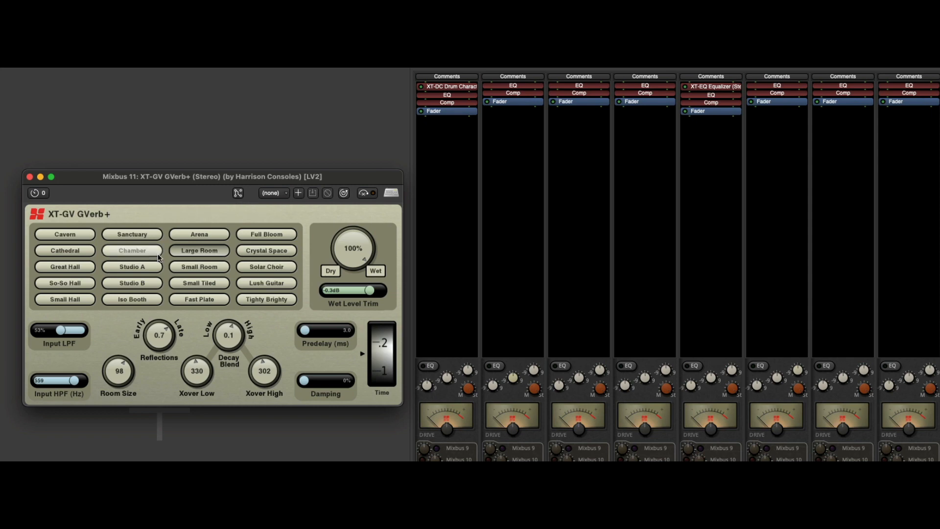
{"action": "left_click", "coordinate": [205, 298]}
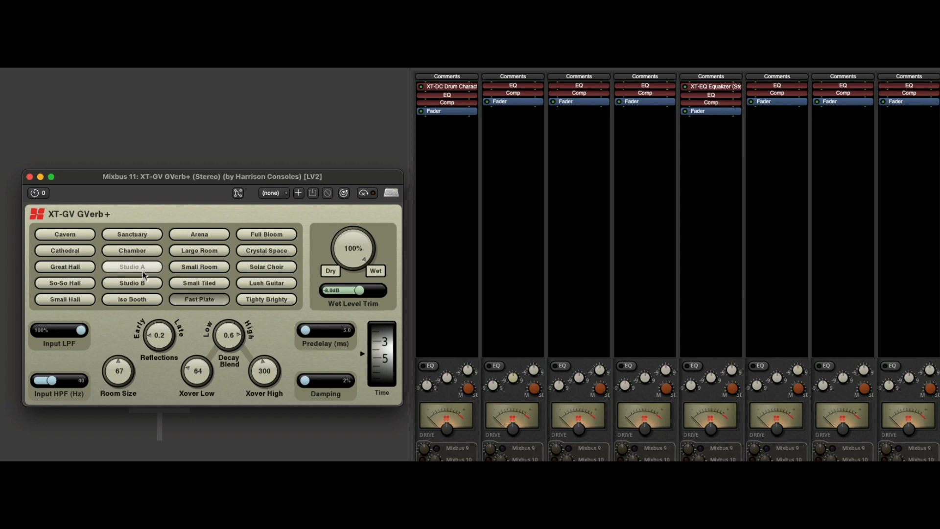
{"action": "left_click", "coordinate": [191, 271]}
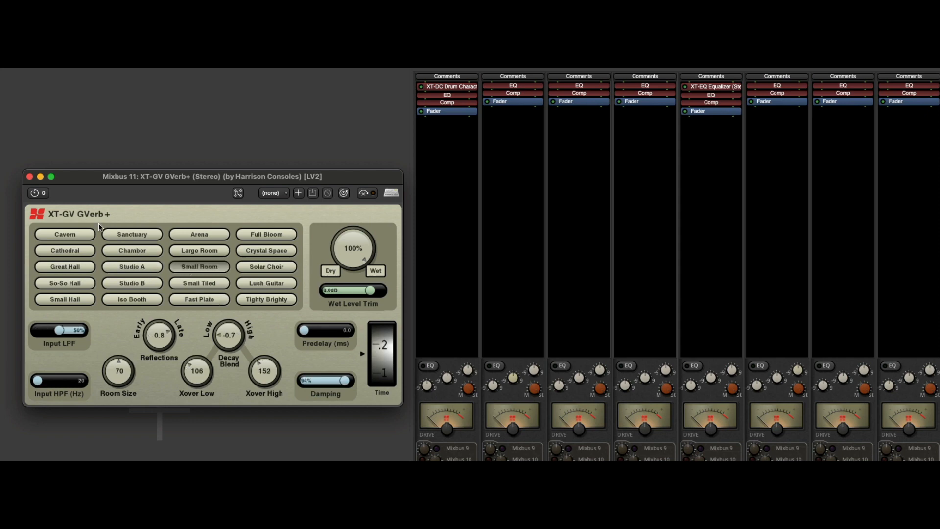
{"action": "left_click", "coordinate": [30, 177]}
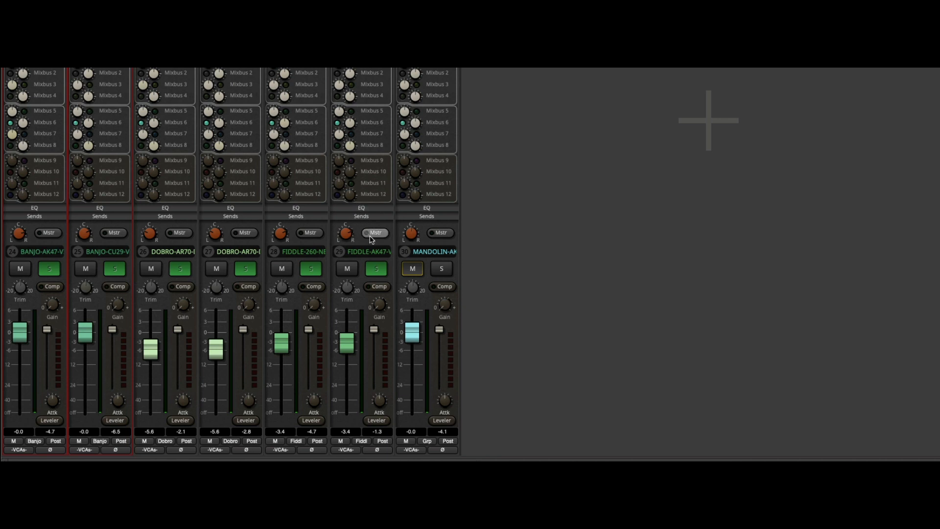
Enable the Mixbus 11 sends on both fiddle tracks and clear the solos on the dobro and banjo tracks
{"action": "left_click", "coordinate": [351, 184]}
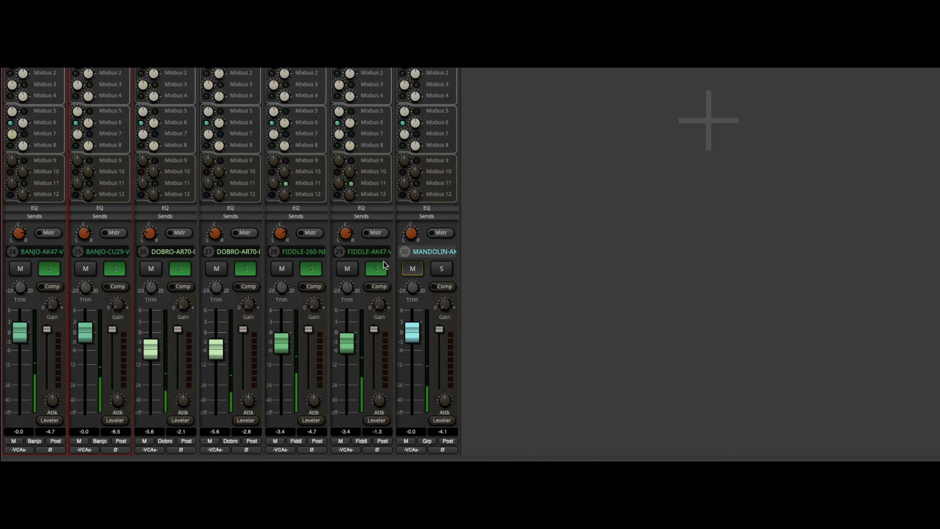
{"action": "left_click", "coordinate": [246, 269]}
{"action": "left_click", "coordinate": [180, 269]}
{"action": "left_click", "coordinate": [114, 269]}
{"action": "left_click", "coordinate": [49, 269]}
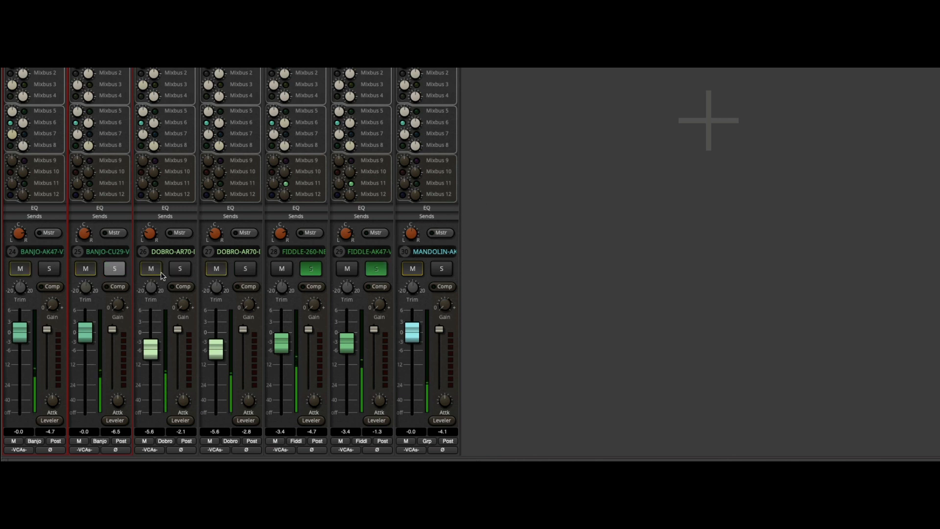
Adjust the Mixbus 11 send levels of the two fiddles to about -1.7 and -1.6, and clear their solos
{"action": "left_click_drag", "start_coordinate": [338, 186], "coordinate": [343, 163]}
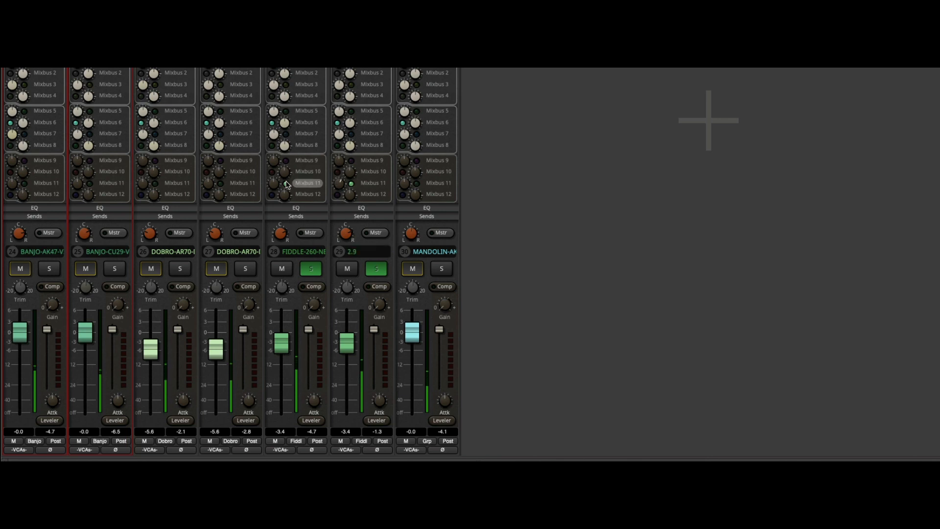
{"action": "left_click_drag", "start_coordinate": [275, 182], "coordinate": [284, 150]}
{"action": "left_click_drag", "start_coordinate": [341, 183], "coordinate": [345, 175]}
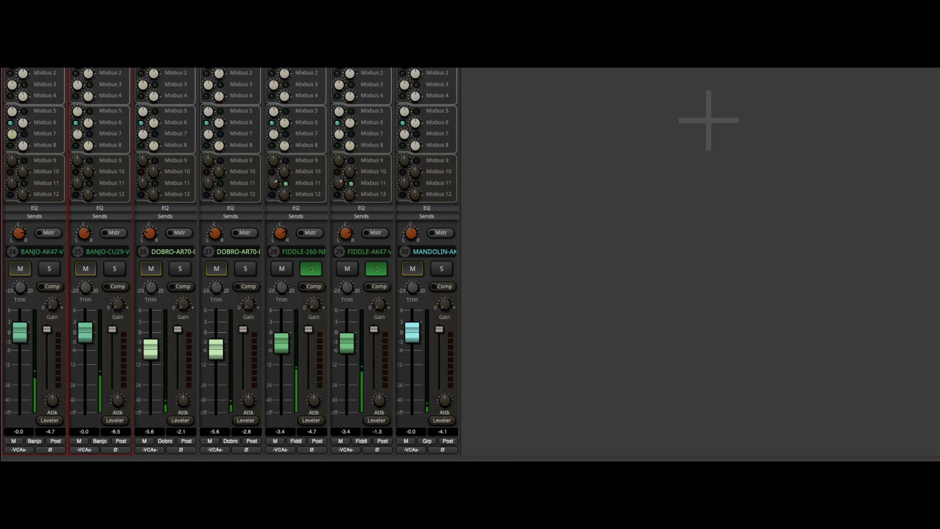
{"action": "left_click_drag", "start_coordinate": [336, 185], "coordinate": [332, 215]}
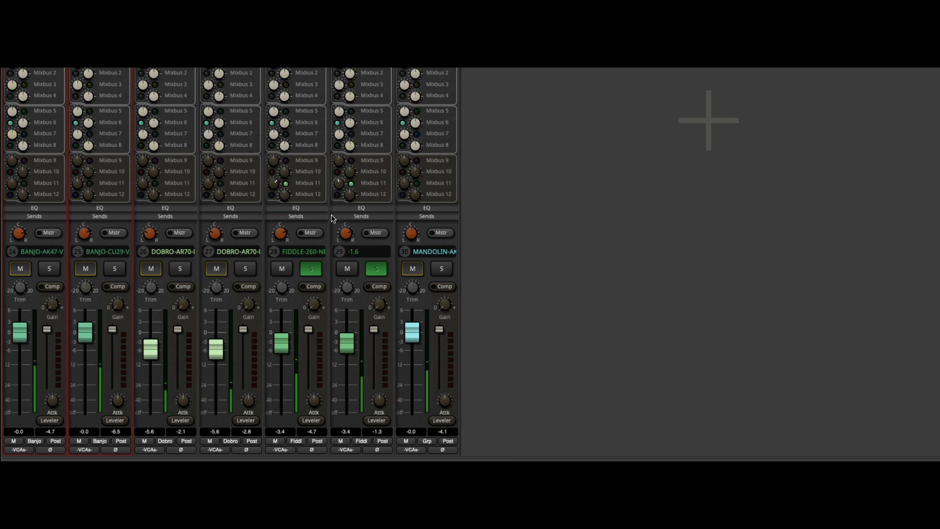
{"action": "left_click_drag", "start_coordinate": [277, 189], "coordinate": [276, 228]}
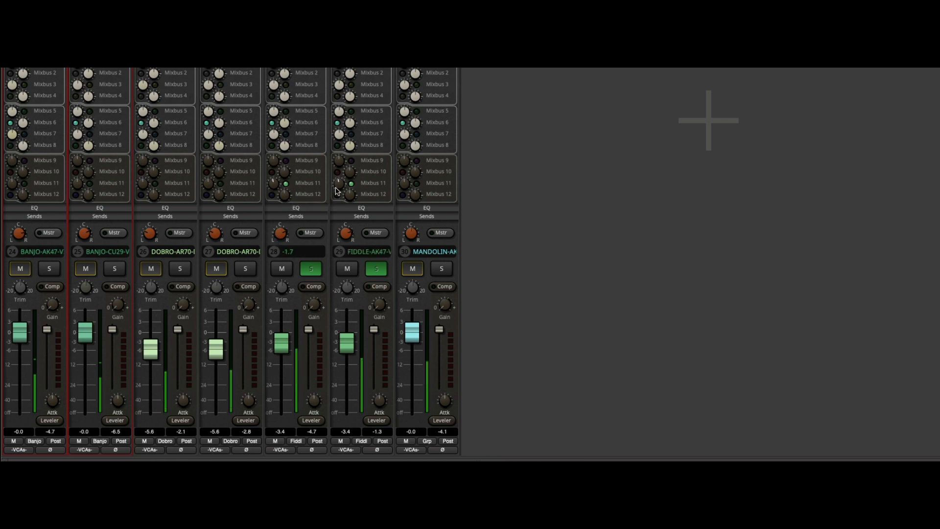
{"action": "left_click_drag", "start_coordinate": [337, 190], "coordinate": [338, 192]}
{"action": "left_click", "coordinate": [376, 268]}
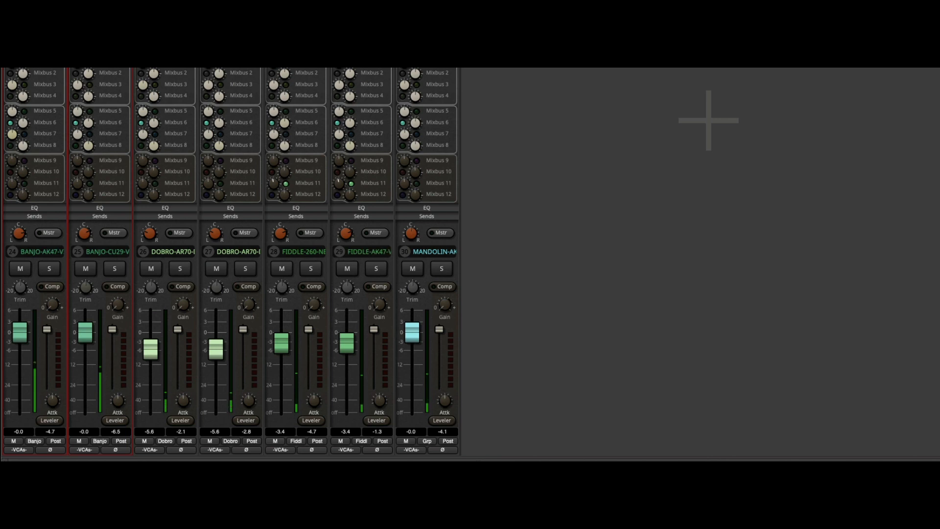
Solo the dobro tracks, enable their Mixbus 11 sends at -10.0 and -9.5, and clear the solos
{"action": "left_click", "coordinate": [245, 269]}
{"action": "left_click", "coordinate": [221, 184]}
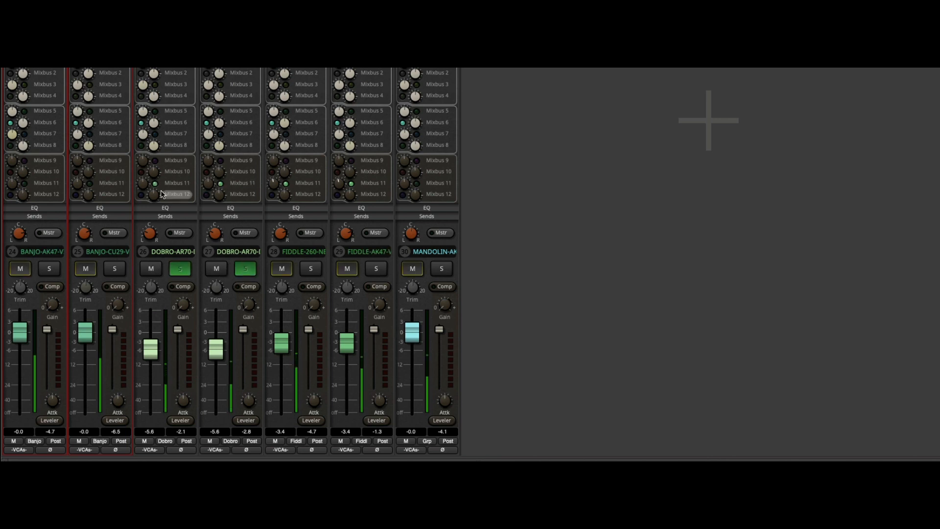
{"action": "left_click_drag", "start_coordinate": [141, 184], "coordinate": [138, 218]}
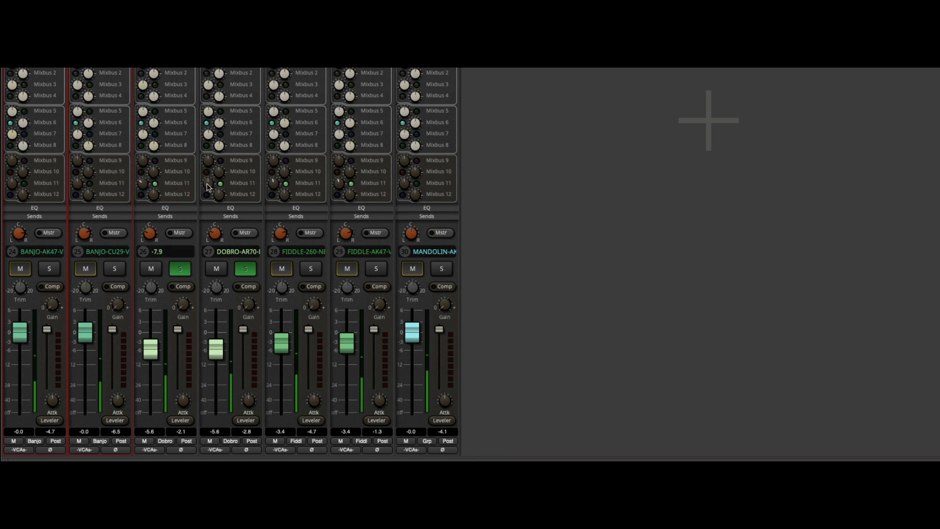
{"action": "left_click_drag", "start_coordinate": [207, 186], "coordinate": [204, 230]}
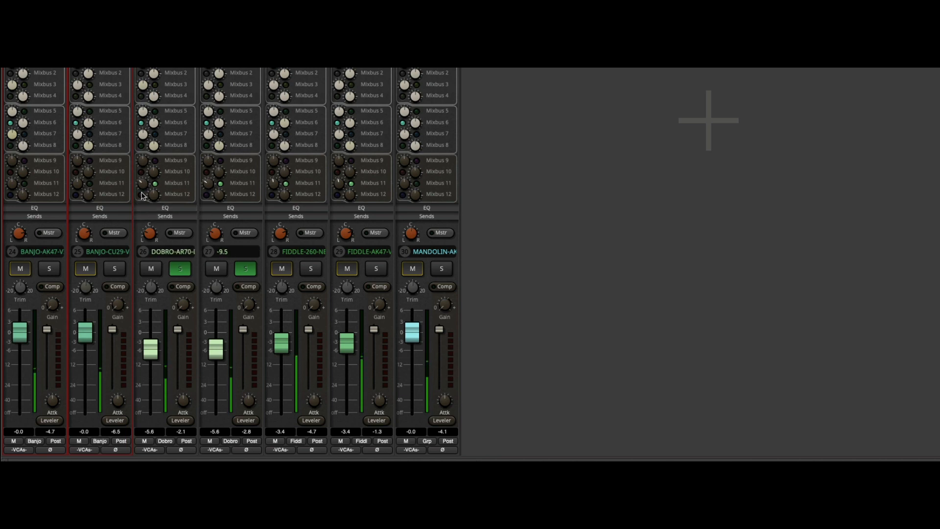
{"action": "left_click_drag", "start_coordinate": [141, 187], "coordinate": [141, 207]}
{"action": "left_click", "coordinate": [174, 268]}
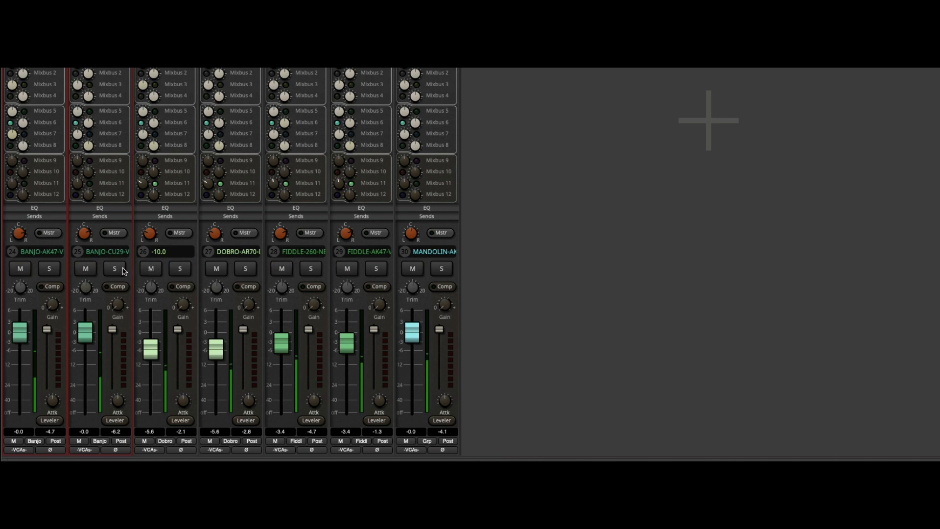
Solo the banjo tracks, enable their Mixbus 11 sends at -8.3 and -6.7, and clear the solos
{"action": "left_click", "coordinate": [124, 272]}
{"action": "left_click", "coordinate": [83, 185]}
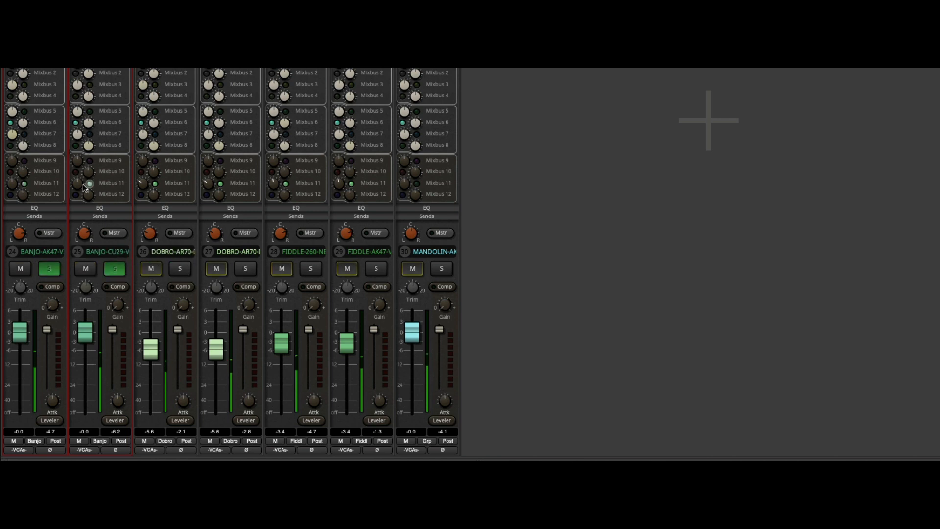
{"action": "left_click_drag", "start_coordinate": [84, 185], "coordinate": [79, 192]}
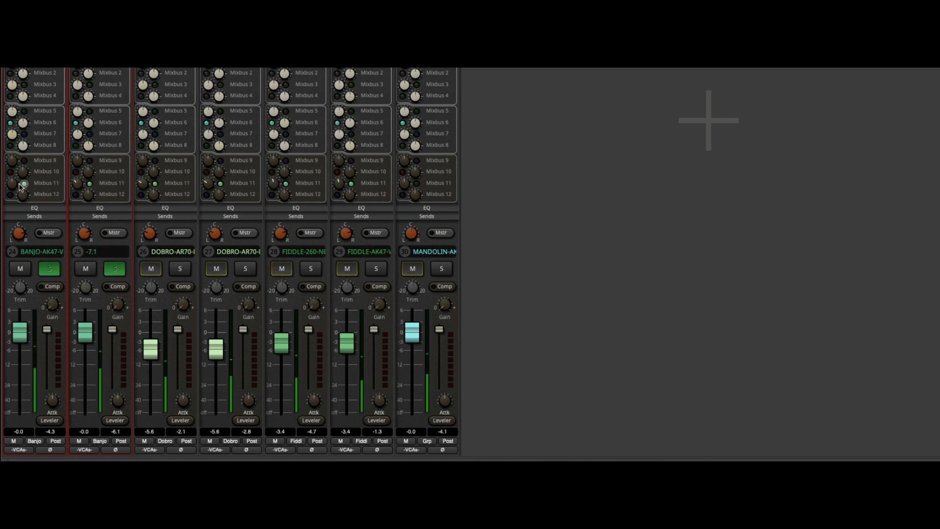
{"action": "left_click_drag", "start_coordinate": [20, 185], "coordinate": [16, 228]}
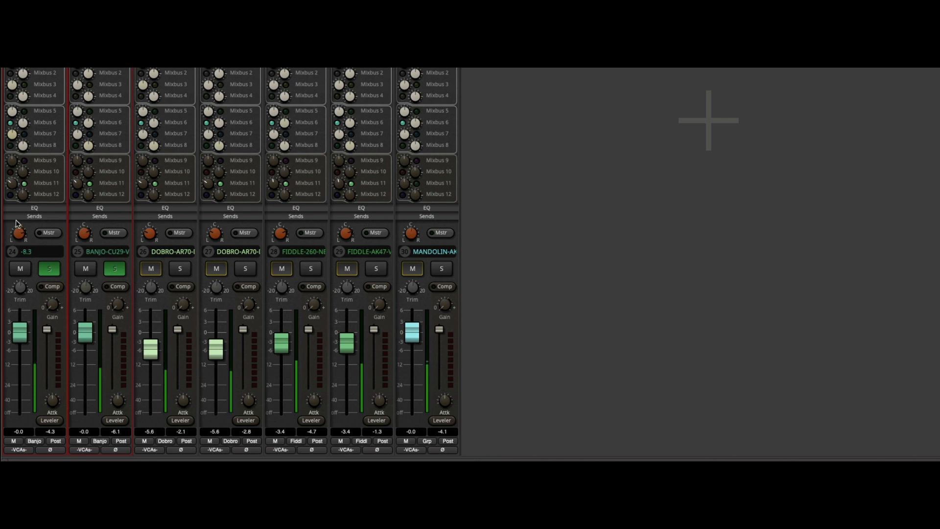
{"action": "mouse_move", "coordinate": [79, 185]}
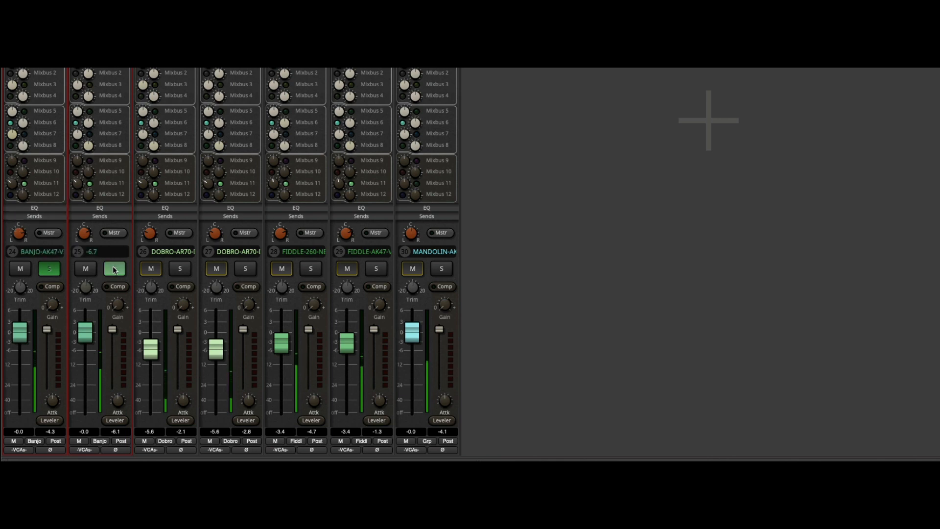
{"action": "left_click", "coordinate": [123, 269]}
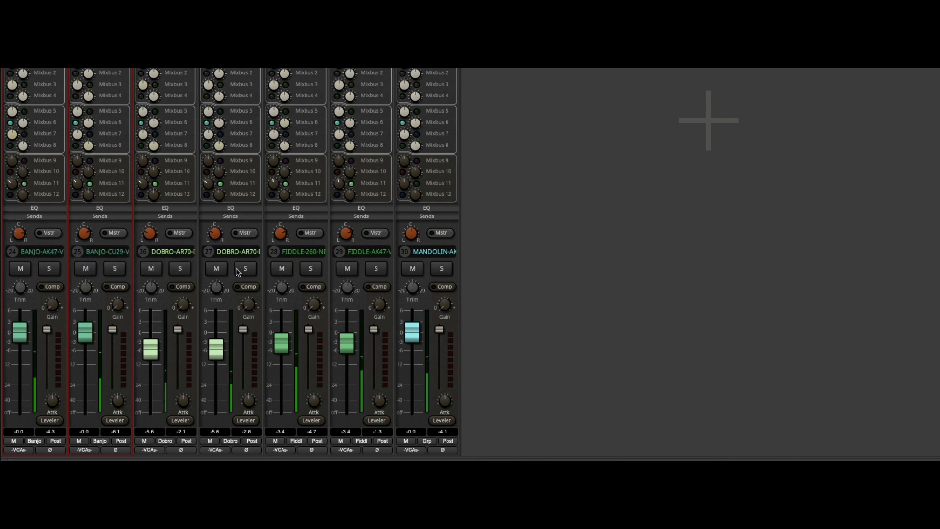
Solo the mandolin track, enable its Mixbus 11 send at -5.0, and clear the solo
{"action": "left_click", "coordinate": [447, 269]}
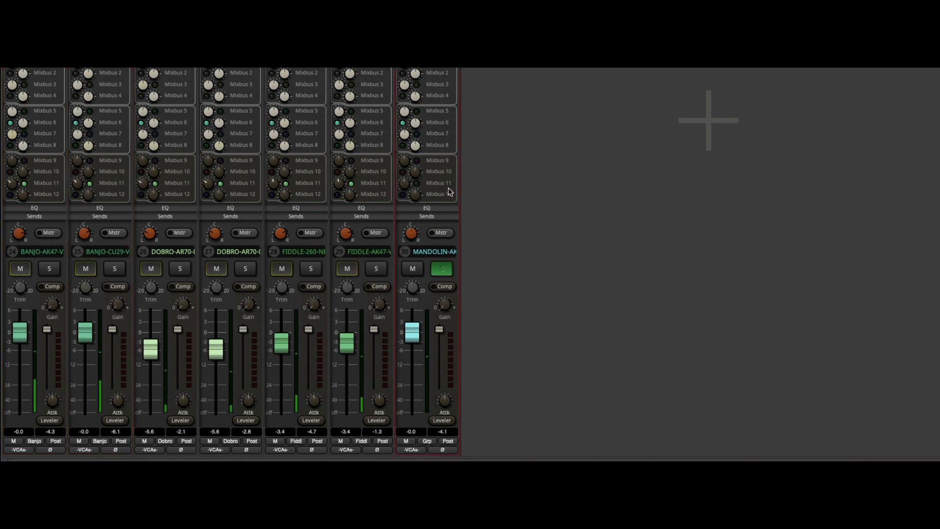
{"action": "left_click", "coordinate": [417, 184]}
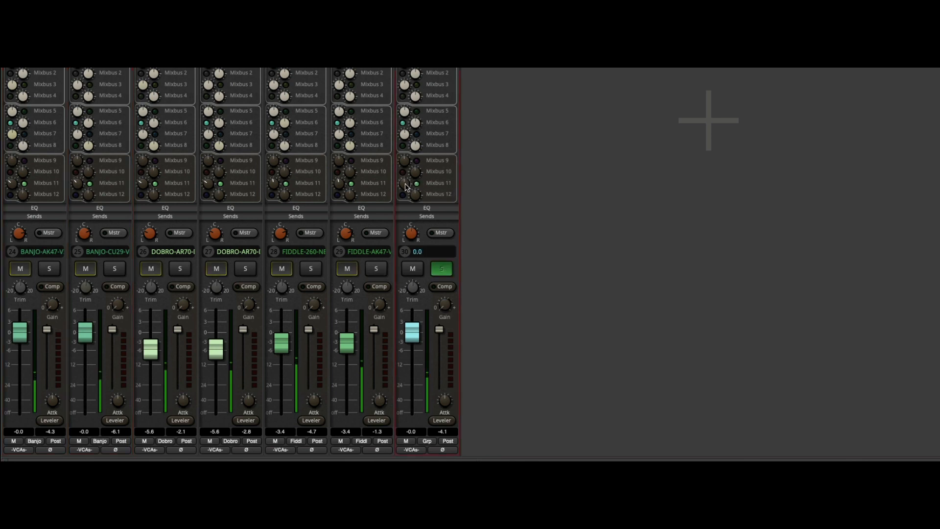
{"action": "left_click_drag", "start_coordinate": [406, 183], "coordinate": [406, 180]}
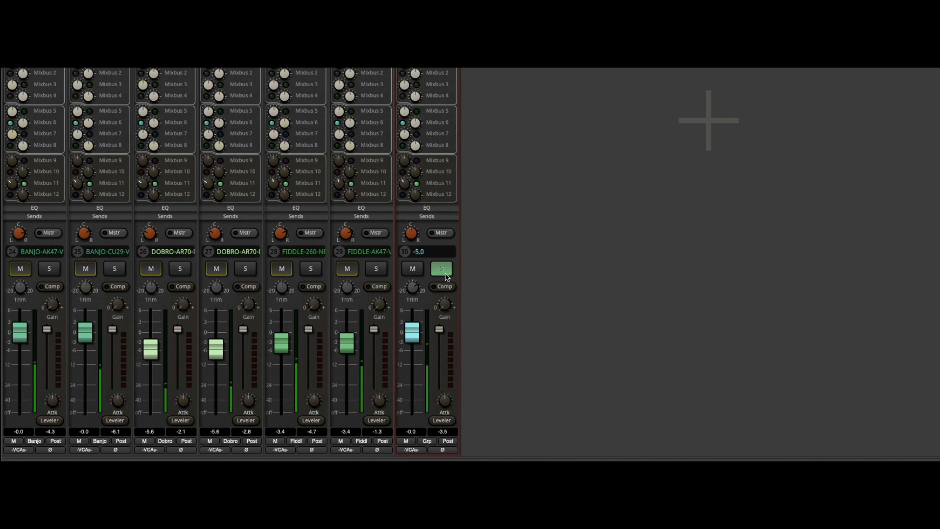
{"action": "left_click", "coordinate": [446, 274]}
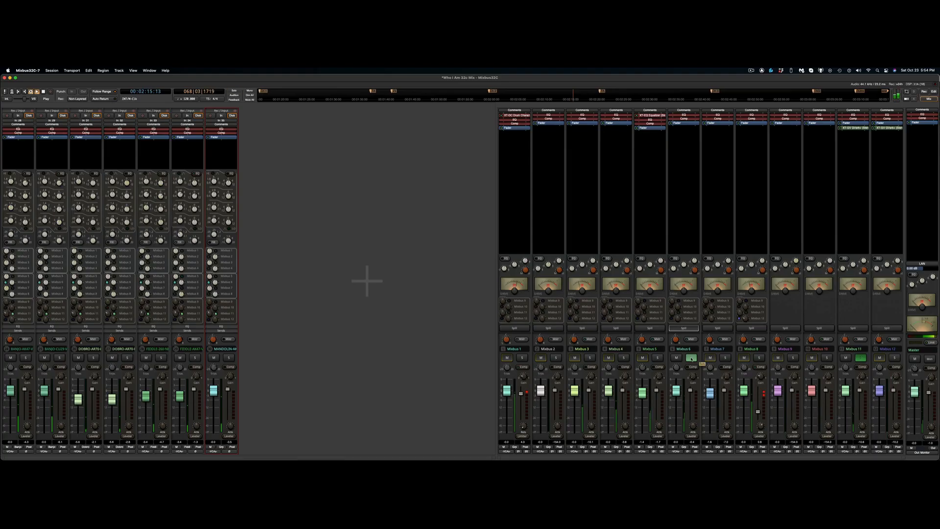
Clear the Mixbus 6 solo, then lower the mandolin fader to about -1.0 and fine-tune the dobro fader during playback
{"action": "left_click", "coordinate": [692, 358]}
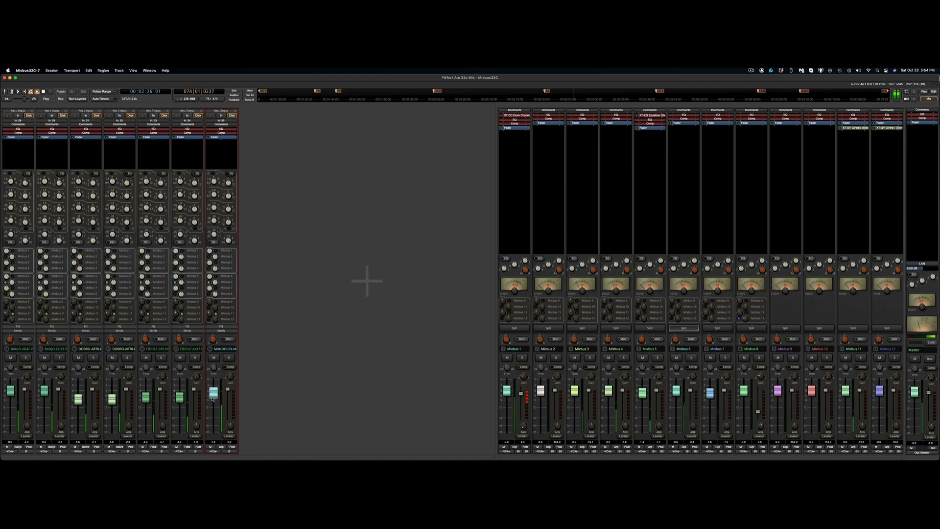
{"action": "left_click_drag", "start_coordinate": [212, 399], "coordinate": [177, 399]}
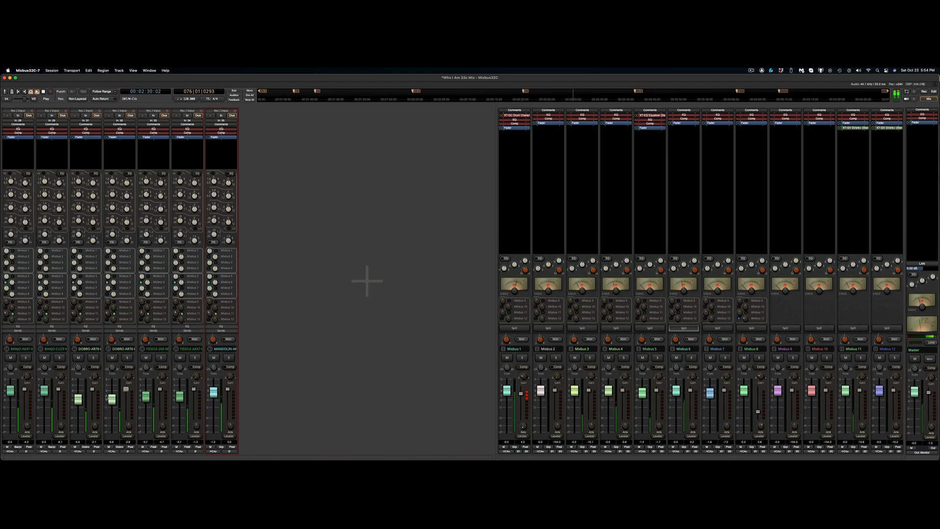
{"action": "left_click_drag", "start_coordinate": [112, 399], "coordinate": [114, 396]}
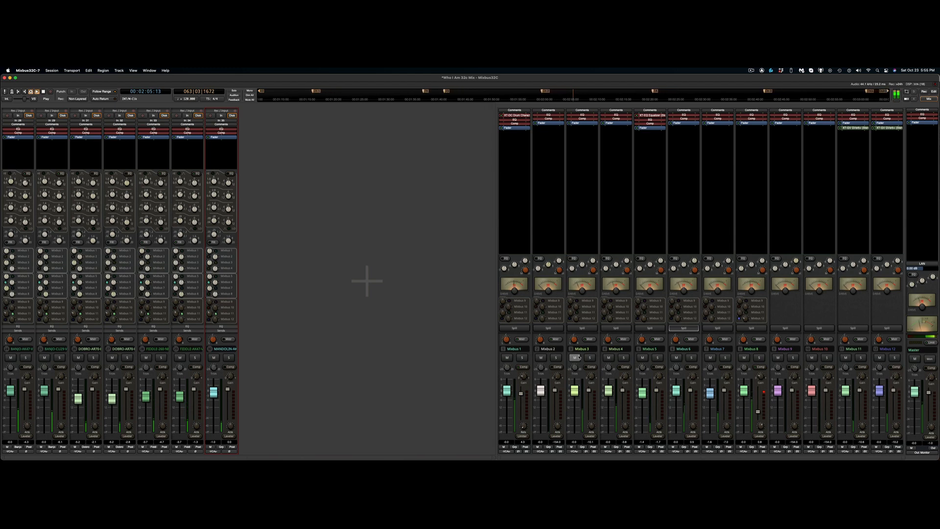
{"action": "key", "text": "space"}
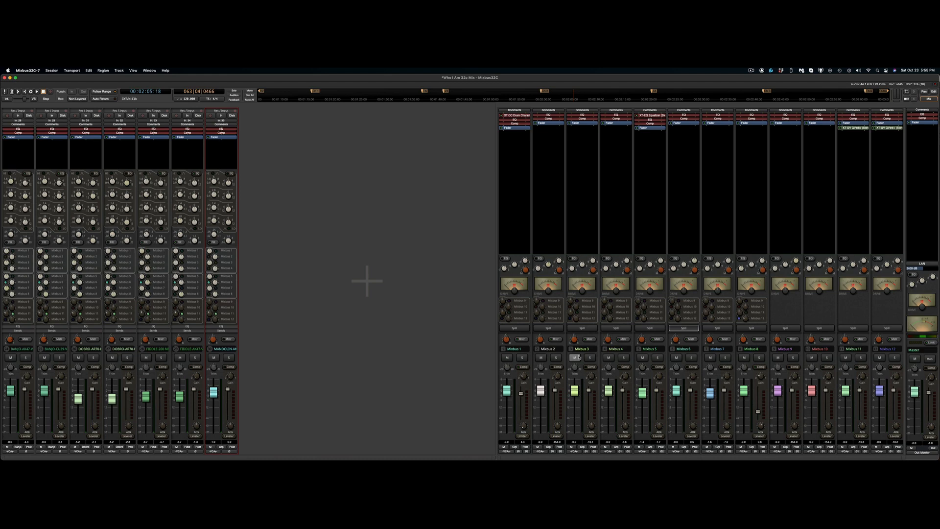
Switch to the editor, clear the range selection on the mandolin track and play the song from bar 21
{"action": "key", "text": "alt+e"}
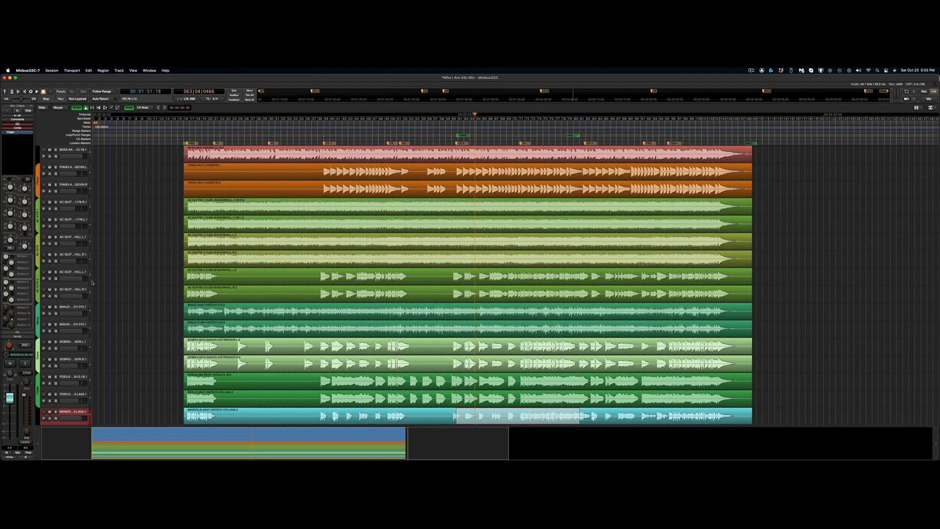
{"action": "scroll", "coordinate": [90, 281], "scroll_direction": "up", "scroll_amount": 7}
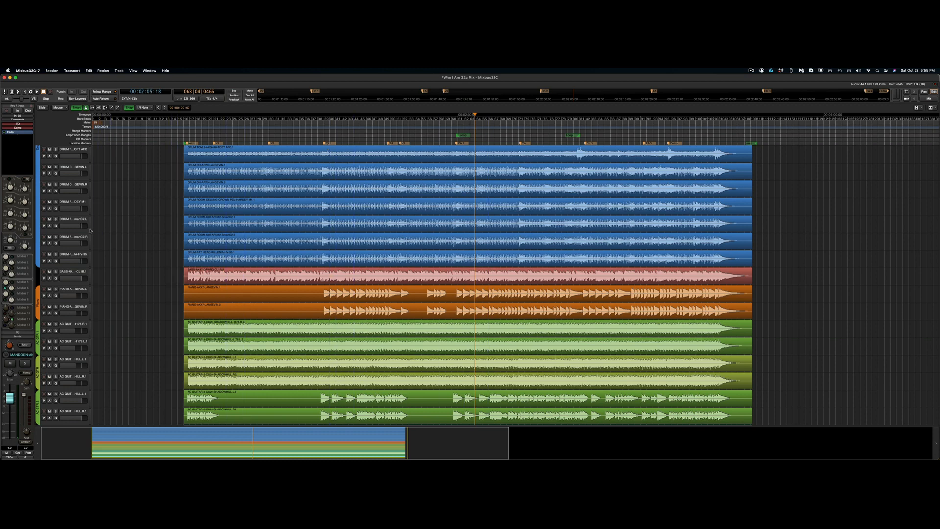
{"action": "scroll", "coordinate": [91, 230], "scroll_direction": "down", "scroll_amount": 9}
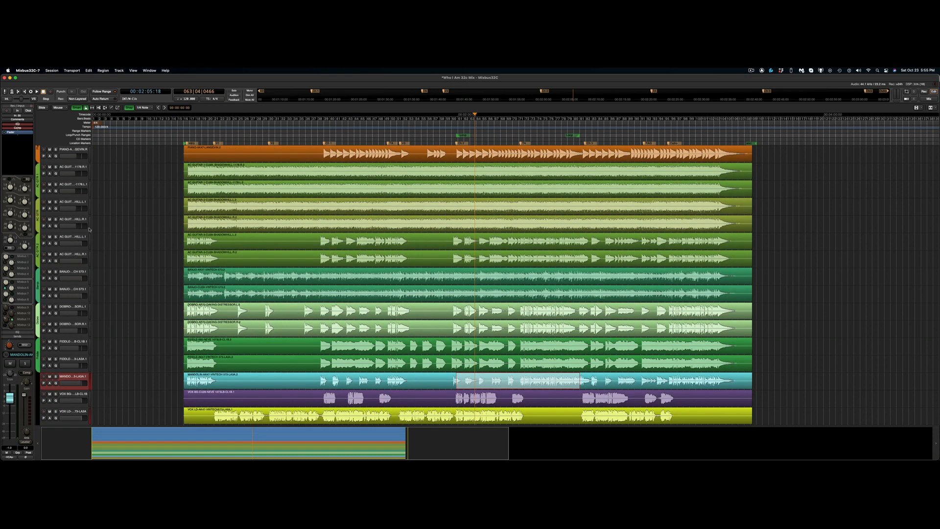
{"action": "key", "text": "Left"}
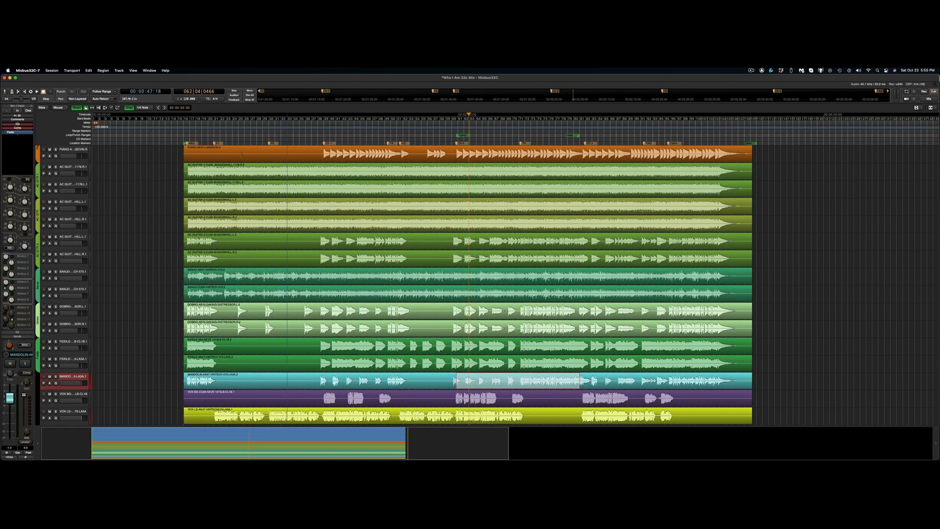
{"action": "left_click", "coordinate": [212, 136]}
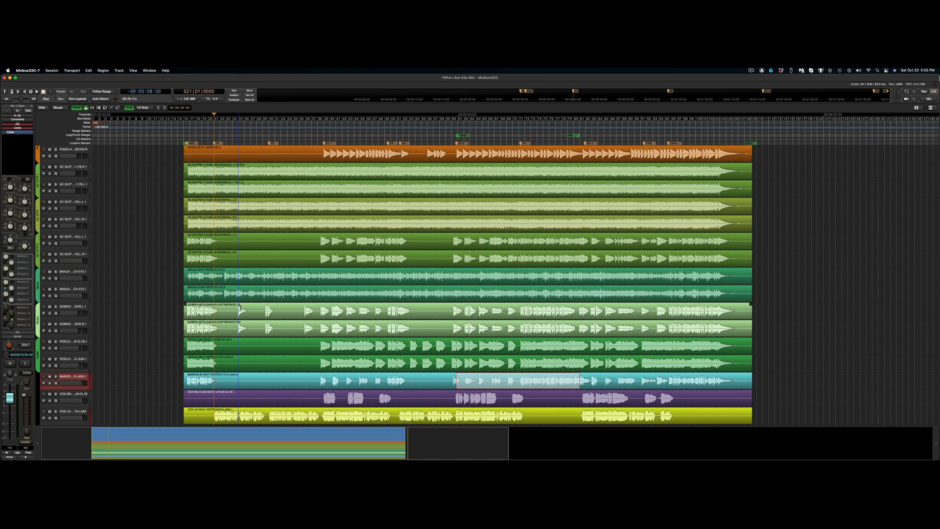
{"action": "key", "text": "Escape"}
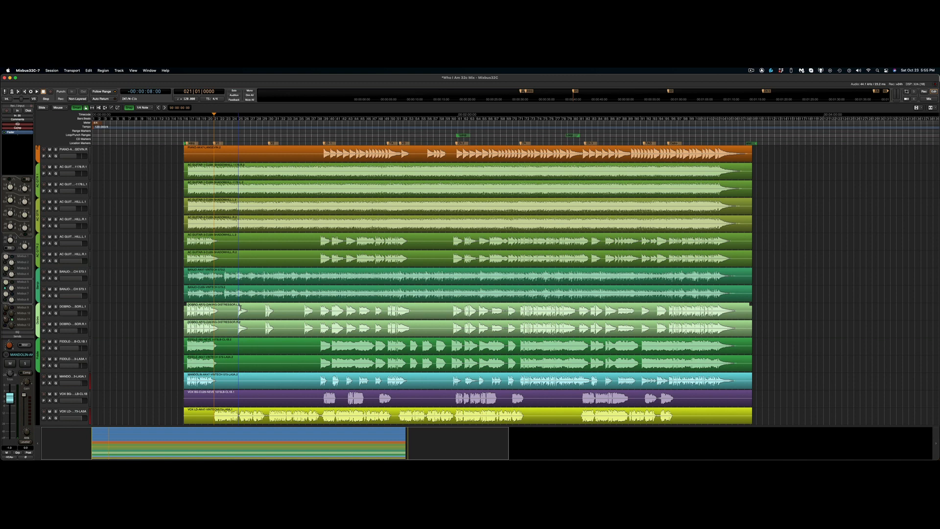
{"action": "key", "text": "space"}
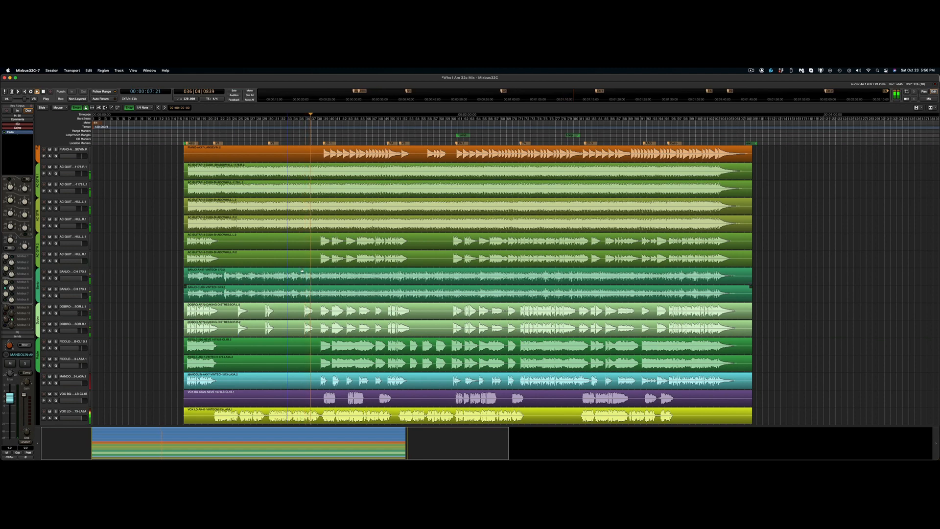
Stop playback and select the short dobro phrase from bar 35 beat 4 to just past bar 37 on both dobro tracks
{"action": "key", "text": "space"}
{"action": "scroll", "coordinate": [308, 135], "scroll_direction": "up", "scroll_amount": 2}
{"action": "scroll", "coordinate": [308, 136], "scroll_direction": "up", "scroll_amount": 1}
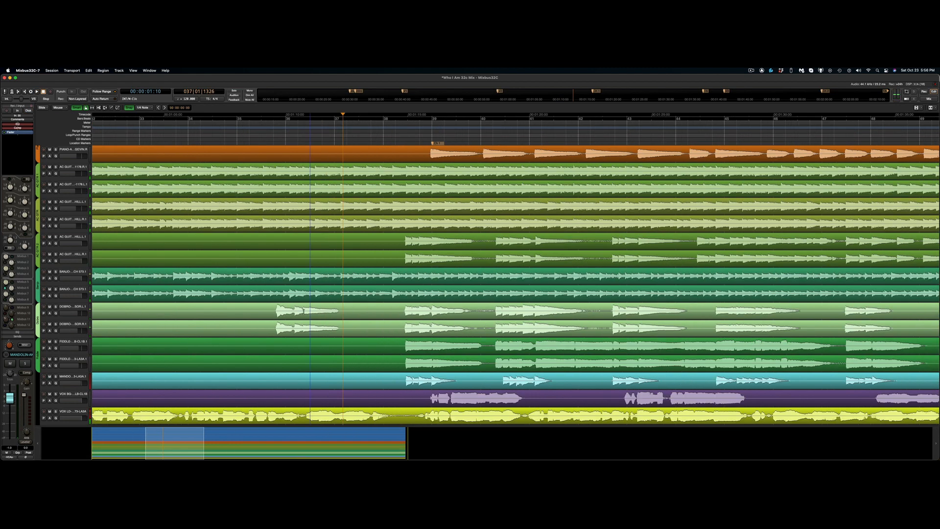
{"action": "left_click_drag", "start_coordinate": [274, 308], "coordinate": [343, 324]}
{"action": "key", "text": "4"}
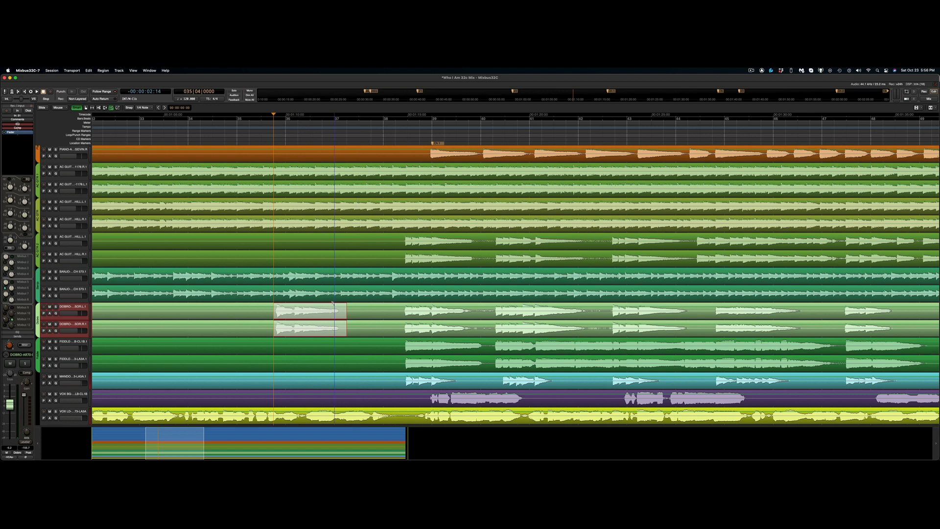
Raise the gain of the selected dobro phrase between bars 35 and 37, and play it back from before bar 35
{"action": "left_click_drag", "start_coordinate": [333, 306], "coordinate": [333, 302]}
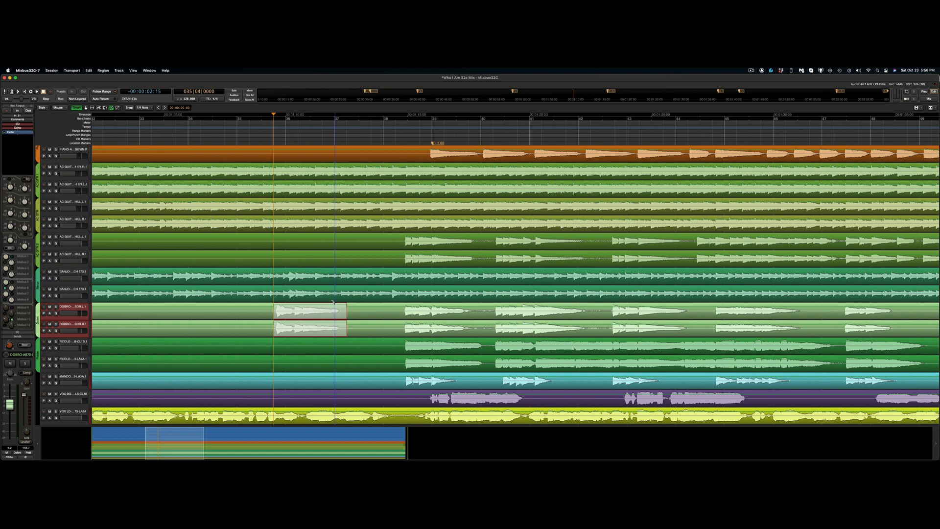
{"action": "key", "text": "g"}
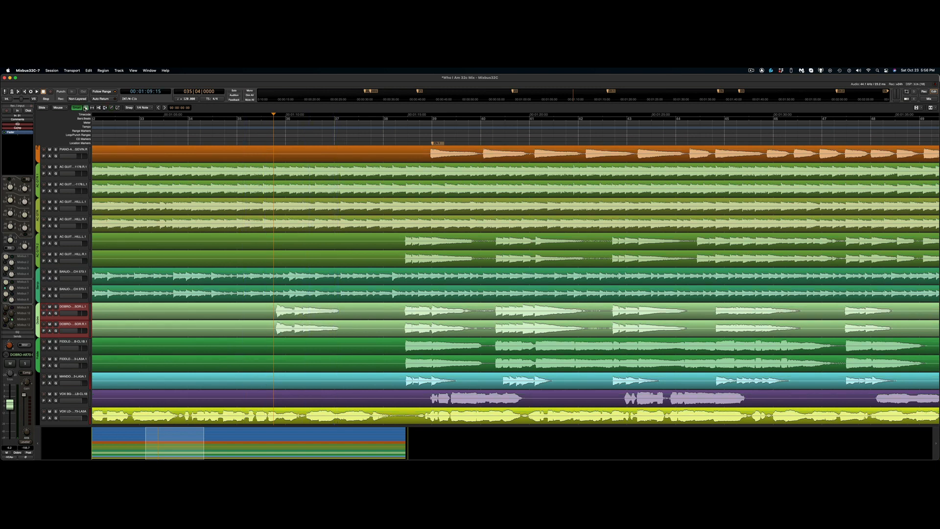
{"action": "left_click", "coordinate": [218, 141]}
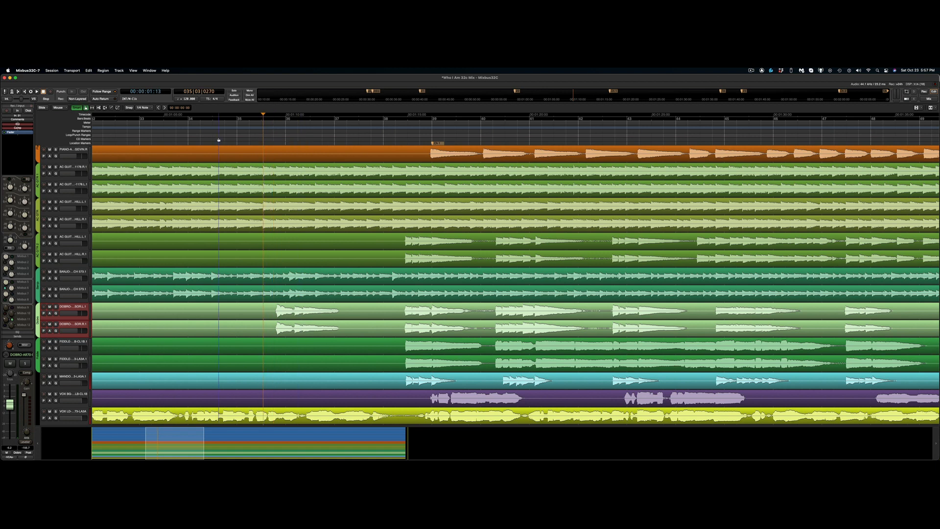
{"action": "key", "text": "space"}
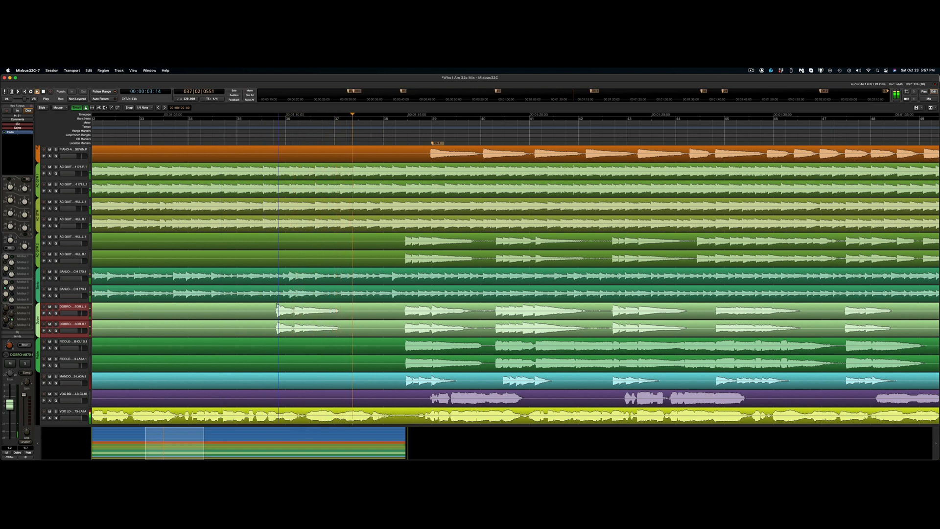
Adjust the gain of just the opening notes of the dobro phrase before bar 36 on both dobro tracks, and play it back
{"action": "key", "text": "space"}
{"action": "left_click_drag", "start_coordinate": [273, 309], "coordinate": [292, 314]}
{"action": "key", "text": "d"}
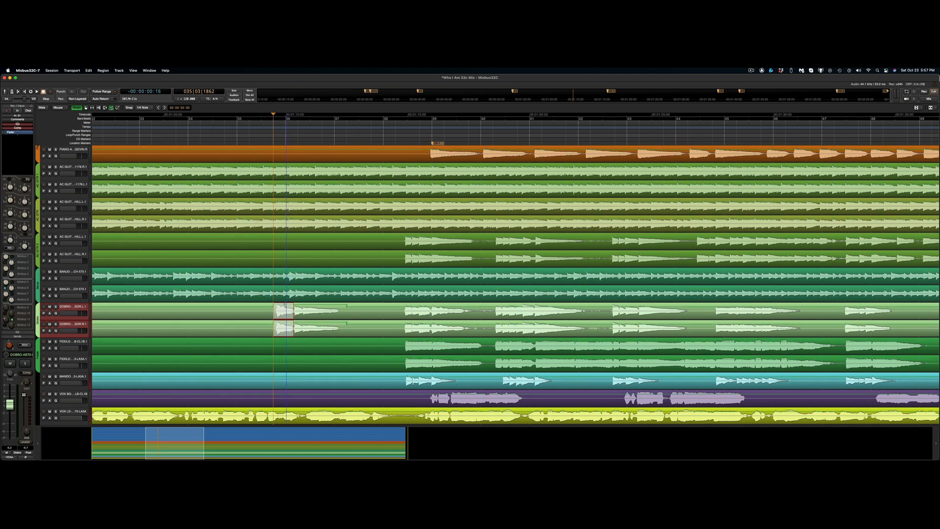
{"action": "left_click_drag", "start_coordinate": [285, 305], "coordinate": [312, 301]}
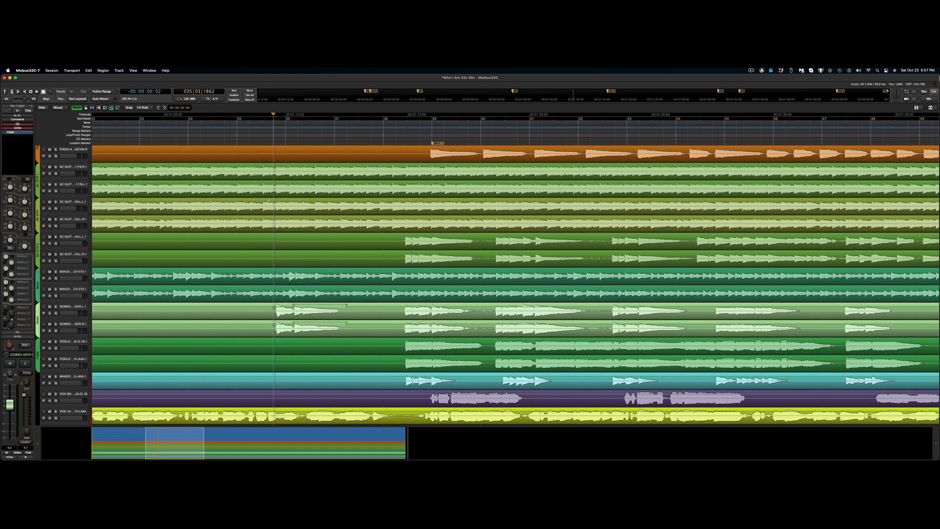
{"action": "left_click", "coordinate": [254, 144]}
{"action": "key", "text": "space"}
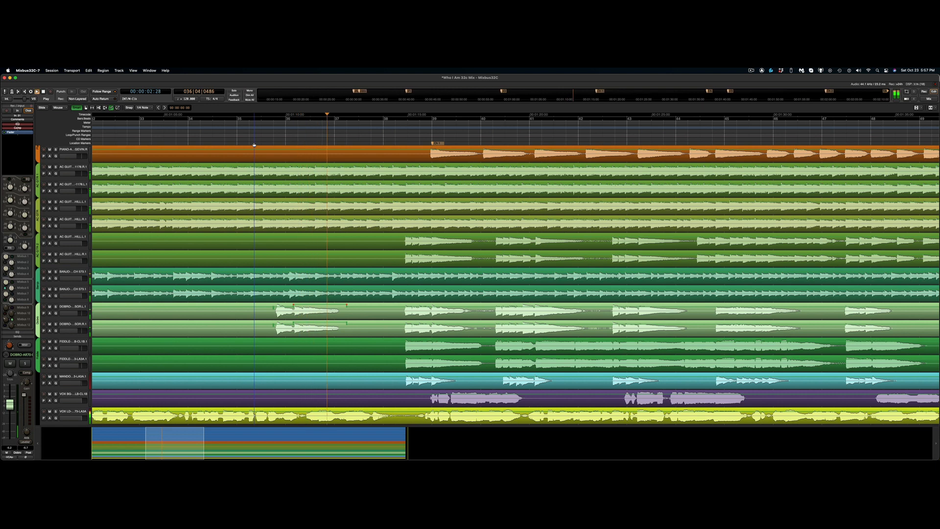
{"action": "key", "text": "g"}
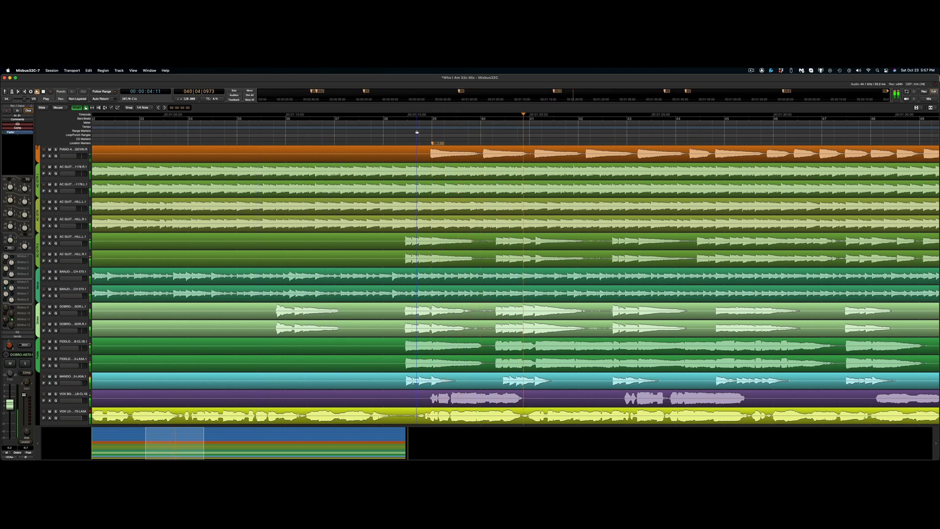
Continue listening to the mix past bar 52, and replay it from about bar 47 to review the dobro phrase after bar 49
{"action": "scroll", "coordinate": [417, 132], "scroll_direction": "down", "scroll_amount": 1}
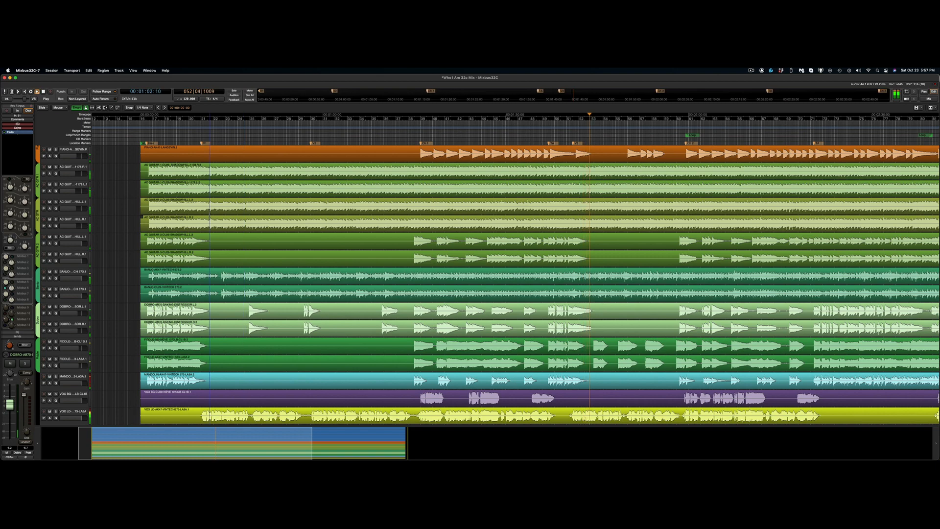
{"action": "key", "text": "space"}
{"action": "left_click", "coordinate": [547, 136]}
{"action": "key", "text": "equal"}
{"action": "key", "text": "equal"}
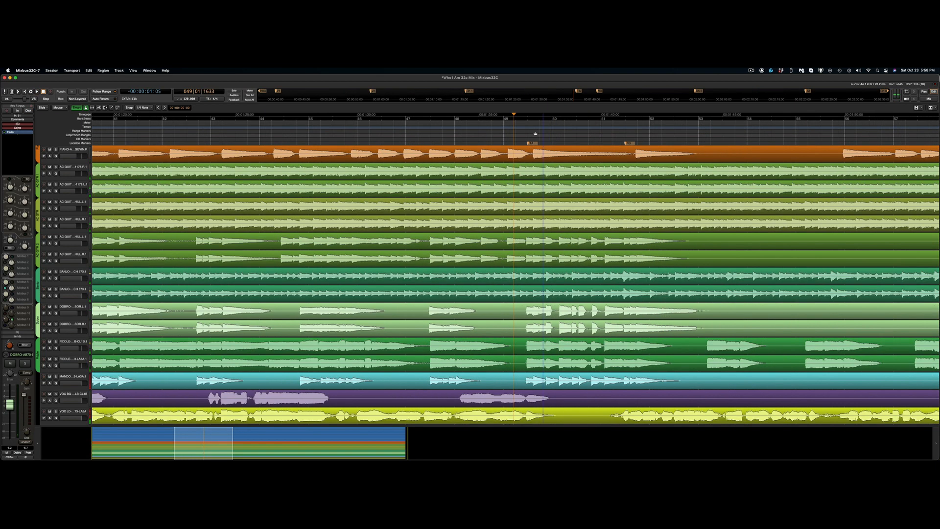
{"action": "left_click", "coordinate": [497, 133]}
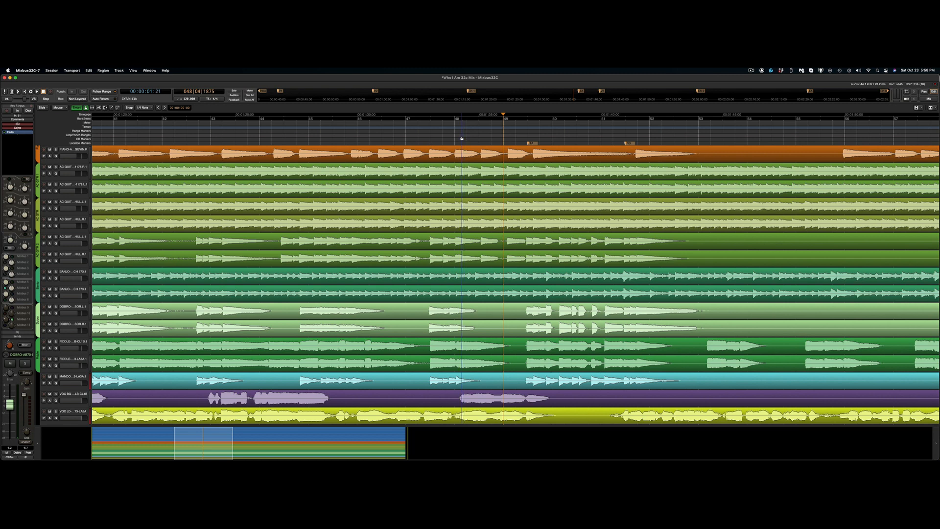
{"action": "left_click", "coordinate": [426, 131]}
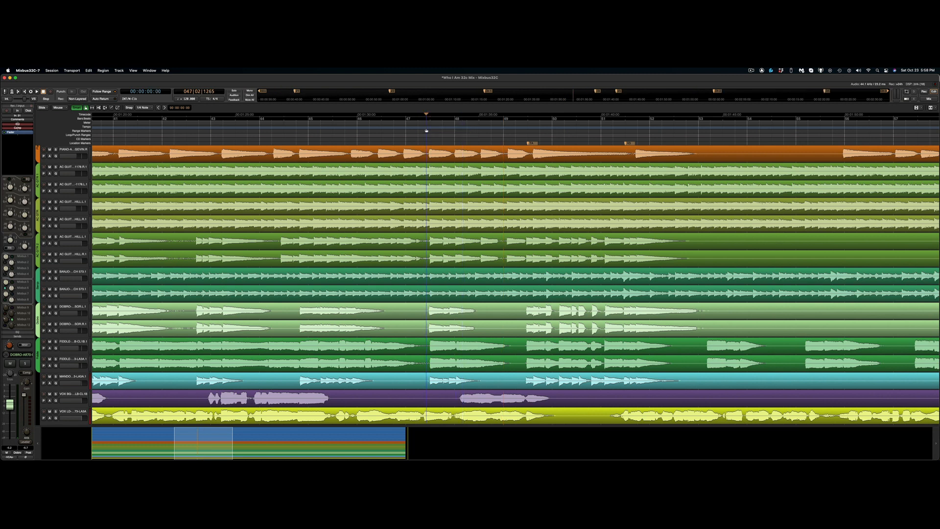
{"action": "key", "text": "space"}
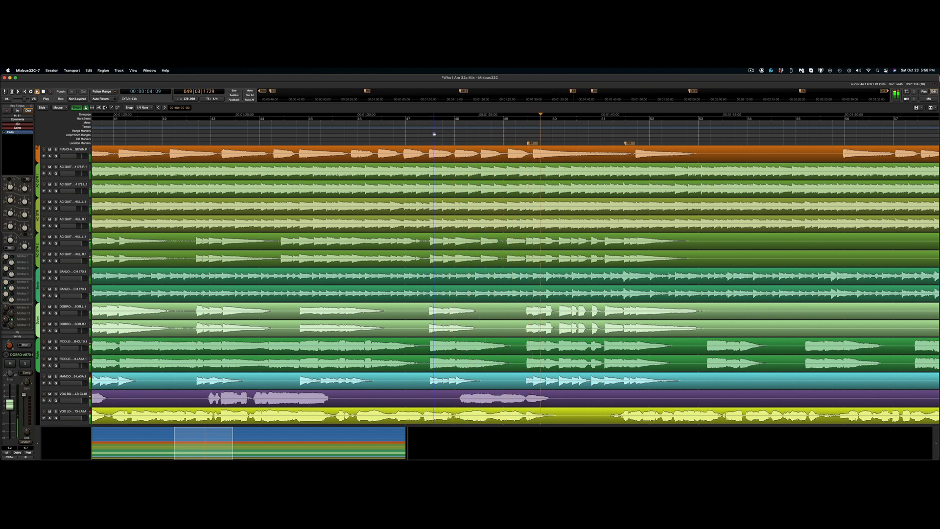
Solo the left dobro track briefly, unsolo it, and replay the passage from just after bar 49
{"action": "left_click", "coordinate": [56, 306]}
{"action": "left_click", "coordinate": [55, 307]}
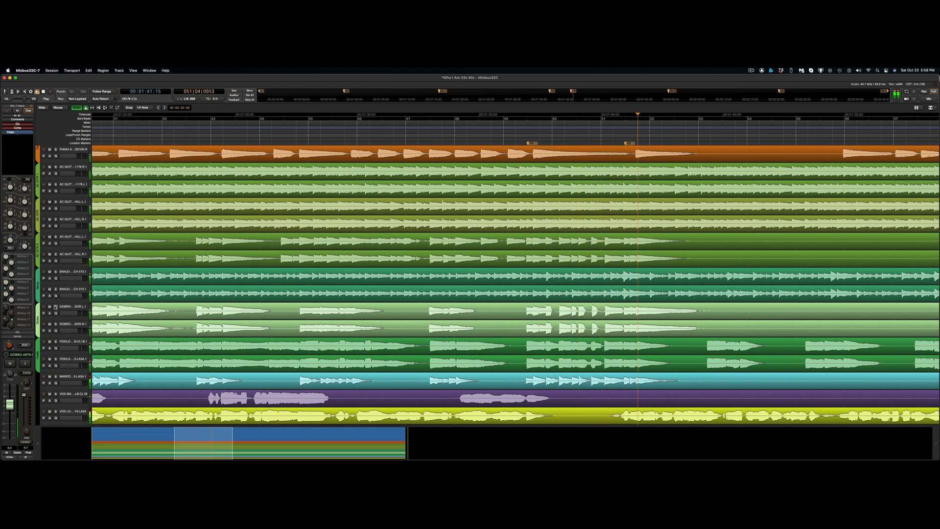
{"action": "left_click", "coordinate": [528, 134]}
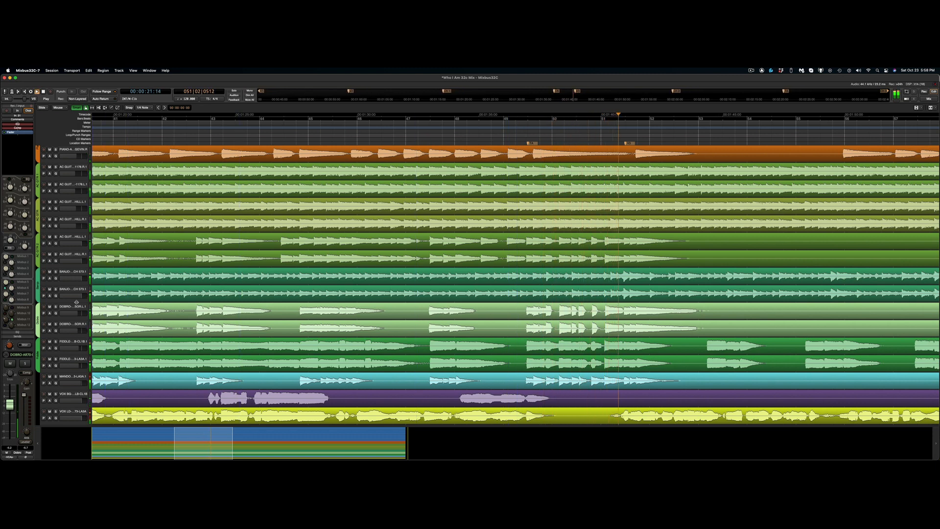
{"action": "key", "text": "space"}
Adjust the gain of the dobro phrase between bars 49 and 53 on both dobro tracks, and play it back from bar 48
{"action": "left_click_drag", "start_coordinate": [522, 307], "coordinate": [703, 320]}
{"action": "key", "text": "d"}
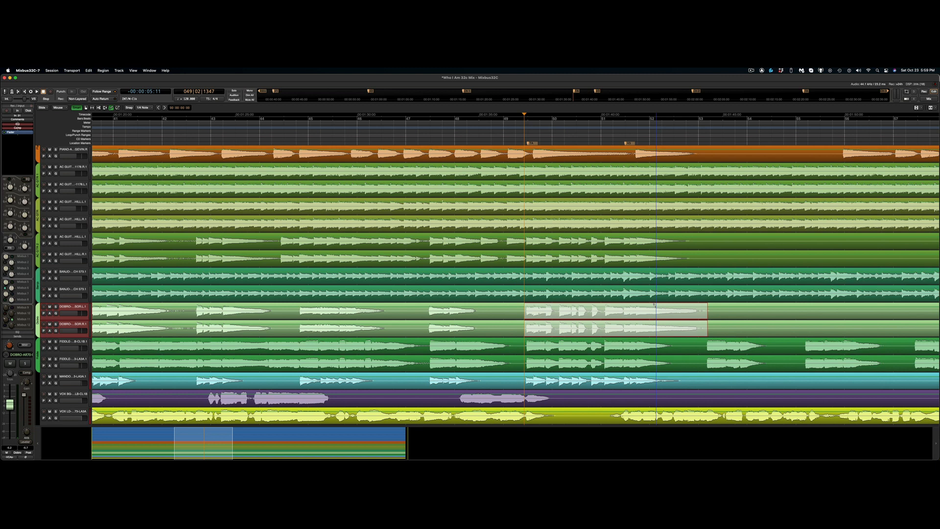
{"action": "left_click_drag", "start_coordinate": [654, 306], "coordinate": [652, 307]}
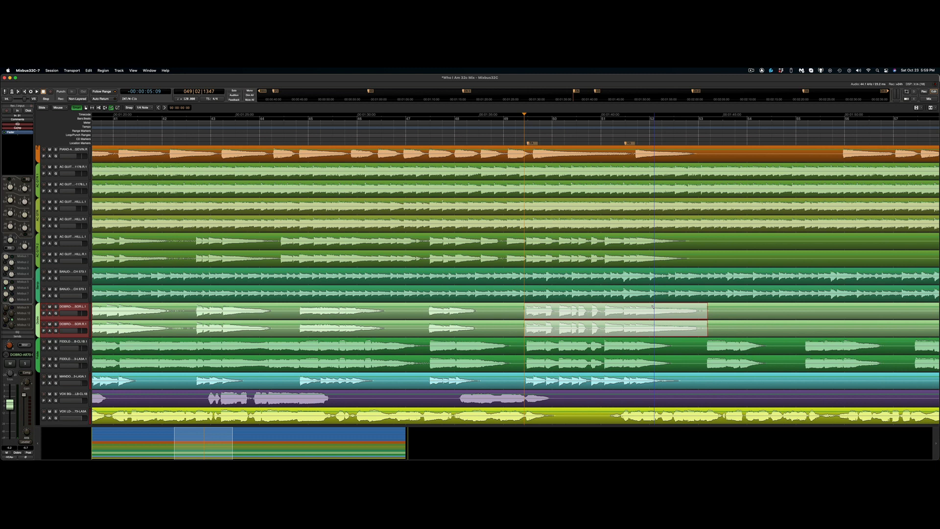
{"action": "key", "text": "g"}
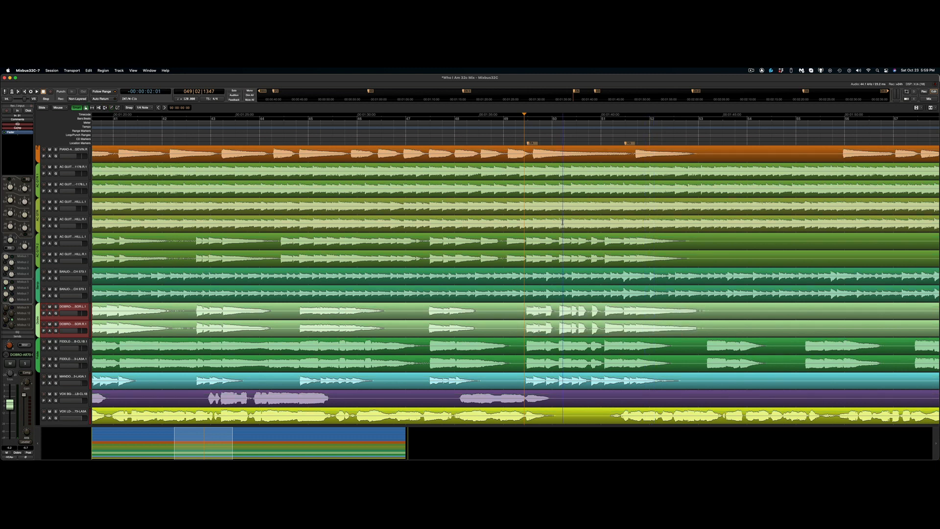
{"action": "left_click", "coordinate": [474, 133]}
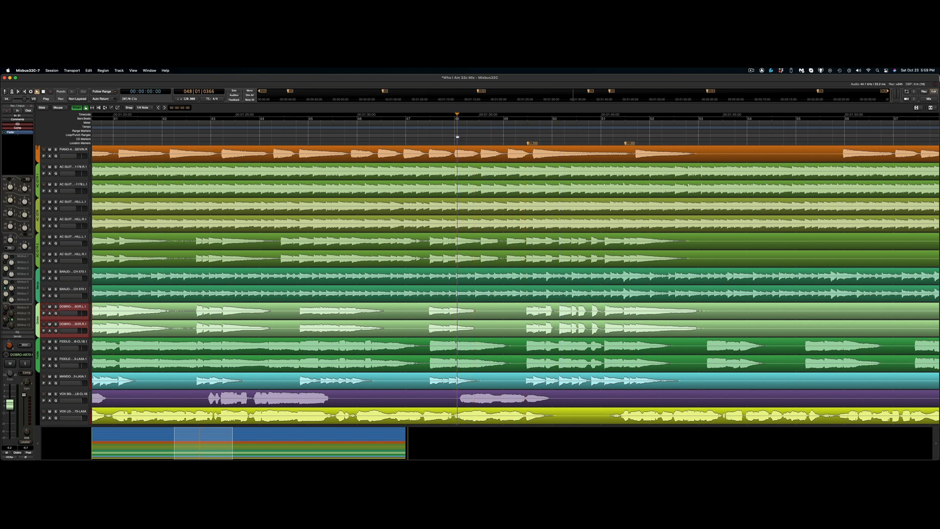
{"action": "key", "text": "space"}
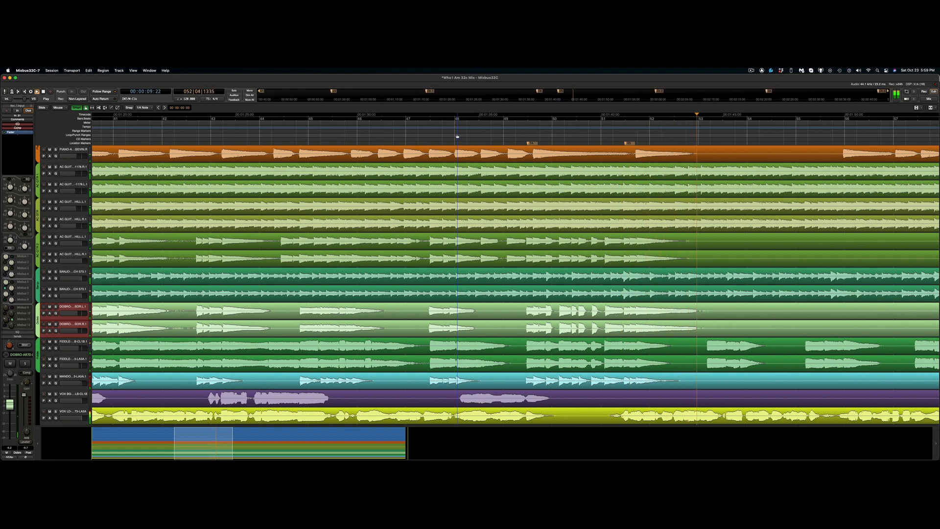
Play the mix from just after bar 51 to audition the fiddle phrases that start at bar 53
{"action": "scroll", "coordinate": [591, 145], "scroll_direction": "down", "scroll_amount": 2}
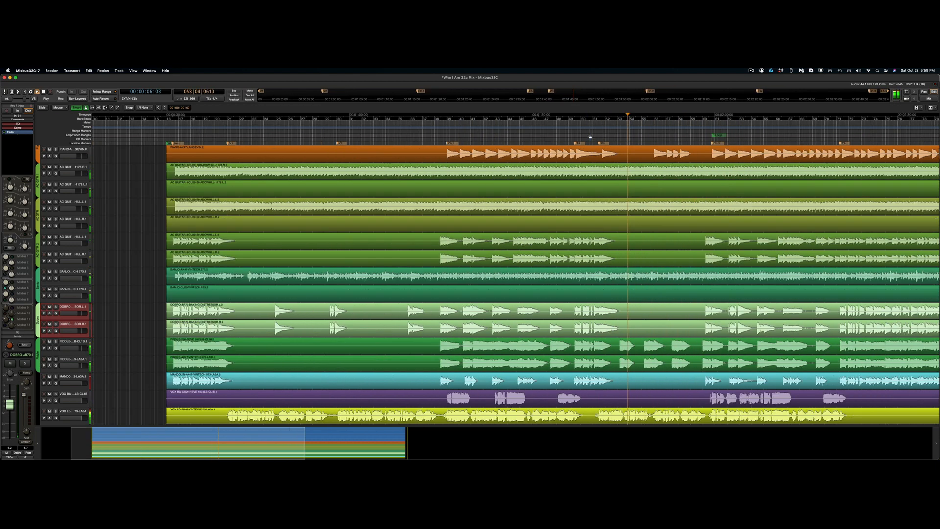
{"action": "scroll", "coordinate": [609, 136], "scroll_direction": "up", "scroll_amount": 1}
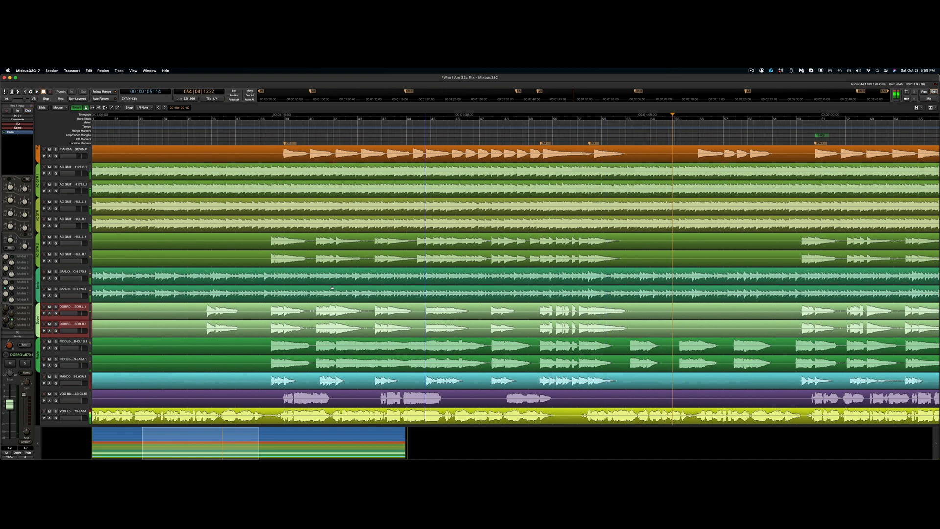
{"action": "scroll", "coordinate": [397, 143], "scroll_direction": "down", "scroll_amount": 2}
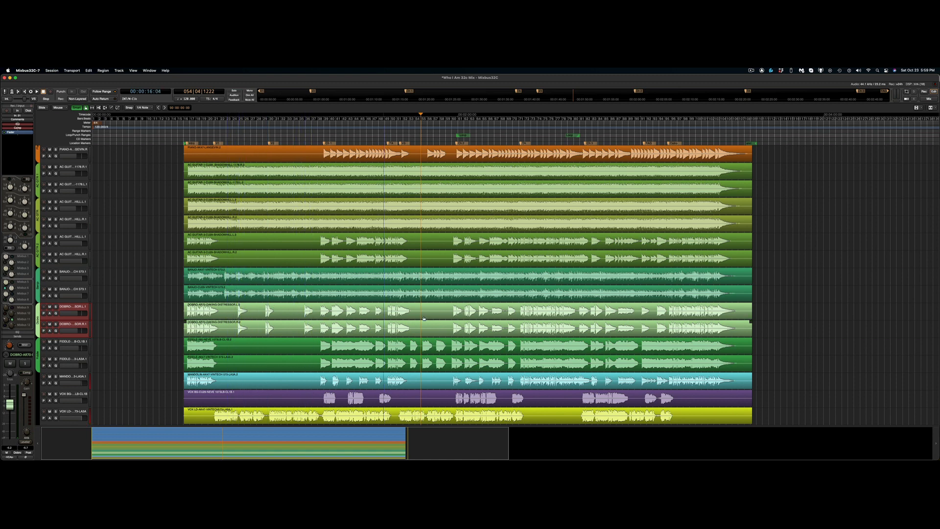
{"action": "scroll", "coordinate": [424, 141], "scroll_direction": "up", "scroll_amount": 2}
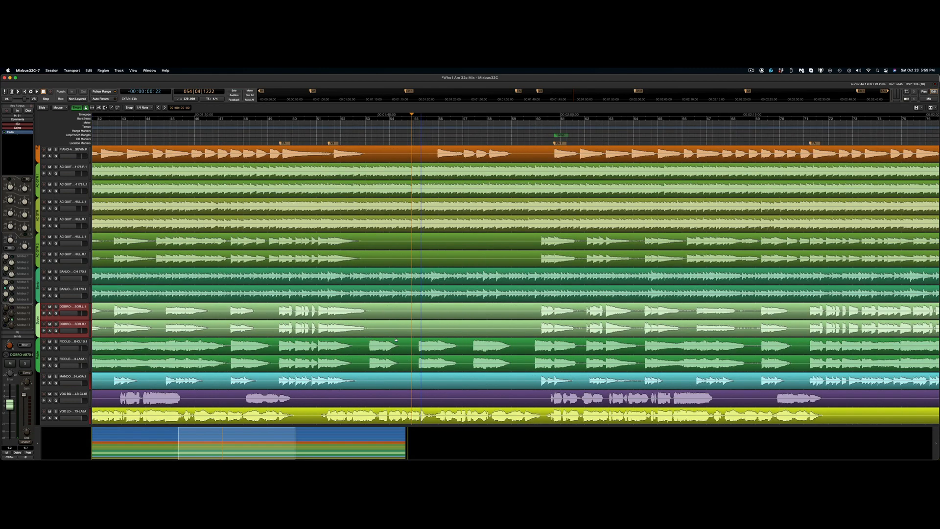
{"action": "left_click", "coordinate": [327, 134]}
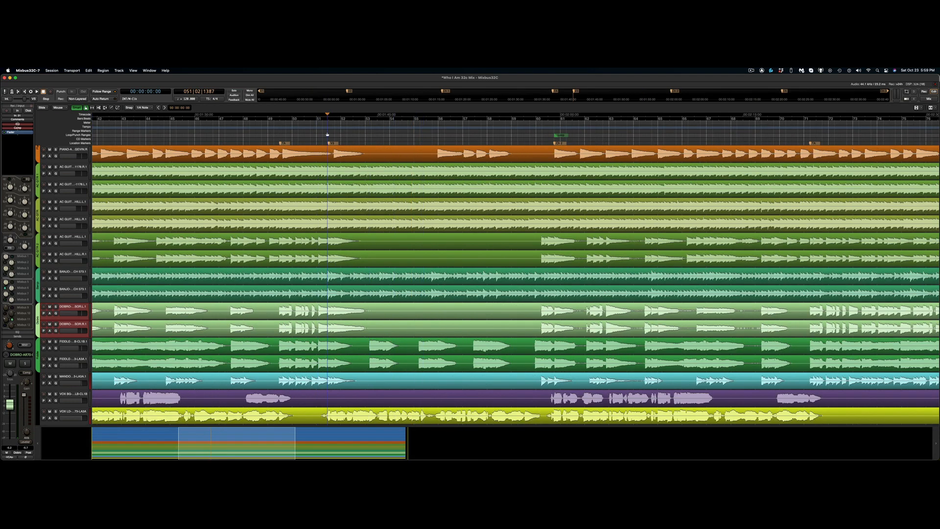
{"action": "key", "text": "space"}
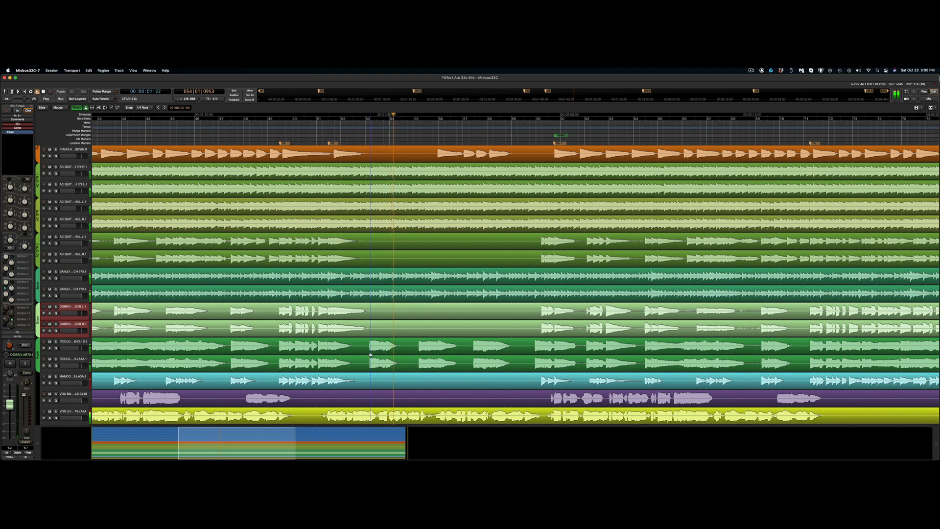
{"action": "key", "text": "space"}
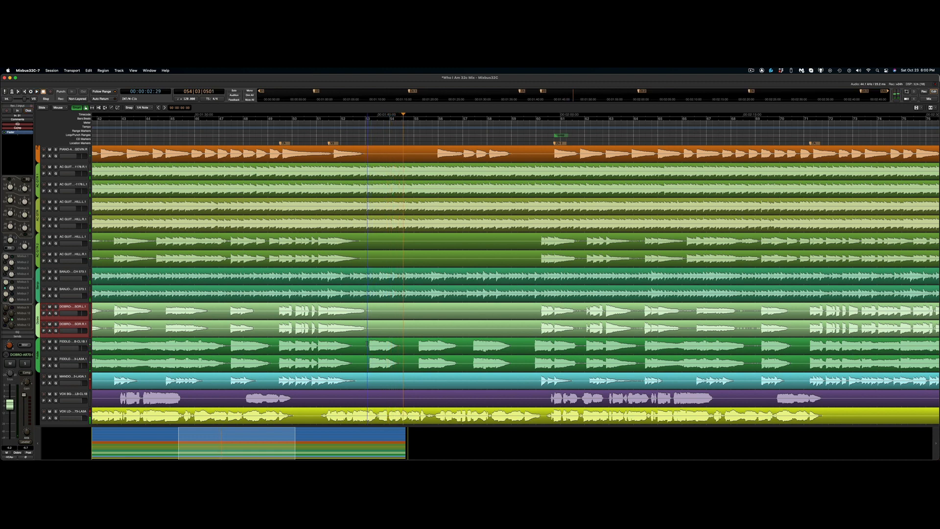
Lower the gain of the fiddle phrases between bars 53 and 59 on both fiddle tracks, and play them back from before bar 53
{"action": "left_click_drag", "start_coordinate": [368, 343], "coordinate": [518, 362]}
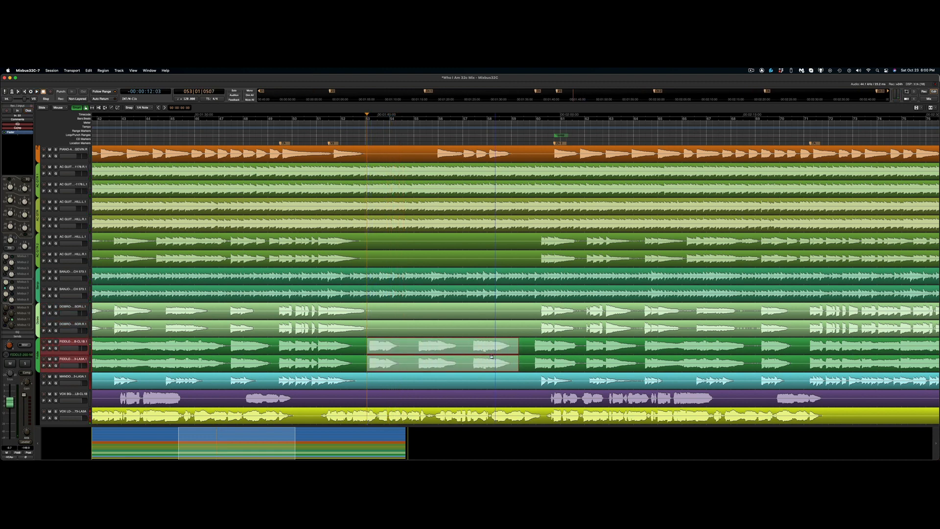
{"action": "key", "text": "d"}
{"action": "left_click_drag", "start_coordinate": [475, 341], "coordinate": [475, 345]}
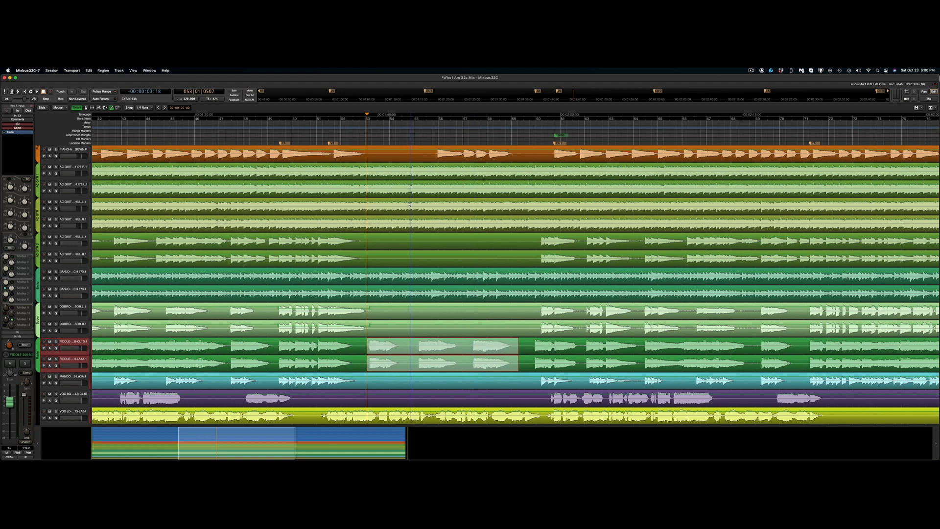
{"action": "key", "text": "g"}
{"action": "left_click", "coordinate": [350, 137]}
{"action": "key", "text": "space"}
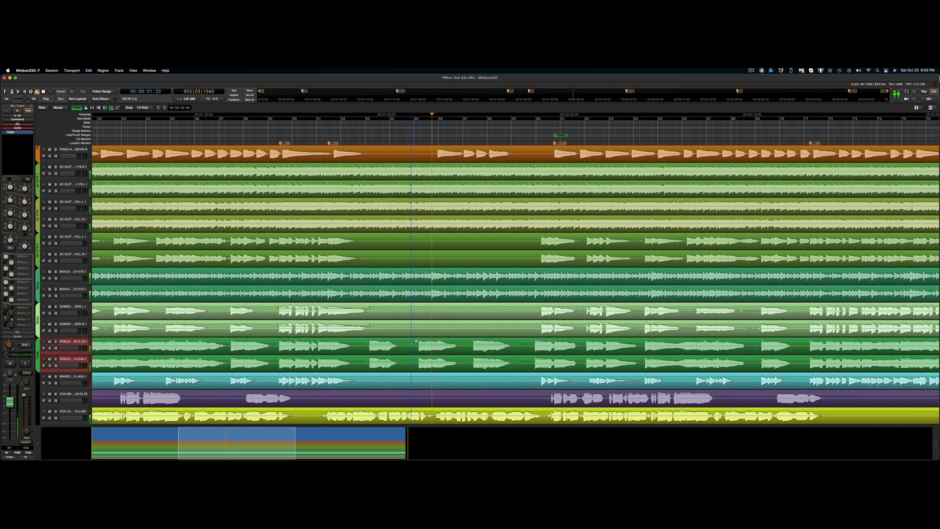
Fine-tune the gain of the fiddle phrases after bar 53 during playback, and stop playback
{"action": "left_click", "coordinate": [416, 341]}
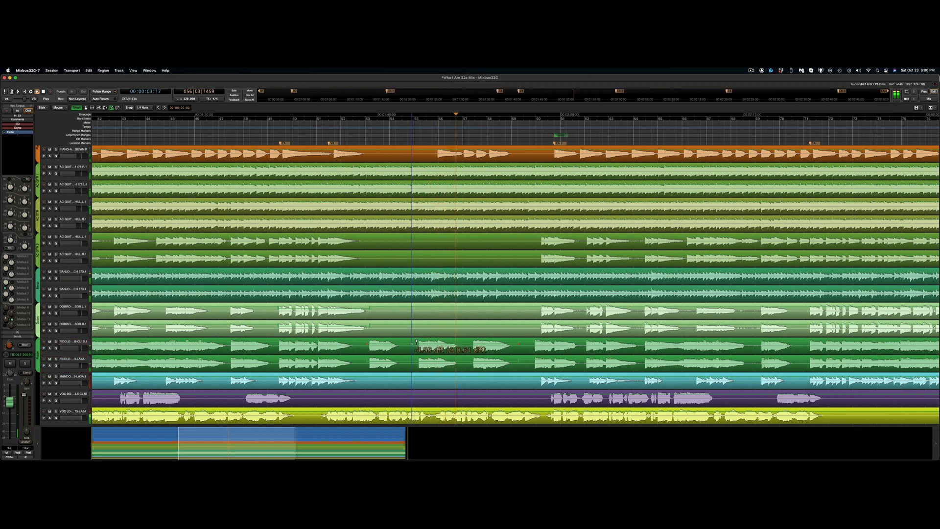
{"action": "key", "text": "space"}
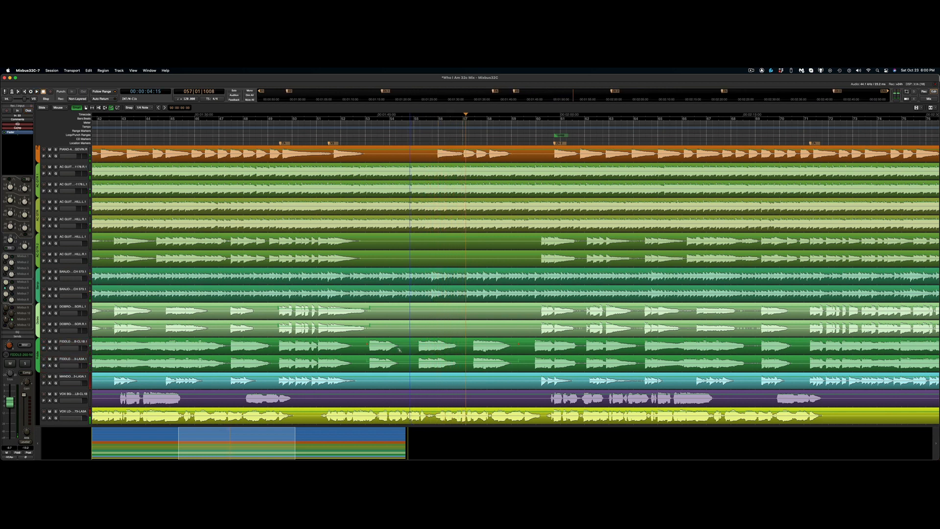
{"action": "key", "text": "g"}
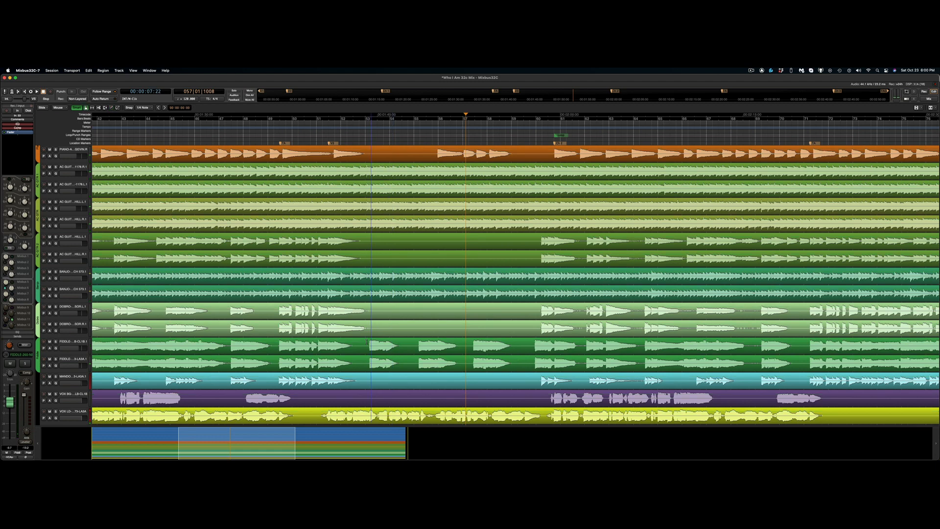
Slightly lower the gain of only the first fiddle phrase at bar 53 on both fiddle tracks
{"action": "left_click_drag", "start_coordinate": [367, 342], "coordinate": [404, 368]}
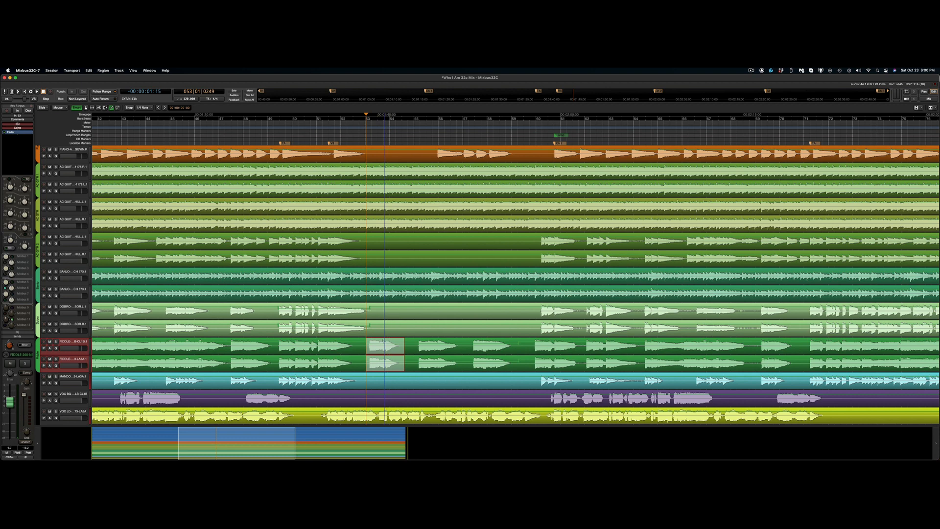
{"action": "left_click_drag", "start_coordinate": [385, 344], "coordinate": [384, 345]}
{"action": "key", "text": "g"}
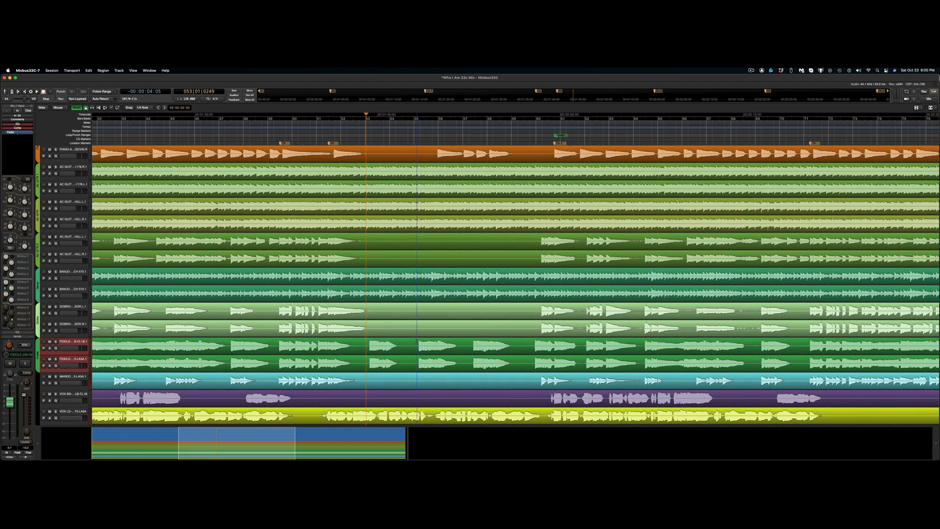
Adjust the gain of the fiddle phrase at bar 55 and play the mix from just before bar 52
{"action": "mouse_move", "coordinate": [416, 341]}
{"action": "left_mouse_down"}
{"action": "mouse_move", "coordinate": [459, 361]}
{"action": "mouse_move", "coordinate": [445, 340]}
{"action": "left_mouse_up"}
{"action": "key", "text": "d"}
{"action": "key", "text": "g"}
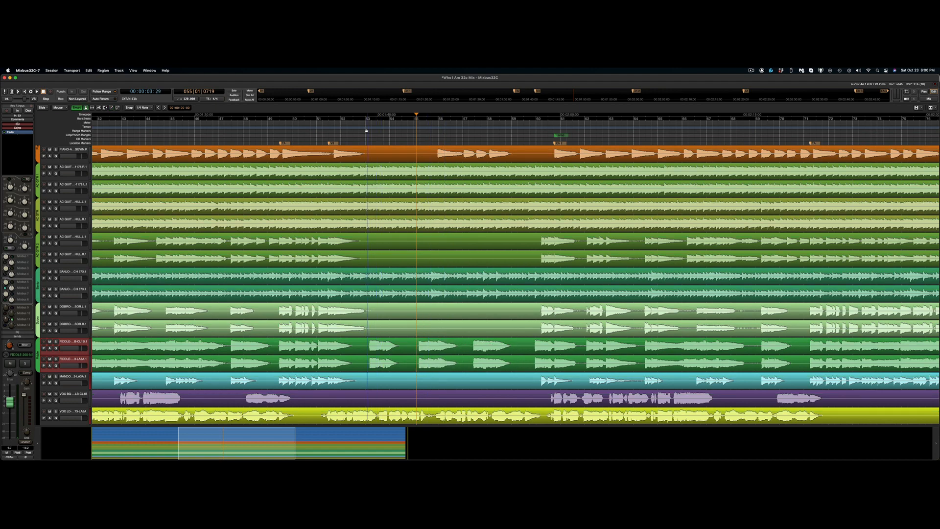
{"action": "left_click", "coordinate": [334, 132]}
{"action": "key", "text": "space"}
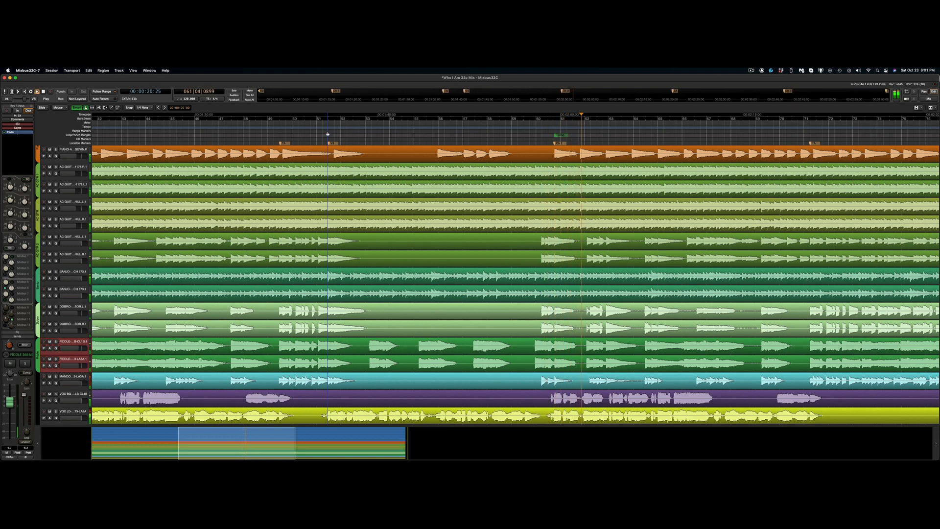
Solo the mandolin track briefly during playback after bar 61, unsolo it and stop playback
{"action": "left_click", "coordinate": [56, 376]}
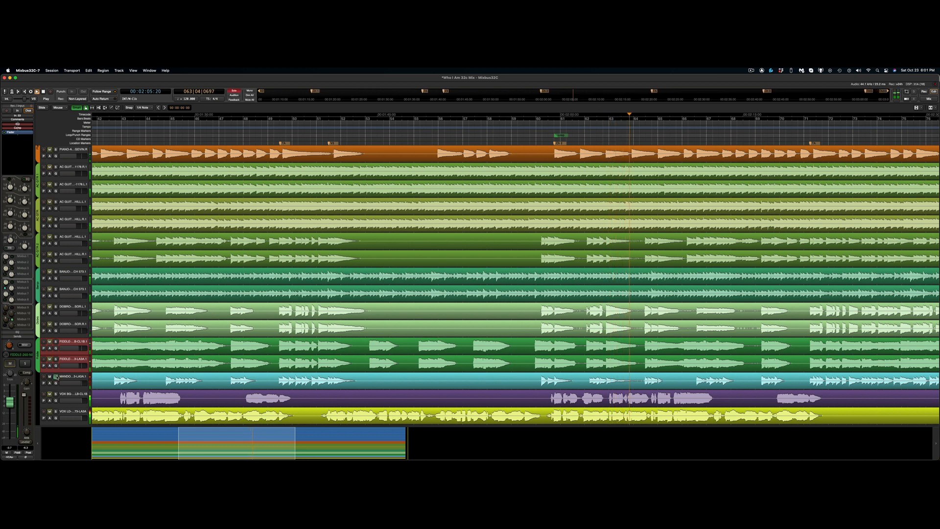
{"action": "left_click", "coordinate": [56, 376]}
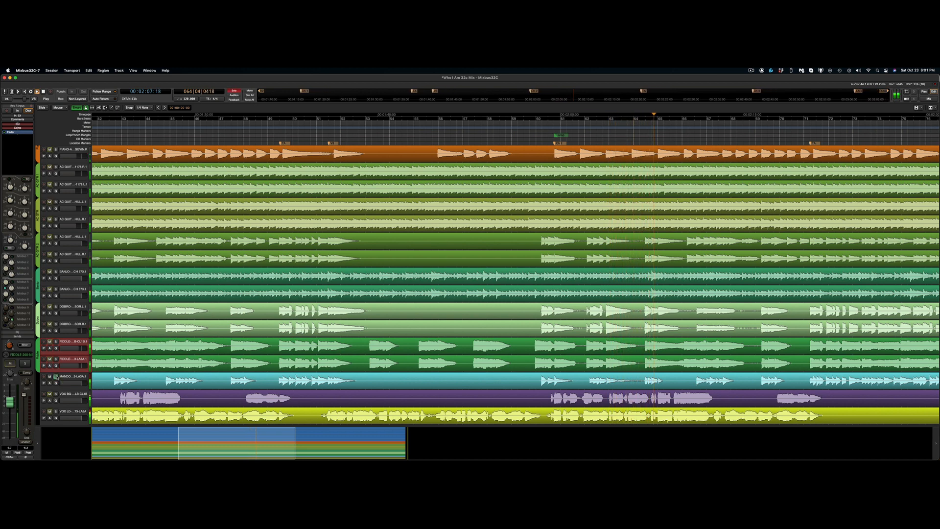
{"action": "key", "text": "space"}
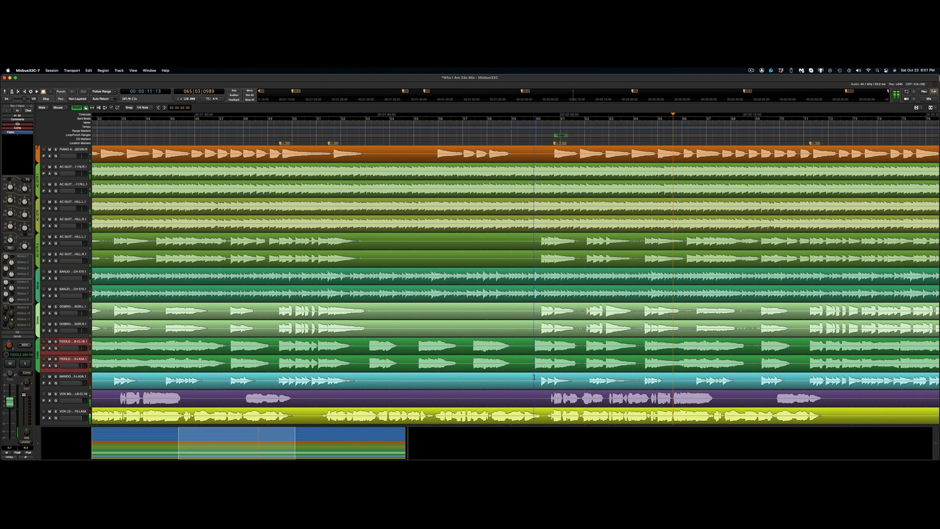
Slightly raise the mandolin gain from bar 60 to just before bar 71, and play it back from just before bar 60
{"action": "left_click_drag", "start_coordinate": [536, 376], "coordinate": [780, 379]}
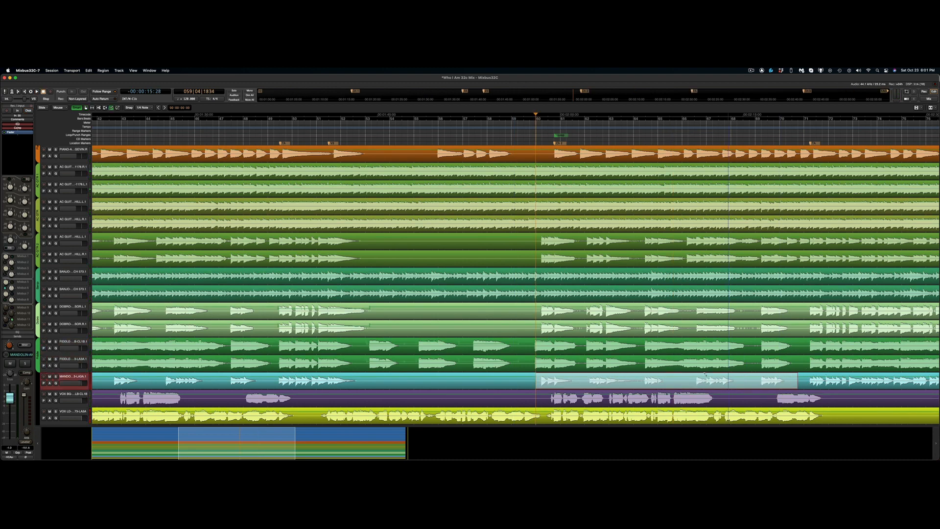
{"action": "left_click_drag", "start_coordinate": [683, 376], "coordinate": [684, 374]}
{"action": "key", "text": "g"}
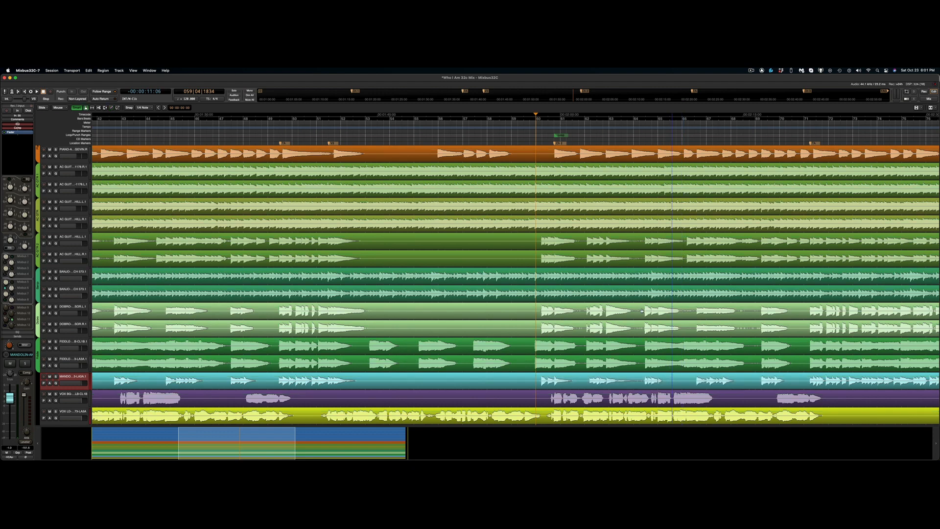
{"action": "left_click", "coordinate": [531, 136]}
{"action": "key", "text": "space"}
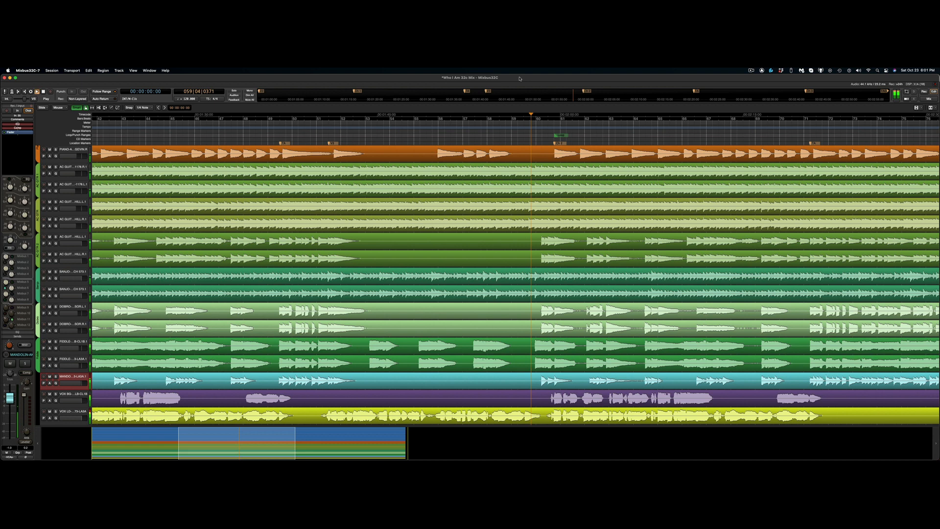
{"action": "key", "text": "space"}
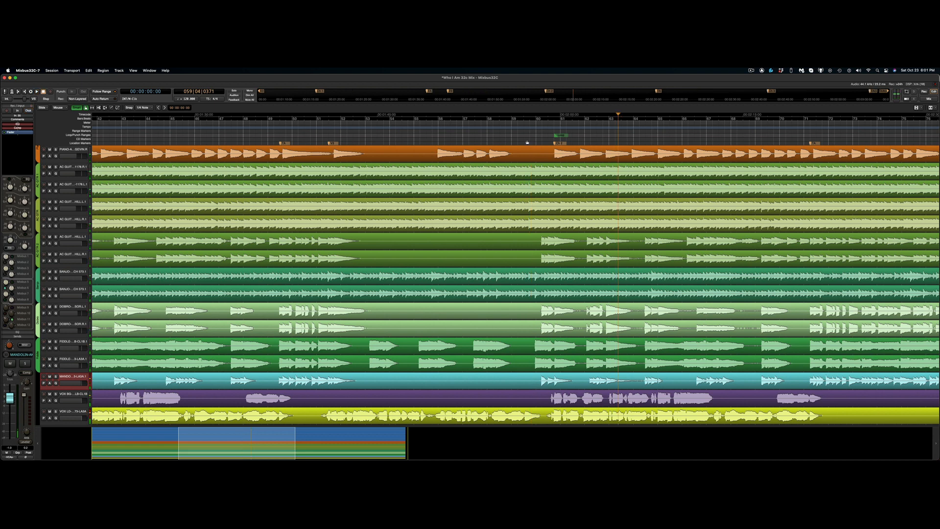
Move the playhead to the middle of bar 59, save the session and start playback from there
{"action": "left_click", "coordinate": [526, 126]}
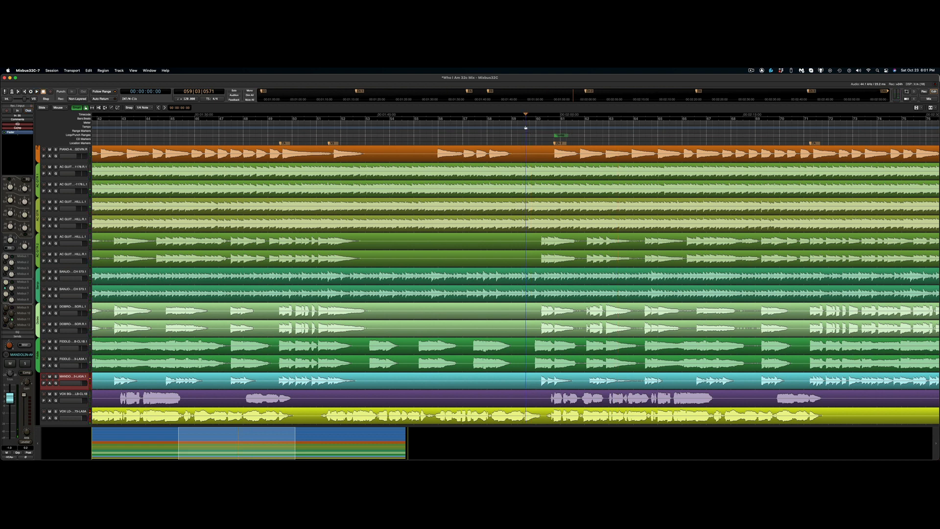
{"action": "key", "text": "super+s"}
{"action": "key", "text": "space"}
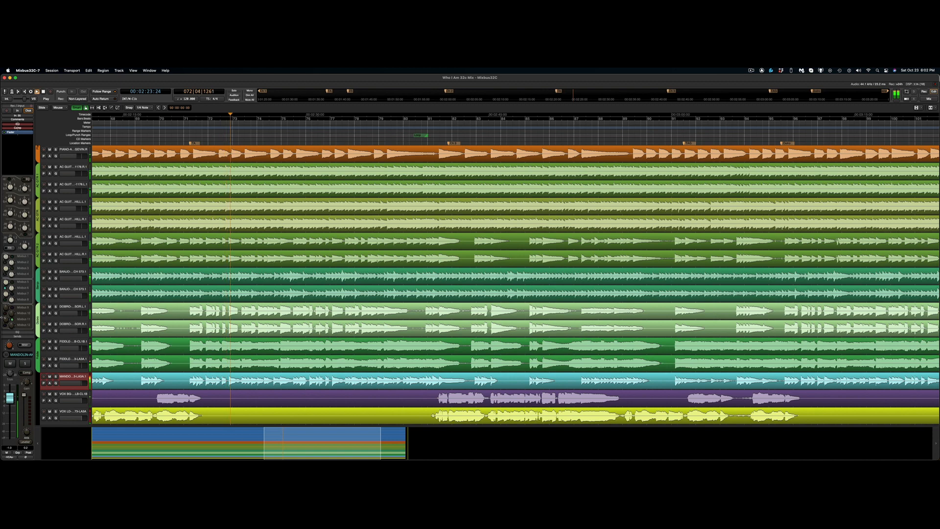
Solo both dobro tracks briefly during playback after bar 72, unsolo them, and keep listening until about bar 90
{"action": "left_click", "coordinate": [55, 324]}
{"action": "left_click", "coordinate": [55, 307]}
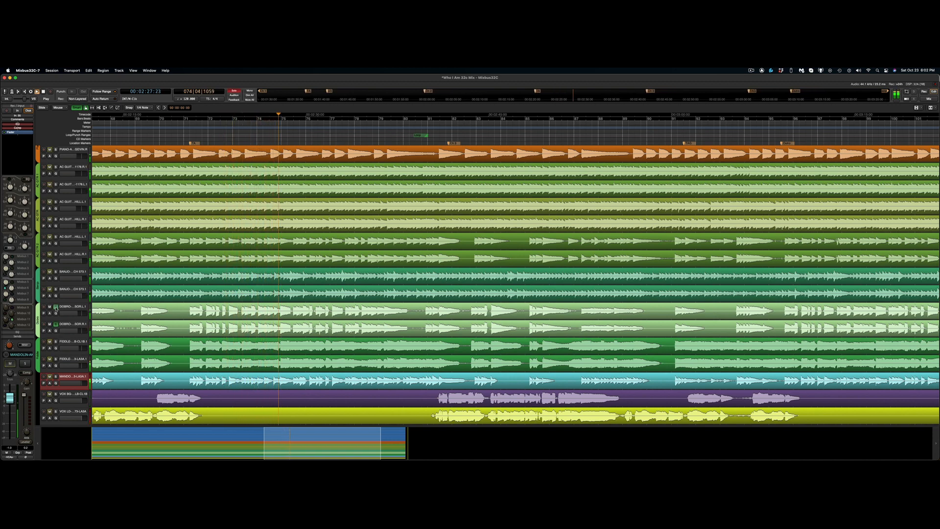
{"action": "left_click", "coordinate": [56, 306]}
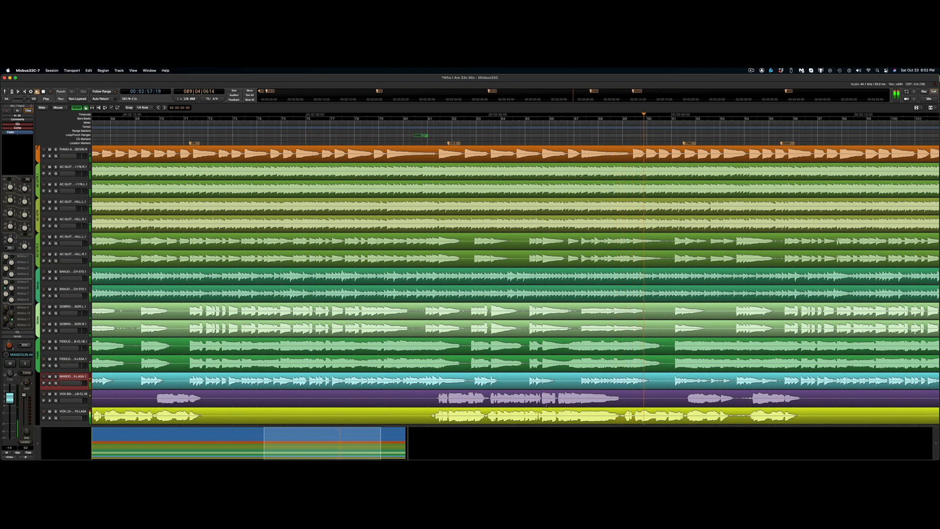
{"action": "key", "text": "space"}
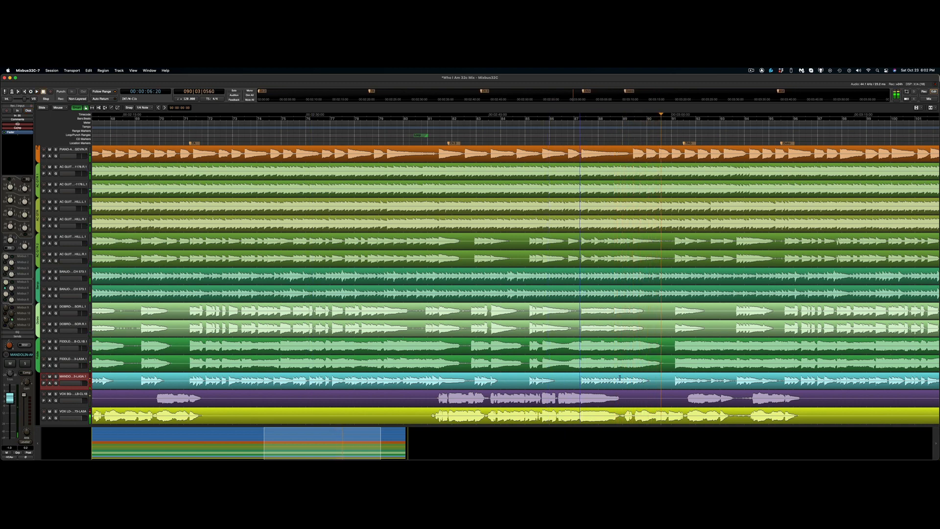
Adjust the gain of the mandolin phrase between bars 87 and 90, and play the mix until about bar 100
{"action": "left_click_drag", "start_coordinate": [579, 378], "coordinate": [638, 376]}
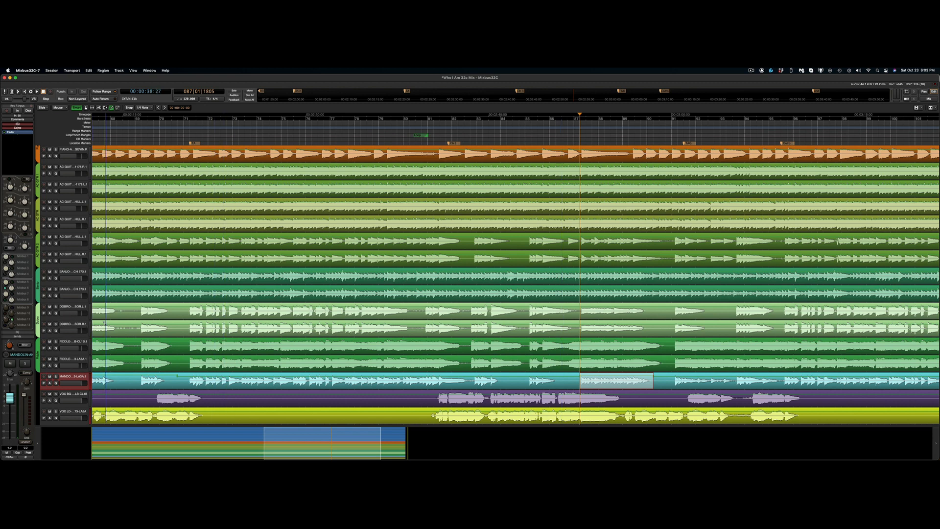
{"action": "key", "text": "Escape"}
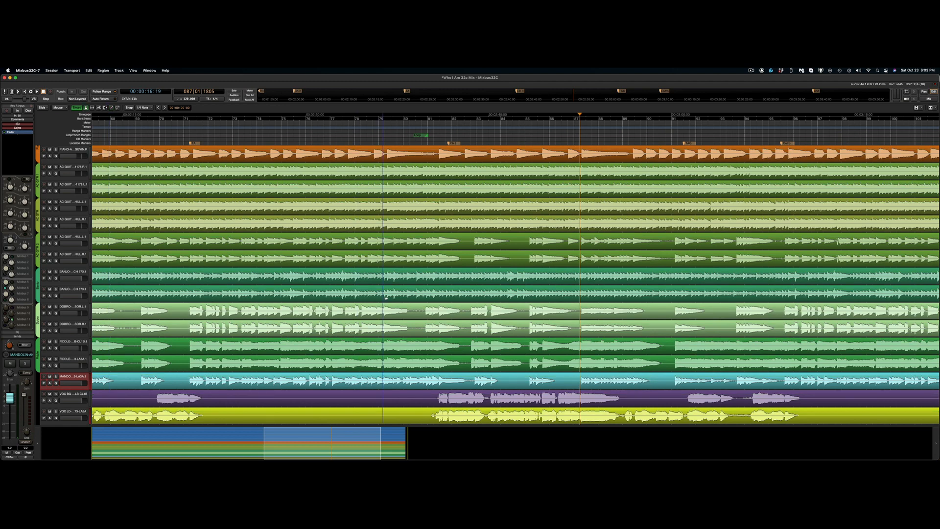
{"action": "key", "text": "space"}
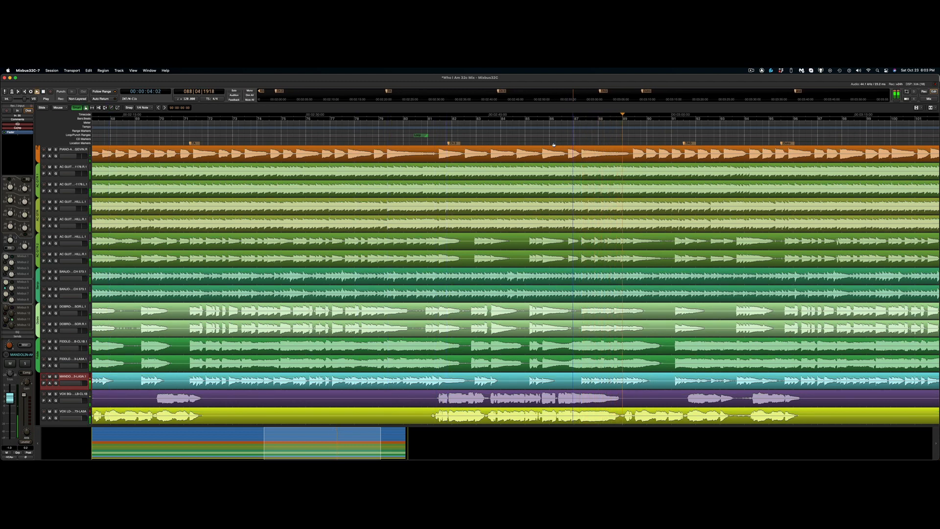
{"action": "scroll", "coordinate": [564, 138], "scroll_direction": "down", "scroll_amount": 2}
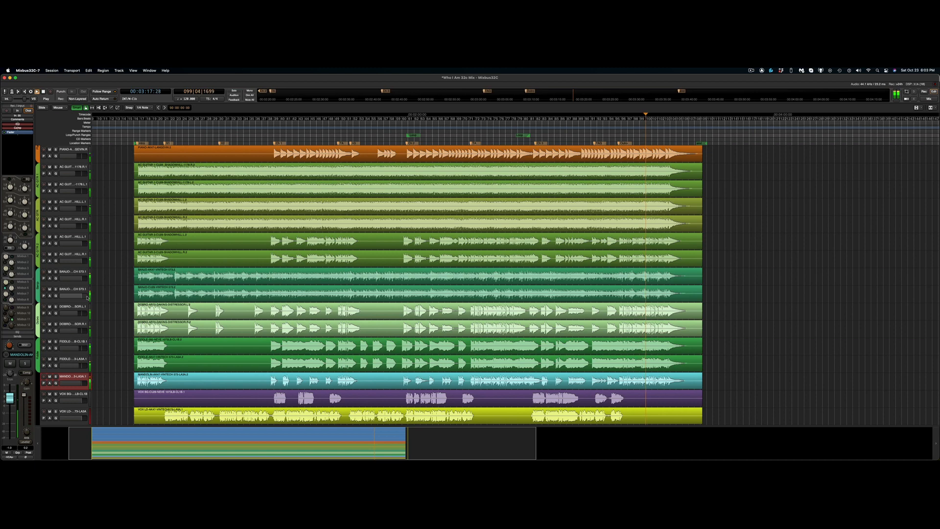
{"action": "key", "text": "space"}
Bring the drum tracks into view around bars 90 to 105, and audition them from just before bar 100 and from bar 95
{"action": "scroll", "coordinate": [87, 297], "scroll_direction": "up", "scroll_amount": 15}
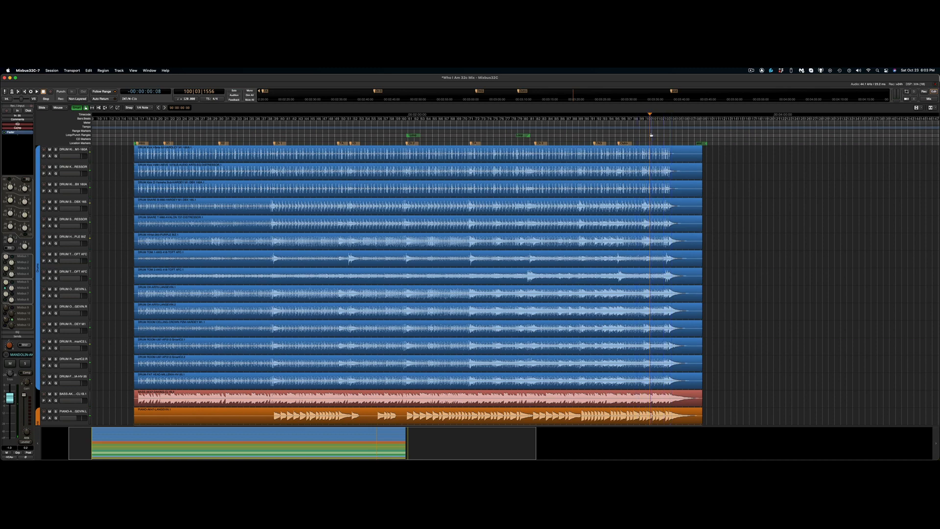
{"action": "scroll", "coordinate": [651, 135], "scroll_direction": "up", "scroll_amount": 4}
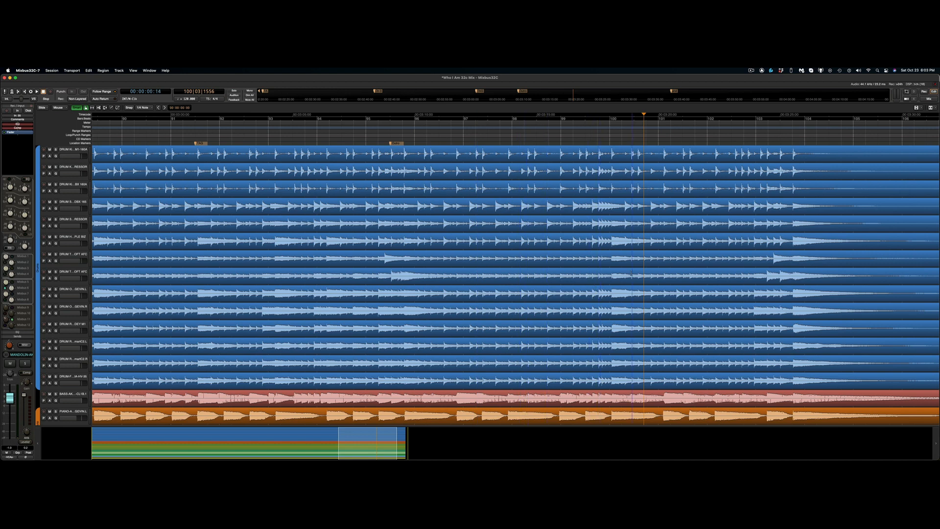
{"action": "left_click", "coordinate": [606, 135]}
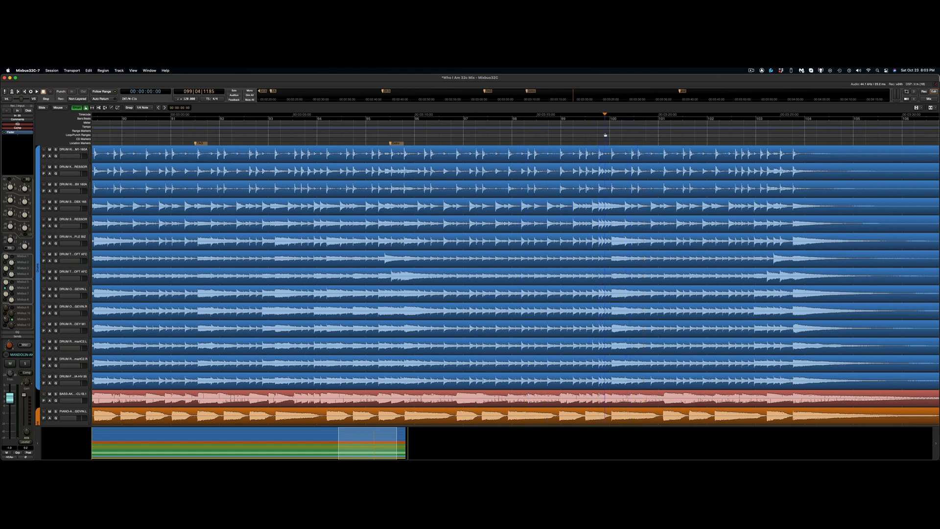
{"action": "key", "text": "space"}
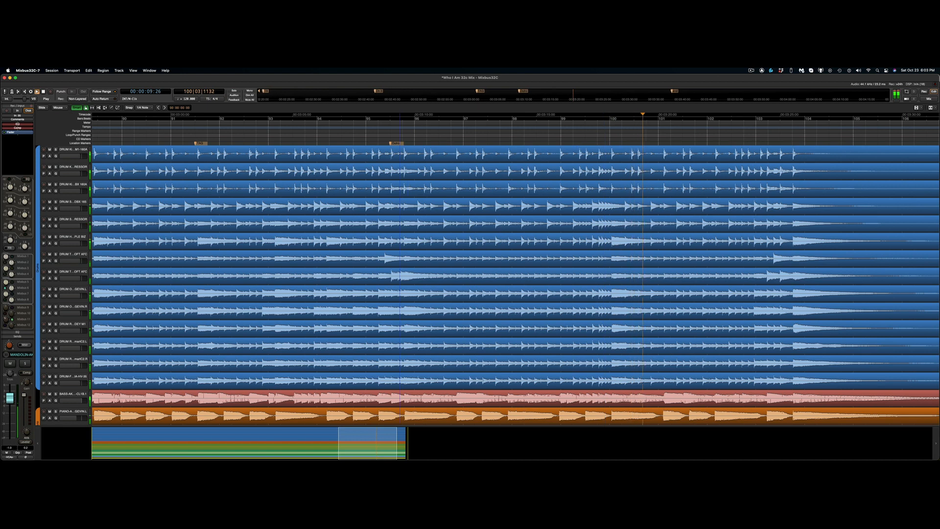
{"action": "left_click", "coordinate": [368, 136]}
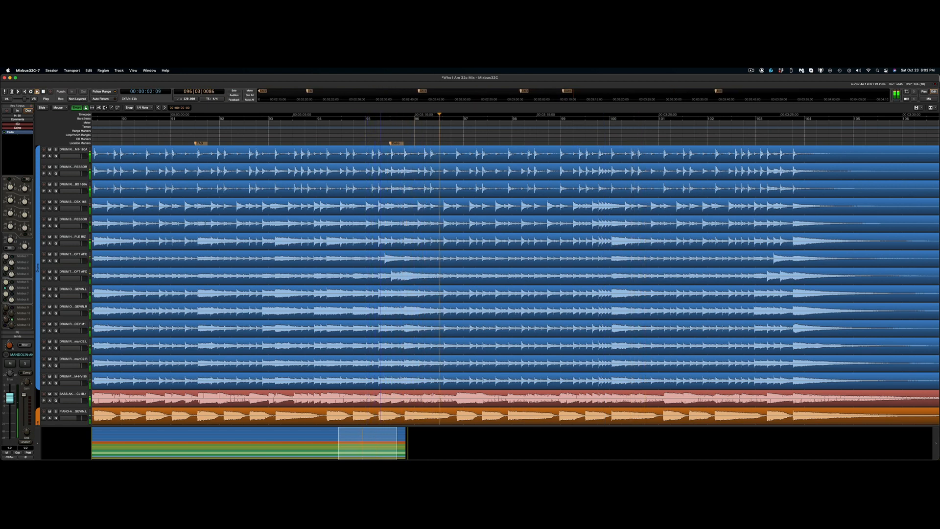
{"action": "key", "text": "space"}
Show the drum channels of Mixbus 1 in the mixer, and slightly lower the faders and compressor thresholds of both overhead channels
{"action": "key", "text": "alt+m"}
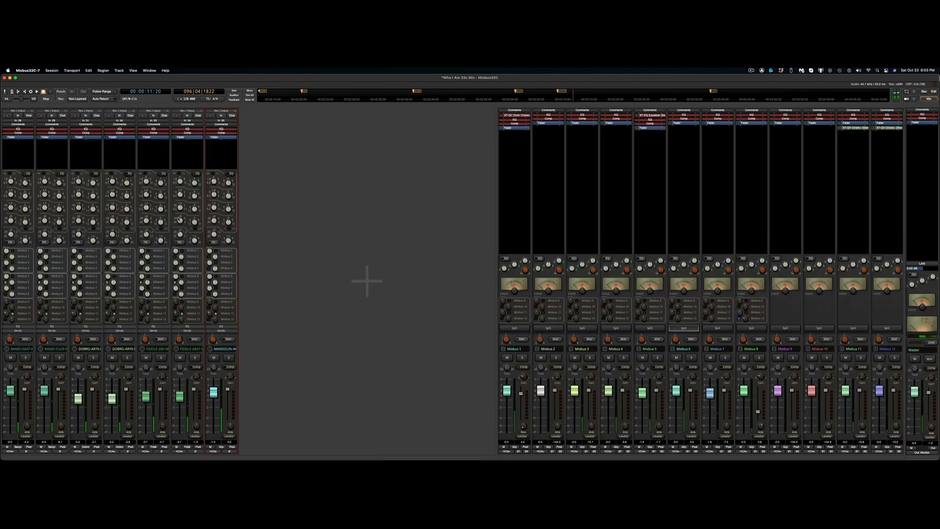
{"action": "left_click", "coordinate": [514, 327]}
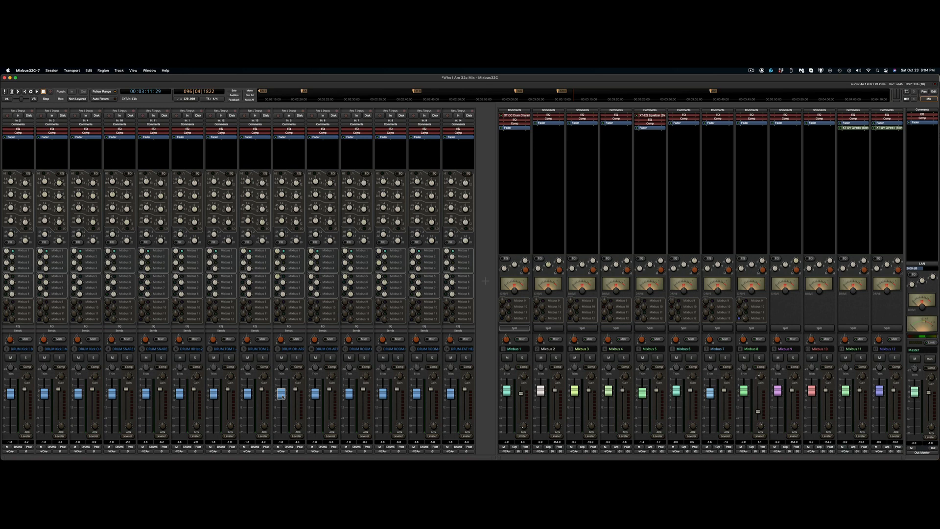
{"action": "left_click_drag", "start_coordinate": [282, 397], "coordinate": [298, 432]}
{"action": "left_click_drag", "start_coordinate": [329, 389], "coordinate": [335, 439]}
{"action": "left_click_drag", "start_coordinate": [295, 403], "coordinate": [298, 450]}
{"action": "left_click_drag", "start_coordinate": [331, 427], "coordinate": [327, 460]}
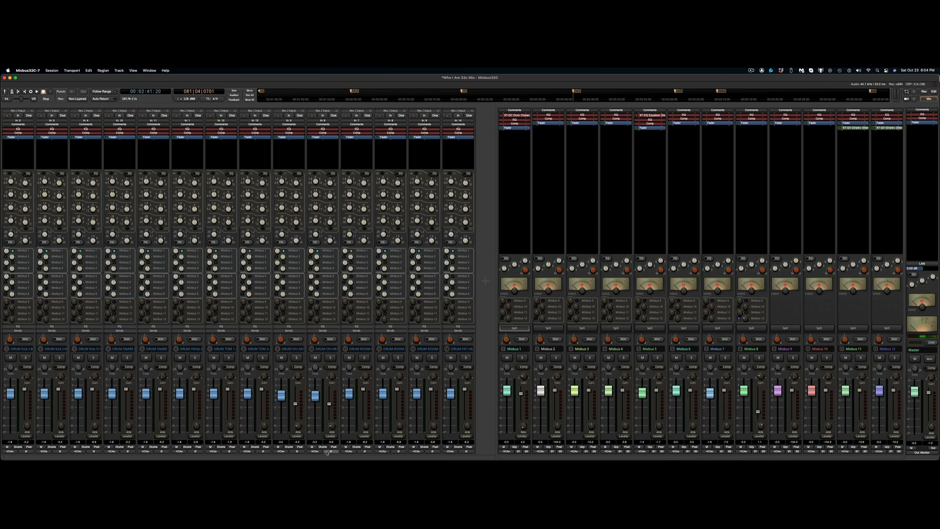
Solo both drum overhead channels during playback, lower their compressor thresholds a little further, unsolo them and stop playback
{"action": "key", "text": "space"}
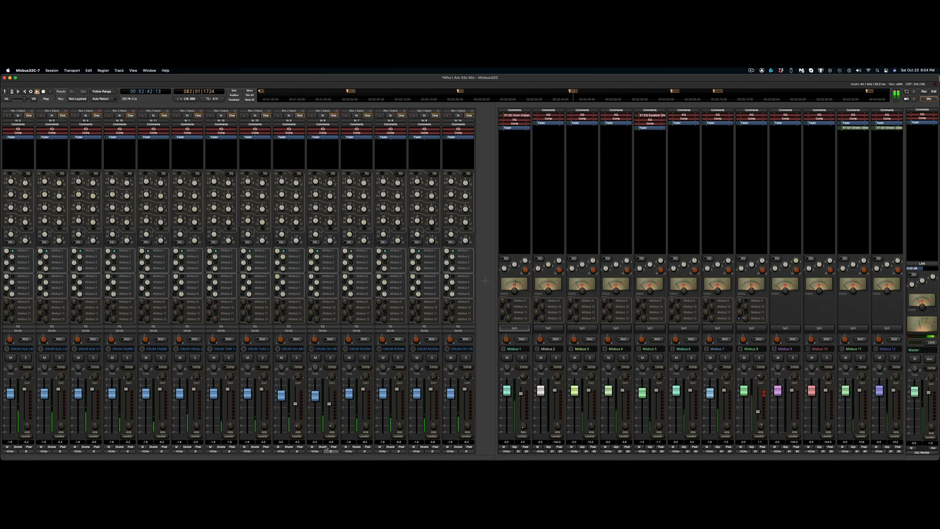
{"action": "left_click", "coordinate": [332, 358]}
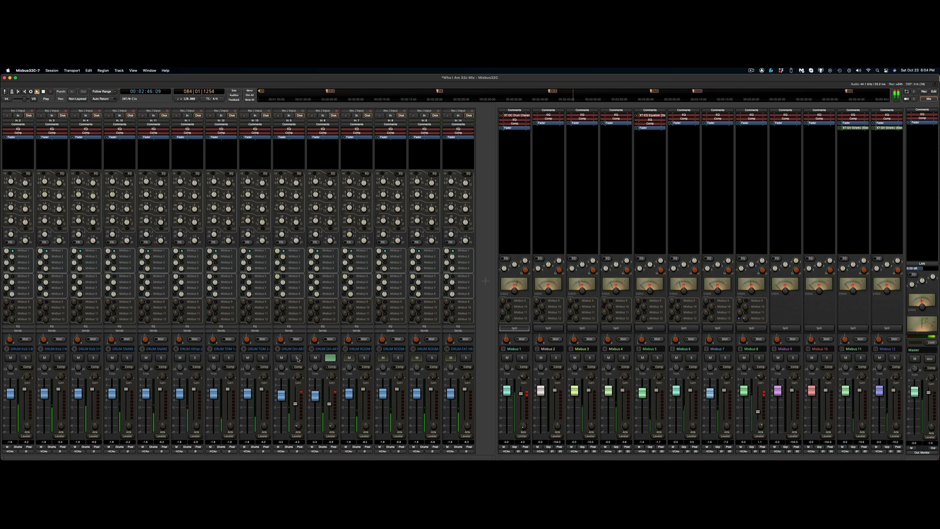
{"action": "left_click", "coordinate": [296, 358]}
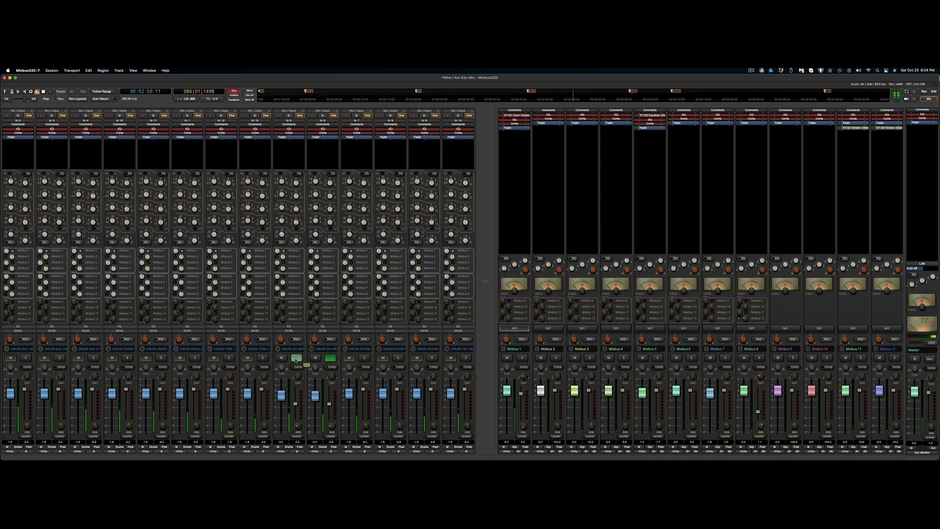
{"action": "left_click_drag", "start_coordinate": [295, 404], "coordinate": [329, 423]}
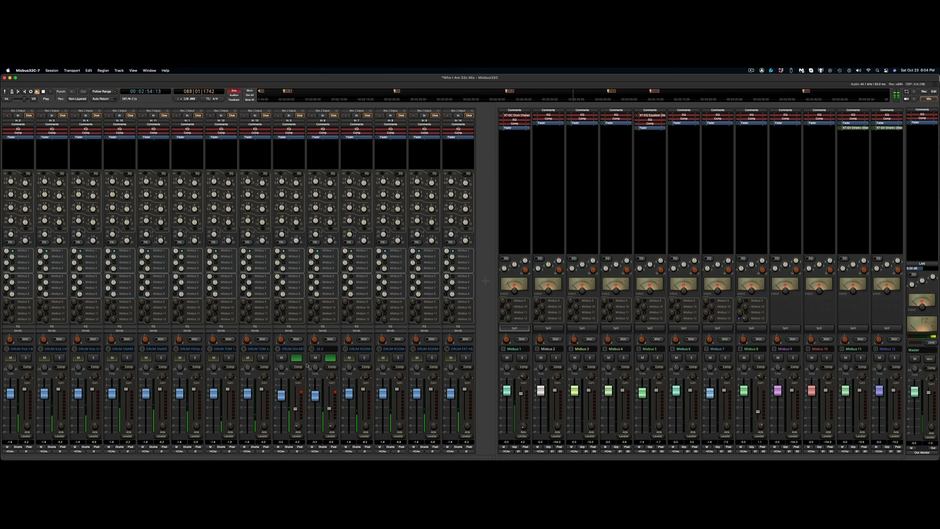
{"action": "left_click", "coordinate": [332, 358]}
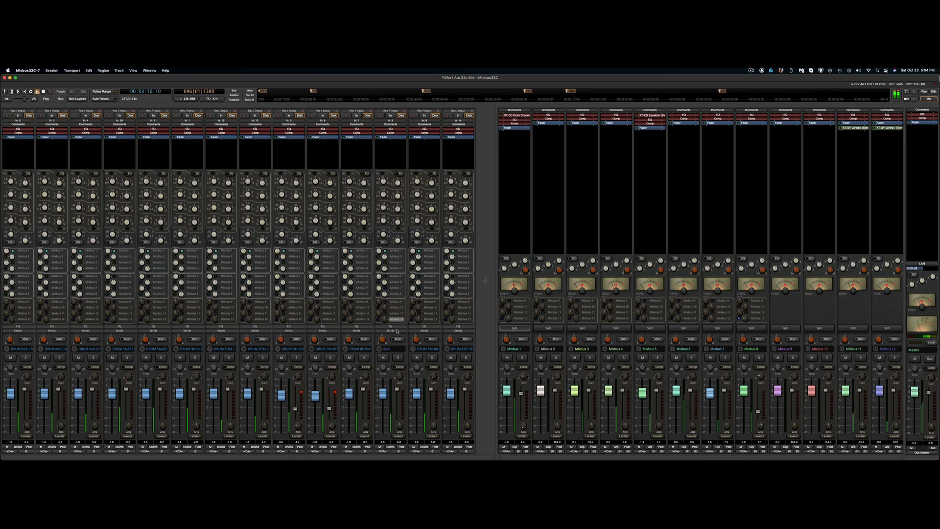
{"action": "key", "text": "space"}
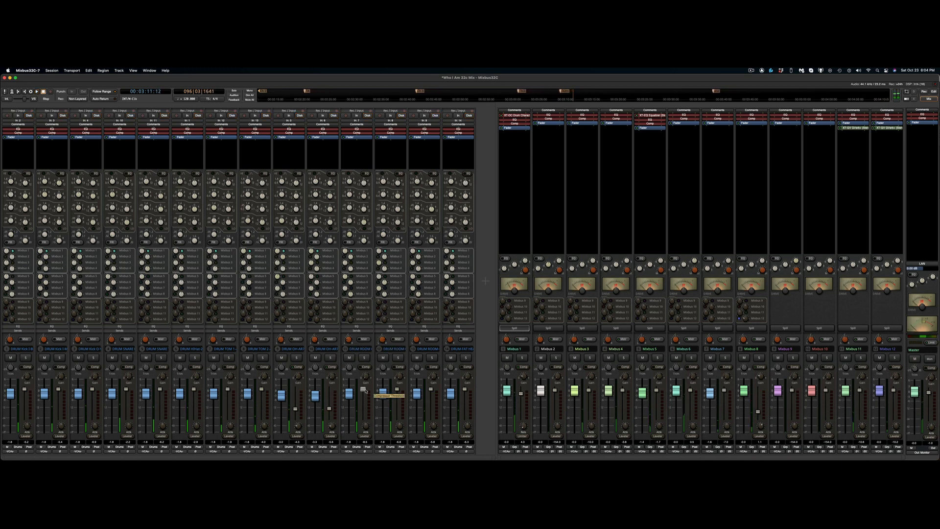
Solo the last drum channel in the mixer and return to the editor view
{"action": "left_click", "coordinate": [464, 358]}
{"action": "left_click", "coordinate": [465, 358]}
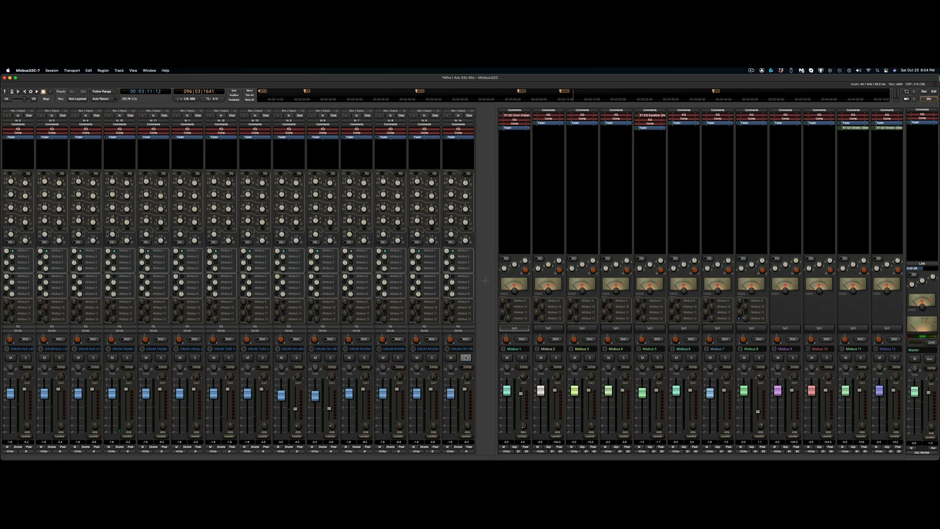
{"action": "left_click", "coordinate": [466, 358]}
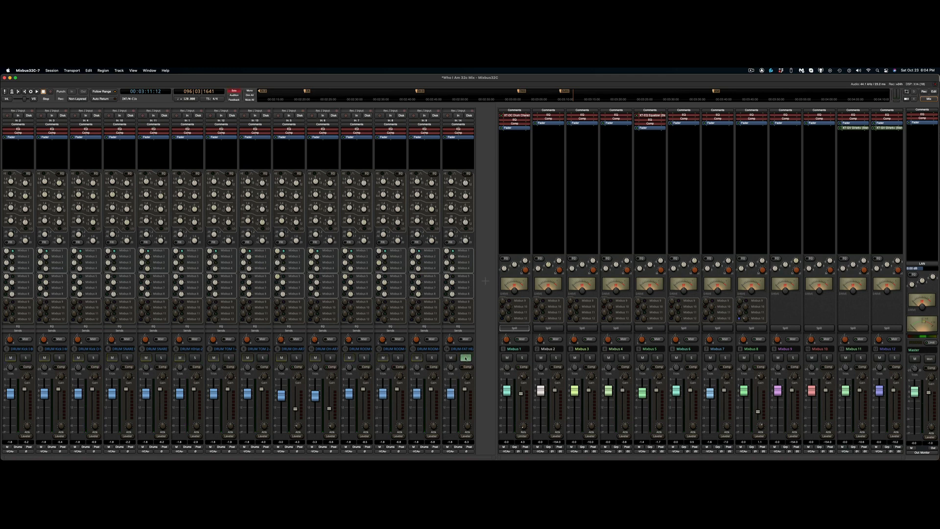
{"action": "key", "text": "alt+m"}
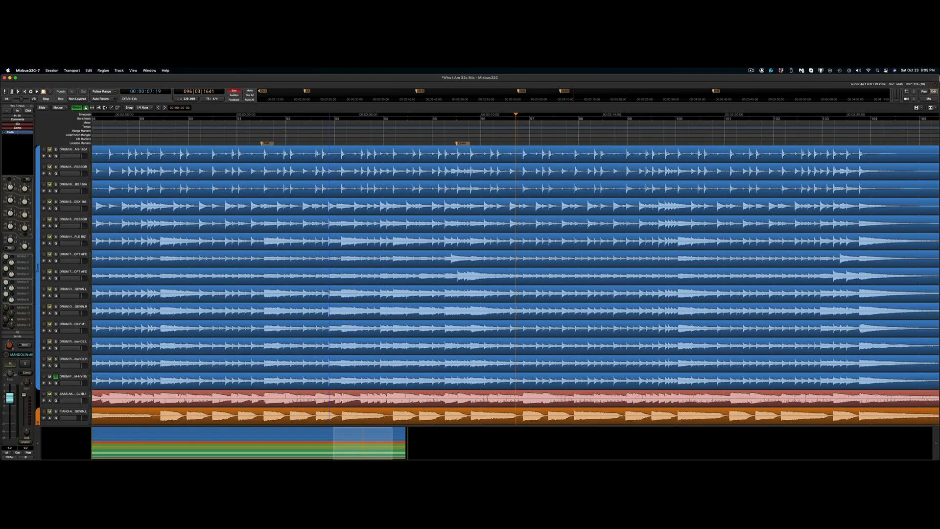
Select the range from just before bar 93 to just before bar 97 on all drum tracks and play it as a loop
{"action": "left_click_drag", "start_coordinate": [328, 339], "coordinate": [516, 339]}
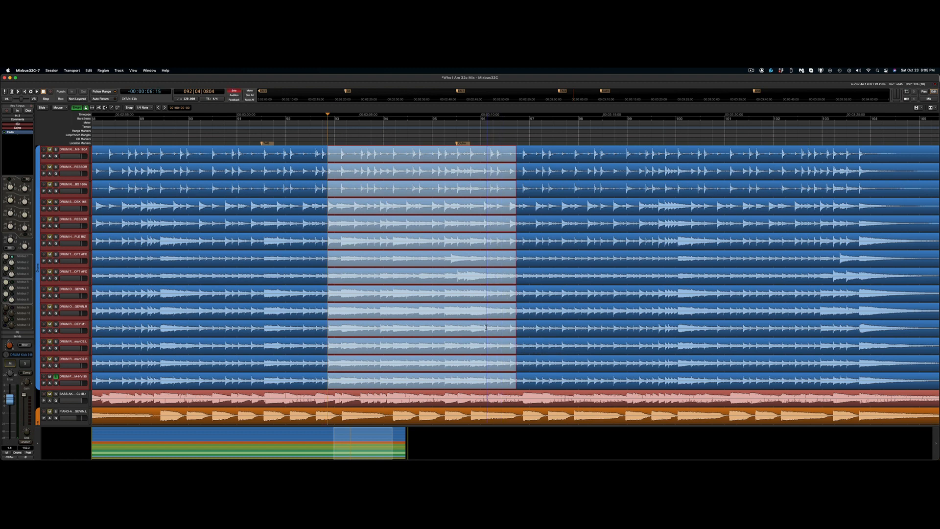
{"action": "key", "text": "bracketright"}
{"action": "key", "text": "l"}
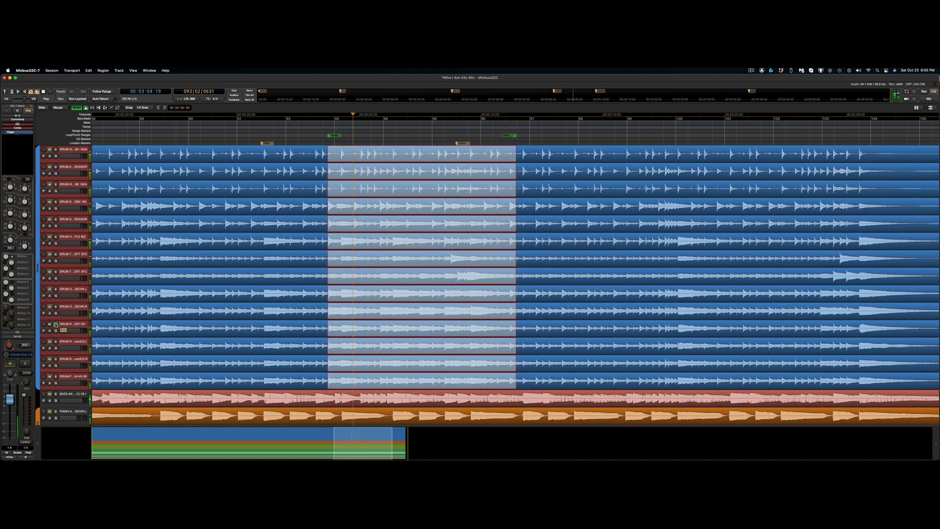
Solo the mono drum room track in the loop, switch the solo to the two stereo room tracks, and show the mixer
{"action": "left_click", "coordinate": [55, 324]}
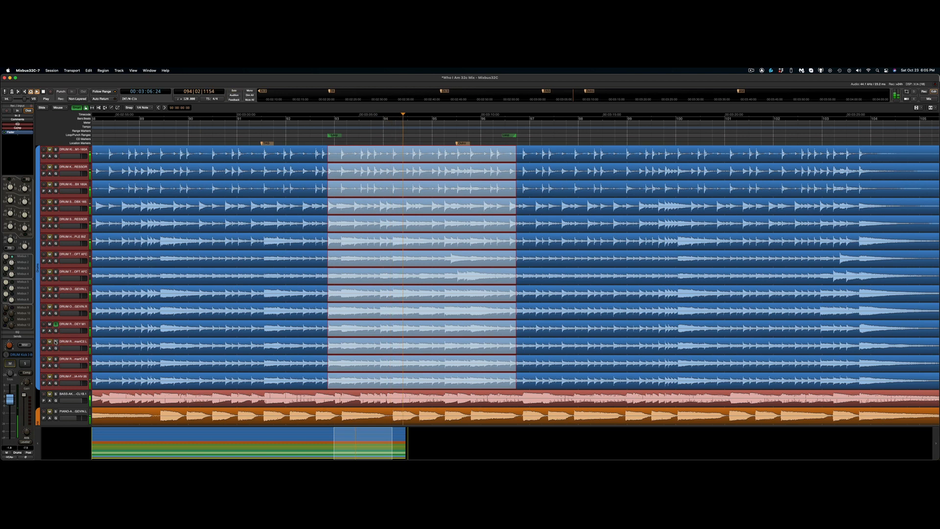
{"action": "left_click", "coordinate": [56, 342]}
{"action": "left_click", "coordinate": [55, 324]}
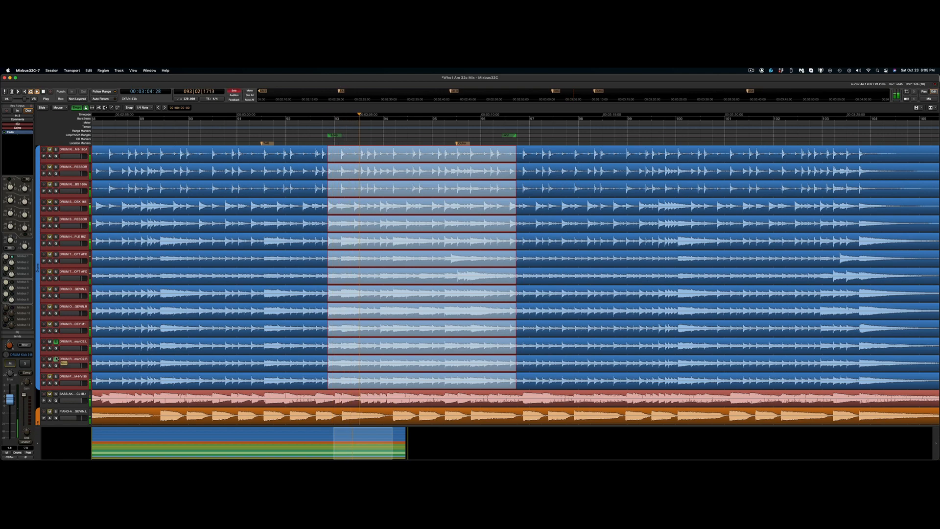
{"action": "key", "text": "alt+m"}
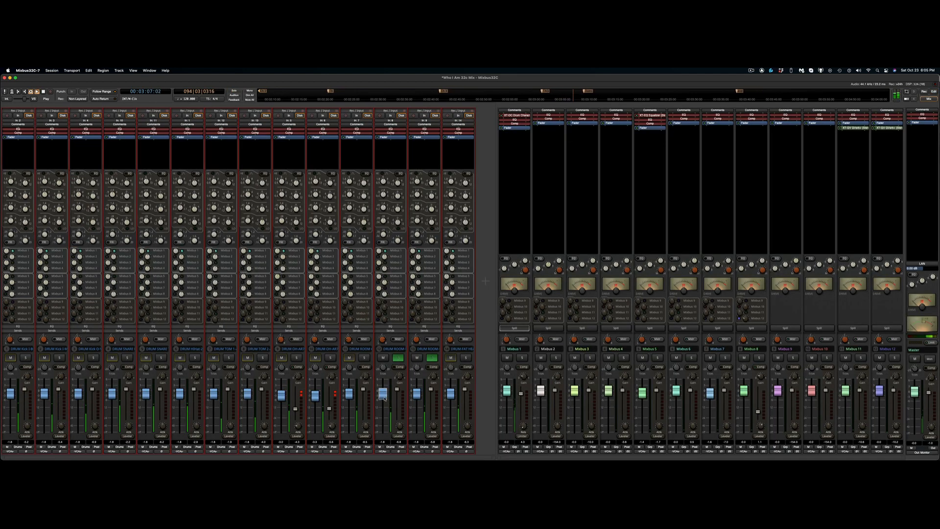
Lower the faders of the stereo room channels and last drum channel, and add the last channel, mono room and both overheads to the solo
{"action": "left_click_drag", "start_coordinate": [384, 398], "coordinate": [451, 406]}
{"action": "left_click", "coordinate": [466, 358]}
{"action": "left_click", "coordinate": [364, 358]}
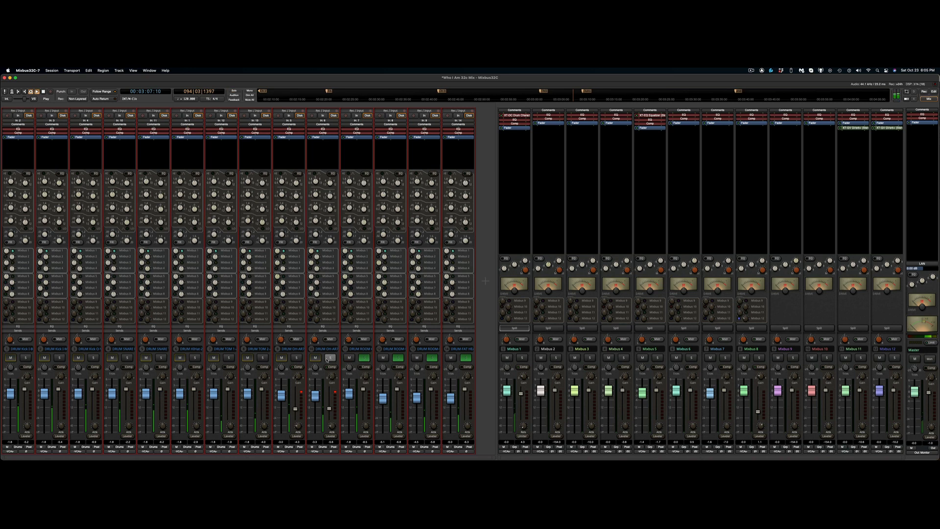
{"action": "left_click", "coordinate": [330, 357]}
{"action": "left_click", "coordinate": [296, 357]}
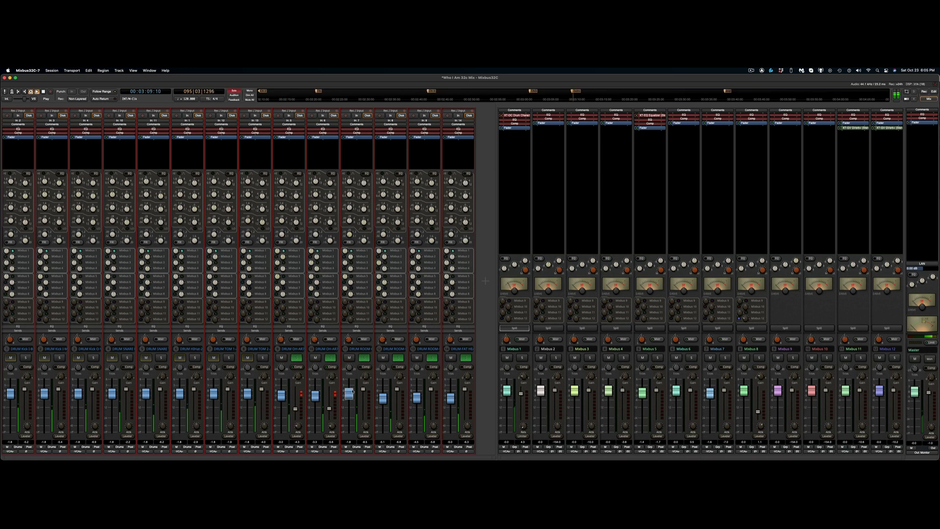
Lower the mono room channel's fader and trim the other room faders slightly, audition the soloed overheads and rooms, and clear their solos
{"action": "left_click_drag", "start_coordinate": [352, 392], "coordinate": [451, 400]}
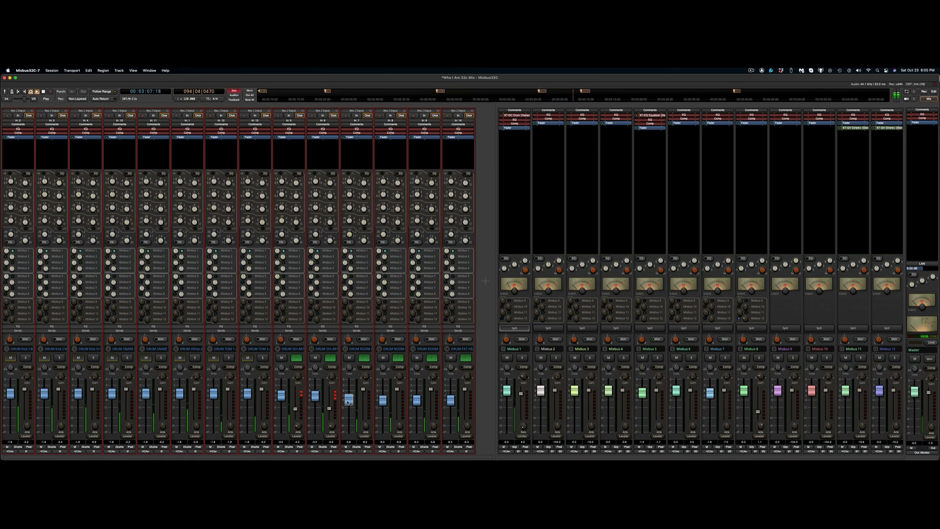
{"action": "left_click_drag", "start_coordinate": [347, 400], "coordinate": [347, 403]}
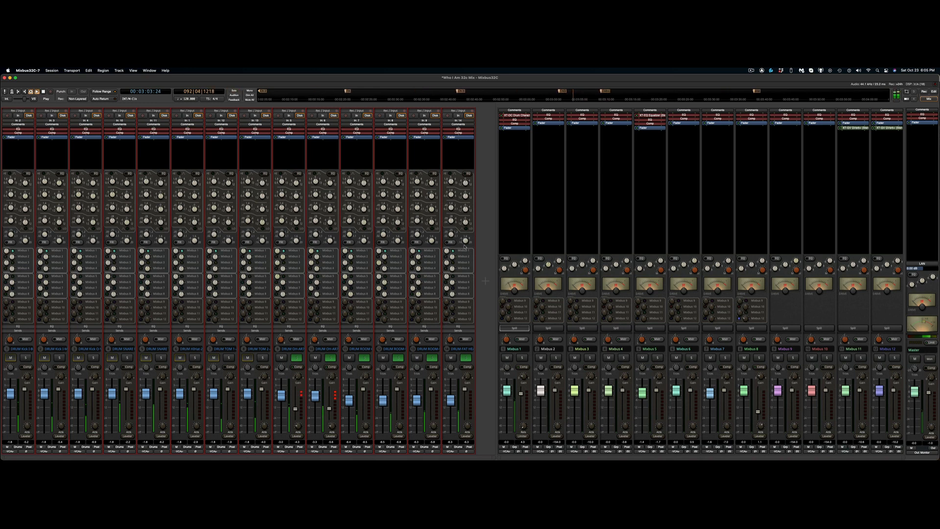
{"action": "key", "text": "space"}
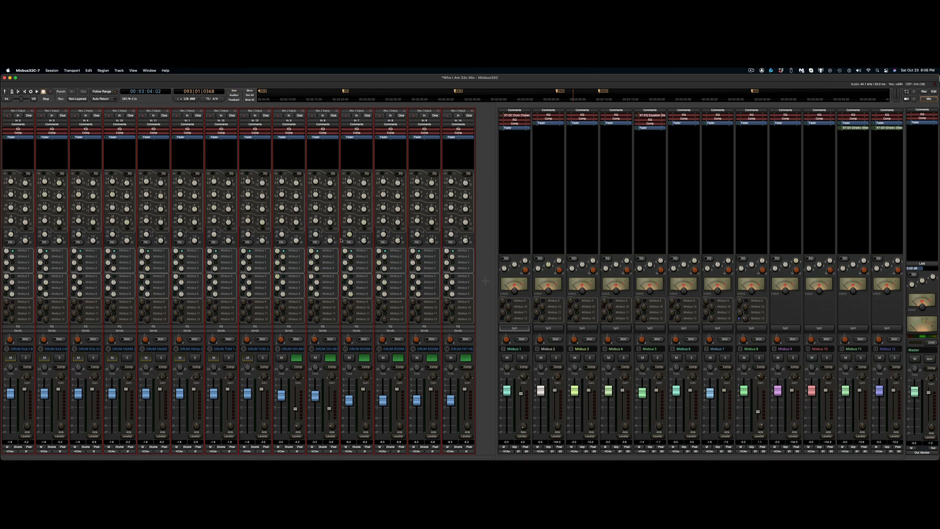
{"action": "key", "text": "space"}
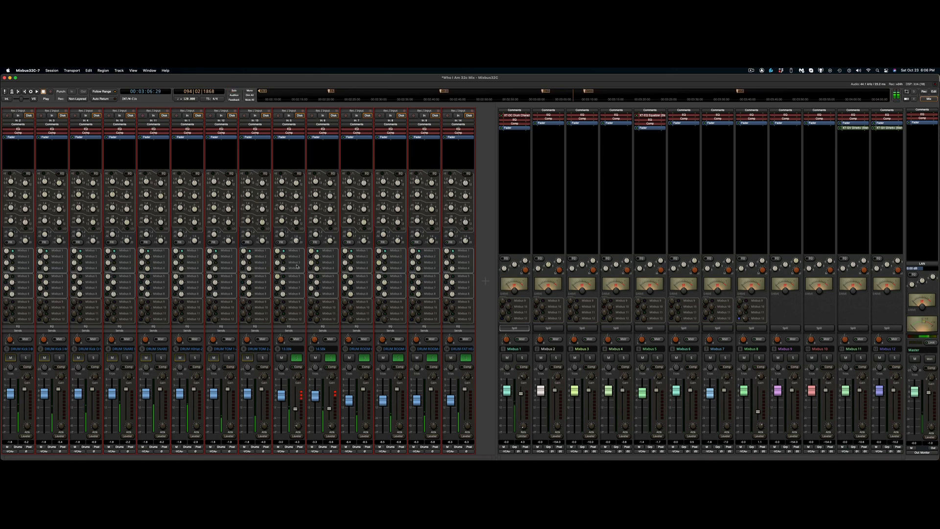
{"action": "left_click", "coordinate": [296, 357]}
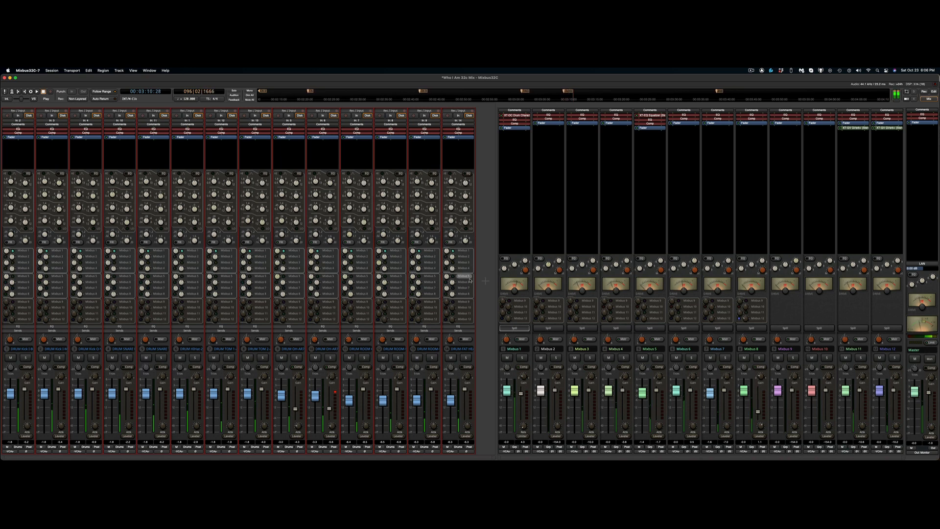
Return to the editor view, clear the range selection, show the whole song, and audition the mix around bars 39 to 40
{"action": "key", "text": "Left"}
{"action": "key", "text": "alt+m"}
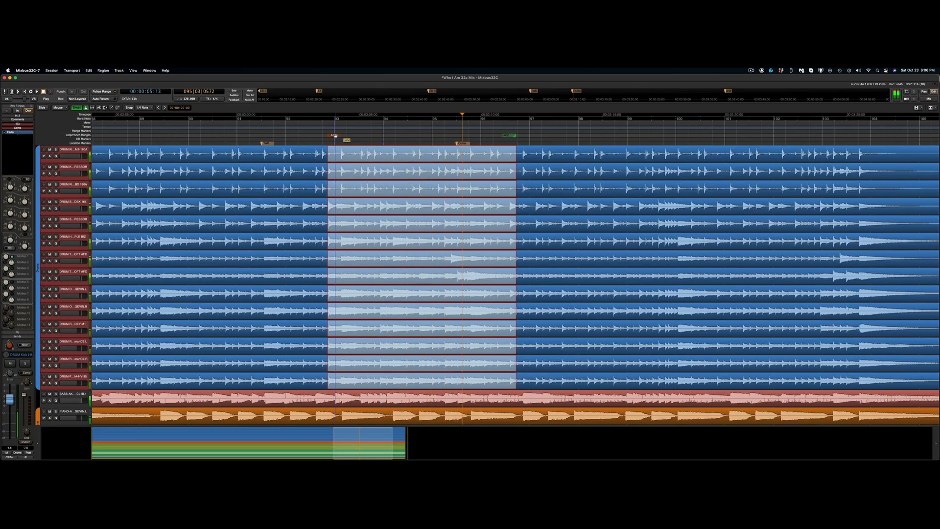
{"action": "key", "text": "Escape"}
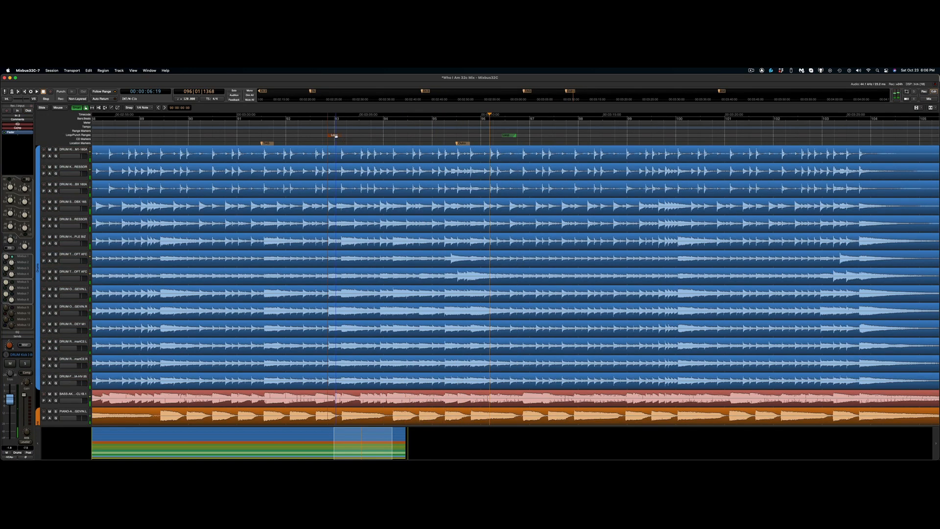
{"action": "scroll", "coordinate": [351, 134], "scroll_direction": "down", "scroll_amount": 3}
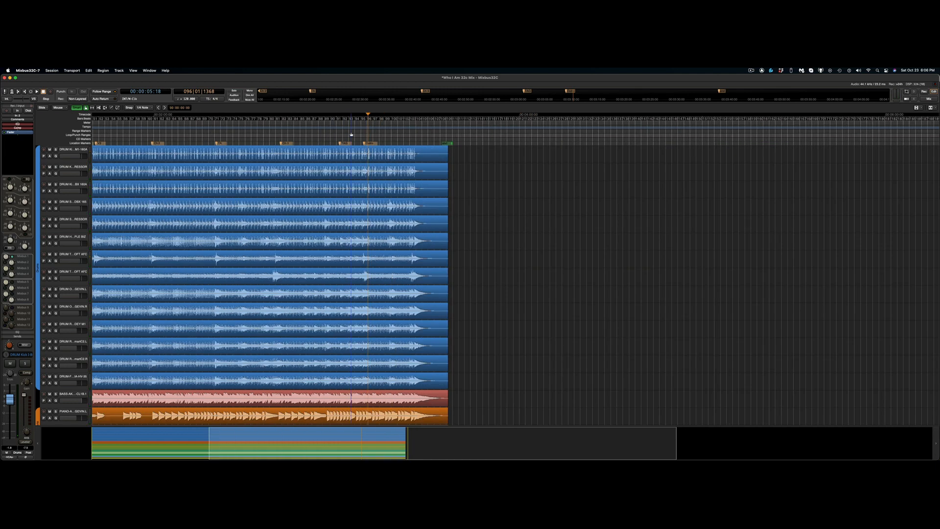
{"action": "scroll", "coordinate": [351, 134], "scroll_direction": "left", "scroll_amount": 5}
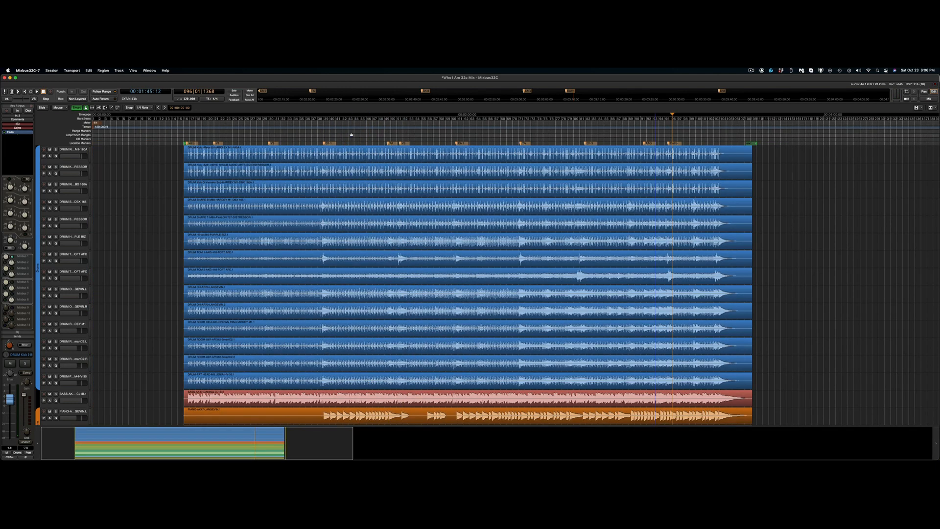
{"action": "left_click", "coordinate": [322, 142]}
{"action": "key", "text": "space"}
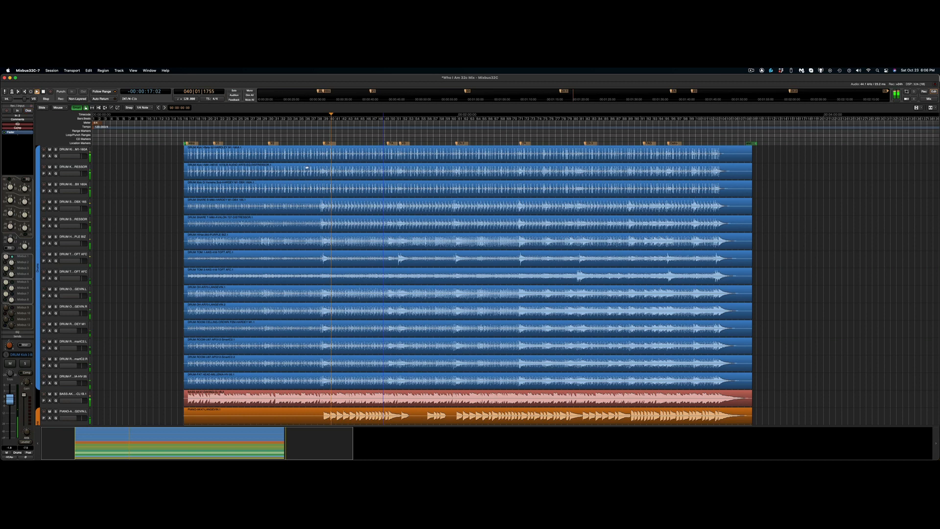
{"action": "key", "text": "space"}
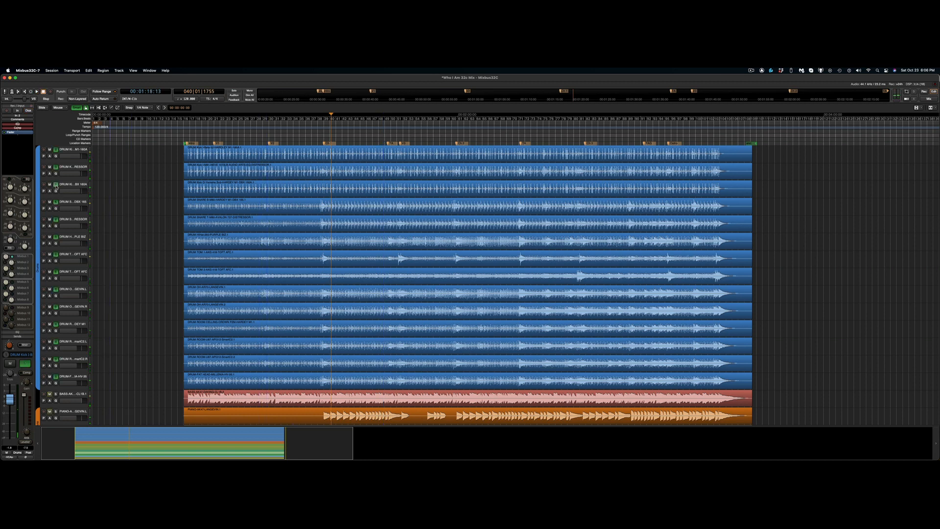
Solo all drum tracks and audition them from around bar 38 and from the section starting just before bar 72
{"action": "left_click", "coordinate": [55, 185]}
{"action": "key", "text": "space"}
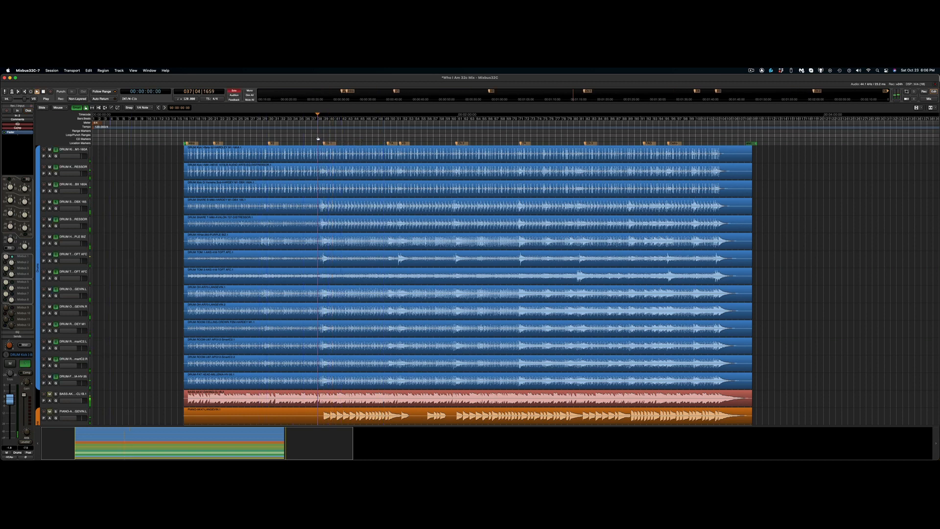
{"action": "left_click", "coordinate": [320, 140]}
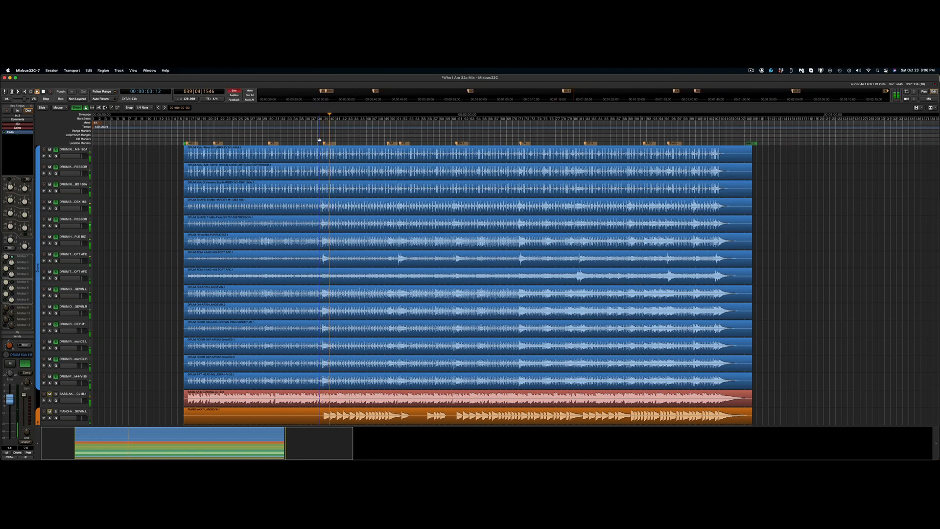
{"action": "key", "text": "space"}
{"action": "left_click", "coordinate": [518, 142]}
{"action": "key", "text": "space"}
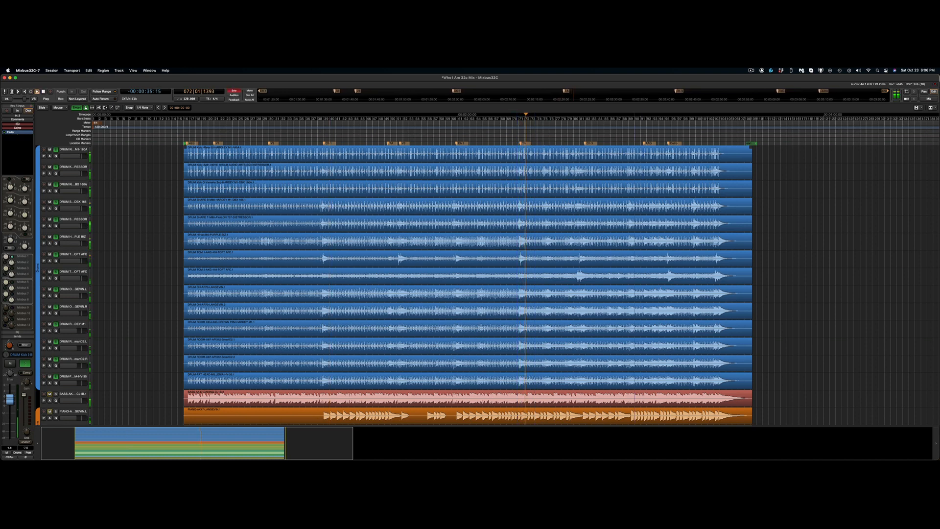
Slightly lower the upper Tail band in the XT-DC Drum Character plugin on Mixbus 1, close the plugin, and stop playback
{"action": "key", "text": "alt+m"}
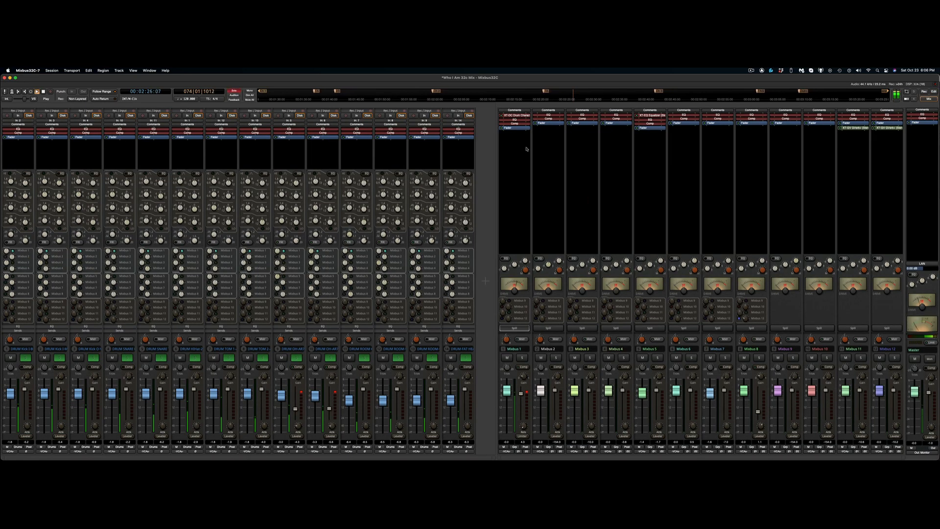
{"action": "double_click", "coordinate": [523, 116]}
{"action": "left_click_drag", "start_coordinate": [582, 120], "coordinate": [583, 125]}
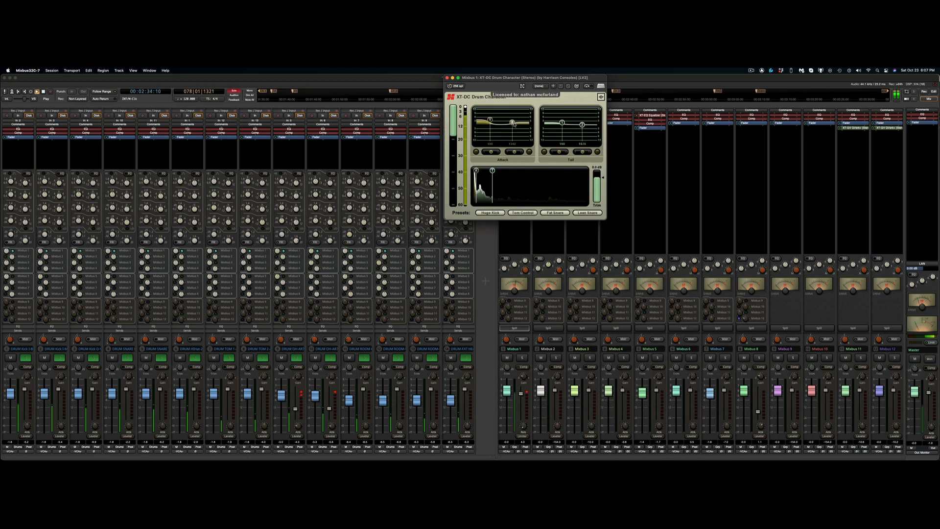
{"action": "left_click", "coordinate": [447, 77]}
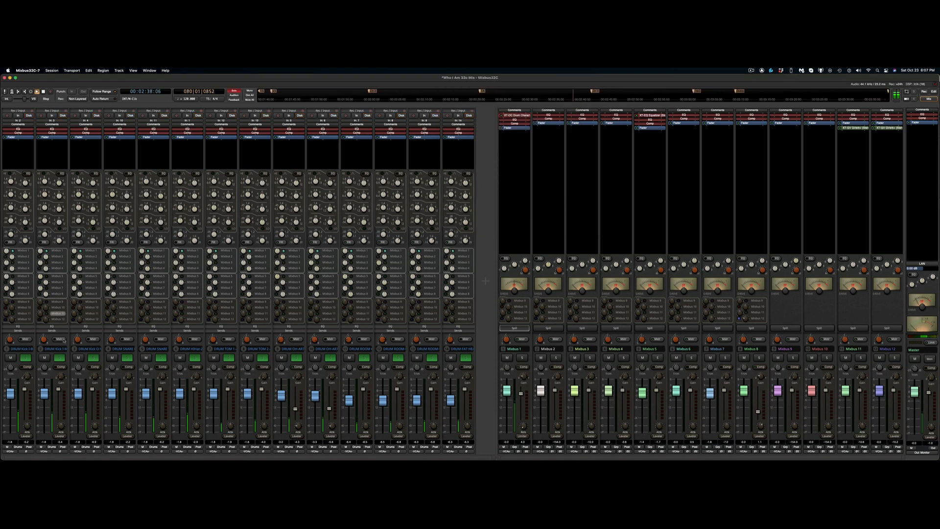
{"action": "key", "text": "space"}
Jump back through the markers to the section just before bar 40, solo the first kick channel during playback, and adjust its filter and EQ
{"action": "left_click", "coordinate": [59, 357]}
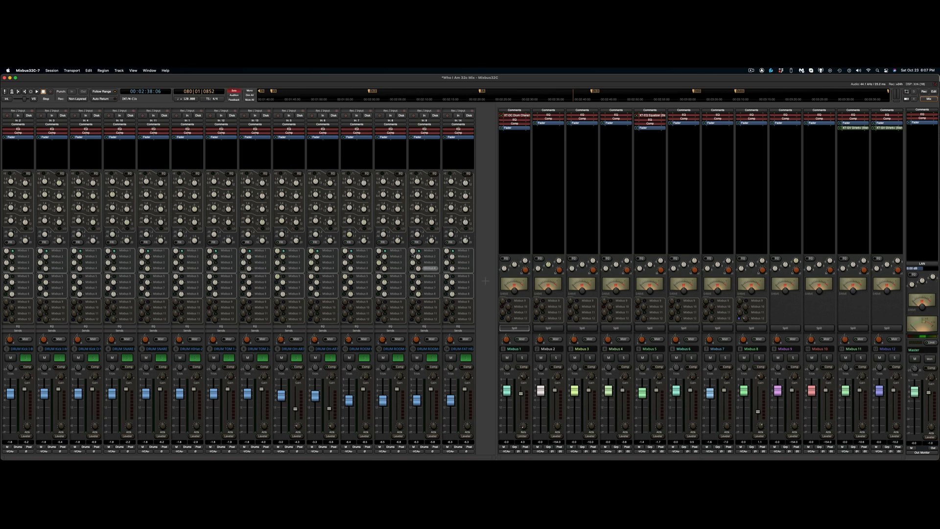
{"action": "key", "text": "q"}
{"action": "key", "text": "q"}
{"action": "key", "text": "q"}
{"action": "key", "text": "q"}
{"action": "key", "text": "q"}
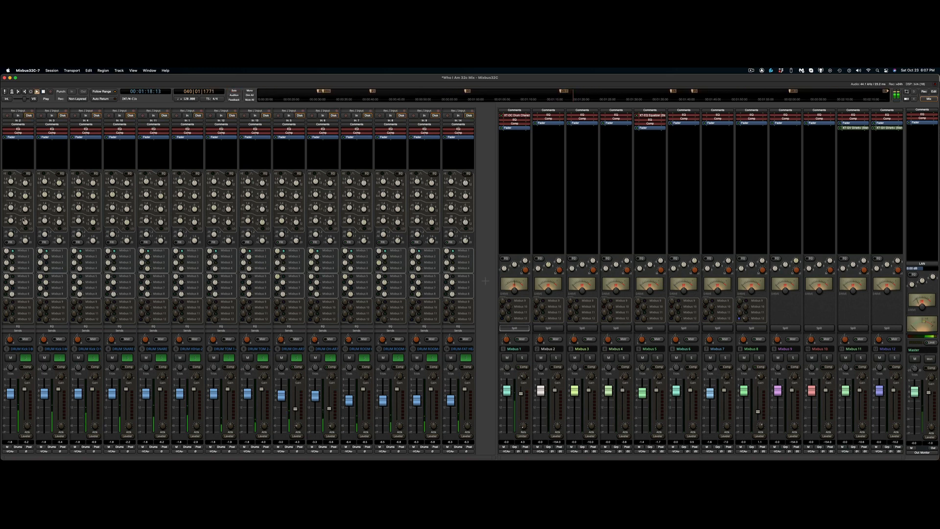
{"action": "left_click_drag", "start_coordinate": [11, 235], "coordinate": [10, 221]}
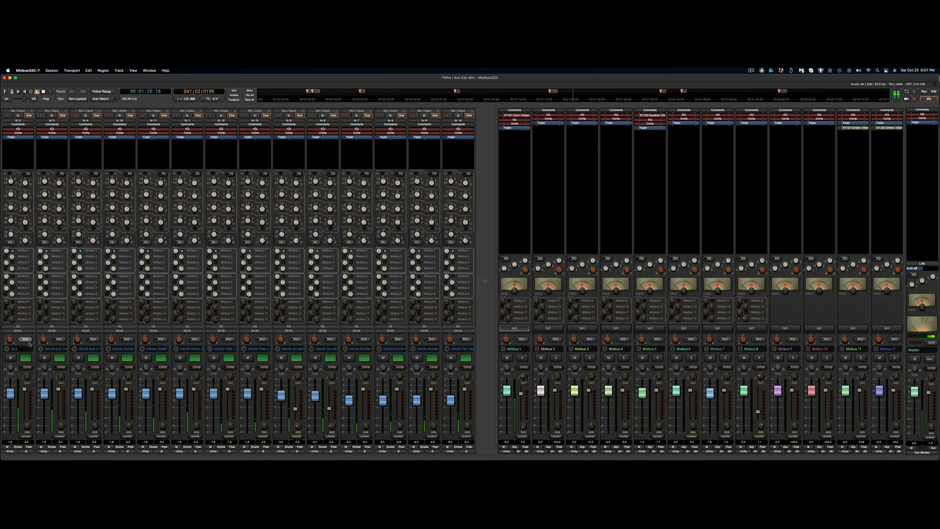
{"action": "left_click", "coordinate": [27, 359]}
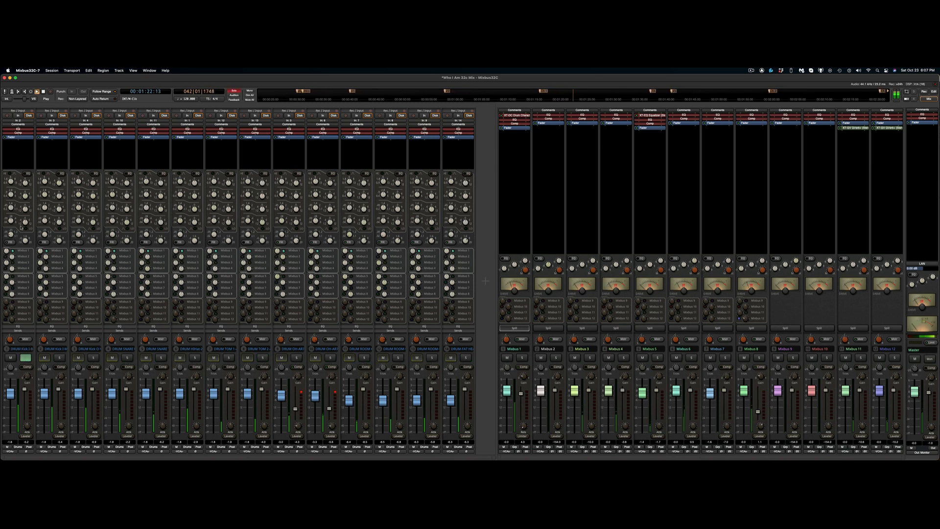
{"action": "left_click_drag", "start_coordinate": [29, 177], "coordinate": [12, 187]}
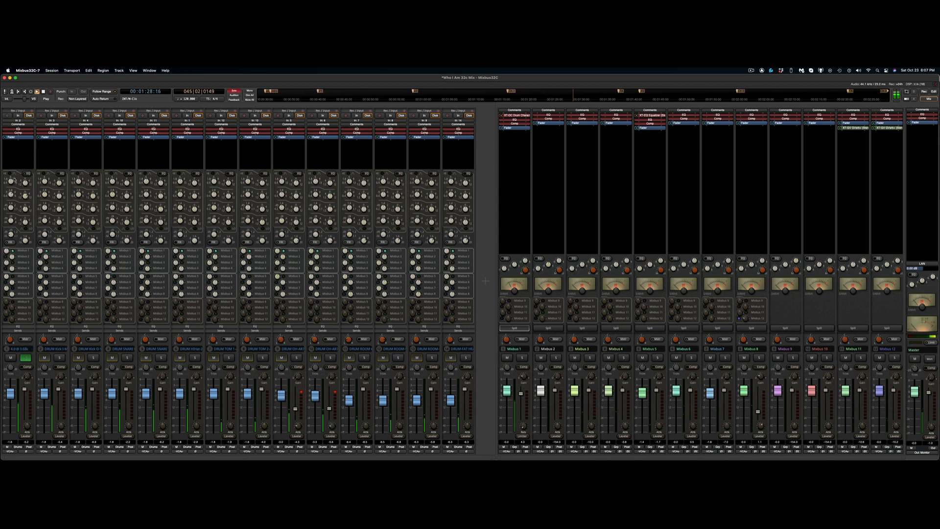
Add the second and third kick channels to the solo one after another, listen to them together, and unsolo all three
{"action": "left_click", "coordinate": [59, 358]}
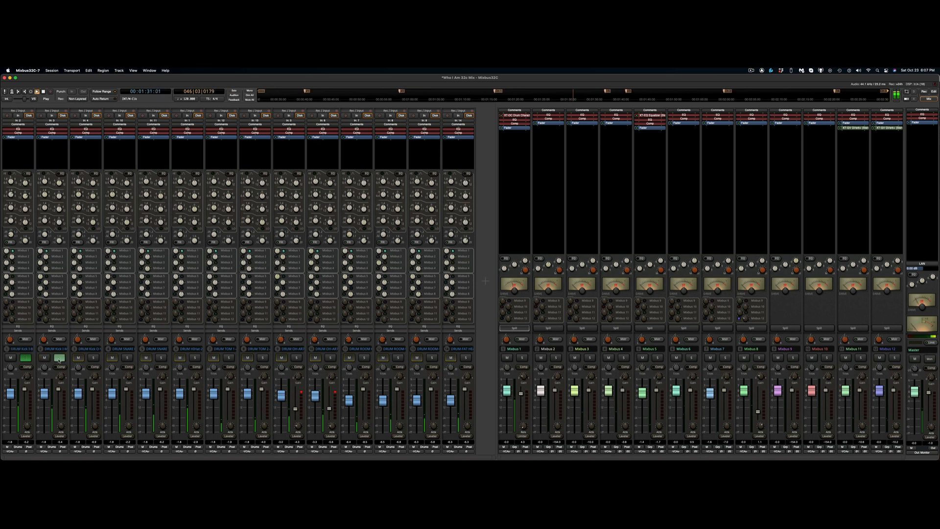
{"action": "left_click", "coordinate": [93, 358]}
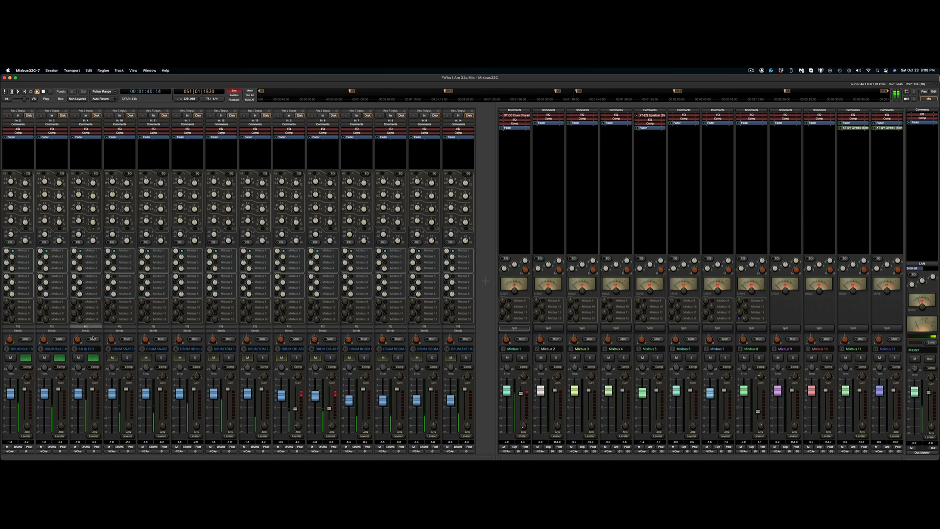
{"action": "left_click", "coordinate": [96, 358]}
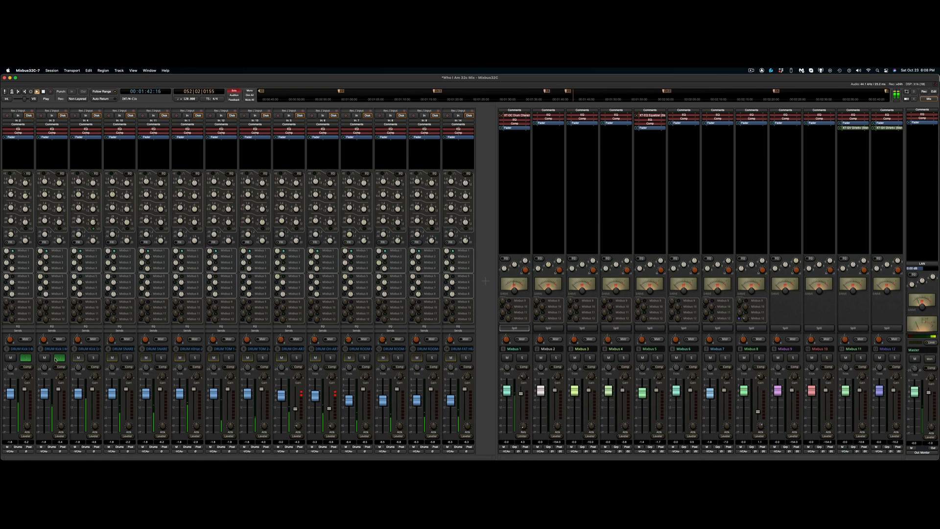
{"action": "left_click", "coordinate": [60, 358]}
{"action": "left_click", "coordinate": [26, 358]}
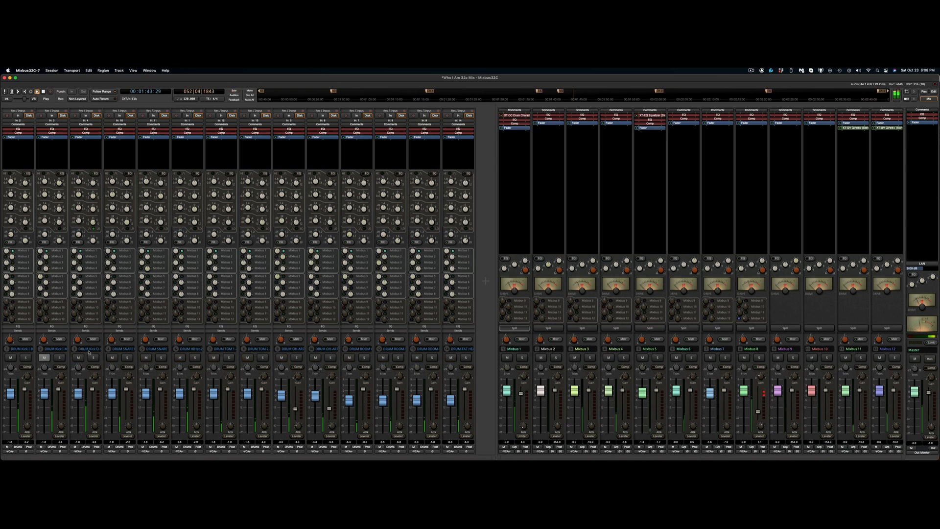
Solo all drum channels together briefly, and switch the solo to the first snare channel alone
{"action": "left_click", "coordinate": [127, 358]}
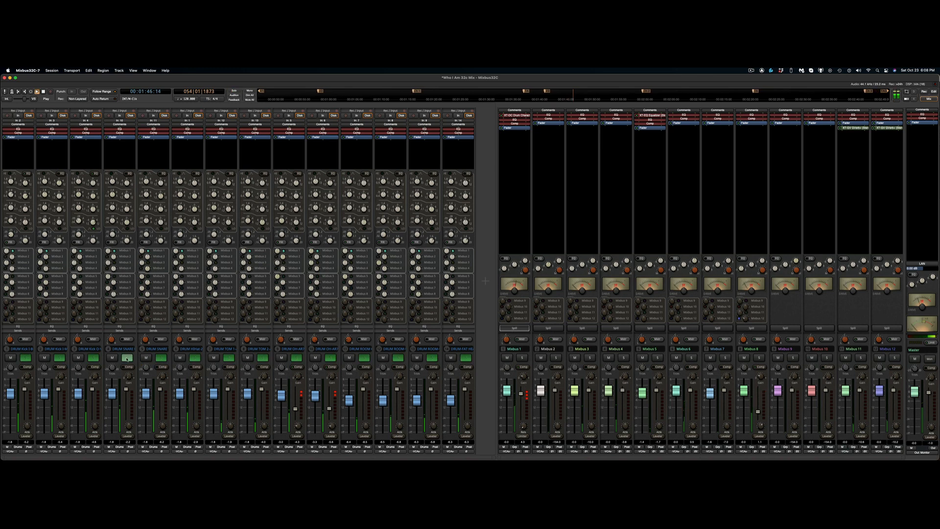
{"action": "left_click", "coordinate": [127, 359]}
{"action": "left_click", "coordinate": [127, 359], "text": "super"}
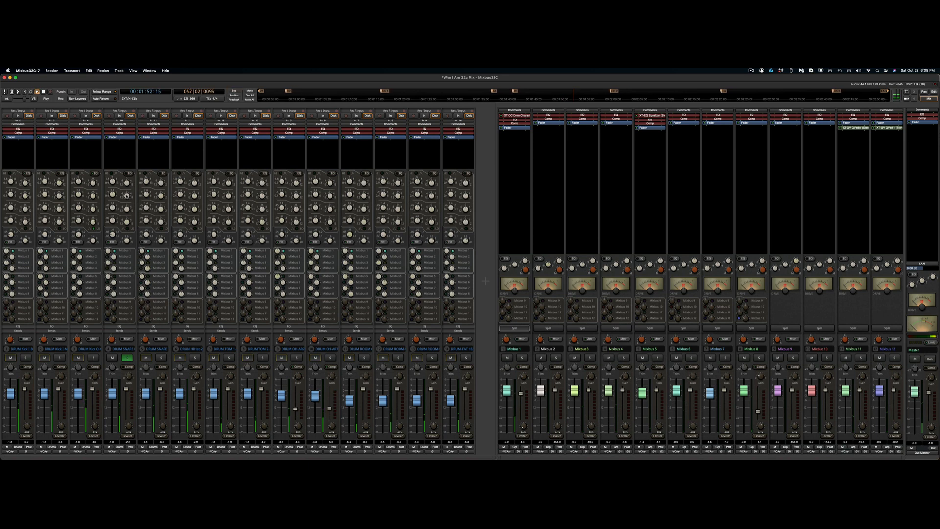
Switch the solo from the first to the second snare channel and adjust the second snare's EQ and filter
{"action": "left_click", "coordinate": [127, 357]}
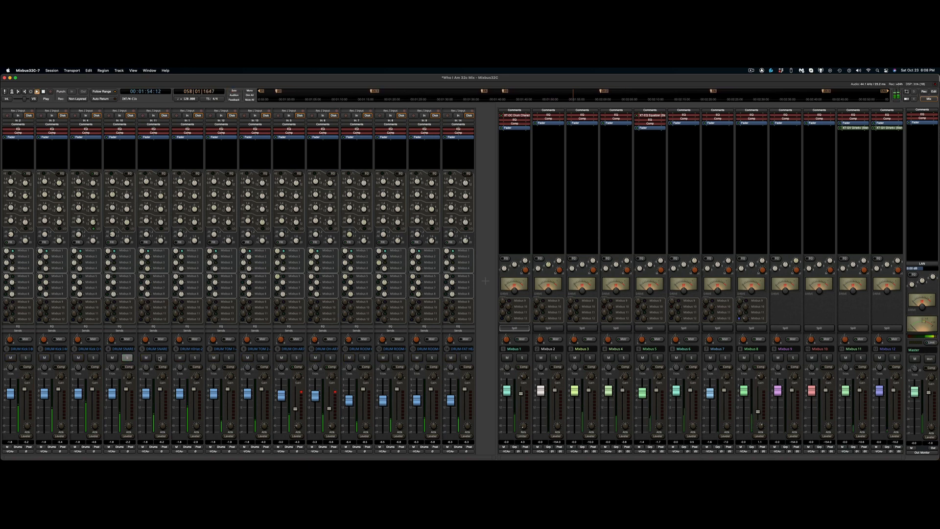
{"action": "left_click", "coordinate": [161, 358]}
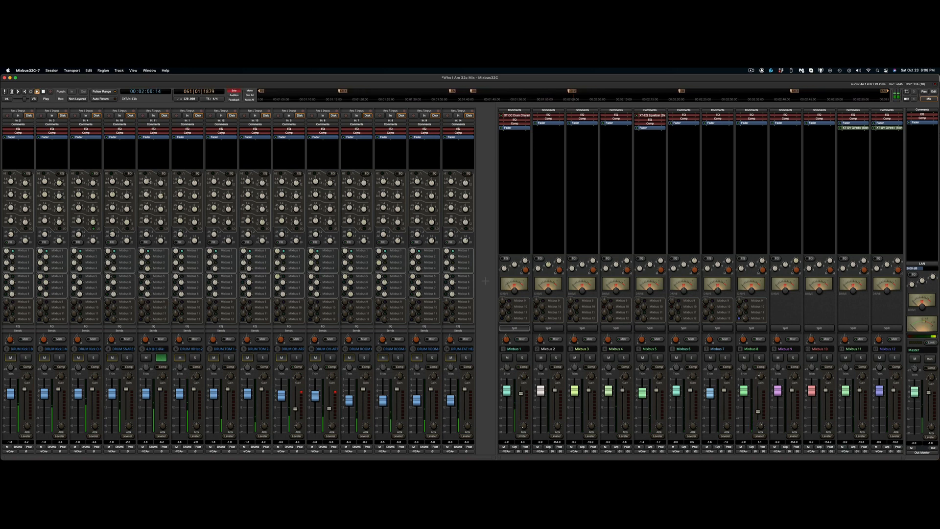
{"action": "left_click_drag", "start_coordinate": [150, 181], "coordinate": [149, 175]}
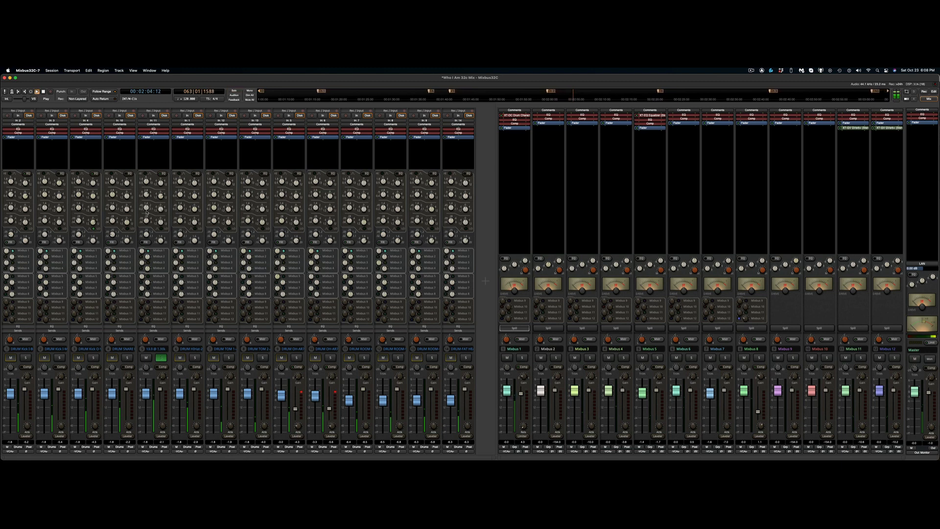
{"action": "left_click_drag", "start_coordinate": [145, 211], "coordinate": [162, 275]}
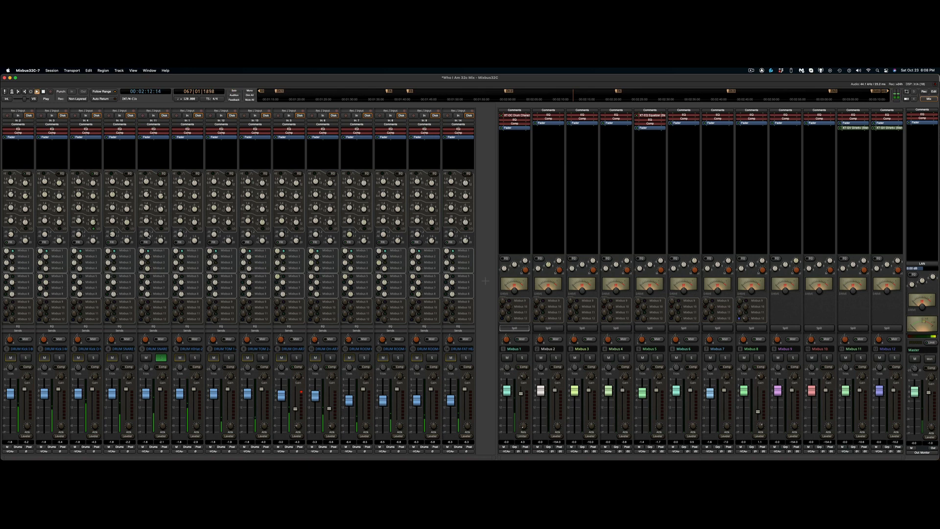
{"action": "mouse_move", "coordinate": [147, 194]}
{"action": "left_click_drag", "start_coordinate": [147, 195], "coordinate": [146, 175]}
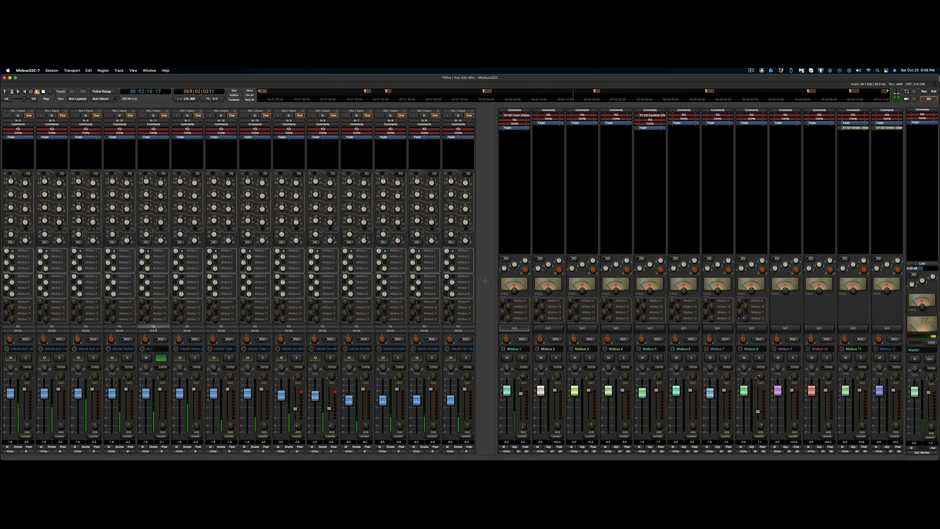
Unsolo the second snare channel, then lower its compressor threshold and adjust its makeup gain during full mix playback
{"action": "left_click", "coordinate": [160, 358]}
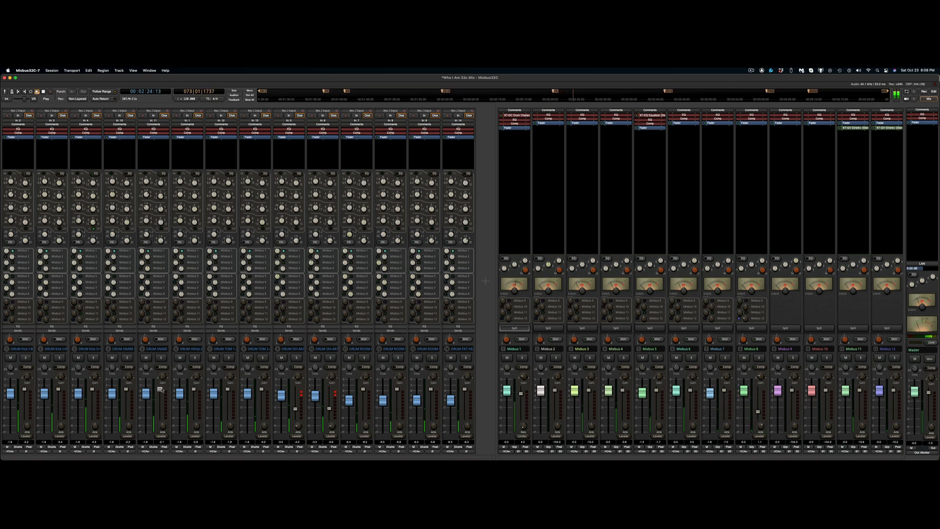
{"action": "mouse_move", "coordinate": [160, 390]}
{"action": "left_mouse_down"}
{"action": "mouse_move", "coordinate": [162, 410]}
{"action": "mouse_move", "coordinate": [163, 384]}
{"action": "left_mouse_up"}
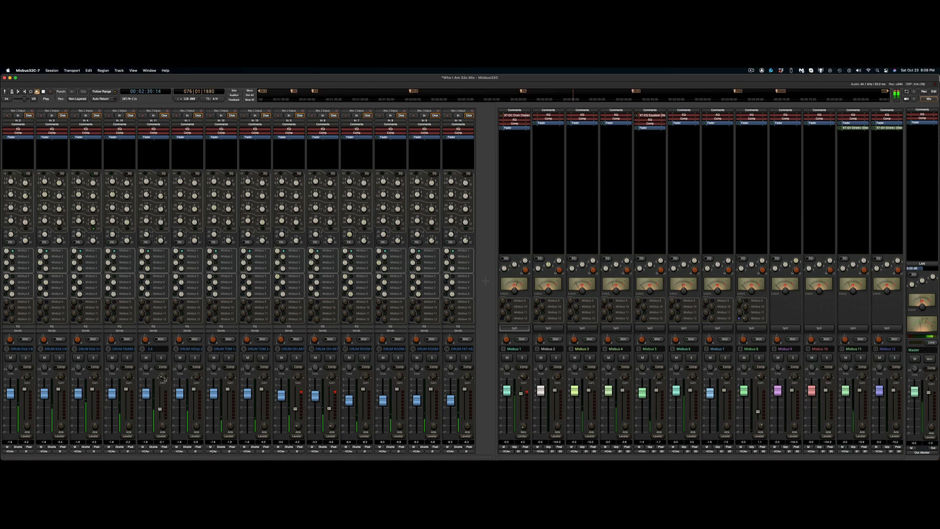
{"action": "left_click_drag", "start_coordinate": [165, 379], "coordinate": [165, 379]}
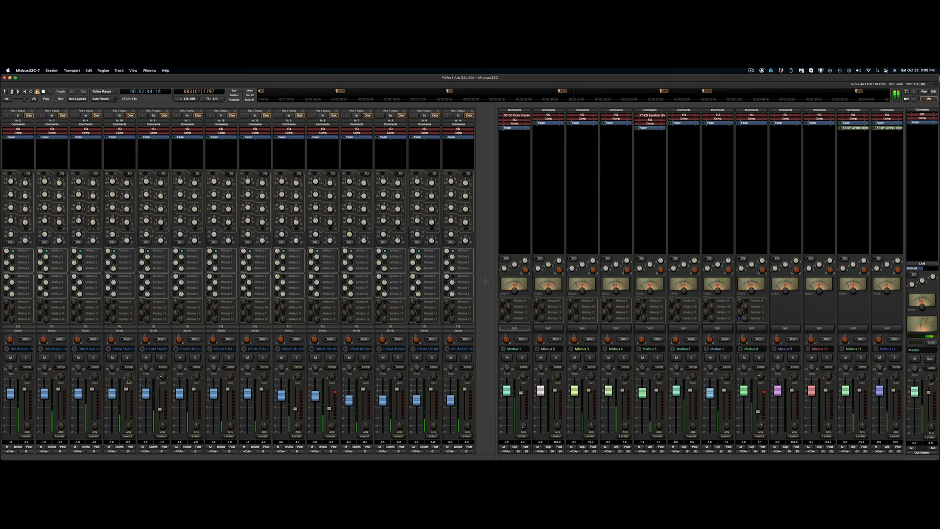
Solo both snare channels, audition them with the first snare's polarity inverted, and stop playback
{"action": "left_click", "coordinate": [127, 358]}
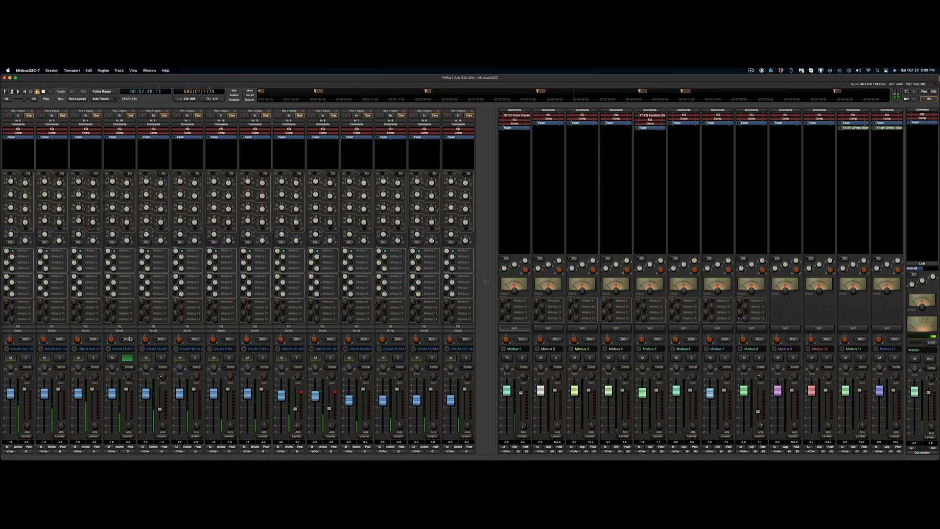
{"action": "left_click", "coordinate": [161, 358]}
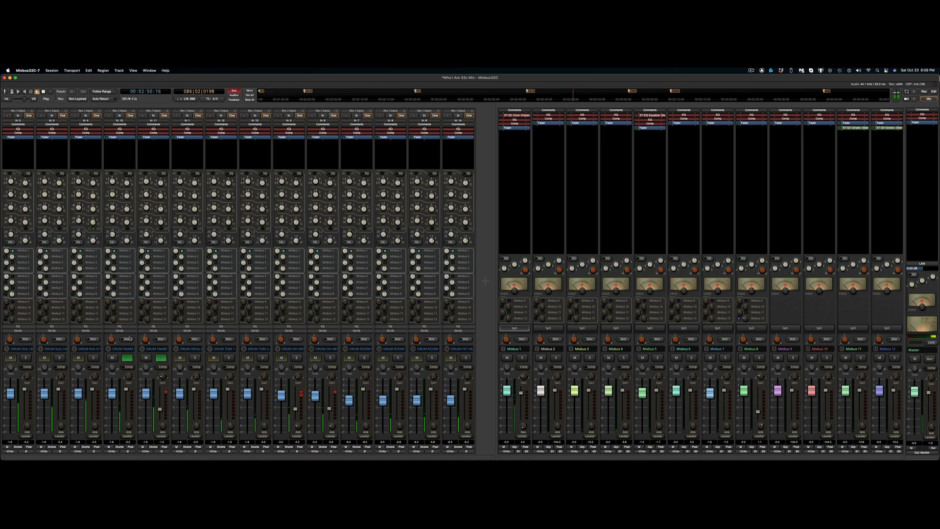
{"action": "left_click", "coordinate": [127, 451]}
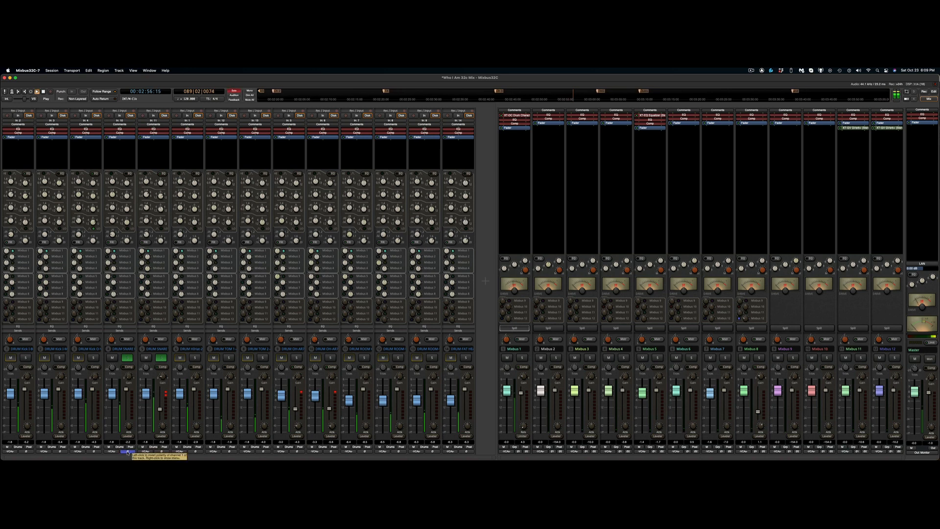
{"action": "key", "text": "space"}
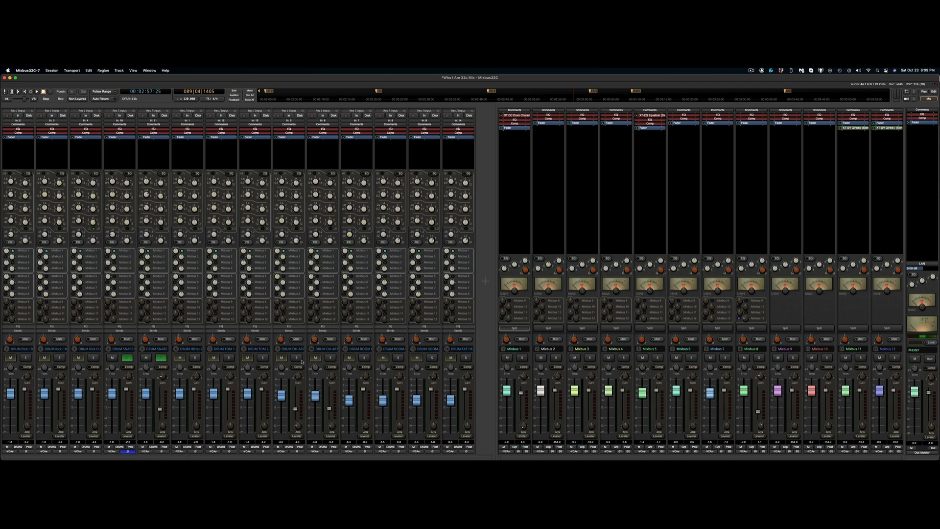
Reset the first snare channel's polarity and play the two drum overhead channels alone from bar 71
{"action": "left_click", "coordinate": [332, 358]}
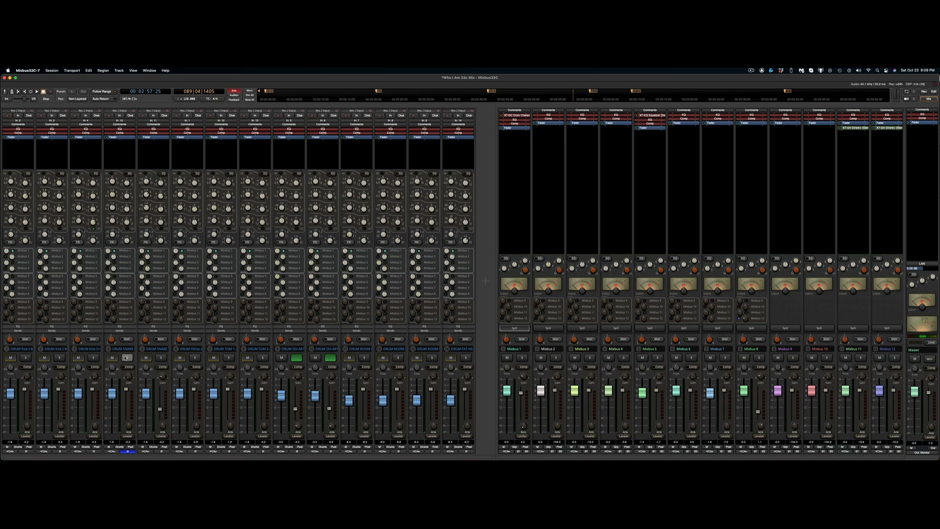
{"action": "left_click", "coordinate": [127, 451]}
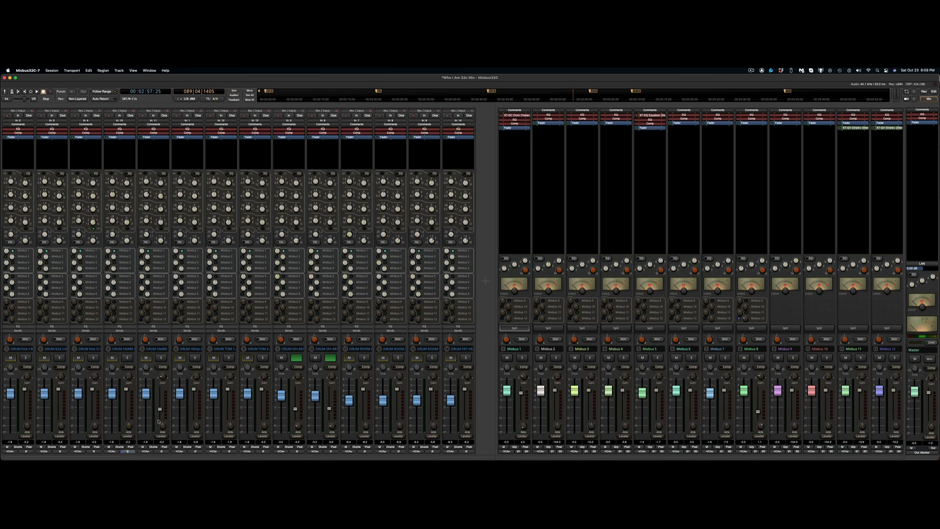
{"action": "left_click", "coordinate": [161, 358]}
{"action": "left_click", "coordinate": [161, 358]}
{"action": "key", "text": "space"}
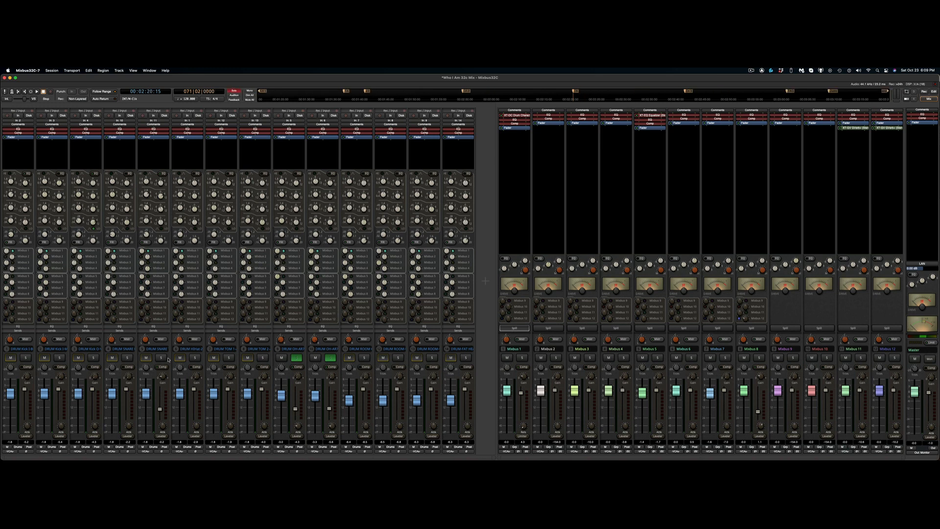
{"action": "key", "text": "space"}
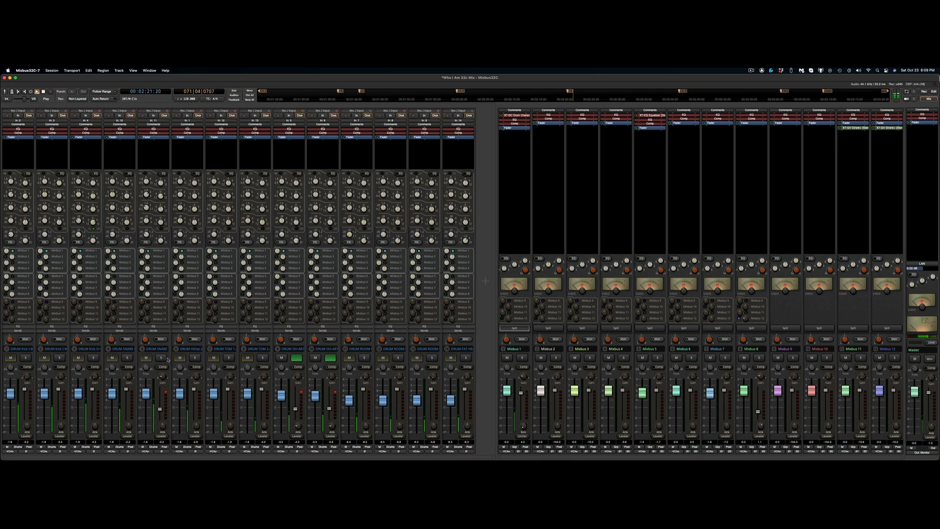
Add the second and first snare channels to the overhead solo, test their polarity, leave the first snare inverted, and stop playback
{"action": "left_click", "coordinate": [161, 358]}
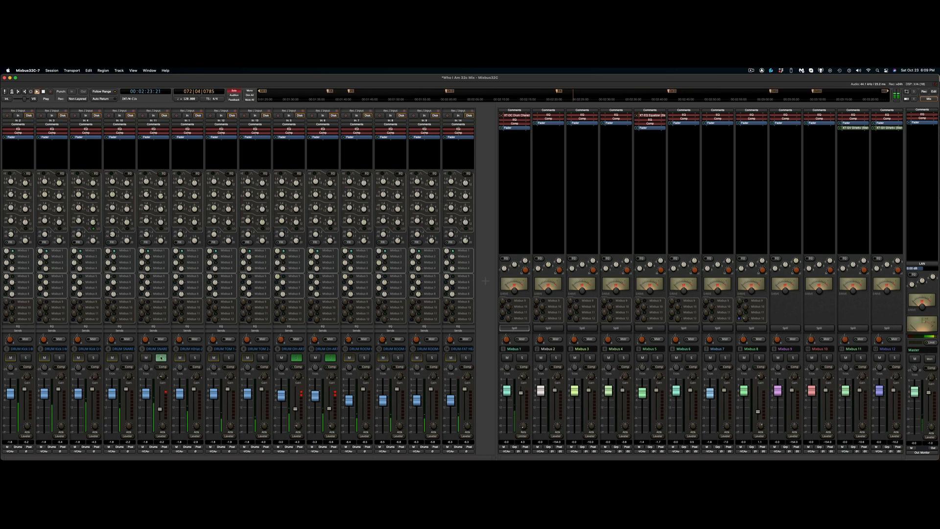
{"action": "left_click", "coordinate": [163, 452]}
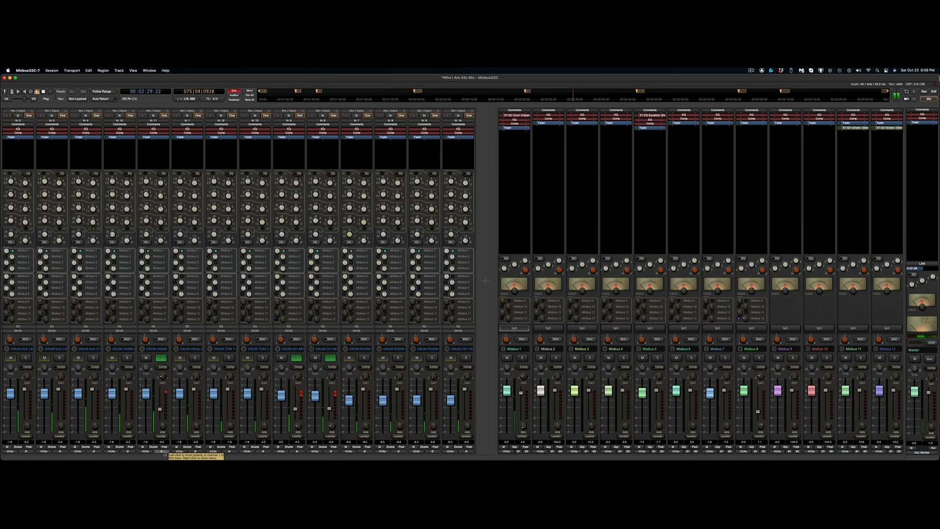
{"action": "left_click", "coordinate": [126, 358]}
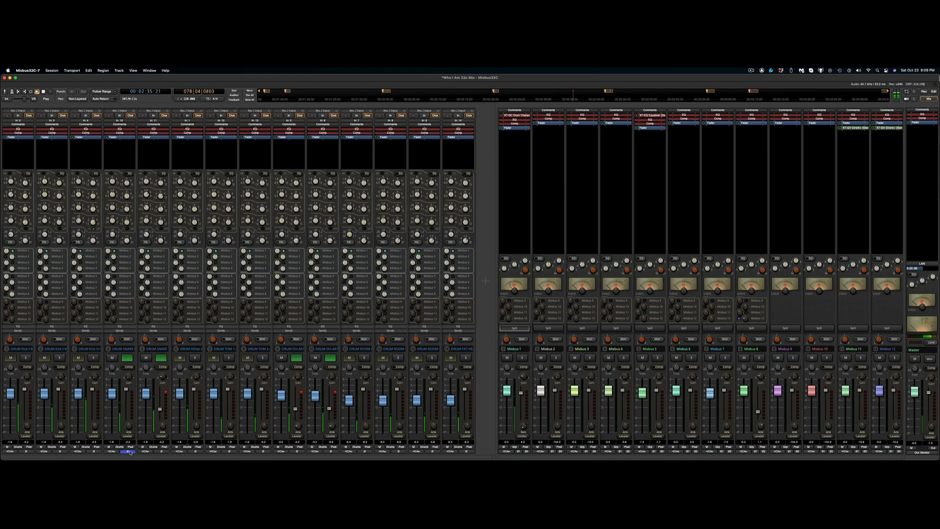
{"action": "left_click", "coordinate": [130, 452]}
{"action": "left_click", "coordinate": [130, 453]}
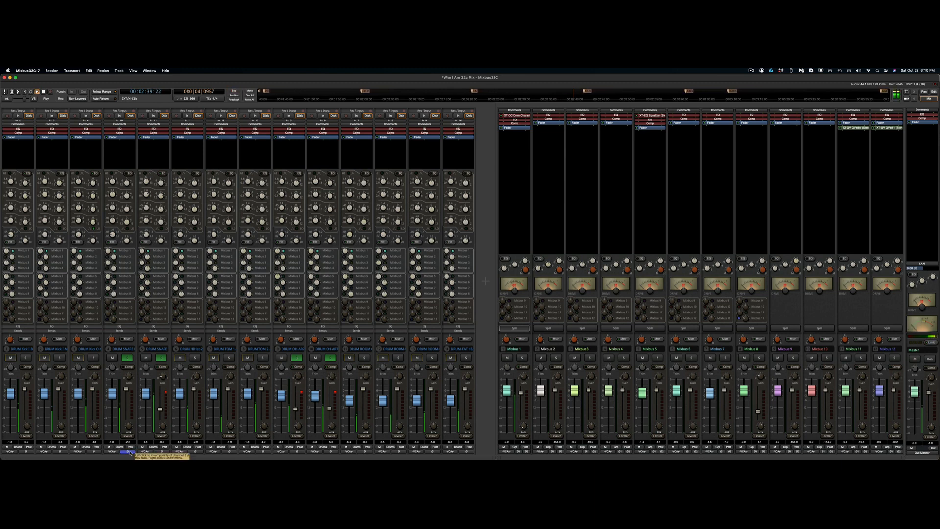
{"action": "key", "text": "space"}
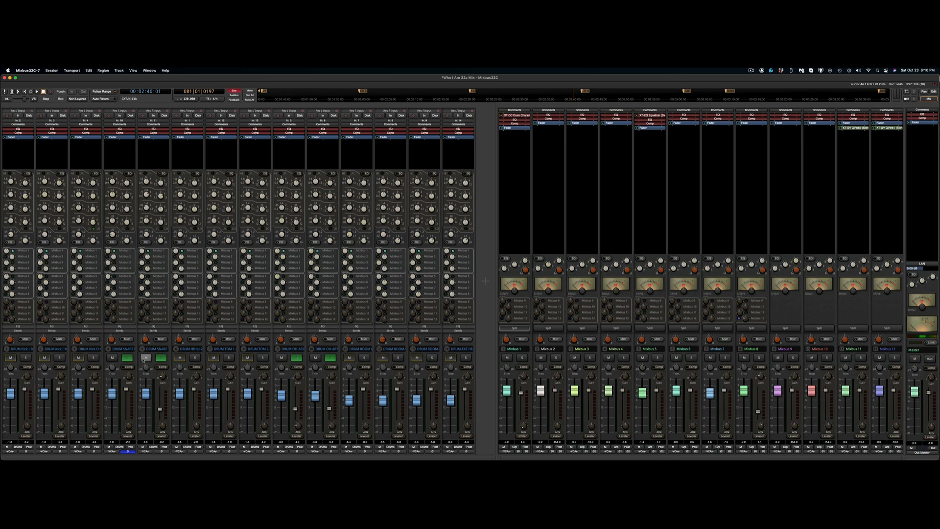
Solo all drum channels during playback, try inverting the polarity of each of the three kick channels in turn, and unsolo the drums
{"action": "key", "text": "space"}
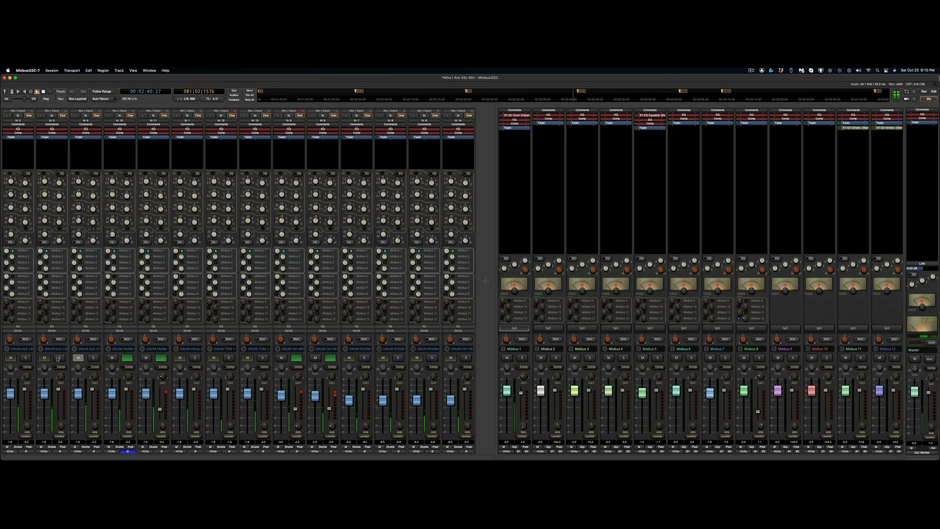
{"action": "left_click", "coordinate": [26, 358]}
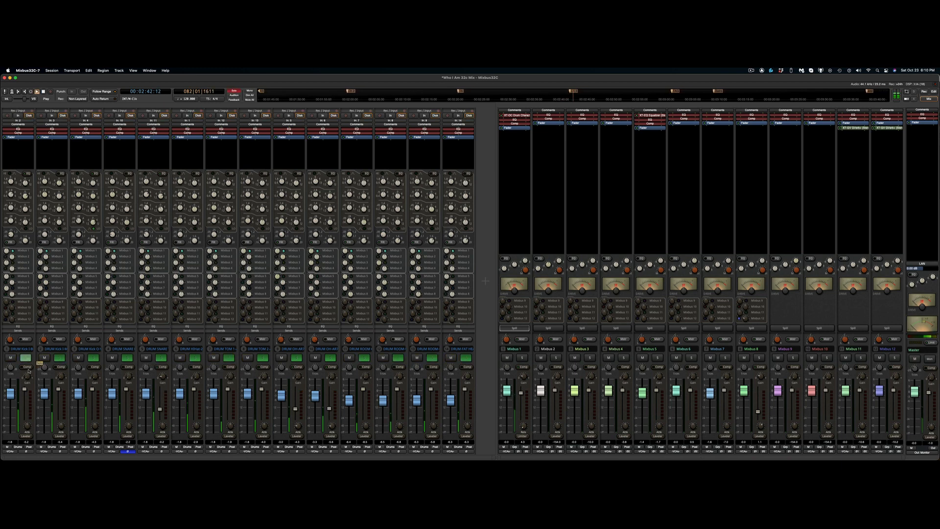
{"action": "left_click", "coordinate": [26, 451]}
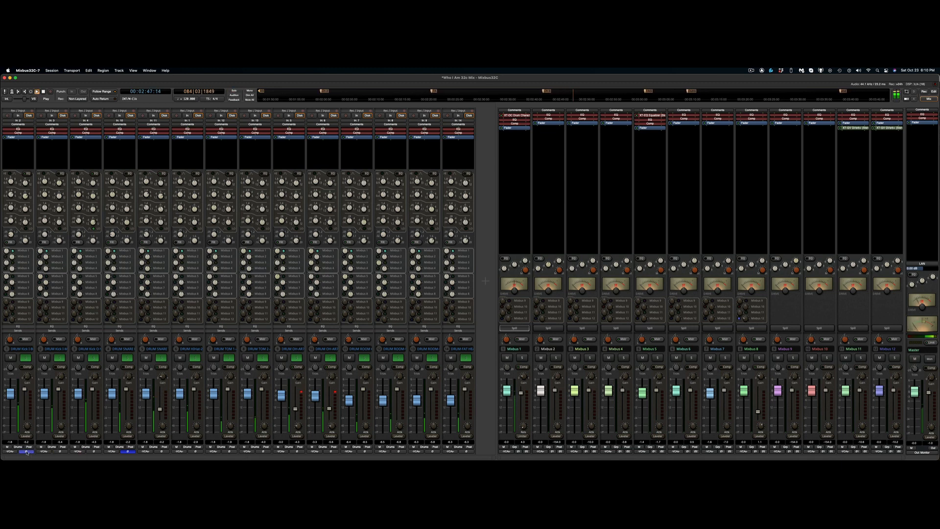
{"action": "left_click", "coordinate": [58, 451]}
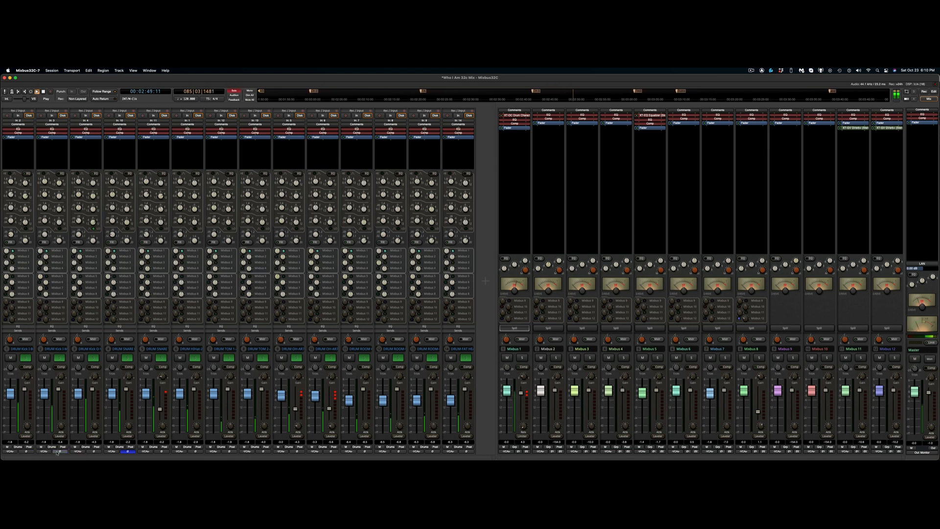
{"action": "left_click", "coordinate": [93, 452]}
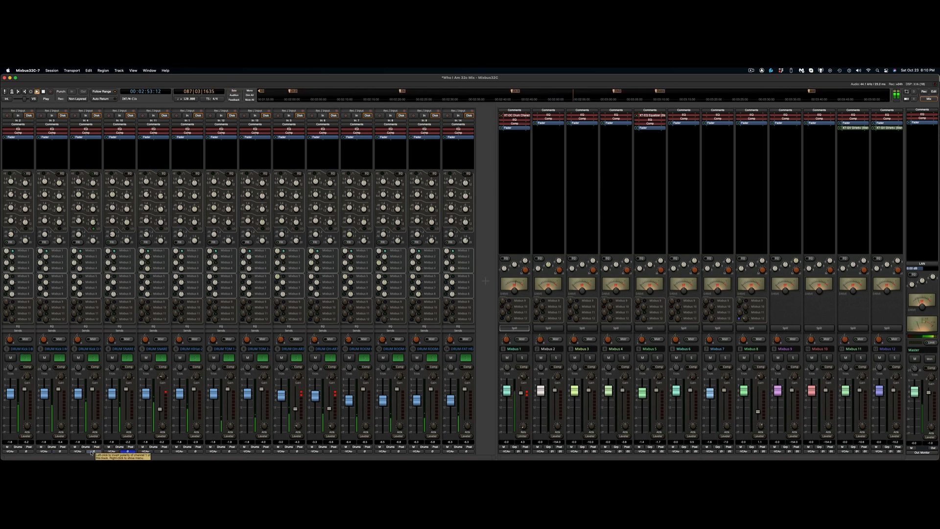
{"action": "left_click", "coordinate": [91, 452]}
{"action": "left_click", "coordinate": [92, 451]}
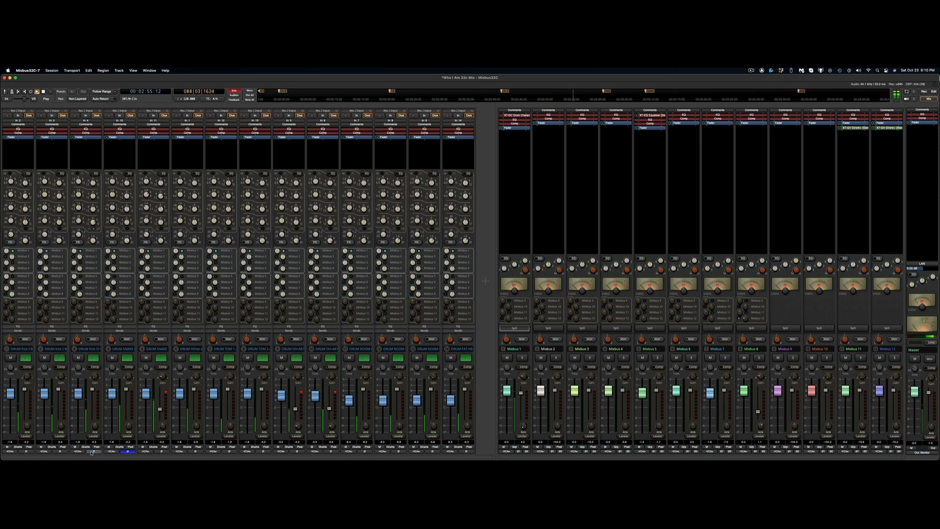
{"action": "left_click", "coordinate": [92, 451]}
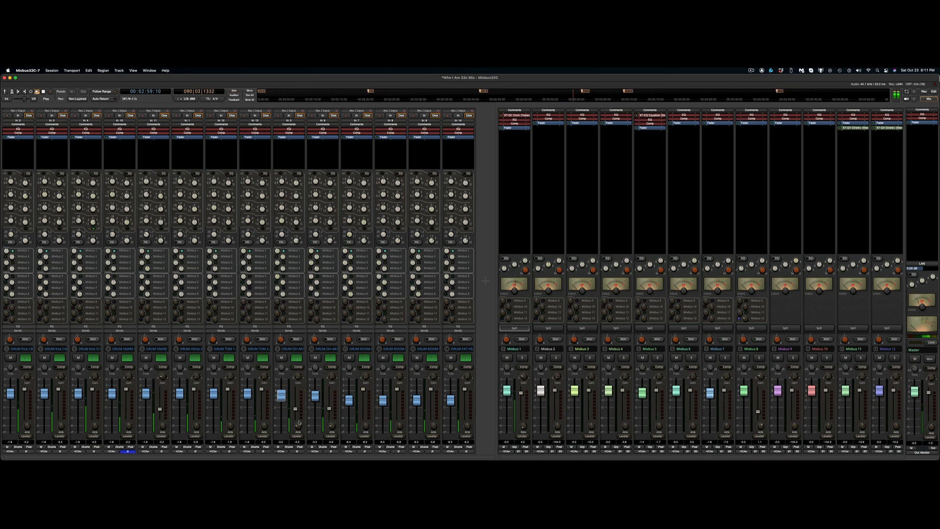
{"action": "left_click", "coordinate": [131, 361]}
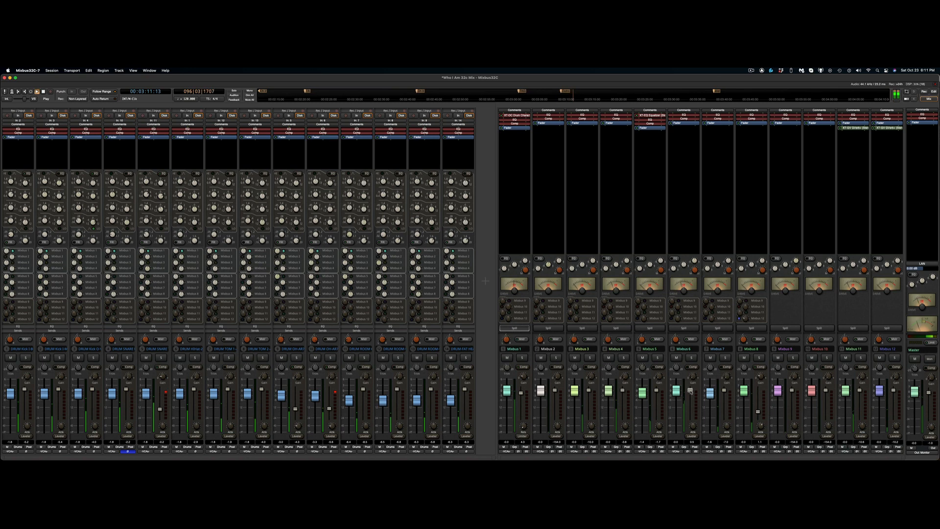
Lower the compressor threshold on Mixbus 6 and adjust its makeup gain while the full mix plays
{"action": "left_click_drag", "start_coordinate": [690, 390], "coordinate": [691, 402]}
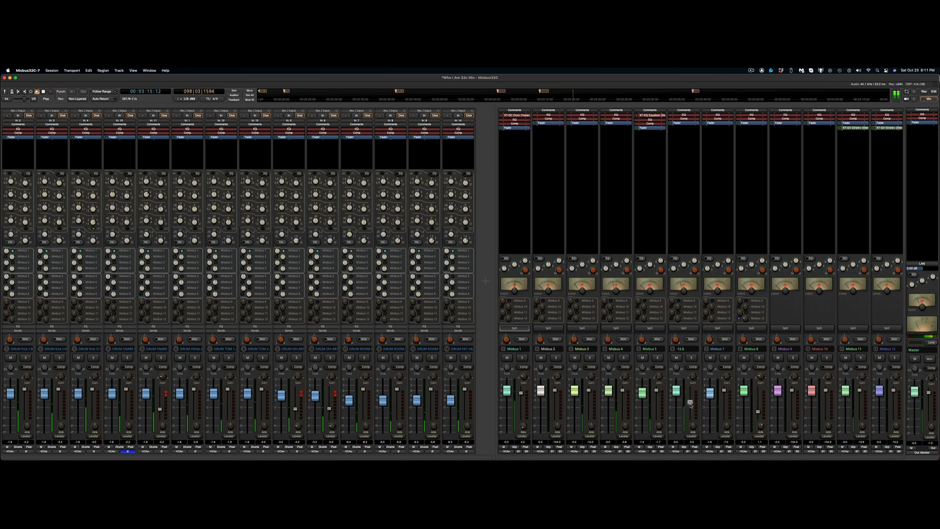
{"action": "left_click_drag", "start_coordinate": [691, 411], "coordinate": [691, 413]}
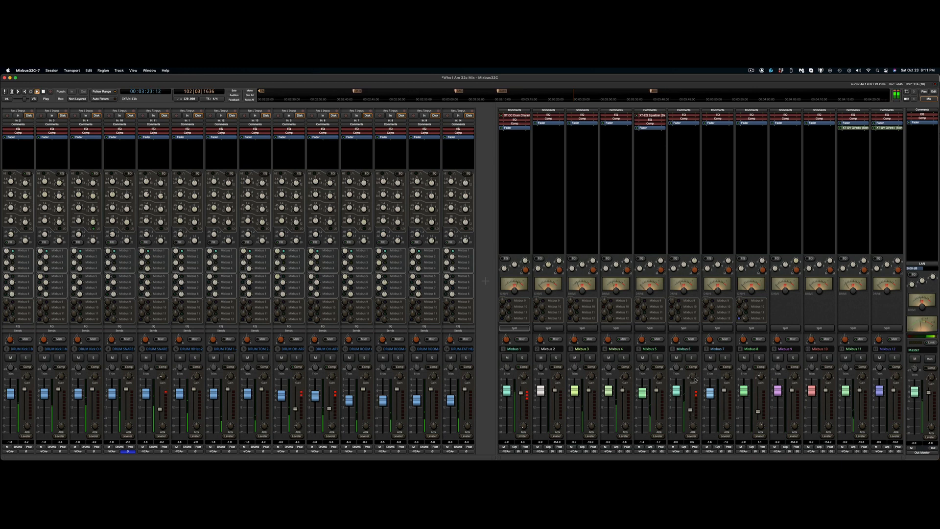
{"action": "mouse_move", "coordinate": [695, 380]}
{"action": "scroll", "coordinate": [695, 380], "scroll_direction": "up", "scroll_amount": 2}
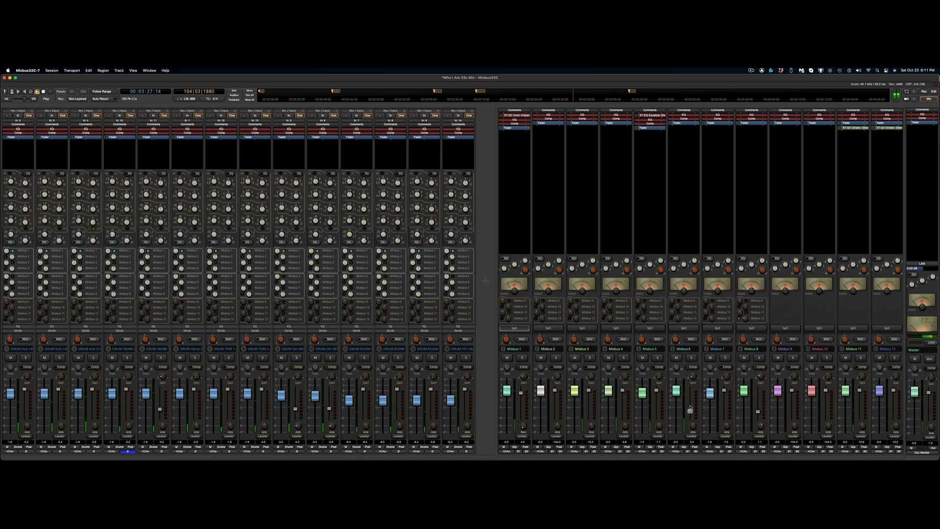
Stop playback, return to bar 21, and play the full mix from there to audition the changes
{"action": "key", "text": "space"}
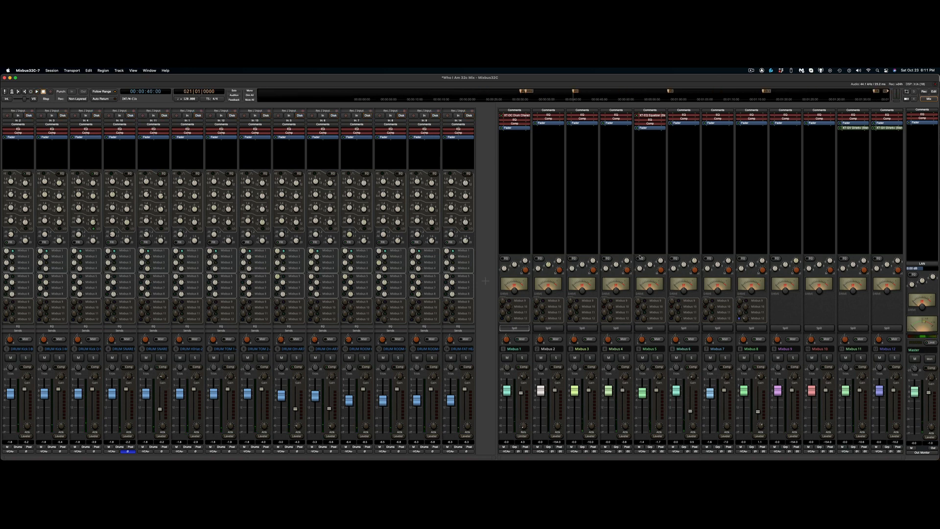
{"action": "key", "text": "space"}
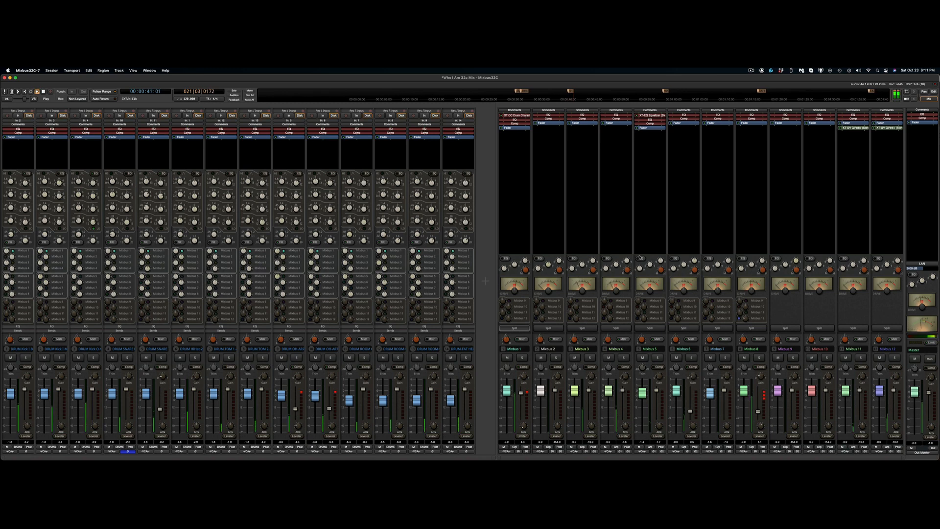
{"action": "key", "text": "w"}
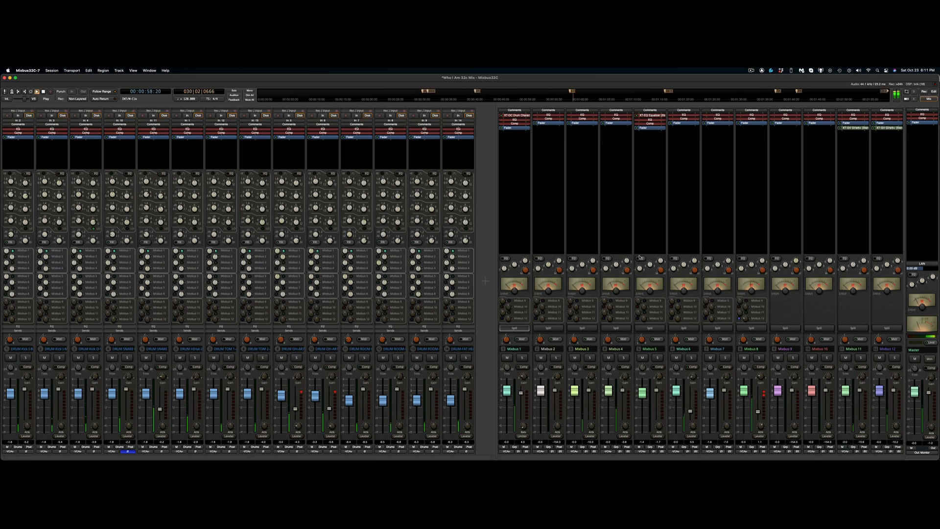
Solo Mixbus 4 during playback and show only the acoustic guitar channels feeding it
{"action": "key", "text": "w"}
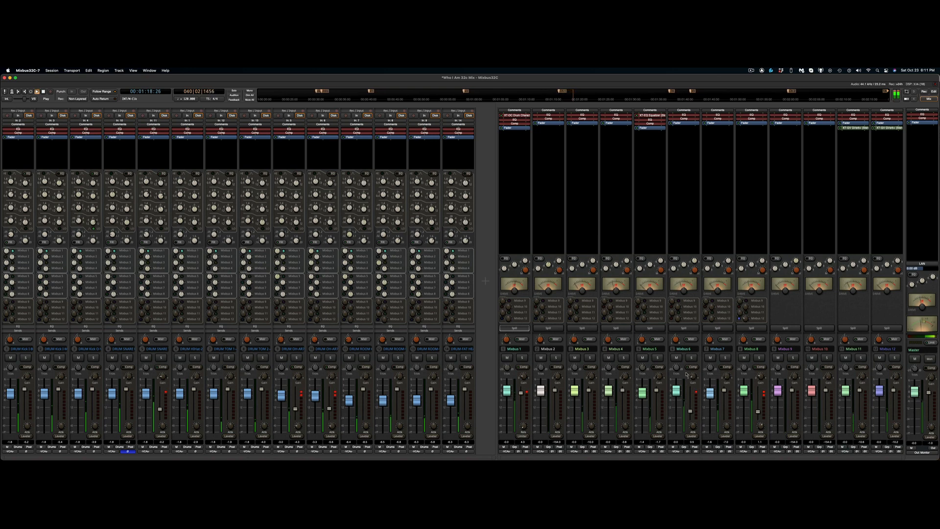
{"action": "left_click", "coordinate": [624, 358]}
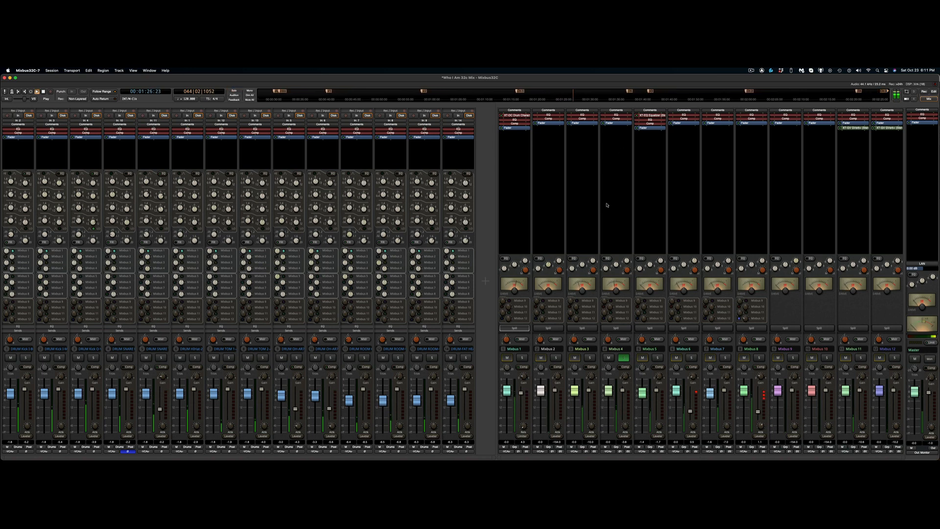
{"action": "left_click", "coordinate": [621, 328]}
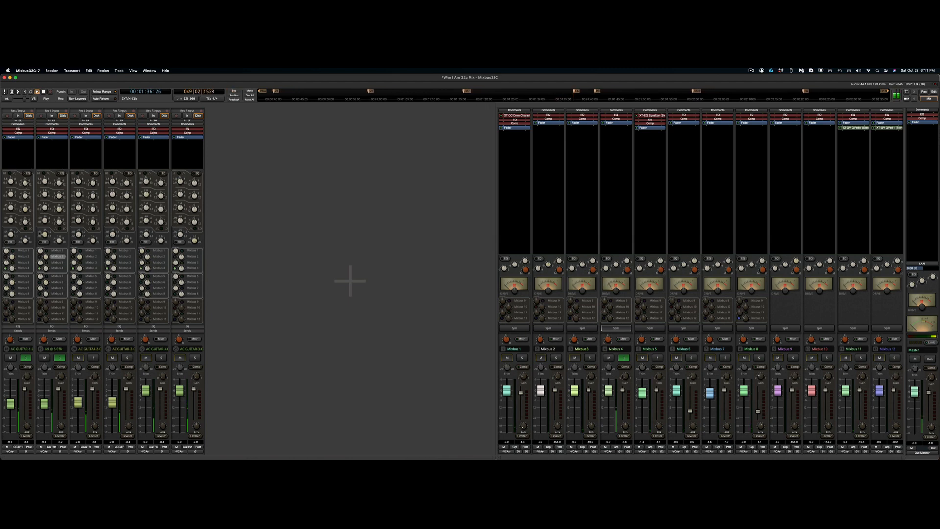
Add the second acoustic guitar pair to the solo, adjust its upper EQ, and raise its faders slightly
{"action": "left_click", "coordinate": [94, 357]}
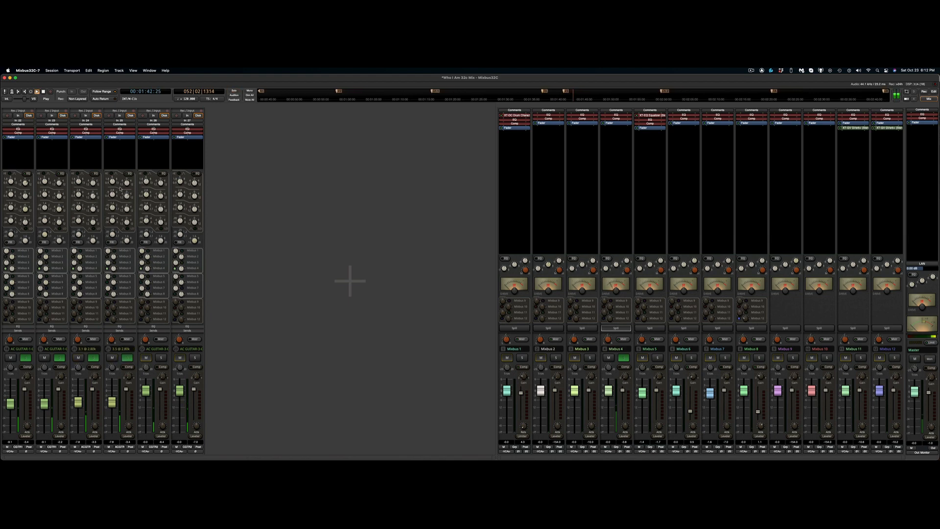
{"action": "left_click_drag", "start_coordinate": [114, 186], "coordinate": [116, 181]}
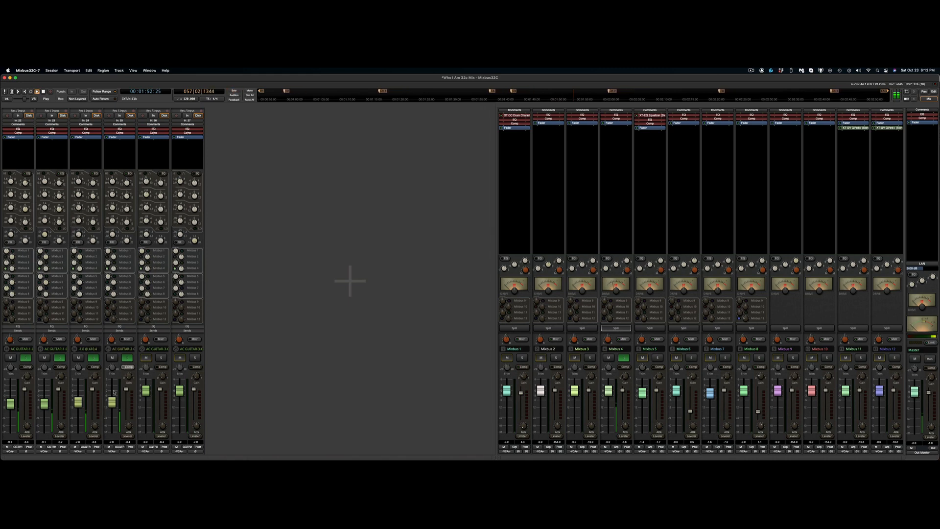
{"action": "left_click_drag", "start_coordinate": [112, 402], "coordinate": [112, 400]}
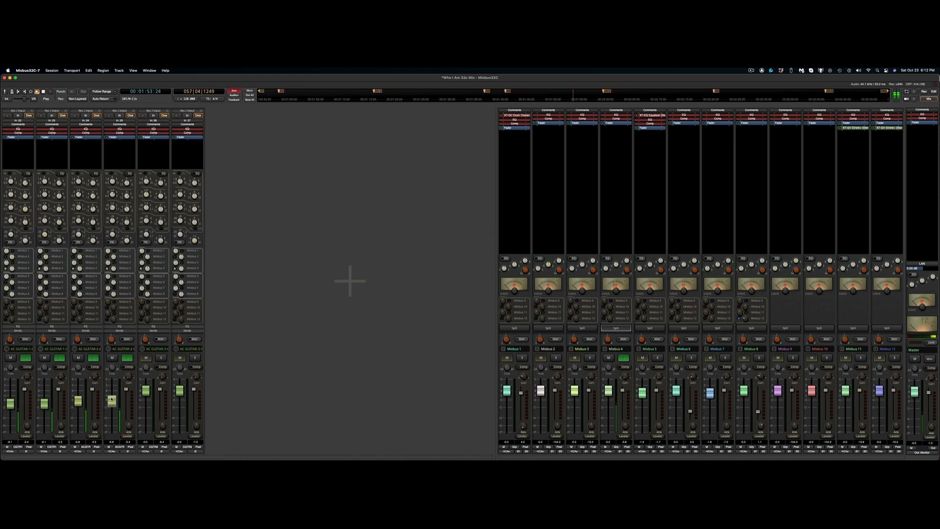
Add the third acoustic guitar pair to the solo and adjust its upper EQ bands during playback
{"action": "left_click", "coordinate": [159, 358]}
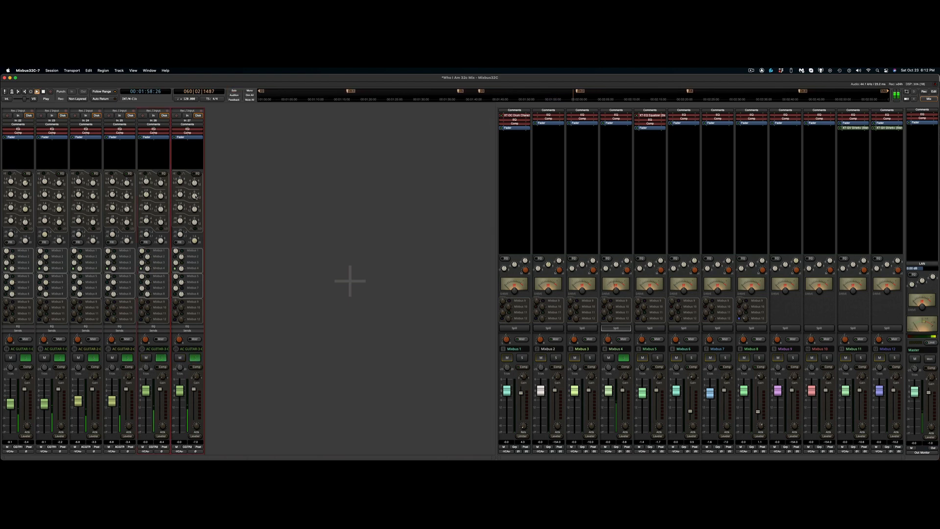
{"action": "mouse_move", "coordinate": [196, 182]}
{"action": "mouse_move", "coordinate": [162, 196]}
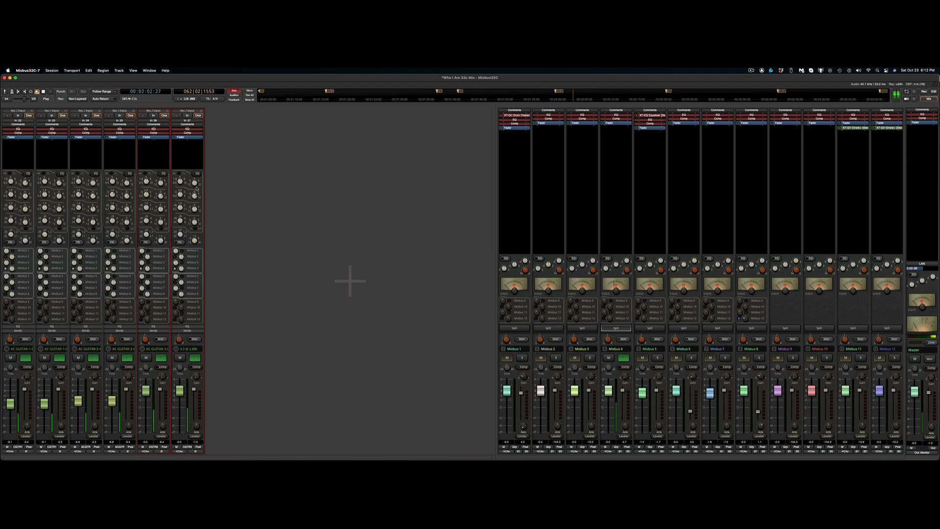
{"action": "left_click_drag", "start_coordinate": [182, 187], "coordinate": [158, 173]}
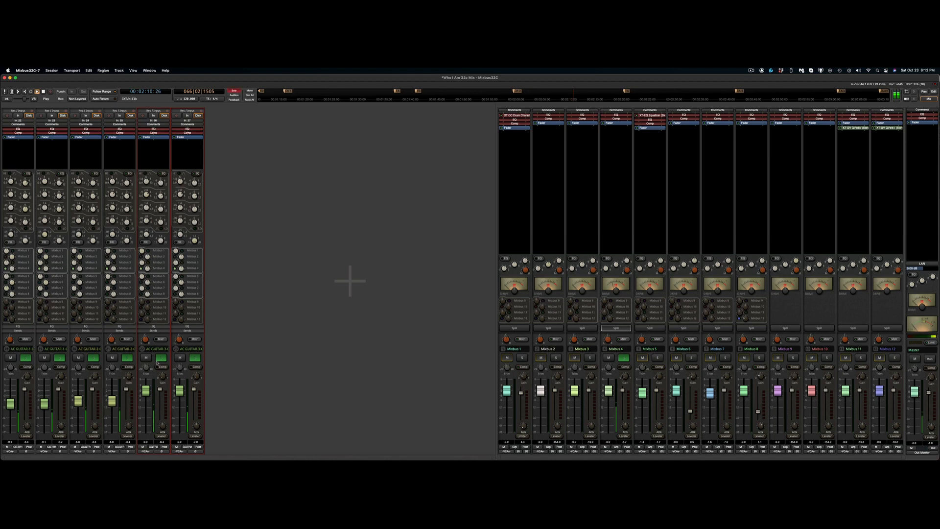
Unsolo all the acoustic guitar channels while keeping Mixbus 4 soloed
{"action": "left_click", "coordinate": [195, 358]}
{"action": "left_click", "coordinate": [127, 358]}
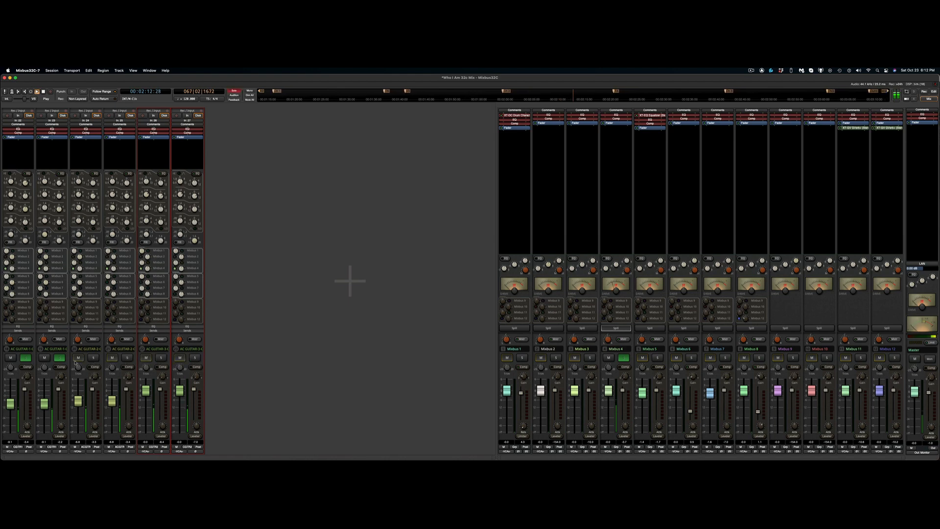
{"action": "left_click", "coordinate": [59, 358]}
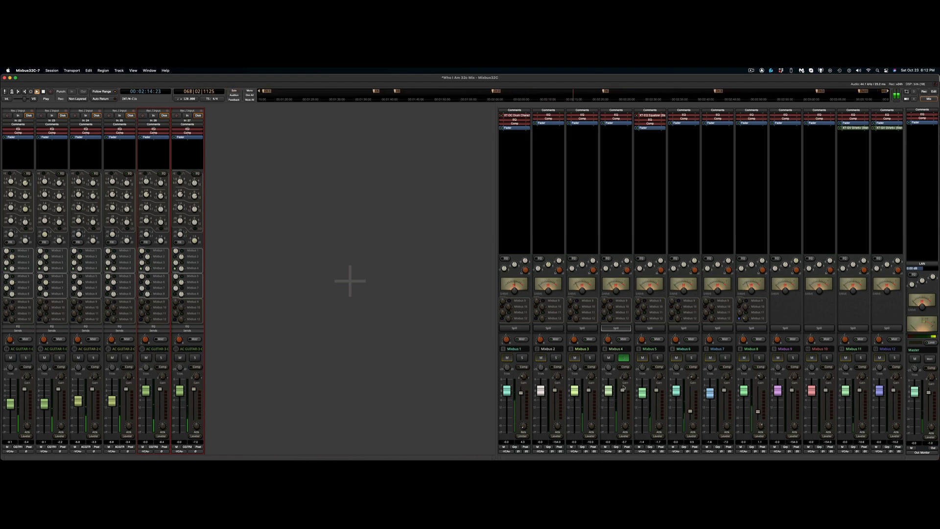
Lower the compressor threshold on Mixbus 4, adjust its makeup gain, and unsolo the bus to hear the full mix
{"action": "left_click_drag", "start_coordinate": [624, 387], "coordinate": [624, 422]}
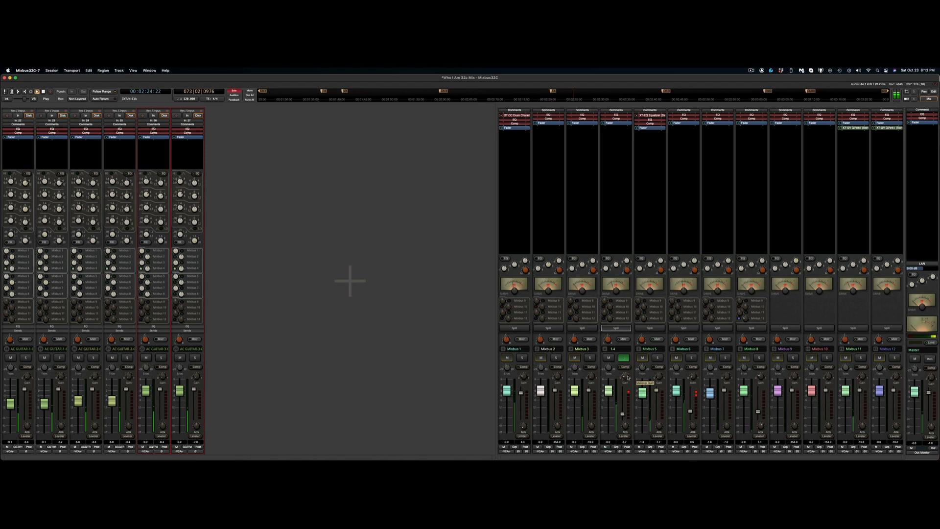
{"action": "scroll", "coordinate": [626, 376], "scroll_direction": "up", "scroll_amount": 2}
{"action": "left_click", "coordinate": [623, 358]}
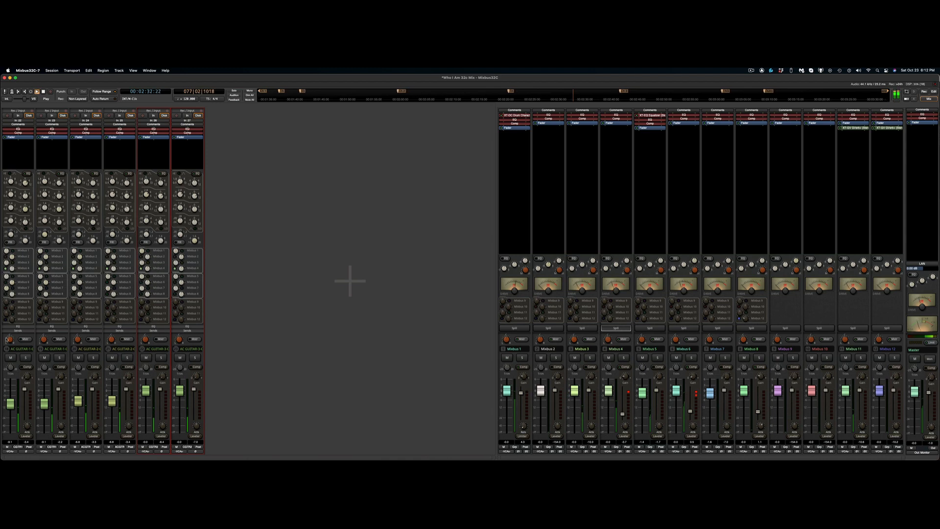
Stop playback, solo Mixbus 4, and review the channels feeding Mixbus 4 and Mixbus 6, returning to the acoustic guitars
{"action": "key", "text": "space"}
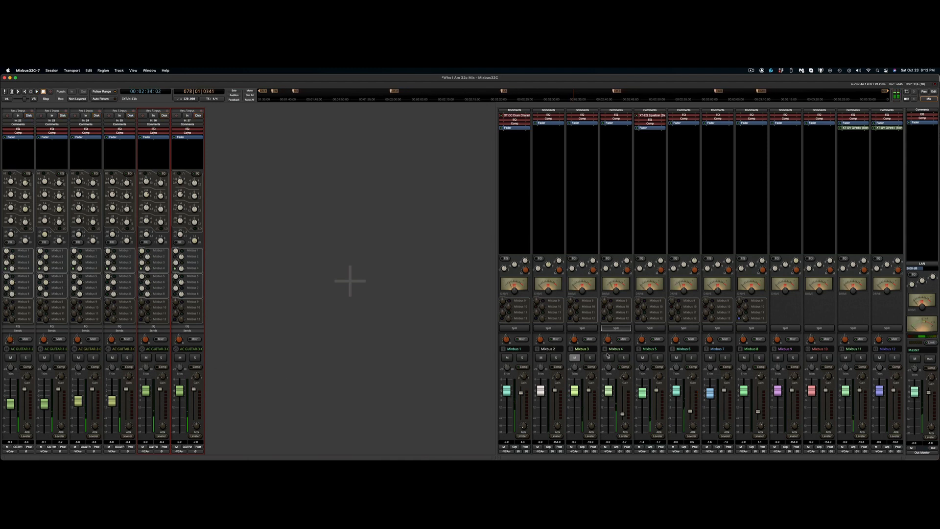
{"action": "left_click", "coordinate": [623, 358]}
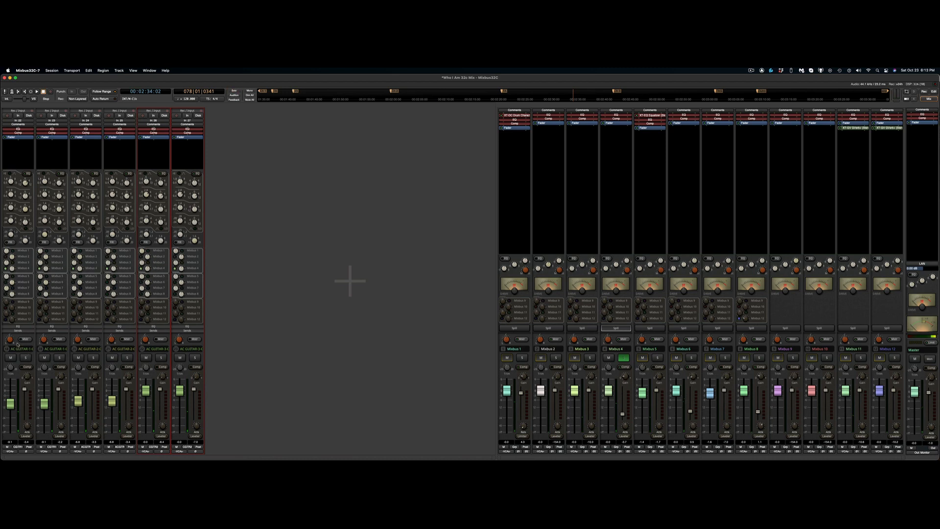
{"action": "left_click_drag", "start_coordinate": [7, 380], "coordinate": [6, 386]}
{"action": "left_click_drag", "start_coordinate": [43, 340], "coordinate": [41, 385]}
{"action": "left_click_drag", "start_coordinate": [77, 339], "coordinate": [117, 296]}
{"action": "left_click_drag", "start_coordinate": [146, 339], "coordinate": [177, 354]}
{"action": "left_click", "coordinate": [683, 327]}
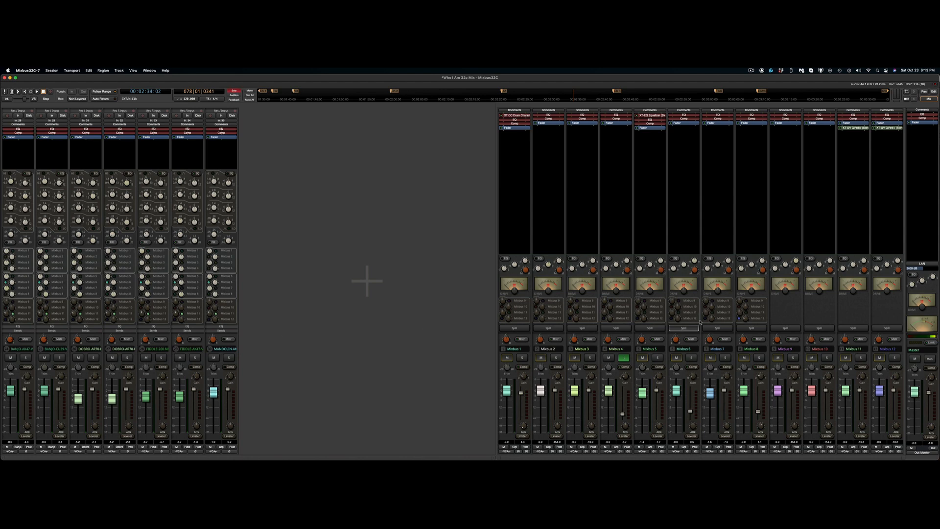
{"action": "left_click", "coordinate": [616, 328]}
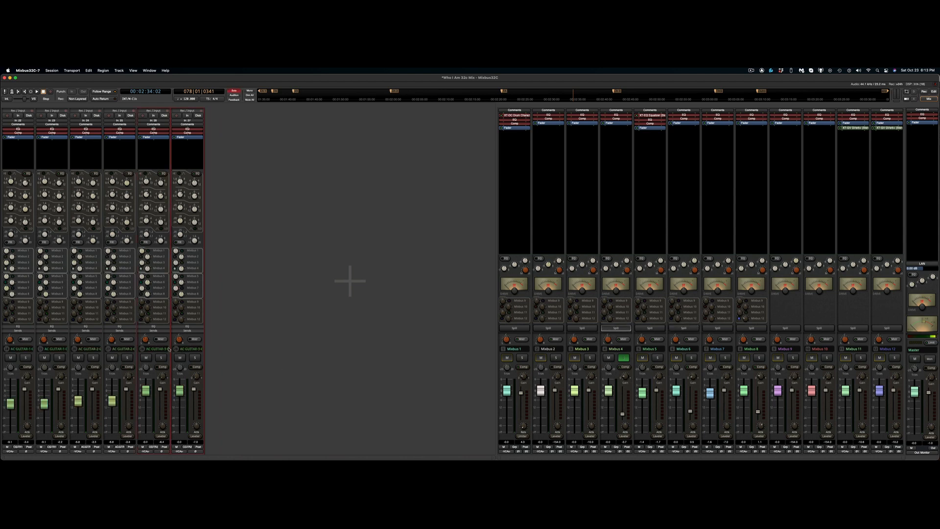
{"action": "mouse_move", "coordinate": [144, 343]}
{"action": "mouse_move", "coordinate": [177, 345]}
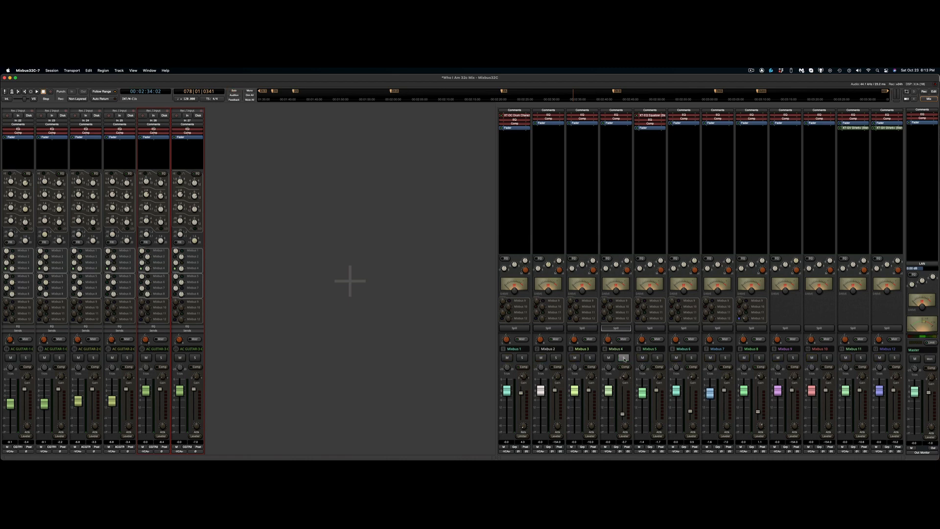
Play the full mix, solo Mixbus 4 partway through, and stop playback in the editor view
{"action": "key", "text": "space"}
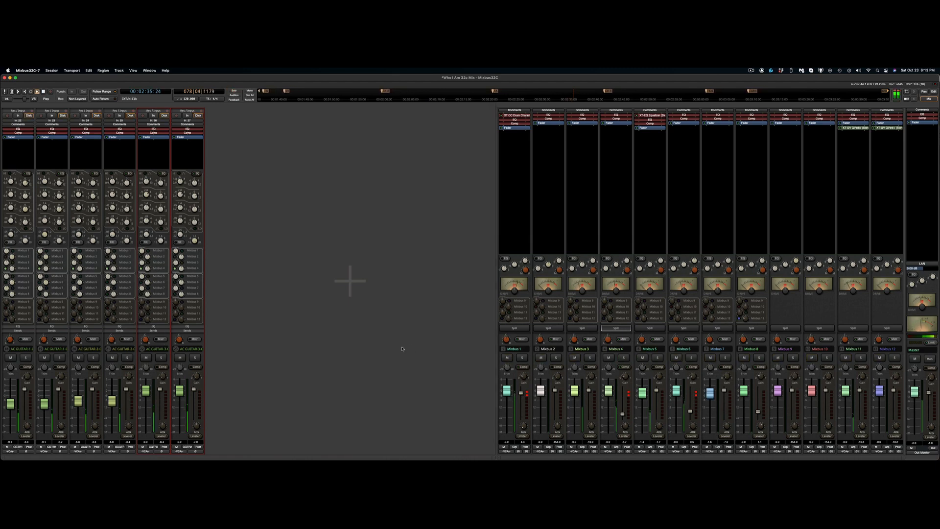
{"action": "left_click", "coordinate": [623, 358]}
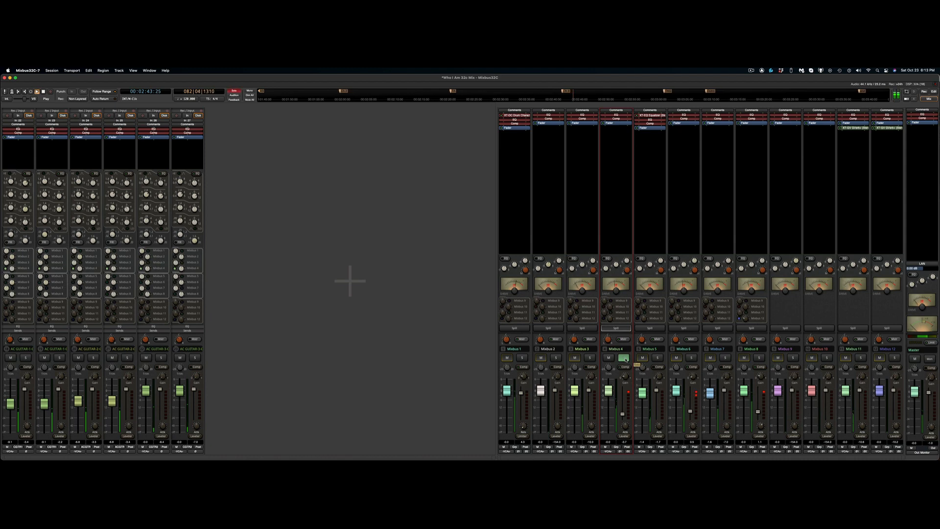
{"action": "key", "text": "alt+m"}
{"action": "key", "text": "space"}
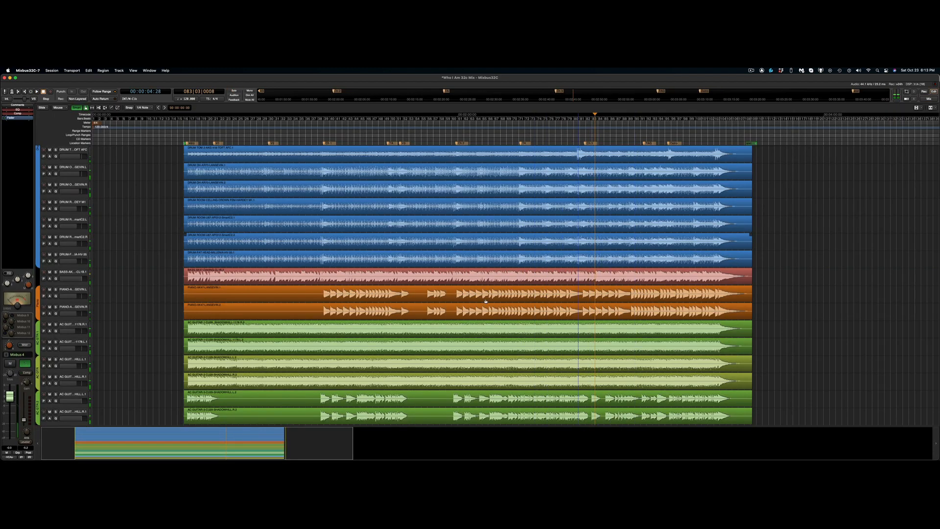
Play the soloed acoustic guitars from just before bar 80 to examine the passage around bar 82
{"action": "scroll", "coordinate": [91, 286], "scroll_direction": "down", "scroll_amount": 6}
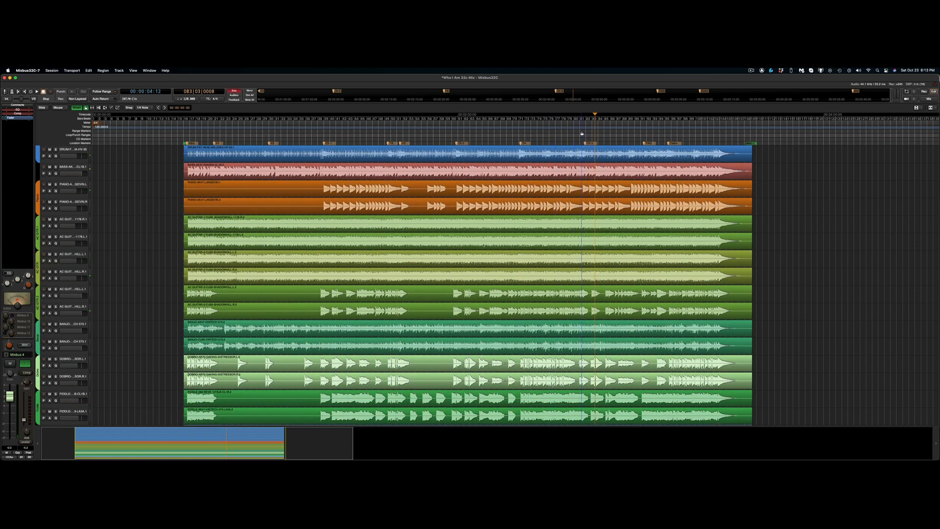
{"action": "scroll", "coordinate": [582, 134], "scroll_direction": "up", "scroll_amount": 3}
{"action": "left_click", "coordinate": [508, 136]}
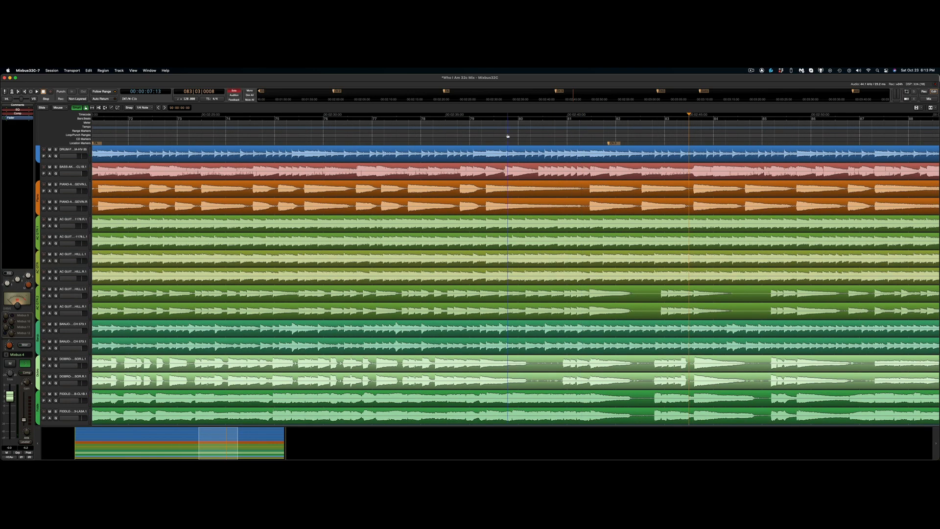
{"action": "key", "text": "space"}
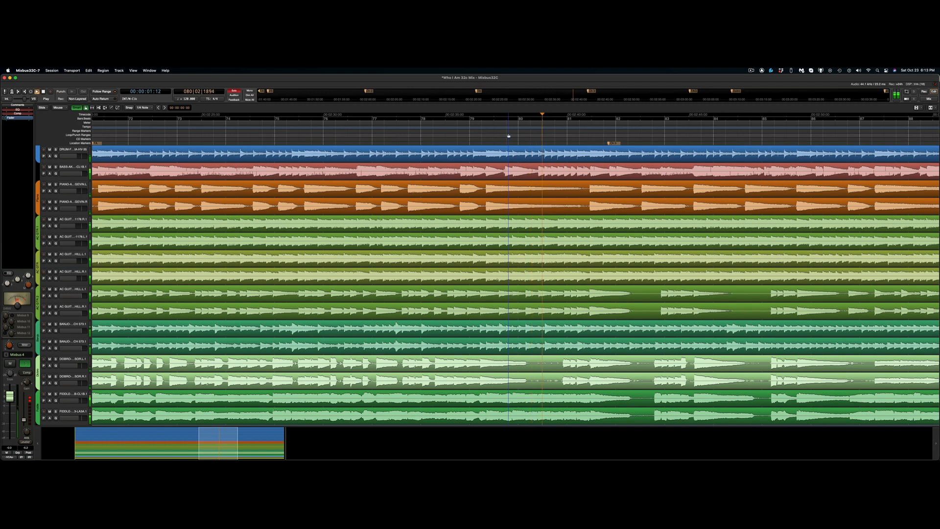
{"action": "scroll", "coordinate": [563, 125], "scroll_direction": "up", "scroll_amount": 1}
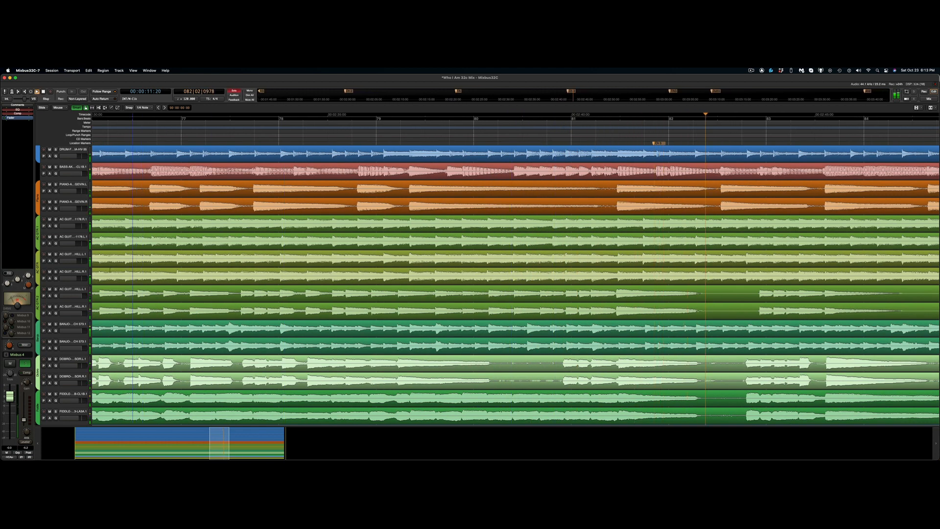
{"action": "key", "text": "space"}
Solo the third acoustic guitar pair and play its passage from just after bar 81
{"action": "left_click", "coordinate": [55, 289]}
{"action": "left_click", "coordinate": [55, 306]}
{"action": "left_click", "coordinate": [598, 141]}
{"action": "key", "text": "space"}
{"action": "key", "text": "space"}
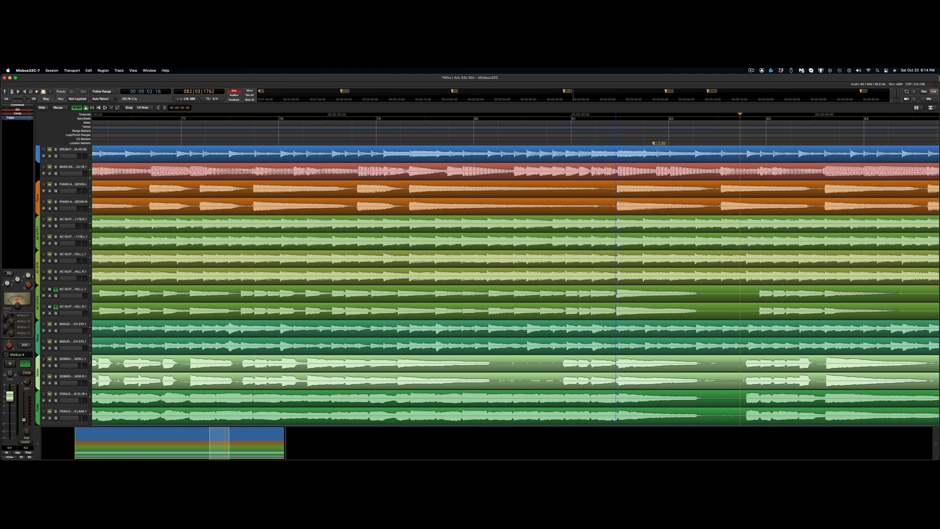
Split out about one bar of the third acoustic guitar pair, starting midway through bar 81, and mute both regions
{"action": "left_click_drag", "start_coordinate": [616, 294], "coordinate": [710, 300]}
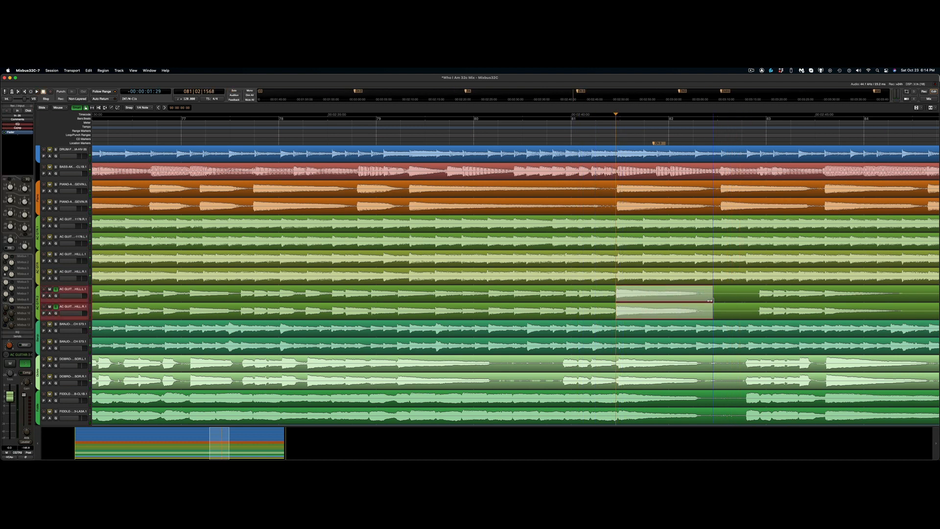
{"action": "key", "text": "s"}
{"action": "left_click", "coordinate": [680, 301]}
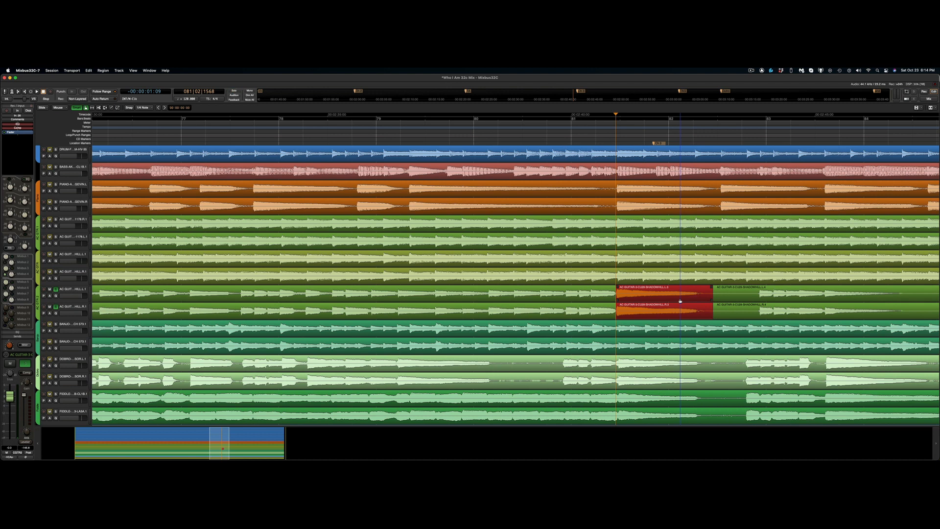
{"action": "key", "text": "super+m"}
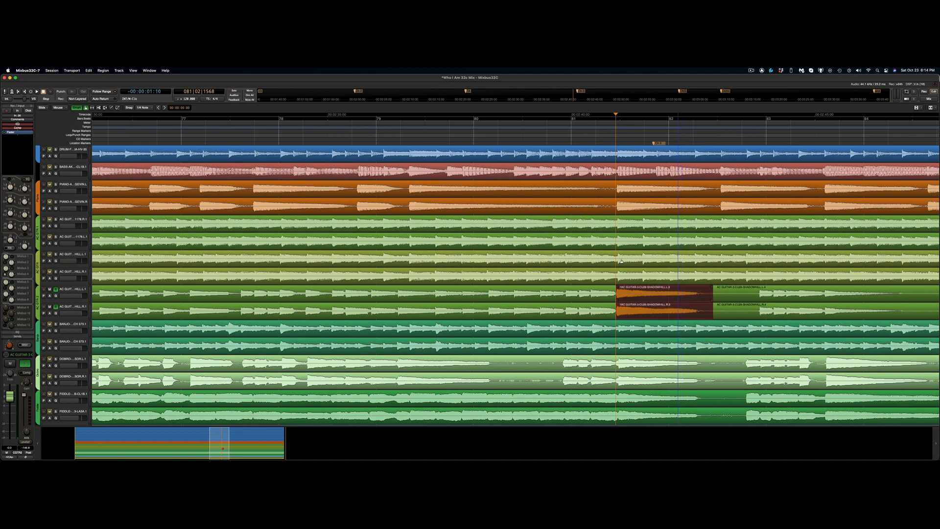
Play the edited passage from just before bar 80, unsolo the third acoustic guitar pair, and replay it in the full mix
{"action": "left_click", "coordinate": [457, 143]}
{"action": "key", "text": "space"}
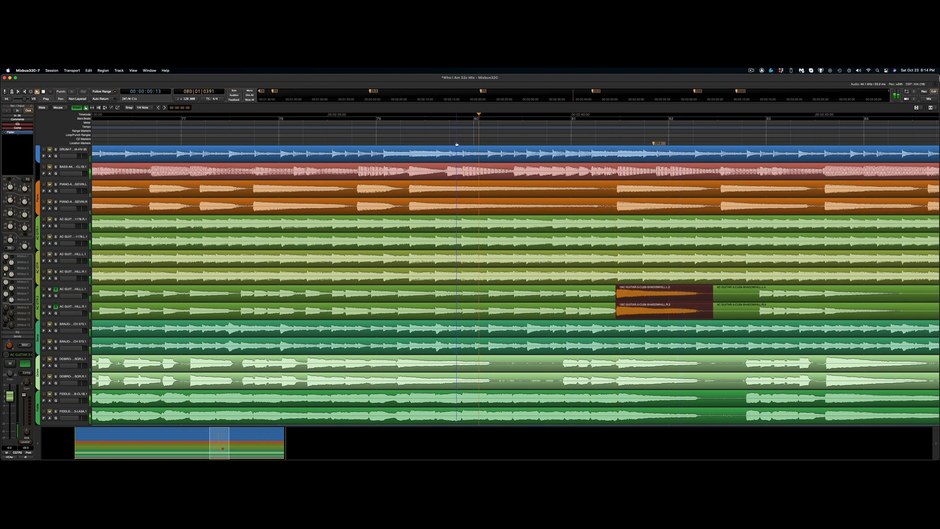
{"action": "left_click", "coordinate": [55, 290]}
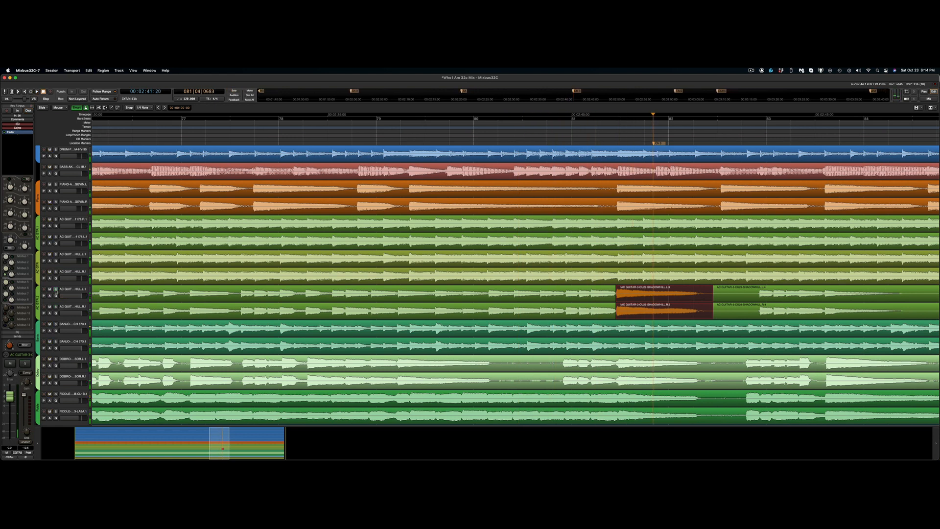
{"action": "left_click", "coordinate": [505, 132]}
{"action": "key", "text": "space"}
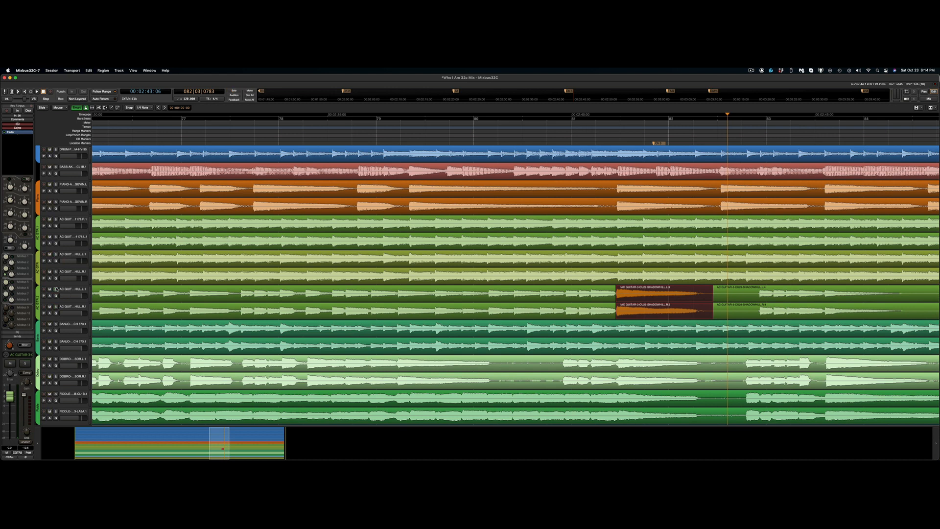
Replay the passage from just after bar 81, solo the second acoustic guitar pair, and play the same spot again
{"action": "left_click", "coordinate": [590, 141]}
{"action": "key", "text": "space"}
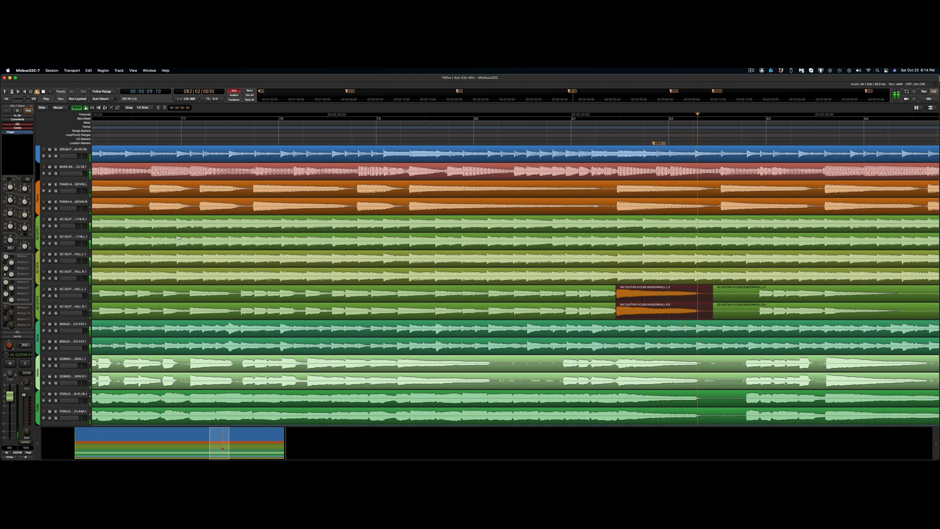
{"action": "key", "text": "space"}
{"action": "left_click", "coordinate": [56, 255]}
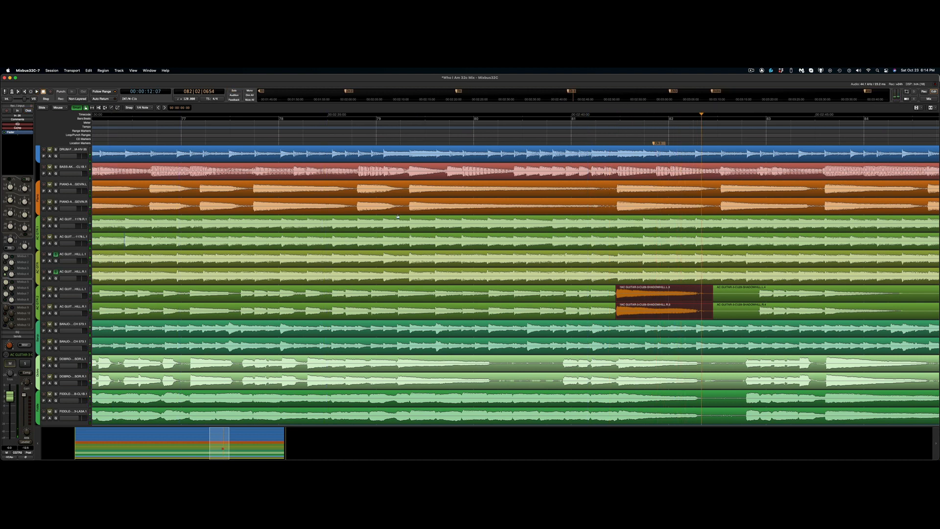
{"action": "left_click", "coordinate": [602, 137]}
{"action": "key", "text": "space"}
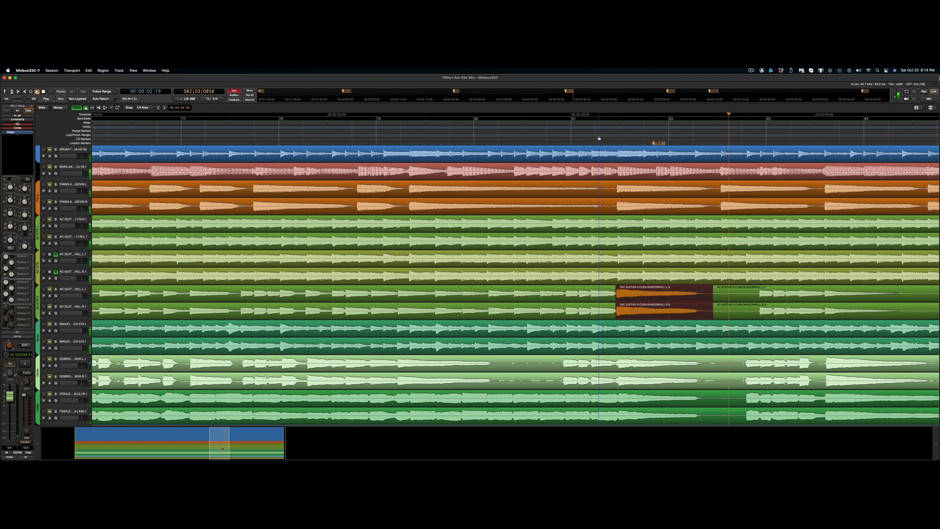
Stop playback, clear the solos on the second acoustic guitar pair and Mixbus 4, and play the full mix
{"action": "key", "text": "space"}
{"action": "left_click", "coordinate": [55, 272]}
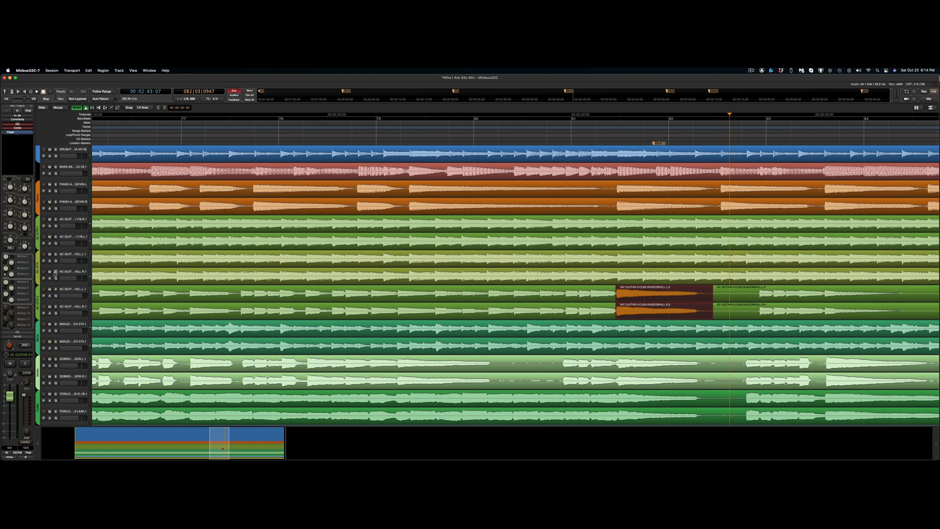
{"action": "key", "text": "alt+m"}
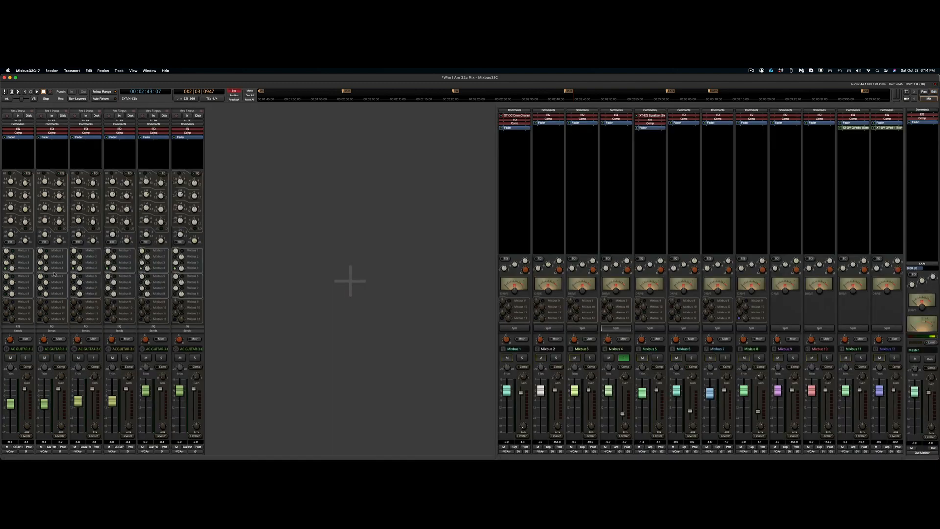
{"action": "left_click", "coordinate": [623, 358]}
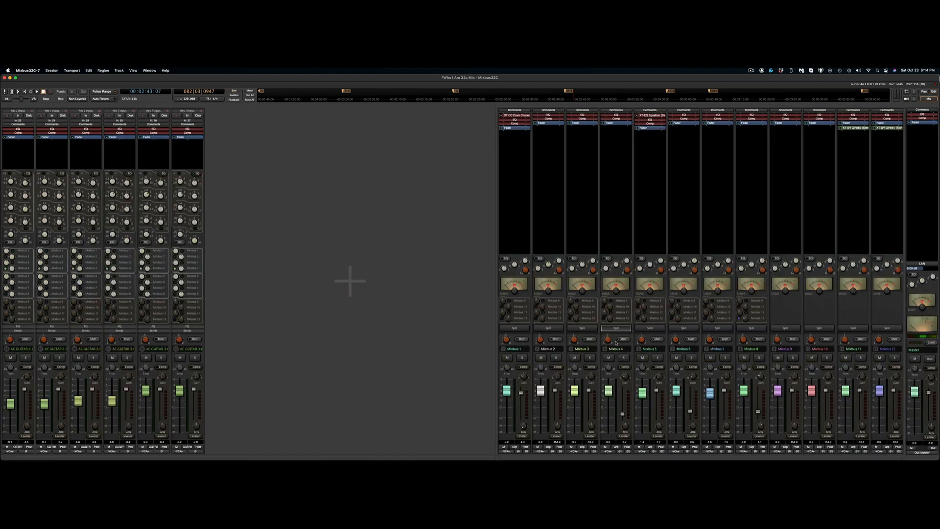
{"action": "key", "text": "space"}
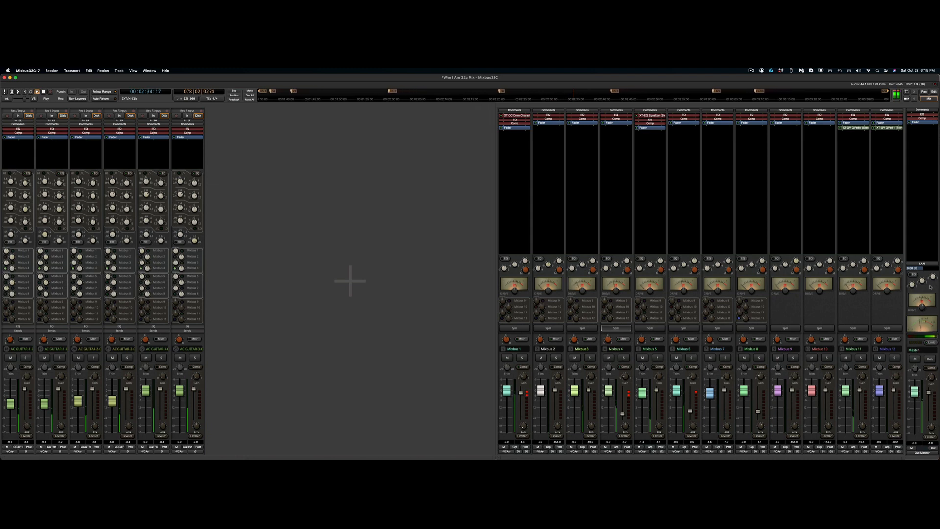
Close the Mixbus 4 spill, lower the compressor threshold on Mixbus 7, and bring its fader down to about -4 dB
{"action": "left_click", "coordinate": [616, 328]}
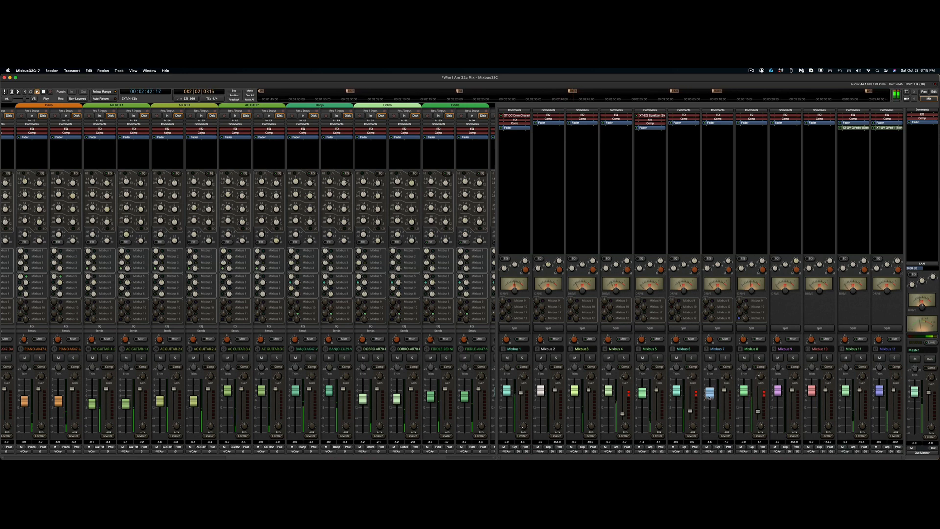
{"action": "left_click_drag", "start_coordinate": [724, 390], "coordinate": [726, 438]}
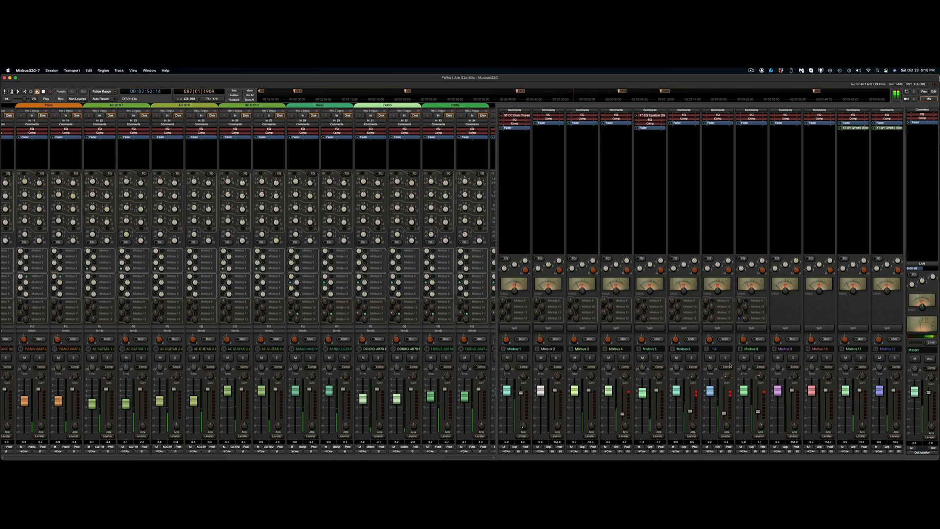
{"action": "left_click_drag", "start_coordinate": [711, 390], "coordinate": [713, 406]}
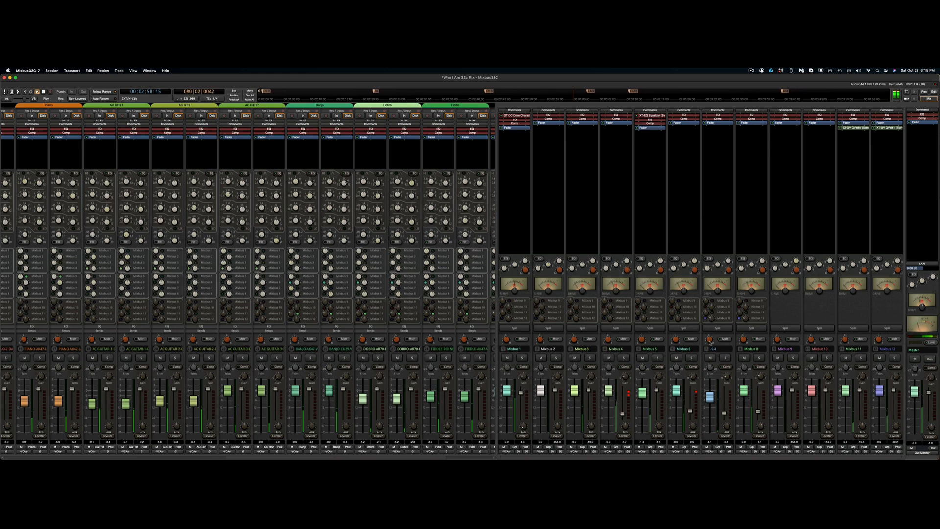
Select the background and lead vocal passage starting at about bar 60 and loop its playback
{"action": "key", "text": "alt+m"}
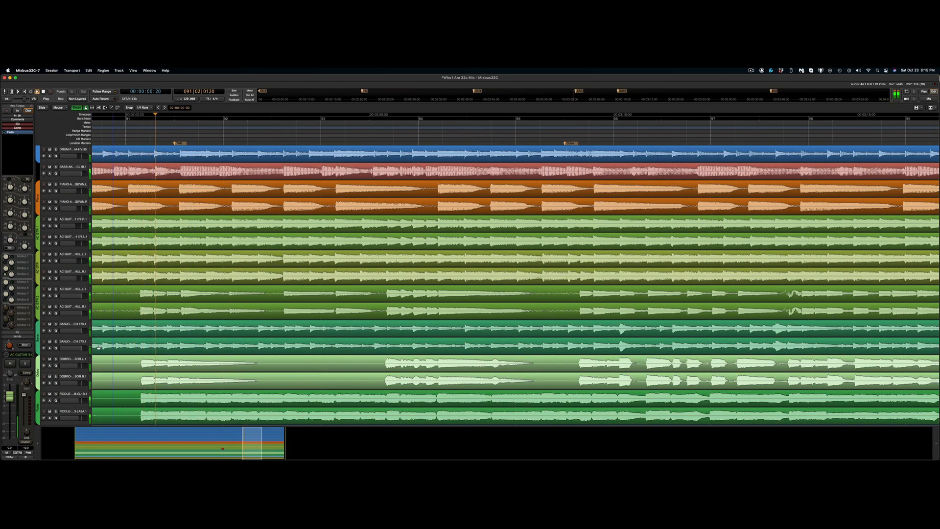
{"action": "scroll", "coordinate": [85, 336], "scroll_direction": "down", "scroll_amount": 10}
{"action": "scroll", "coordinate": [84, 335], "scroll_direction": "up", "scroll_amount": 7}
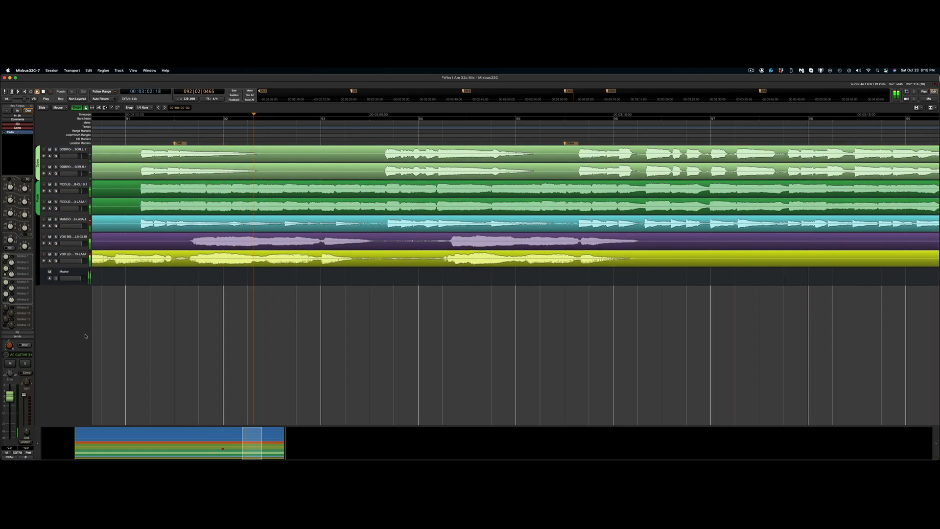
{"action": "scroll", "coordinate": [424, 129], "scroll_direction": "down", "scroll_amount": 4}
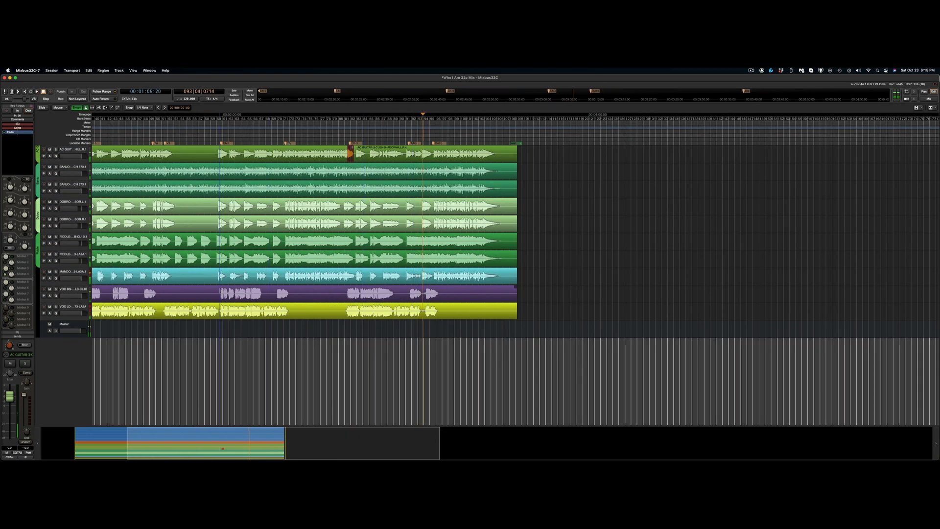
{"action": "left_click_drag", "start_coordinate": [220, 293], "coordinate": [260, 312]}
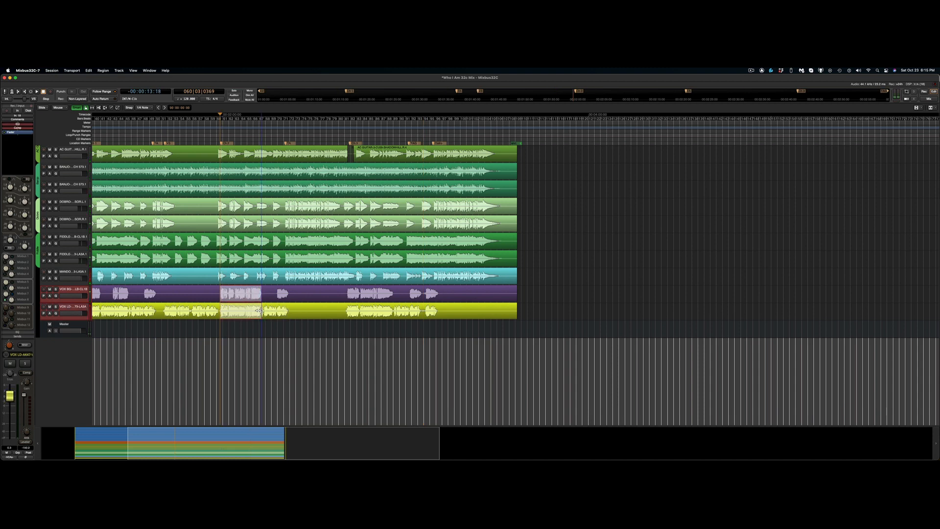
{"action": "key", "text": "space"}
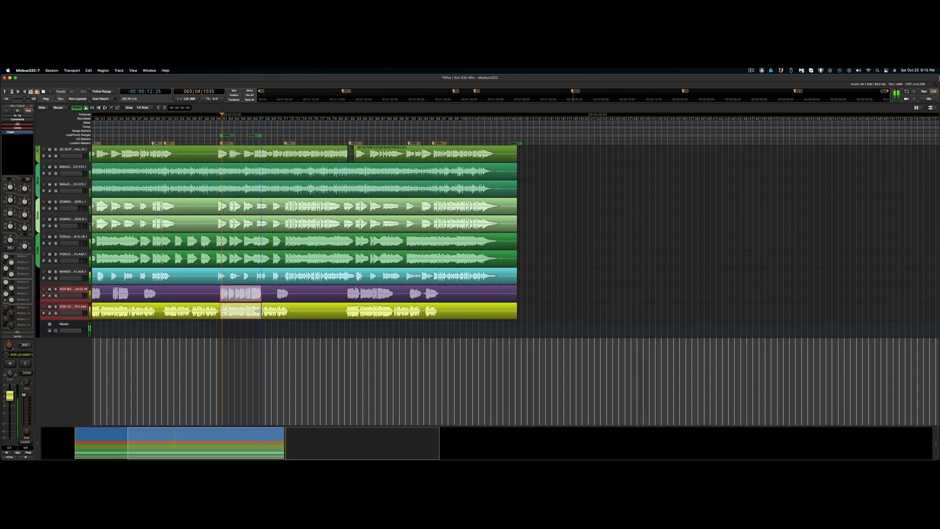
Solo Mixbuses 7, 12 and 8 in the mixer and set the Mixbus 7 send to Mixbus 12 to -14.0 dB
{"action": "key", "text": "alt+m"}
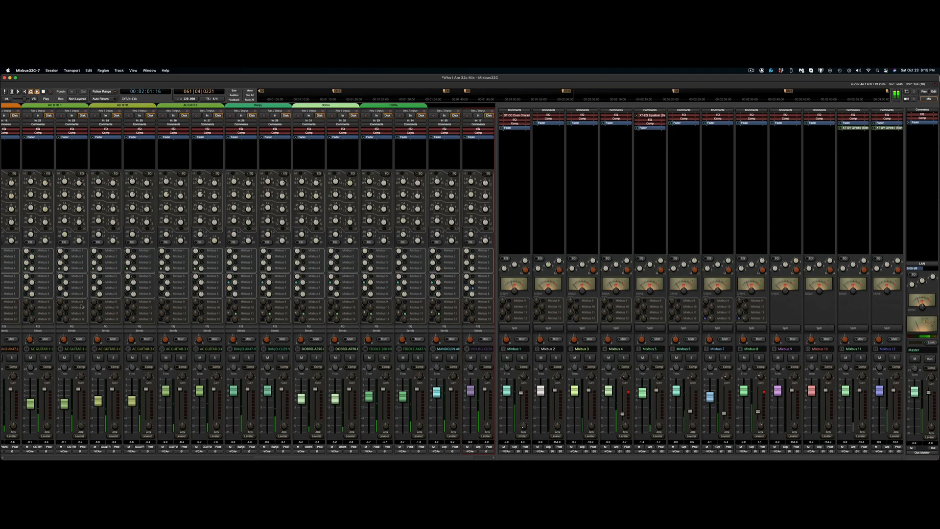
{"action": "left_click", "coordinate": [726, 357]}
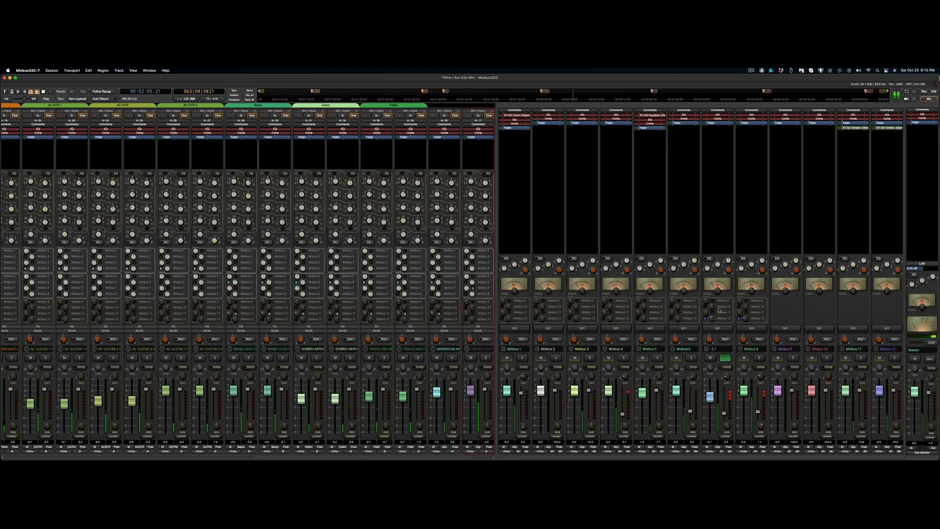
{"action": "left_click", "coordinate": [894, 358]}
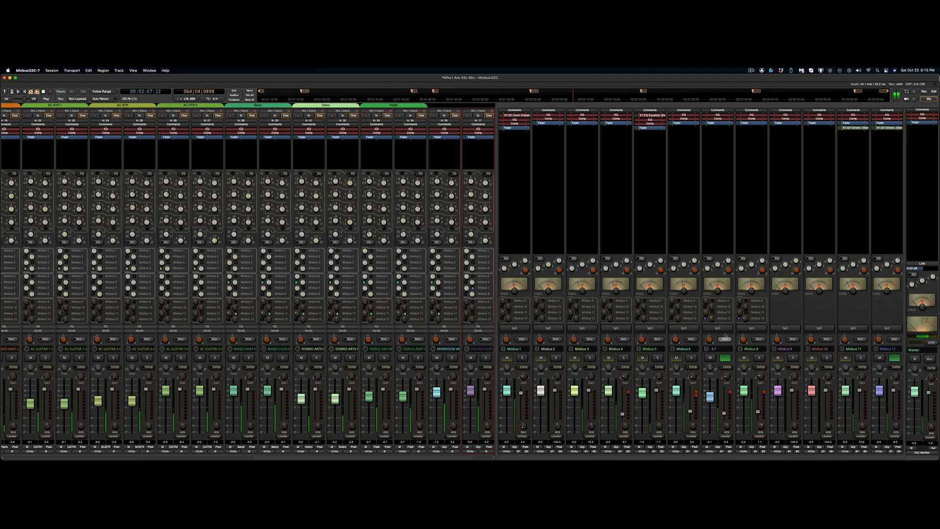
{"action": "left_click_drag", "start_coordinate": [713, 319], "coordinate": [729, 336]}
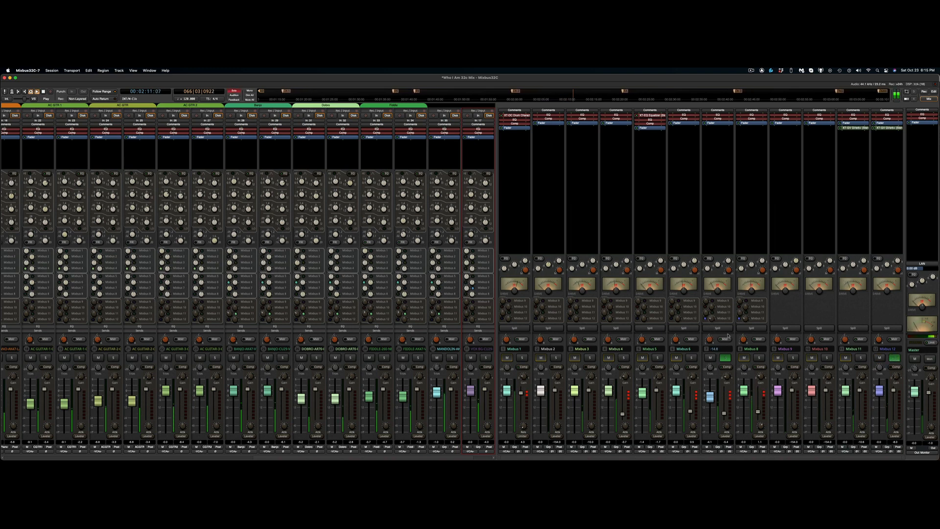
{"action": "left_click", "coordinate": [759, 357]}
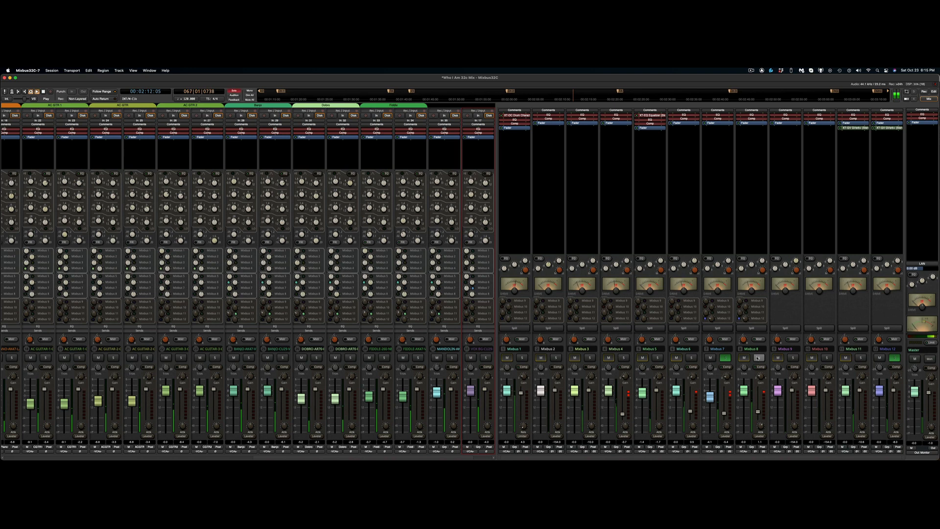
Spill Mixbus 7, lower the background vocal channel's high-pass filter setting, and replay the passage
{"action": "left_click", "coordinate": [718, 328]}
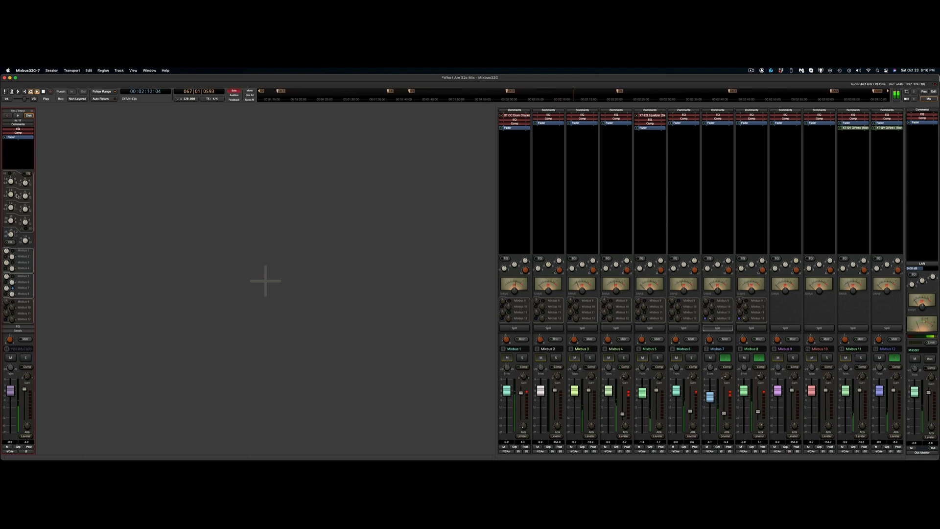
{"action": "key", "text": "space"}
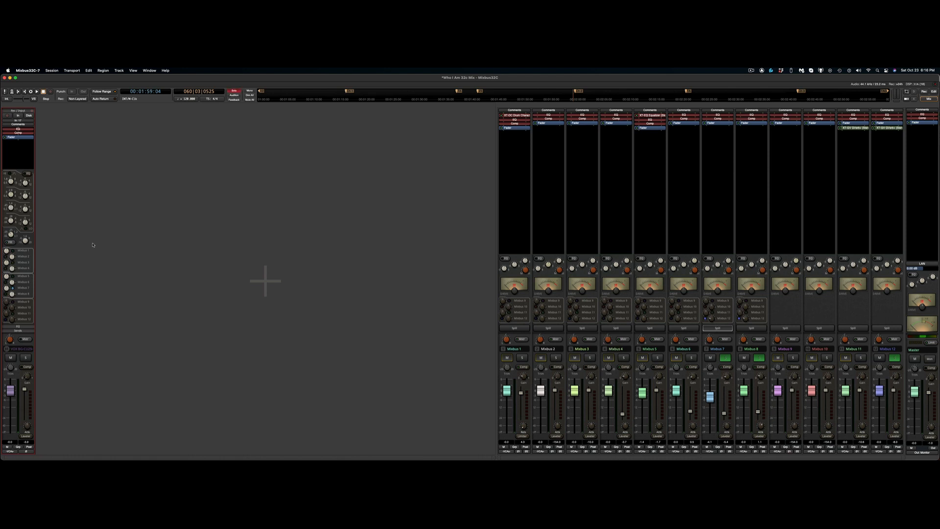
{"action": "mouse_move", "coordinate": [11, 233]}
{"action": "scroll", "coordinate": [11, 234], "scroll_direction": "down", "scroll_amount": 3}
{"action": "key", "text": "space"}
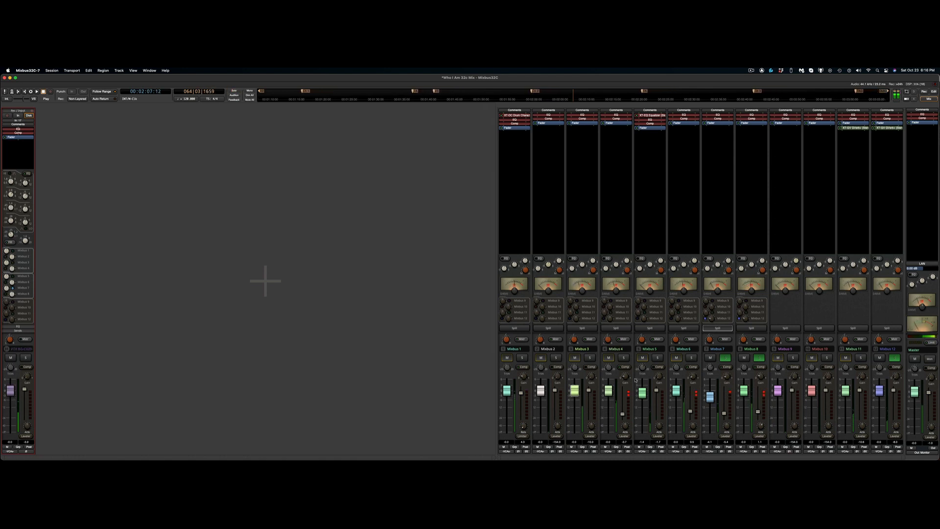
Clear the solos, rebalance the Mixbus 7 fader to about -6 dB with its reverb send against the full mix, and stop playback
{"action": "left_click_drag", "start_coordinate": [713, 404], "coordinate": [712, 410]}
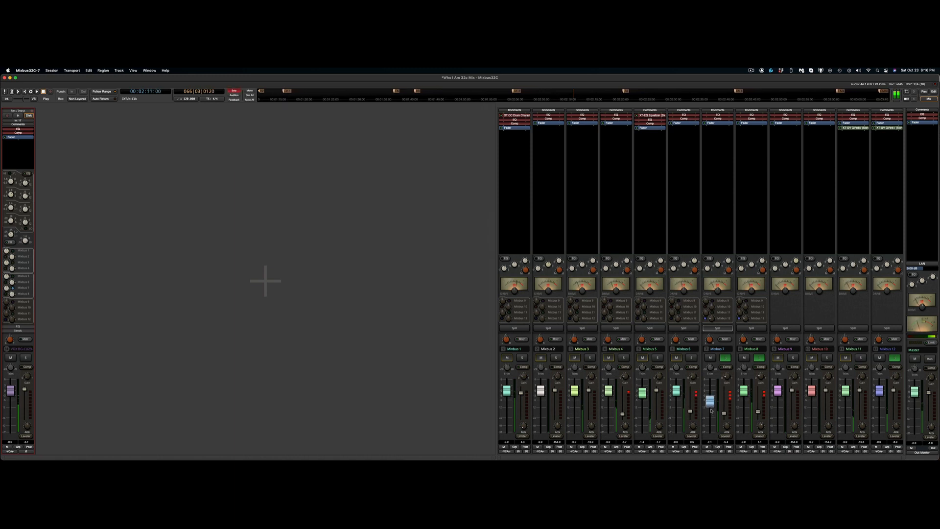
{"action": "left_click", "coordinate": [726, 358]}
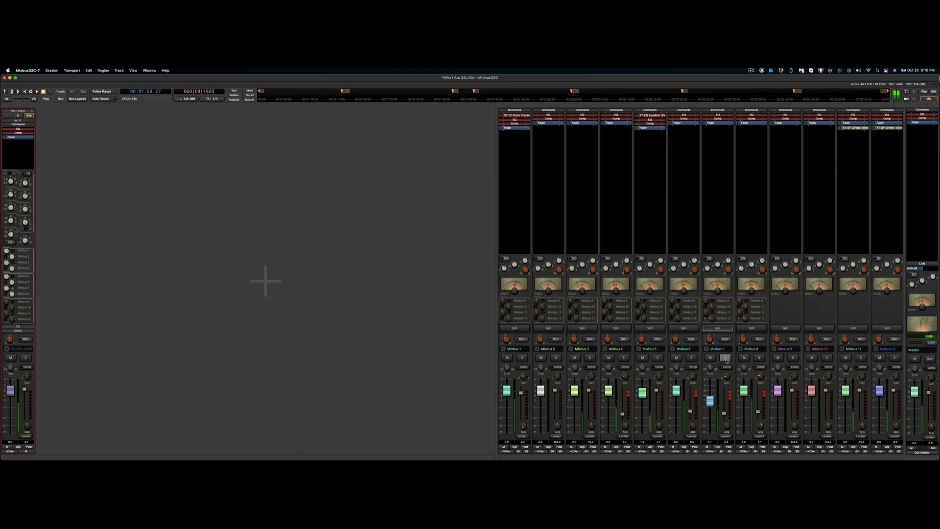
{"action": "left_click_drag", "start_coordinate": [712, 402], "coordinate": [714, 401]}
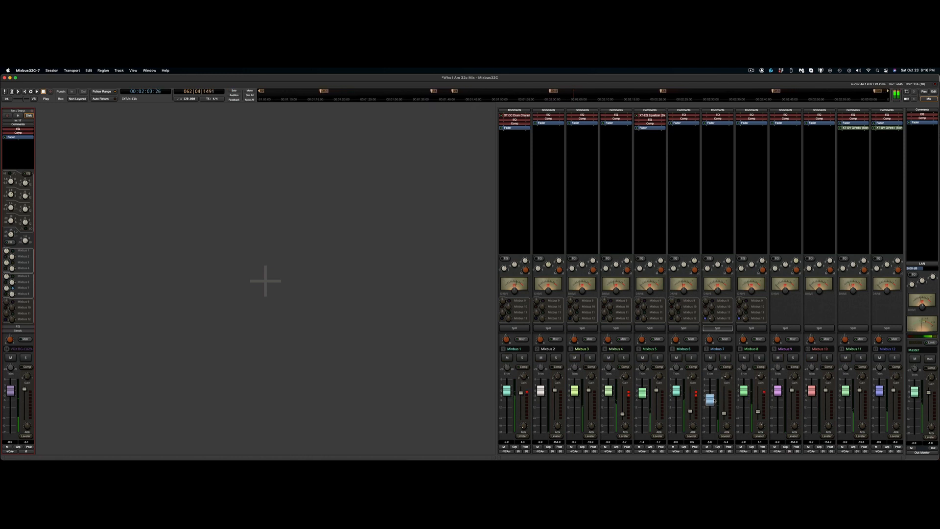
{"action": "left_click_drag", "start_coordinate": [710, 340], "coordinate": [710, 356]}
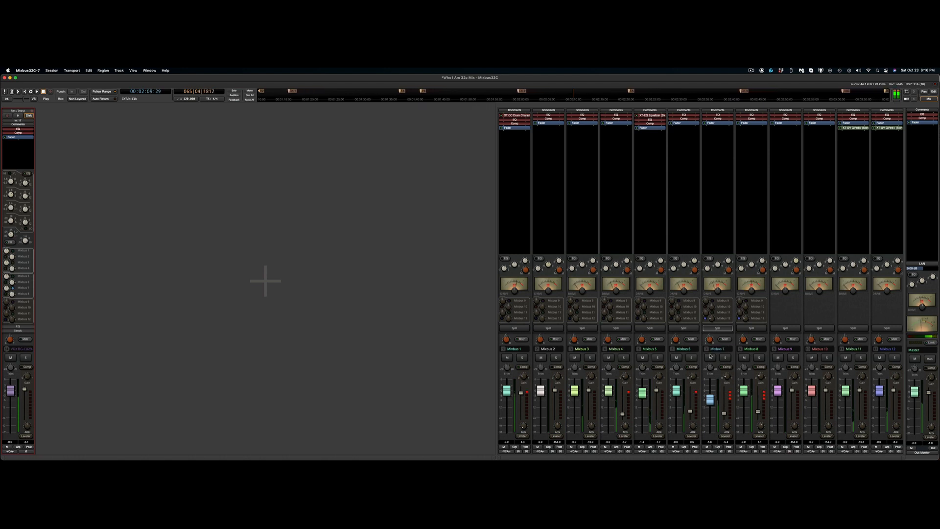
{"action": "left_click_drag", "start_coordinate": [710, 356], "coordinate": [711, 344]}
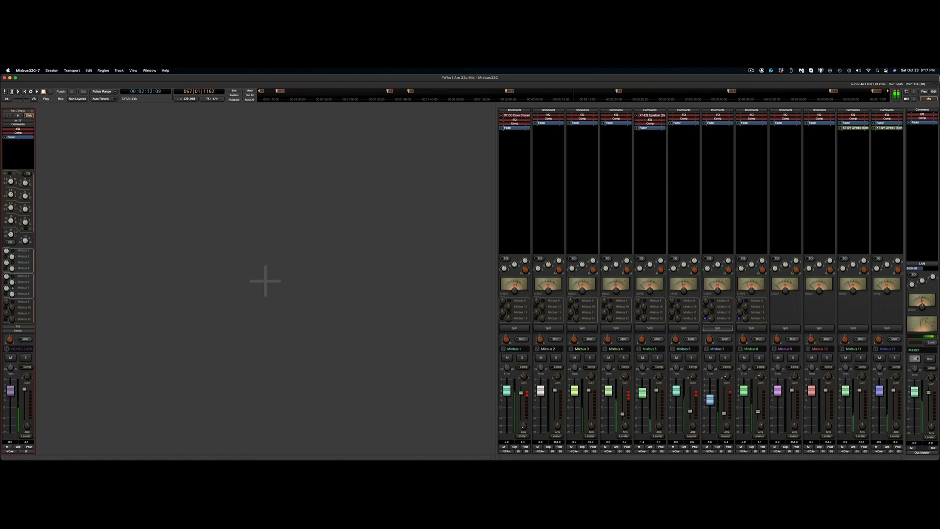
{"action": "key", "text": "space"}
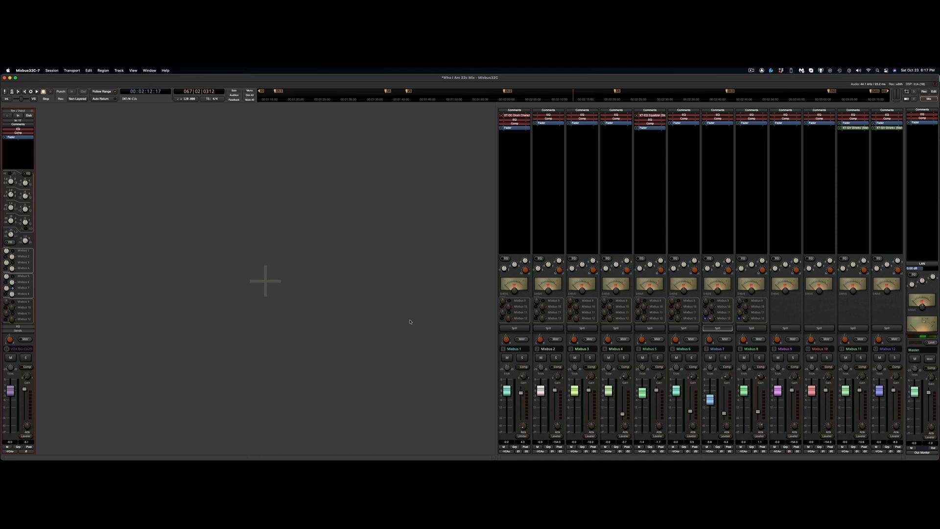
Spill Mixbus 1, adjust the Mixbus 11 sends on the second snare, first room and last drum tracks, and play the mix
{"action": "left_click", "coordinate": [514, 328]}
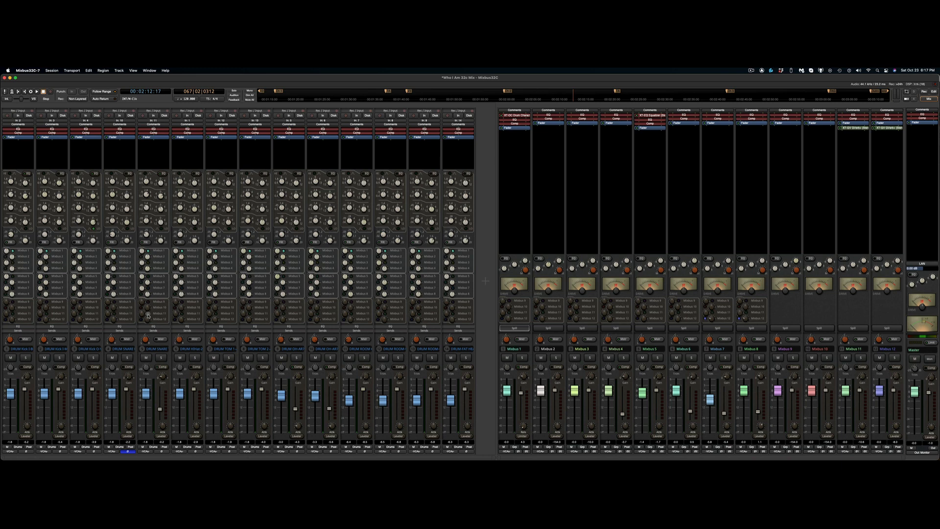
{"action": "left_click_drag", "start_coordinate": [141, 314], "coordinate": [108, 332]}
{"action": "left_click", "coordinate": [452, 315]}
{"action": "left_click_drag", "start_coordinate": [345, 314], "coordinate": [413, 330]}
{"action": "key", "text": "space"}
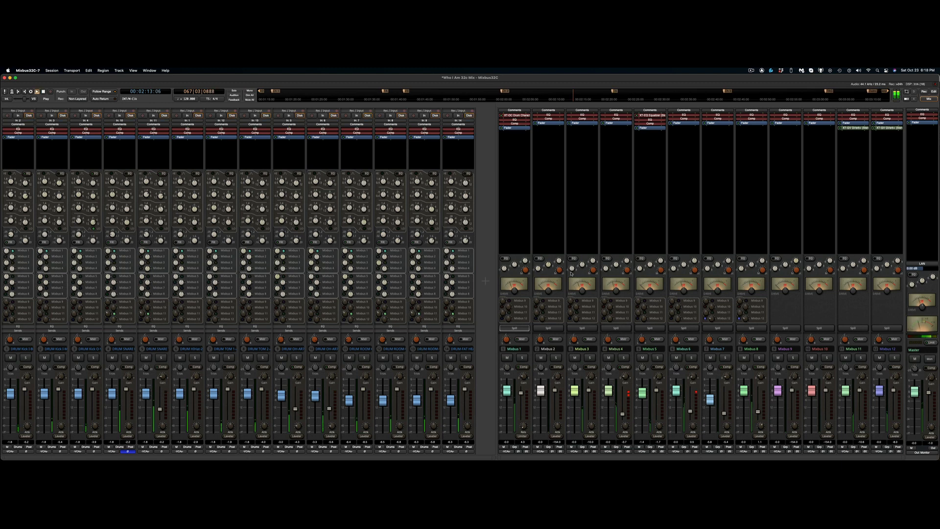
Audition Mixbus 1 soloed together with Mixbus 11, clear the solos, and resume the full mix
{"action": "left_click", "coordinate": [522, 358]}
{"action": "left_click", "coordinate": [861, 360]}
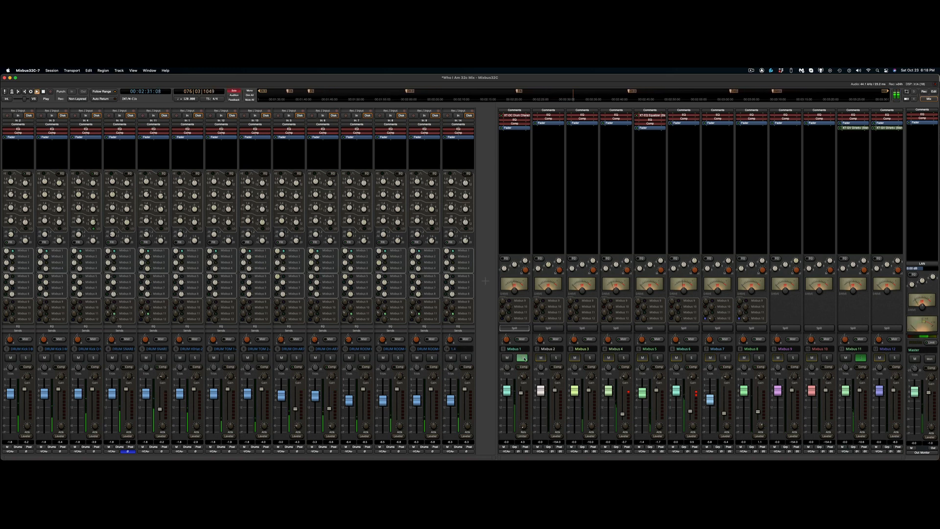
{"action": "key", "text": "space"}
{"action": "left_click", "coordinate": [523, 358]}
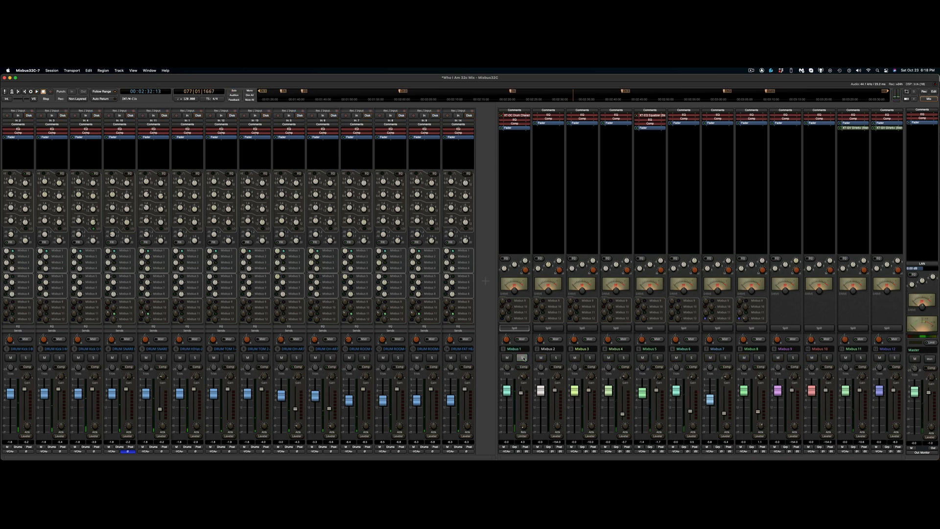
{"action": "key", "text": "space"}
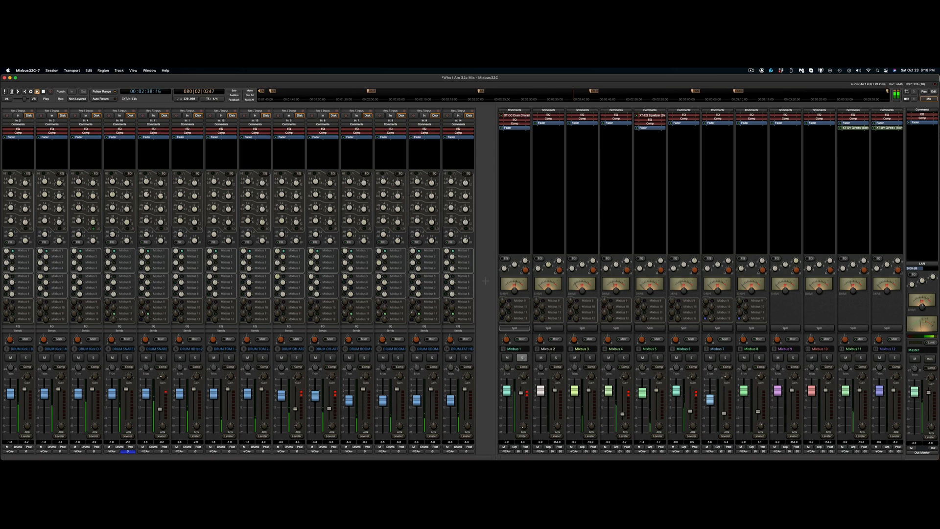
Solo the drum channels, raise the second snare's Mixbus 11 send, check it in the full mix, and stop playback
{"action": "left_click", "coordinate": [364, 358]}
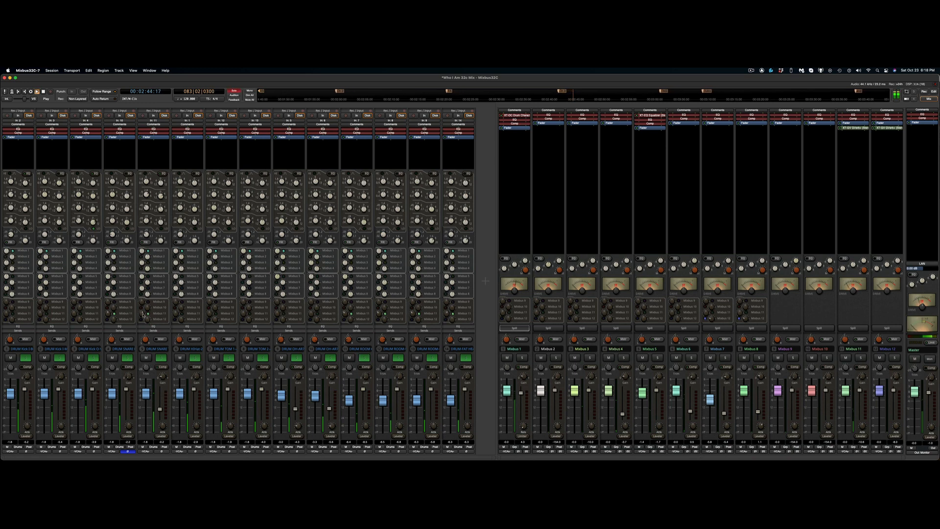
{"action": "mouse_move", "coordinate": [142, 314]}
{"action": "left_mouse_down"}
{"action": "mouse_move", "coordinate": [143, 306]}
{"action": "mouse_move", "coordinate": [111, 306]}
{"action": "mouse_move", "coordinate": [139, 308]}
{"action": "left_mouse_up"}
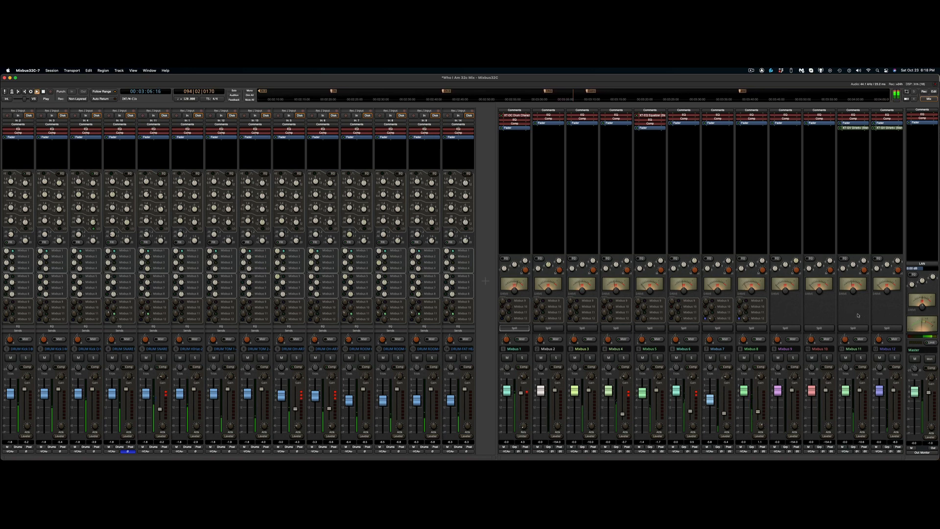
{"action": "key", "text": "space"}
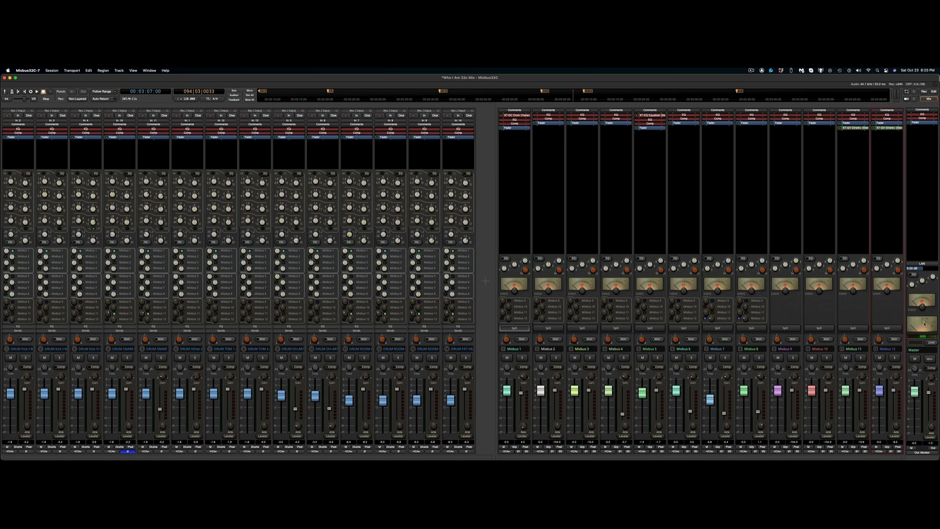
Run the loudness analysis on the master output and position the report so it is fully in view
{"action": "left_click", "coordinate": [924, 265]}
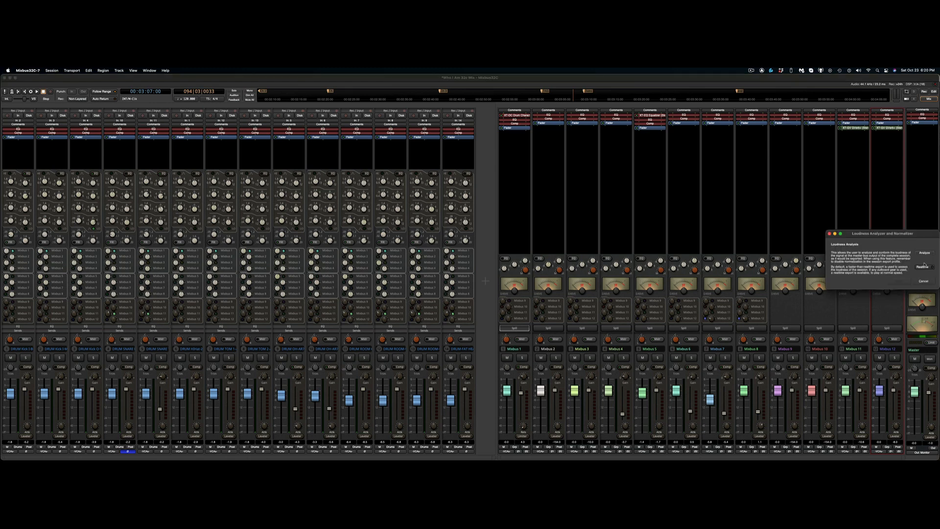
{"action": "left_click_drag", "start_coordinate": [878, 235], "coordinate": [795, 235]}
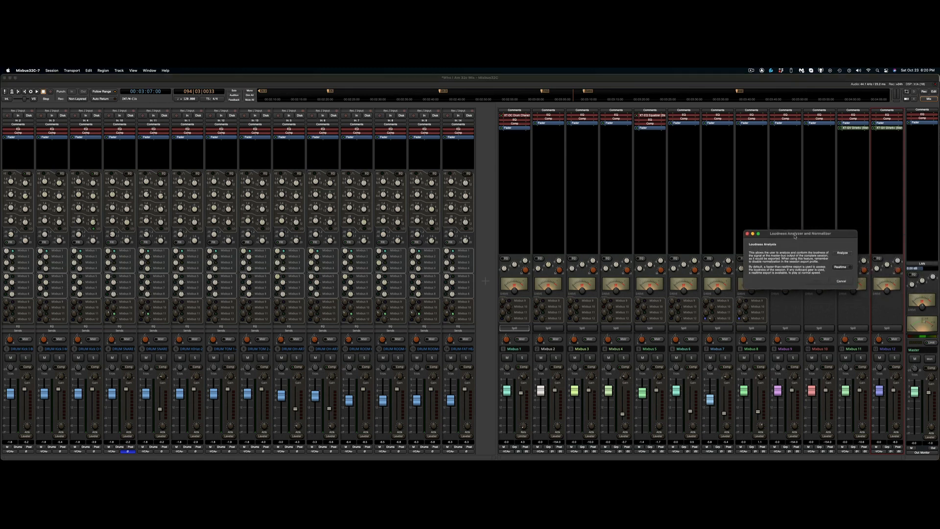
{"action": "left_click", "coordinate": [841, 252]}
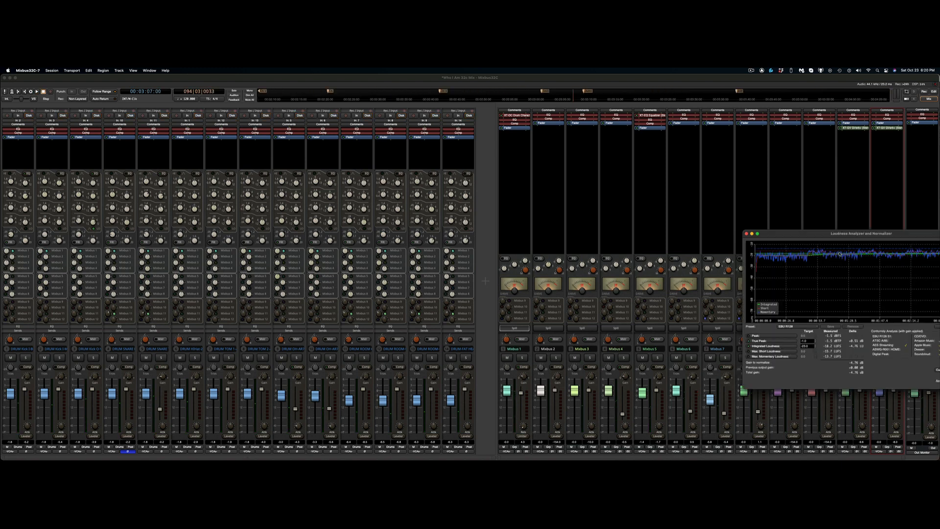
{"action": "left_click_drag", "start_coordinate": [830, 238], "coordinate": [570, 240]}
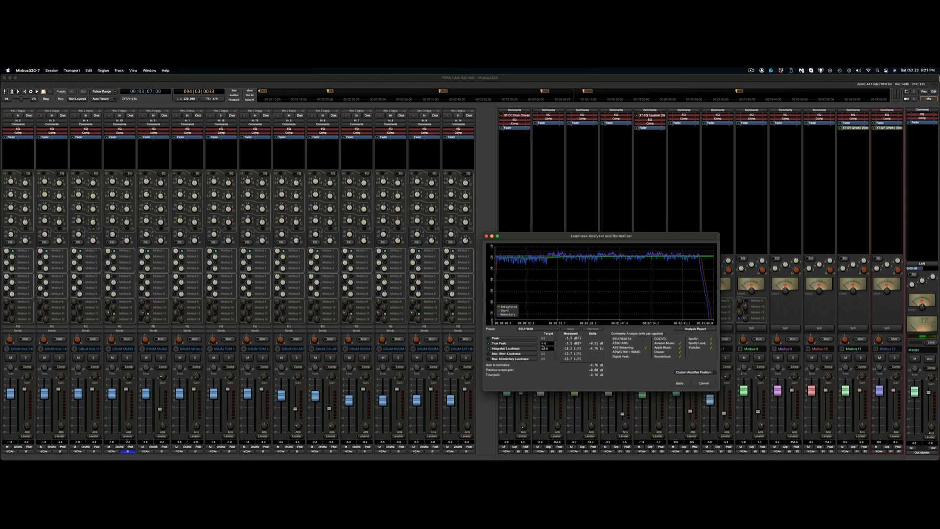
Try the normalizer's peak and maximum loudness criteria, choose the Spotify preset, and apply its gain to the master
{"action": "left_click", "coordinate": [515, 340]}
{"action": "left_click", "coordinate": [515, 355]}
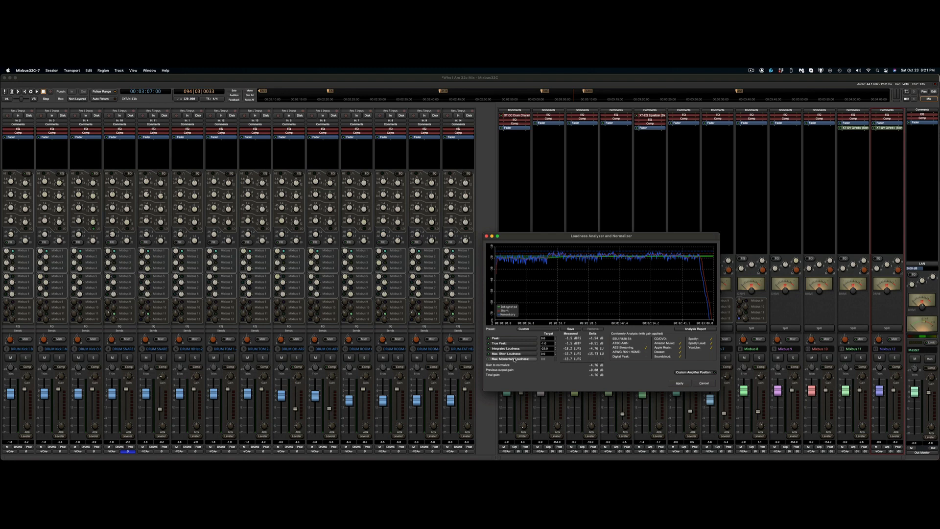
{"action": "left_click", "coordinate": [515, 360]}
{"action": "left_click", "coordinate": [545, 331]}
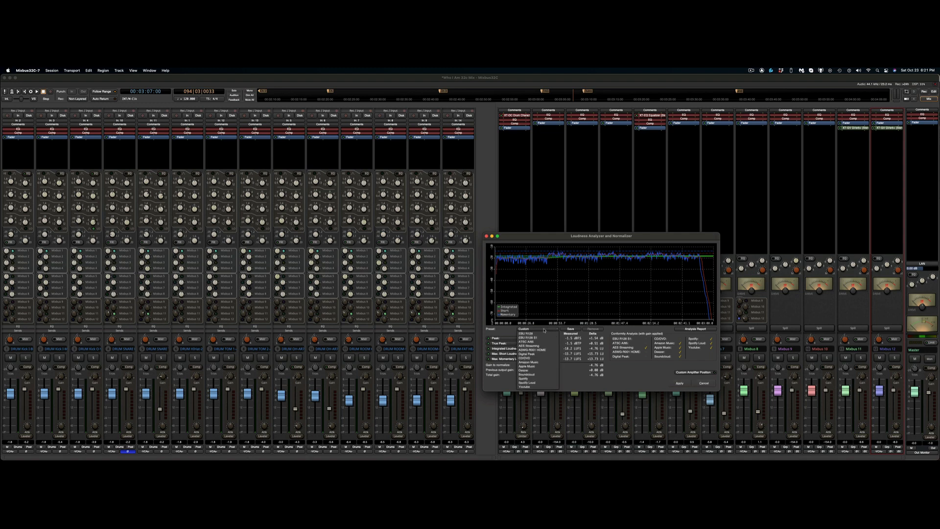
{"action": "left_click", "coordinate": [529, 379]}
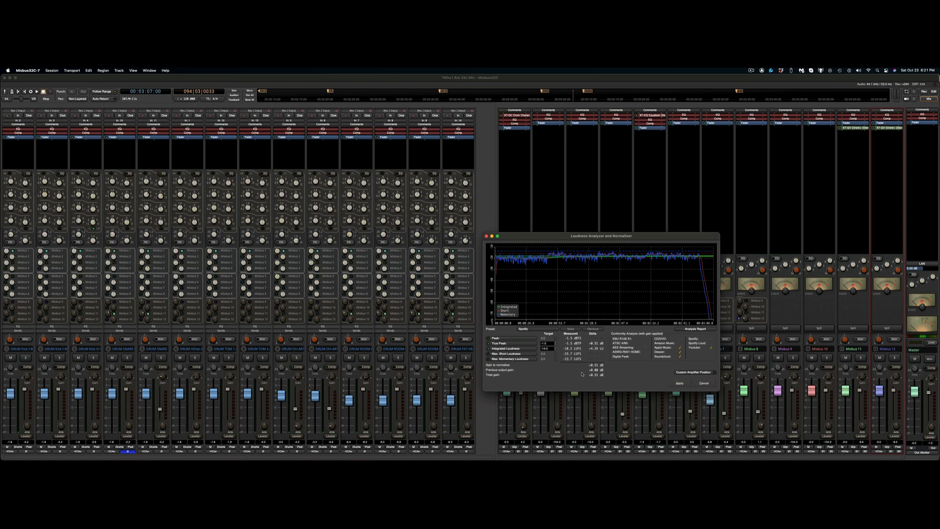
{"action": "left_click", "coordinate": [687, 382]}
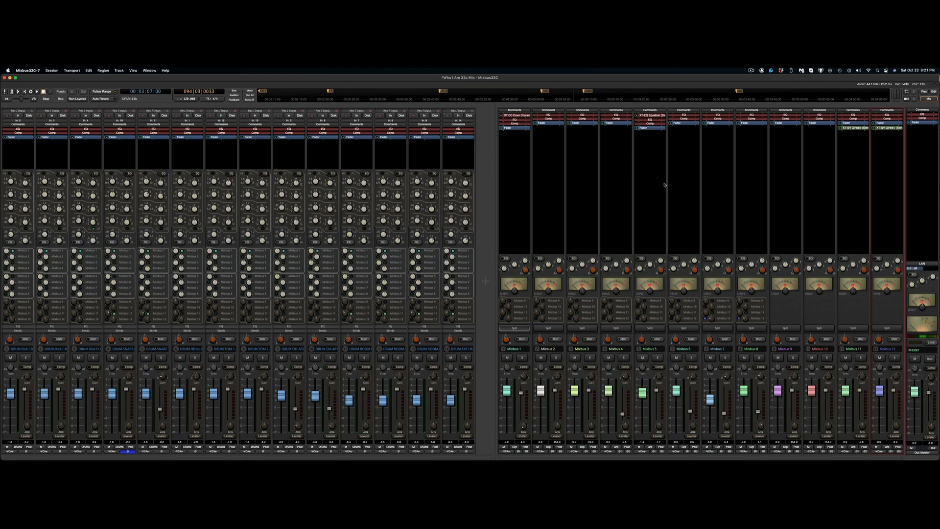
Return to an earlier song marker, play the mix through the normalized master, and stop playback
{"action": "key", "text": "q"}
{"action": "key", "text": "q"}
{"action": "key", "text": "q"}
{"action": "key", "text": "q"}
{"action": "key", "text": "q"}
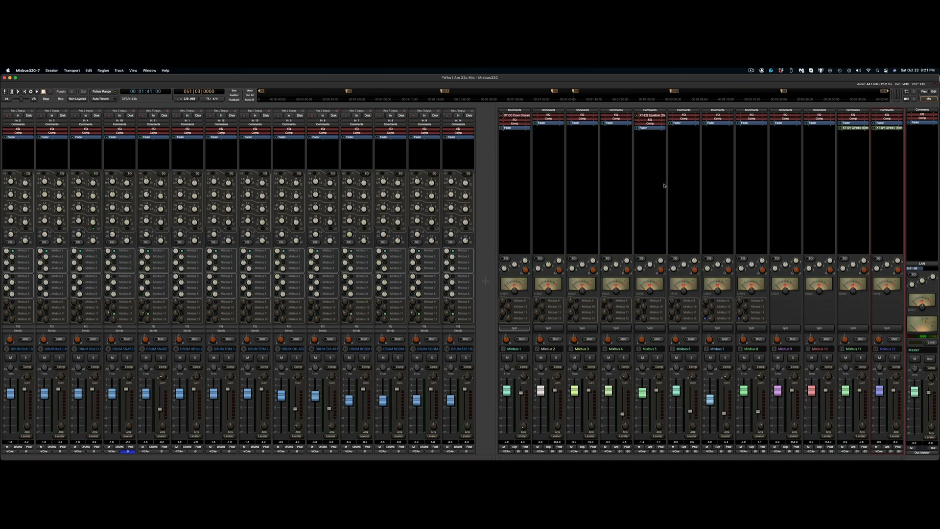
{"action": "key", "text": "w"}
{"action": "key", "text": "space"}
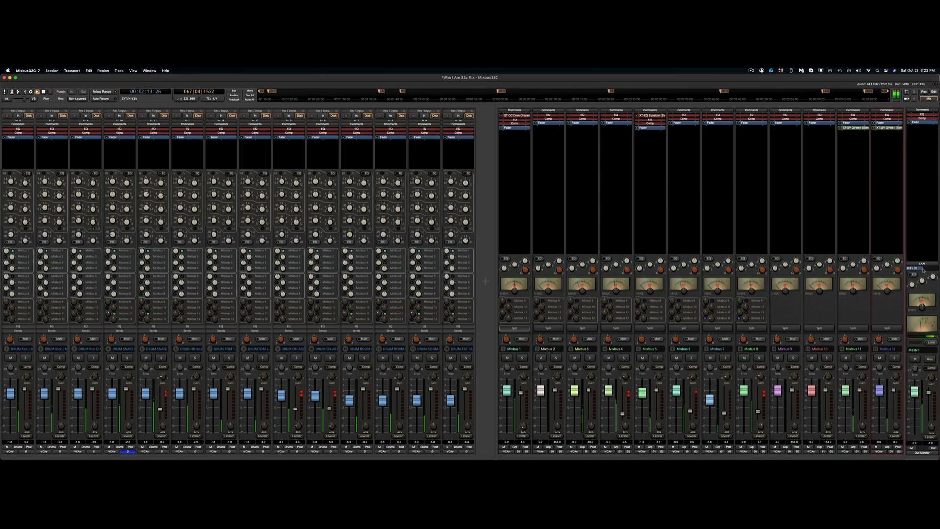
{"action": "key", "text": "space"}
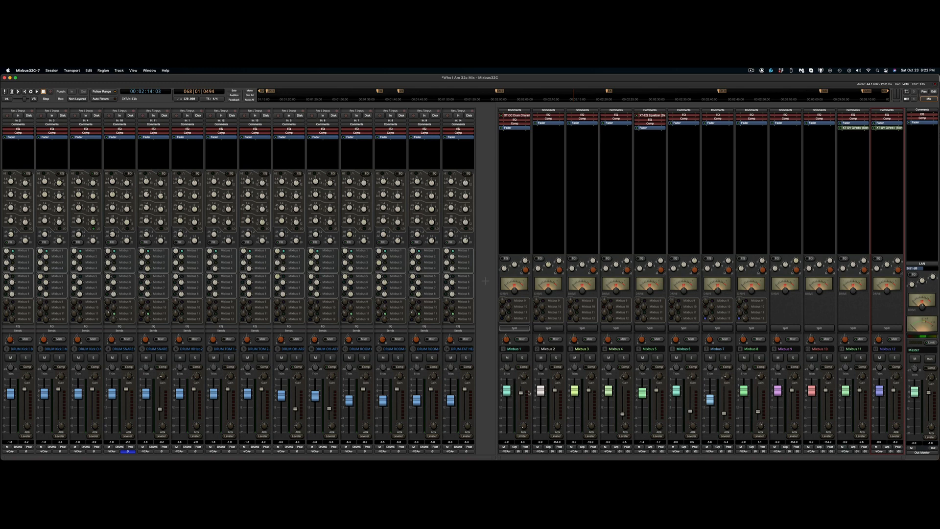
Resume the mix and lower the master compressor's threshold slider while listening
{"action": "key", "text": "space"}
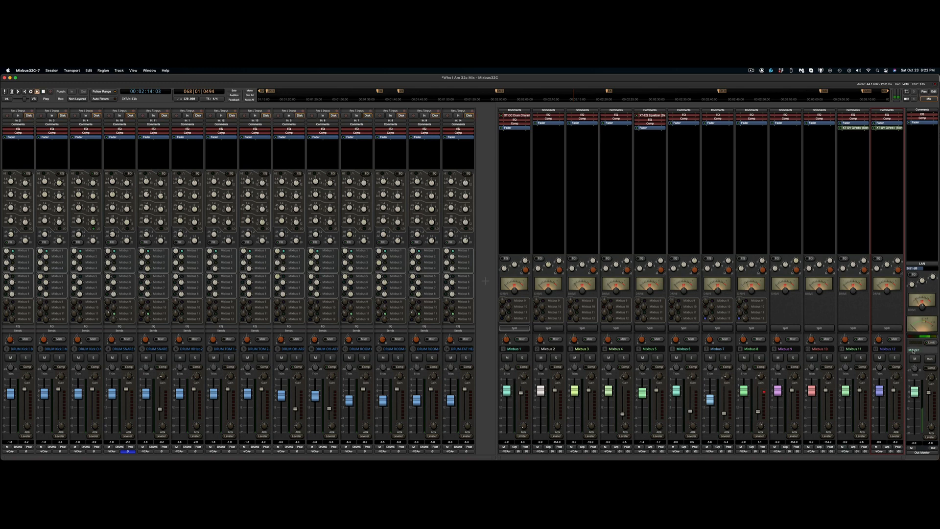
{"action": "left_click_drag", "start_coordinate": [915, 368], "coordinate": [917, 362]}
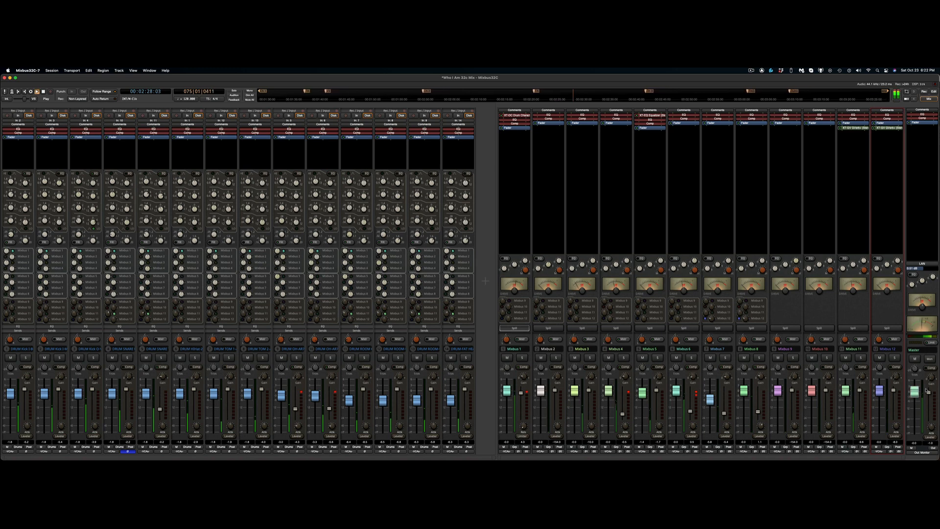
{"action": "left_click_drag", "start_coordinate": [929, 393], "coordinate": [930, 426]}
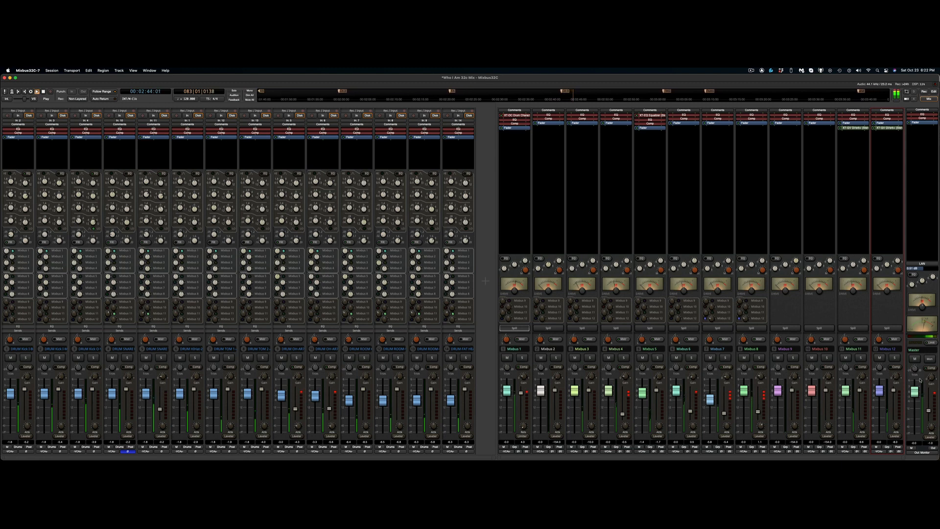
{"action": "mouse_move", "coordinate": [917, 371]}
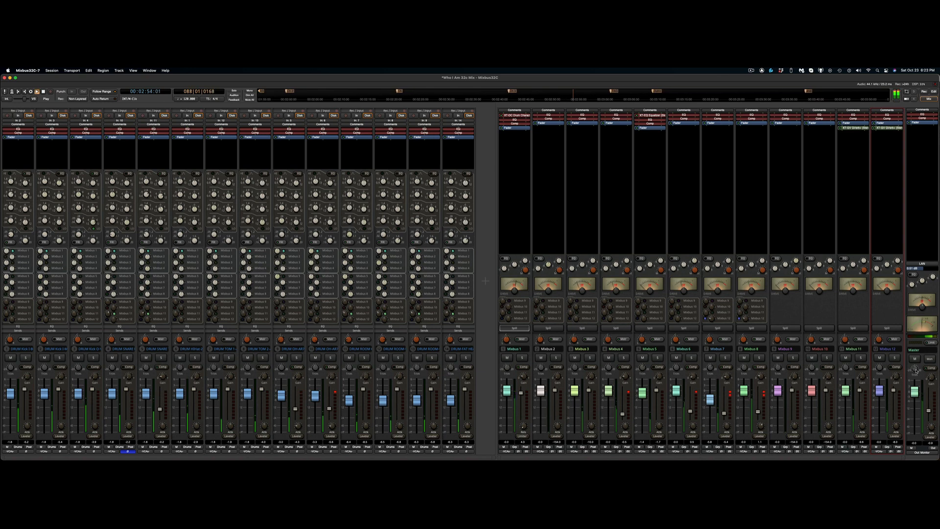
Show the enlarged meterbridge beside the mixbuses, check the track and master levels, and stop playback
{"action": "key", "text": "alt+b"}
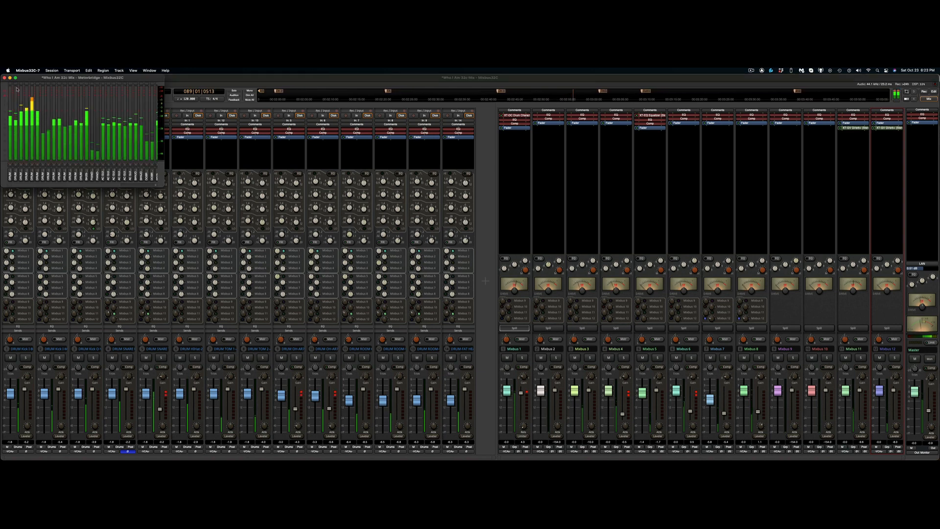
{"action": "double_click", "coordinate": [139, 79]}
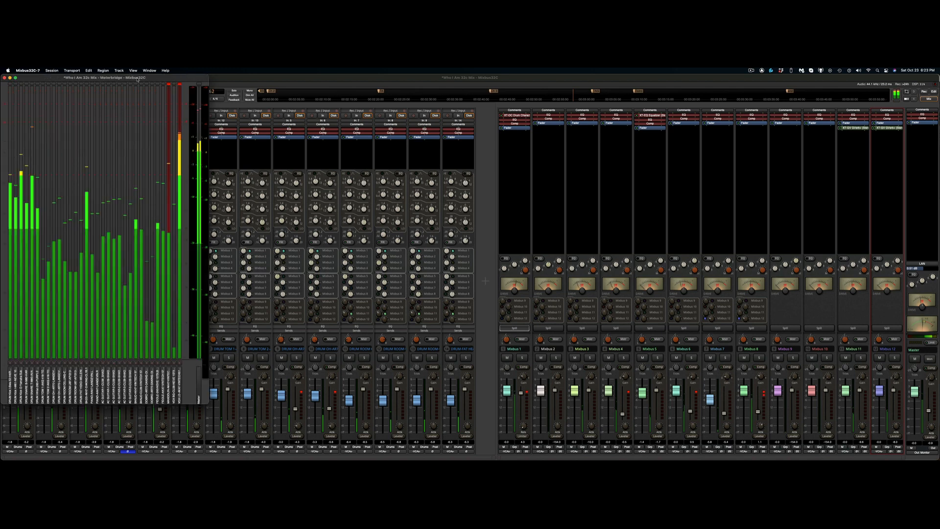
{"action": "left_click_drag", "start_coordinate": [138, 79], "coordinate": [378, 106]}
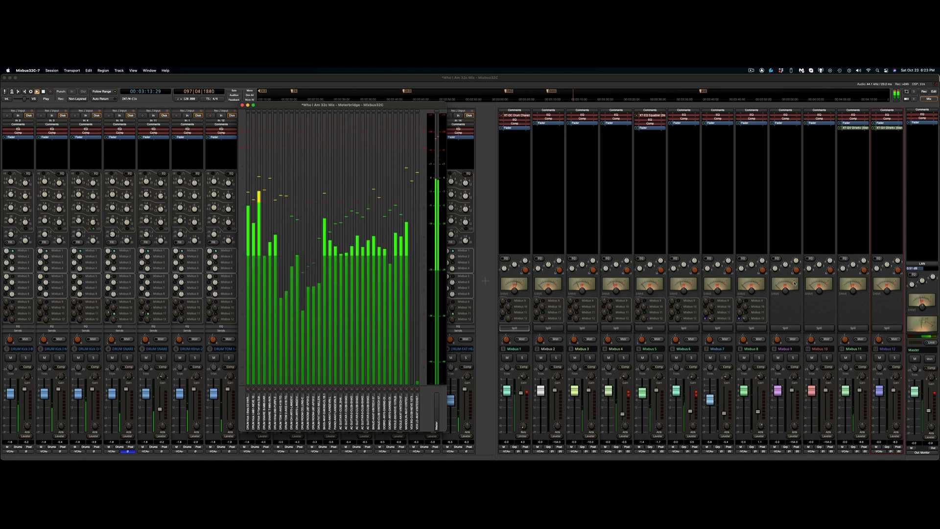
{"action": "left_click", "coordinate": [805, 253]}
{"action": "key", "text": "space"}
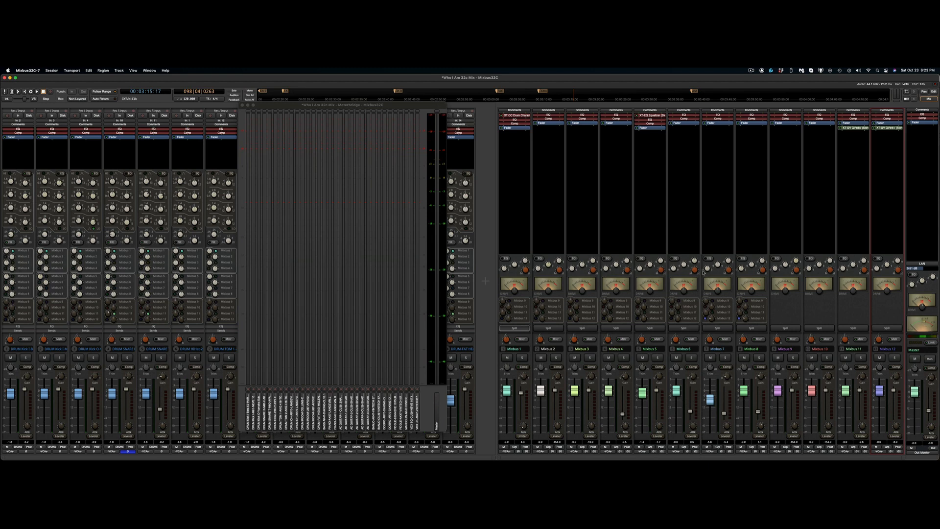
Play the mix from an earlier song marker while watching the meterbridge, stop playback, and close the meterbridge
{"action": "key", "text": "q"}
{"action": "key", "text": "q"}
{"action": "key", "text": "q"}
{"action": "key", "text": "q"}
{"action": "key", "text": "q"}
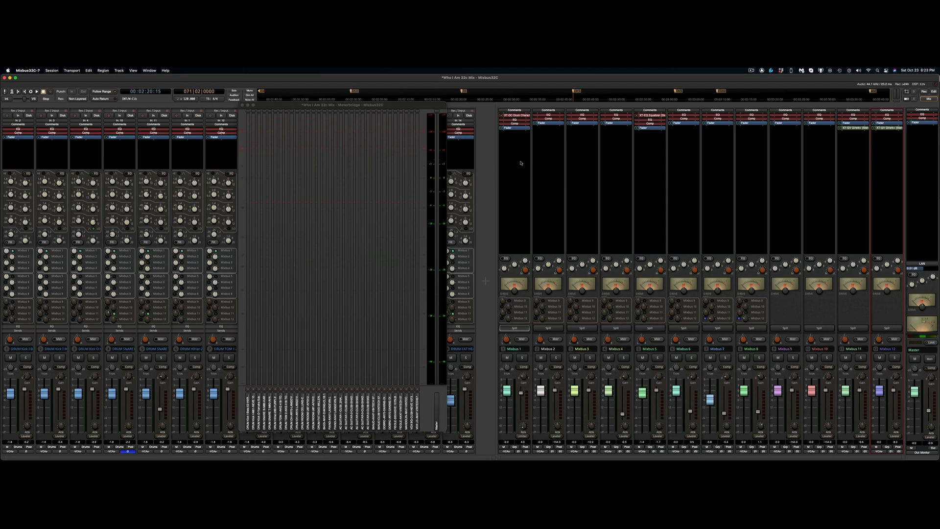
{"action": "key", "text": "q"}
{"action": "key", "text": "q"}
{"action": "key", "text": "q"}
{"action": "key", "text": "q"}
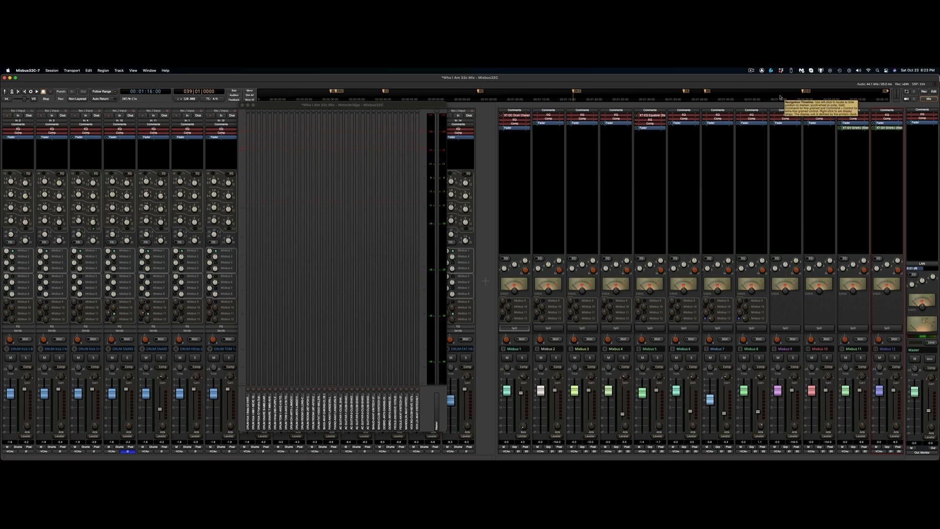
{"action": "key", "text": "space"}
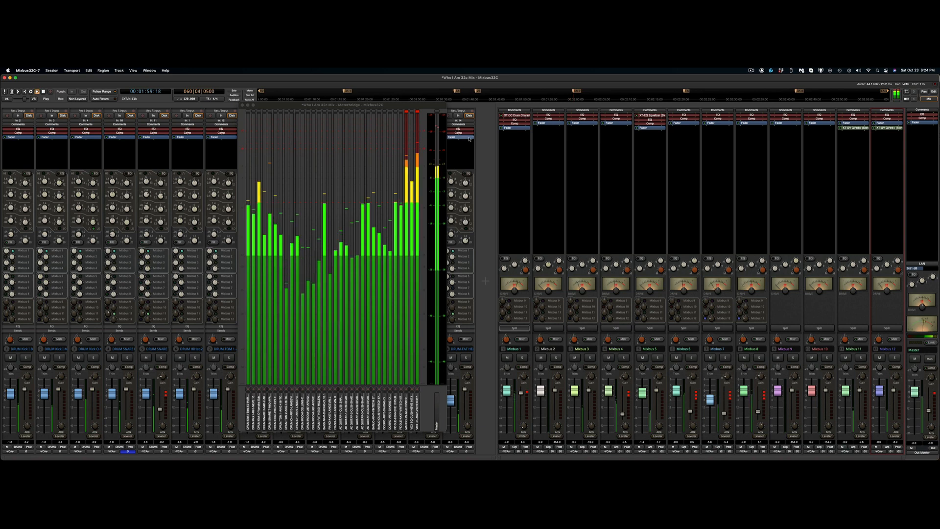
{"action": "key", "text": "space"}
{"action": "left_click", "coordinate": [241, 107]}
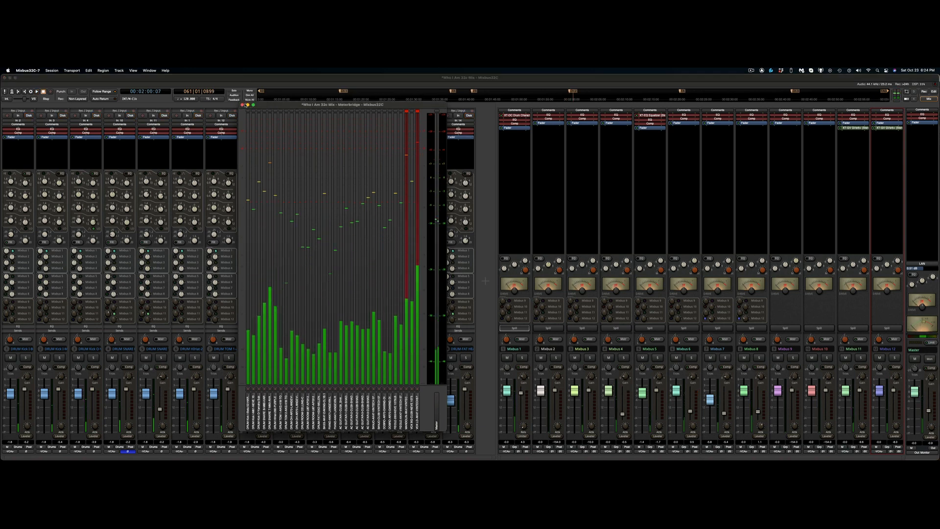
{"action": "left_click", "coordinate": [242, 105]}
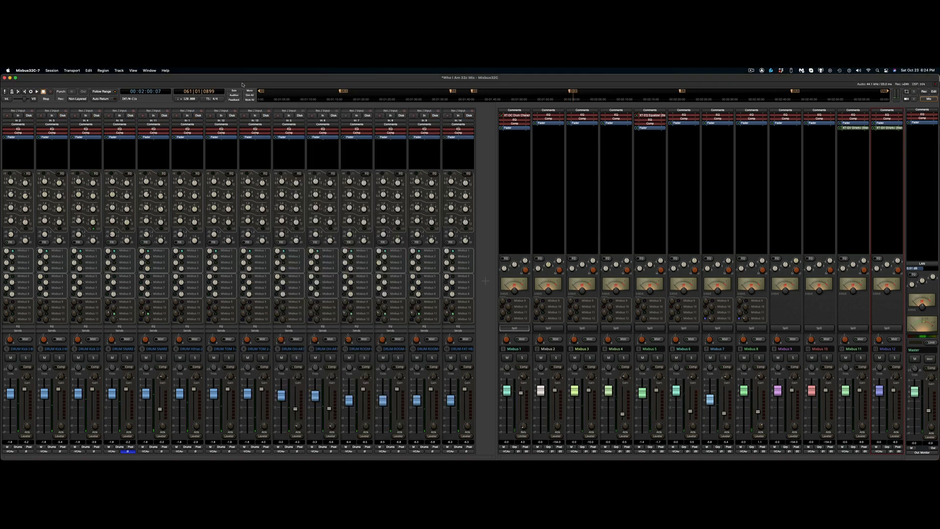
Switch from the mixer to the editor and inspect the end of the song's regions
{"action": "key", "text": "alt+m"}
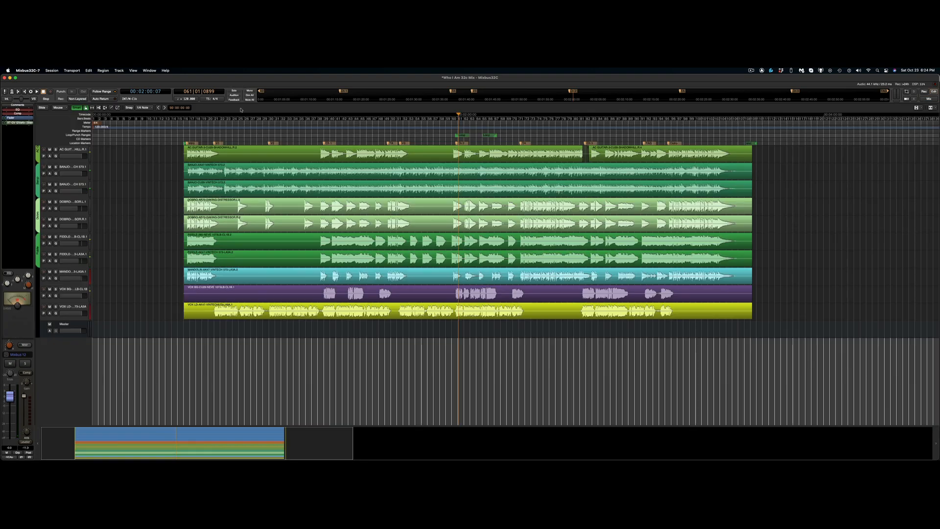
{"action": "scroll", "coordinate": [744, 136], "scroll_direction": "up", "scroll_amount": 8}
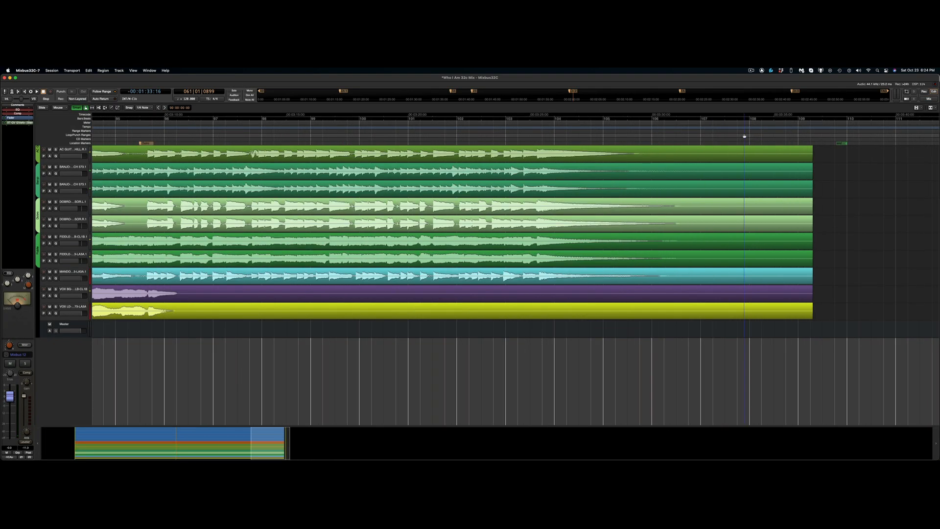
{"action": "scroll", "coordinate": [743, 137], "scroll_direction": "down", "scroll_amount": 8}
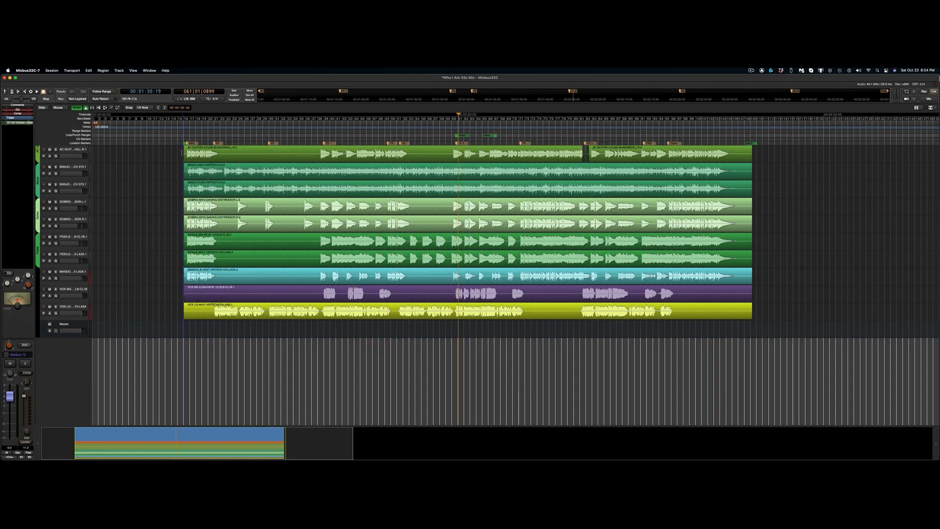
Select a time range covering the whole song across the tracks and add range markers from it
{"action": "left_click_drag", "start_coordinate": [182, 151], "coordinate": [754, 312]}
{"action": "right_click", "coordinate": [718, 250]}
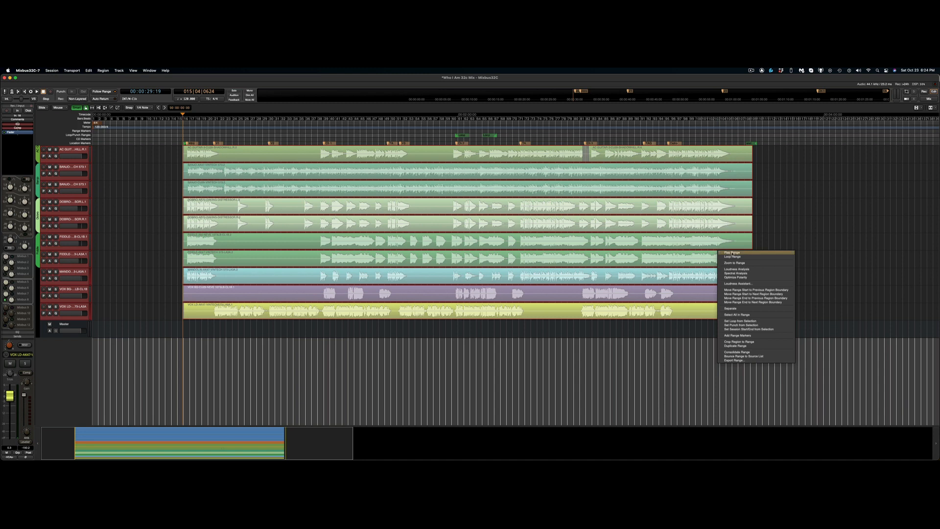
{"action": "left_click", "coordinate": [740, 335]}
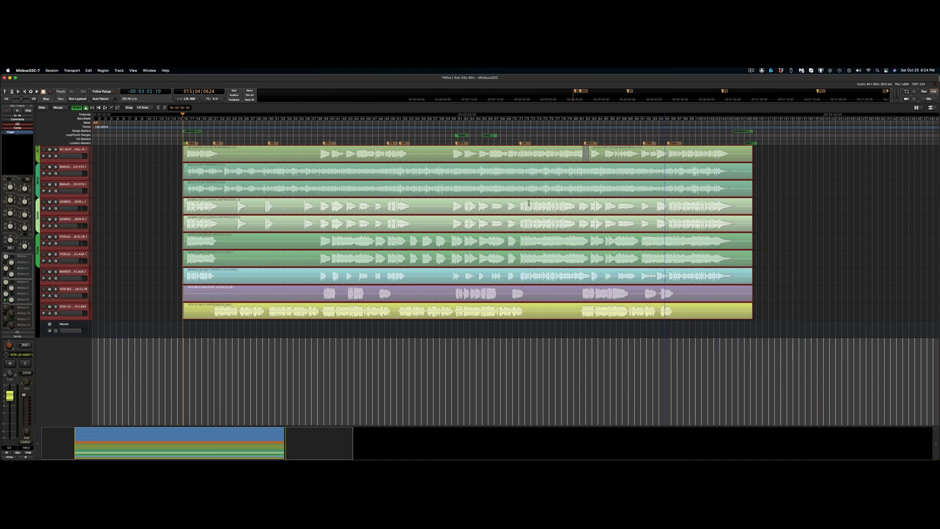
Delete the range marker just added around the song and bring the piano and guitar tracks into view
{"action": "scroll", "coordinate": [180, 137], "scroll_direction": "up", "scroll_amount": 2}
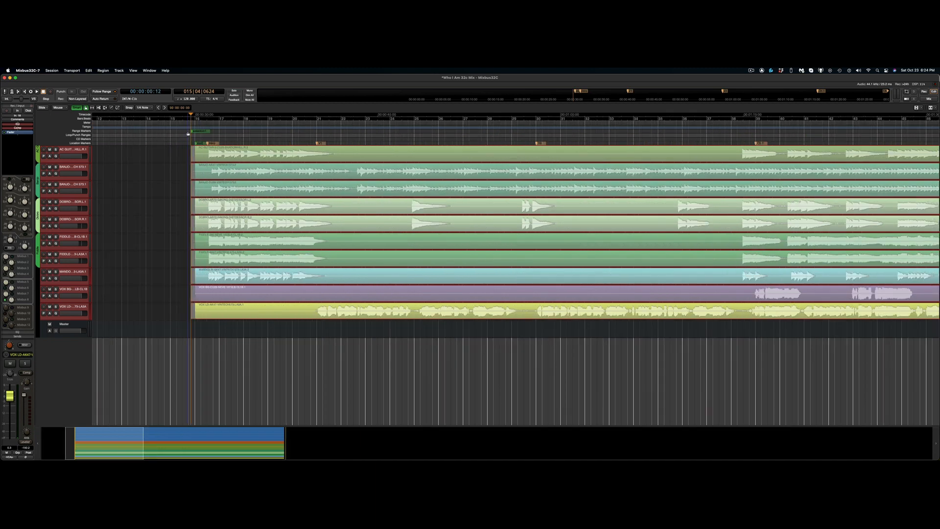
{"action": "scroll", "coordinate": [188, 133], "scroll_direction": "up", "scroll_amount": 3}
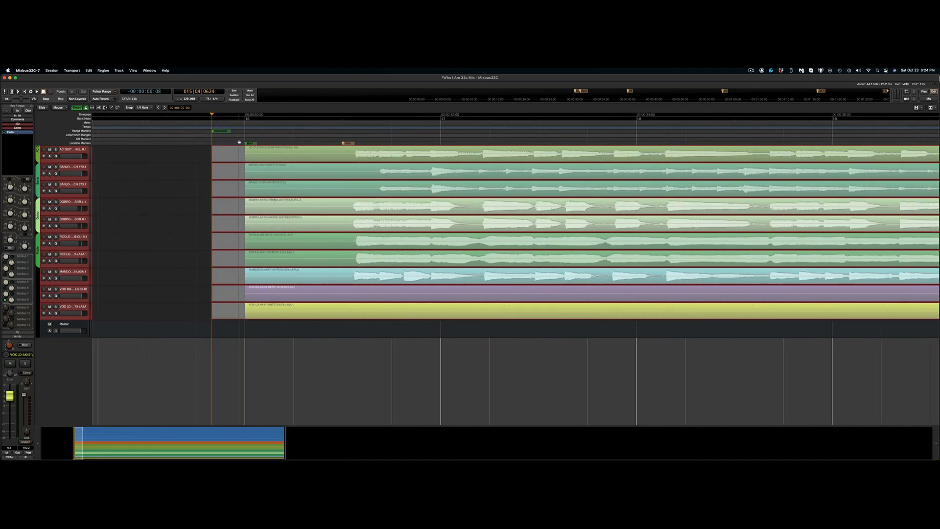
{"action": "left_click", "coordinate": [227, 132]}
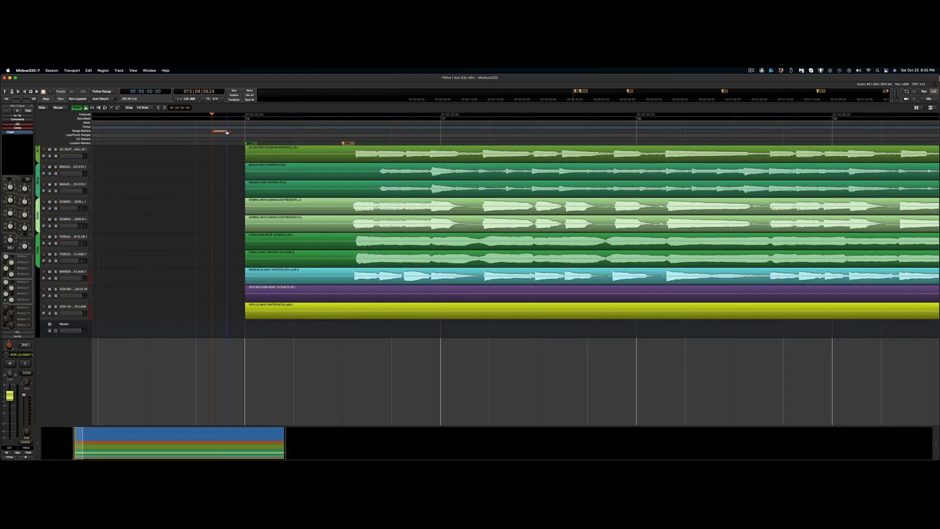
{"action": "key", "text": "Delete"}
{"action": "scroll", "coordinate": [302, 127], "scroll_direction": "down", "scroll_amount": 3}
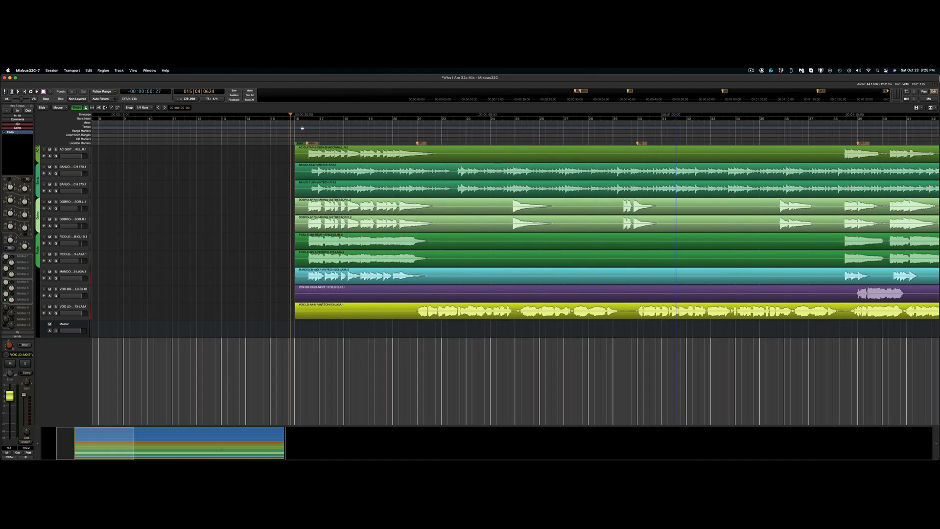
{"action": "scroll", "coordinate": [303, 127], "scroll_direction": "down", "scroll_amount": 3}
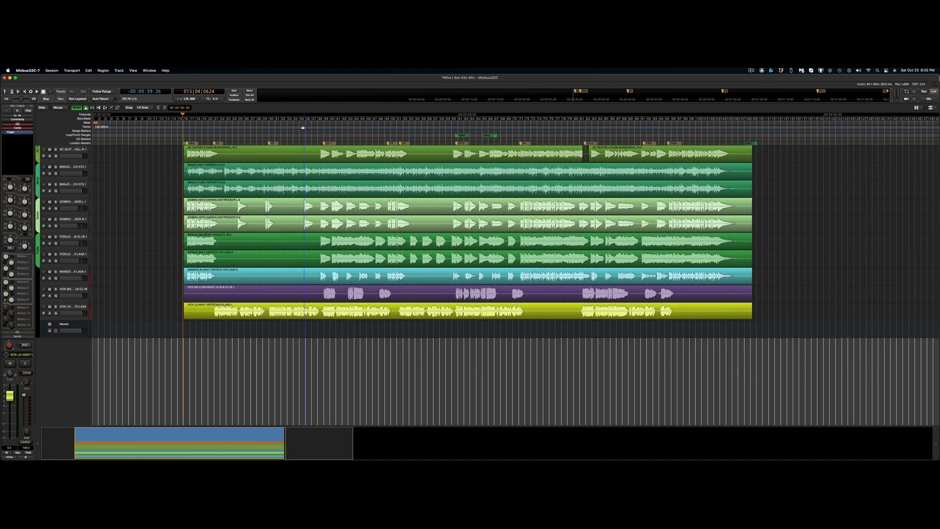
{"action": "key", "text": "space"}
{"action": "scroll", "coordinate": [91, 195], "scroll_direction": "up", "scroll_amount": 5}
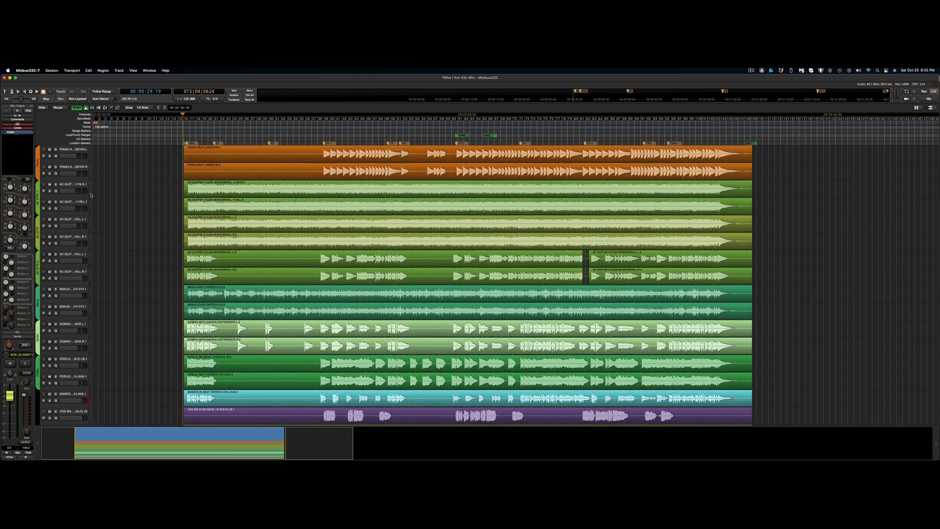
Examine the song's beginning and end across the drum, guitar and dobro tracks against the session start and end markers
{"action": "scroll", "coordinate": [91, 195], "scroll_direction": "up", "scroll_amount": 4}
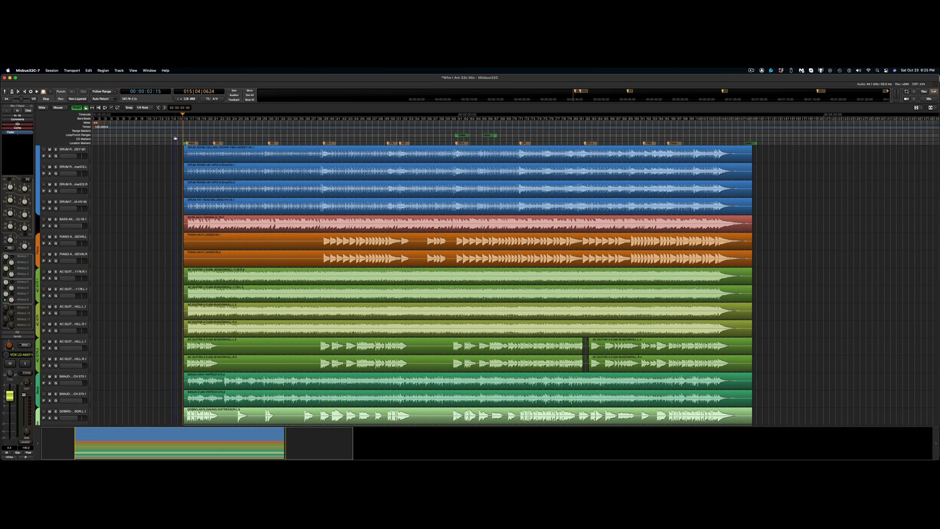
{"action": "scroll", "coordinate": [175, 135], "scroll_direction": "up", "scroll_amount": 5}
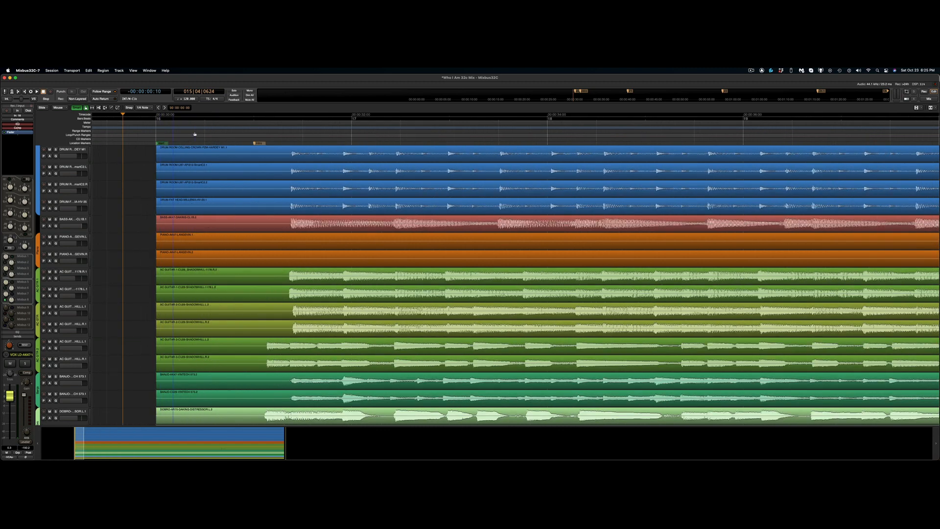
{"action": "scroll", "coordinate": [195, 134], "scroll_direction": "down", "scroll_amount": 2}
{"action": "scroll", "coordinate": [195, 134], "scroll_direction": "down", "scroll_amount": 5}
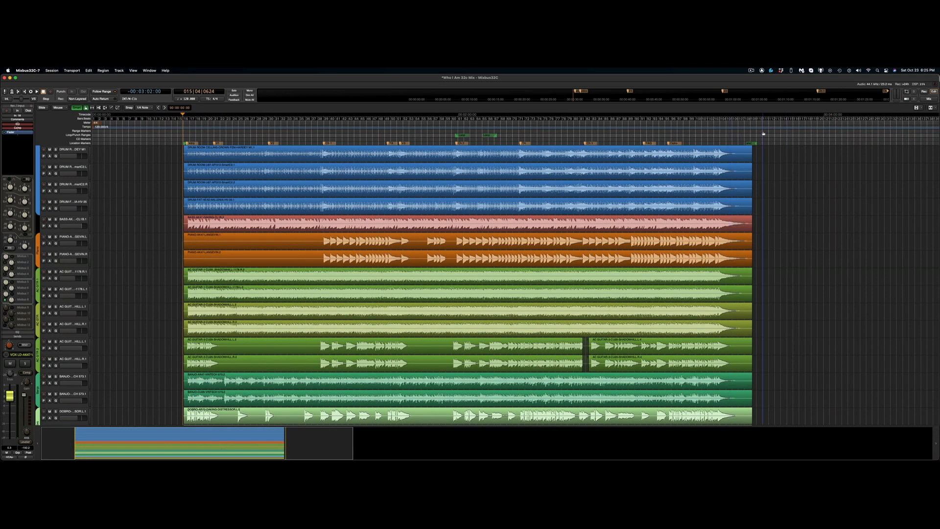
{"action": "scroll", "coordinate": [763, 134], "scroll_direction": "up", "scroll_amount": 3}
{"action": "left_click_drag", "start_coordinate": [680, 143], "coordinate": [647, 145]}
{"action": "scroll", "coordinate": [608, 140], "scroll_direction": "down", "scroll_amount": 2}
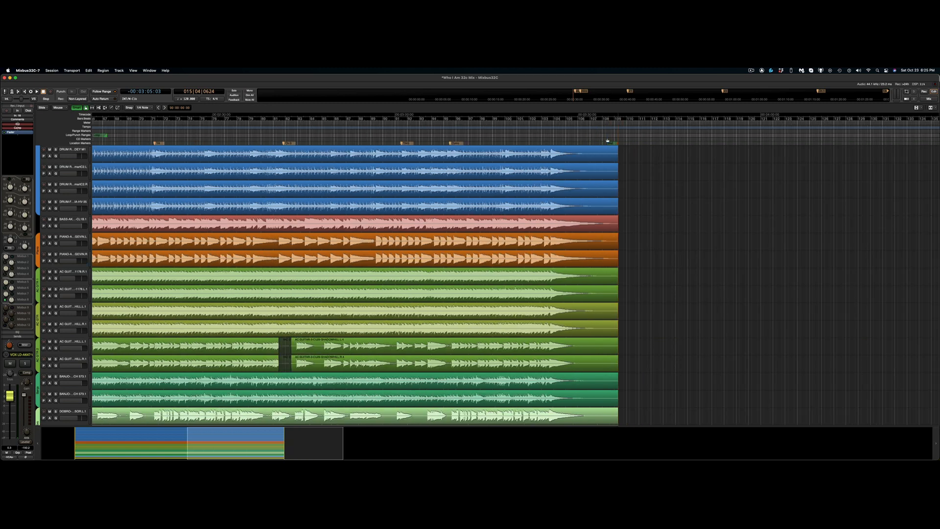
{"action": "left_click", "coordinate": [268, 419]}
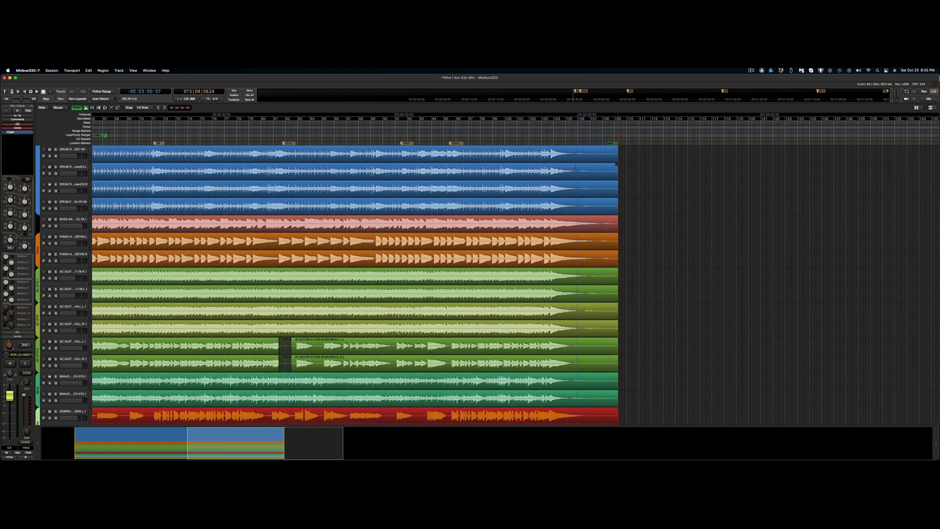
{"action": "scroll", "coordinate": [79, 268], "scroll_direction": "up", "scroll_amount": 6}
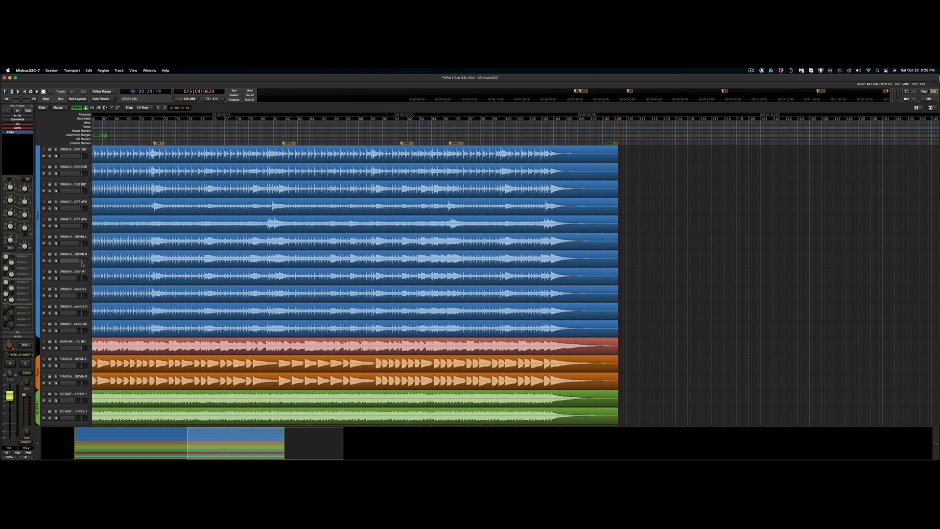
{"action": "scroll", "coordinate": [82, 265], "scroll_direction": "down", "scroll_amount": 14}
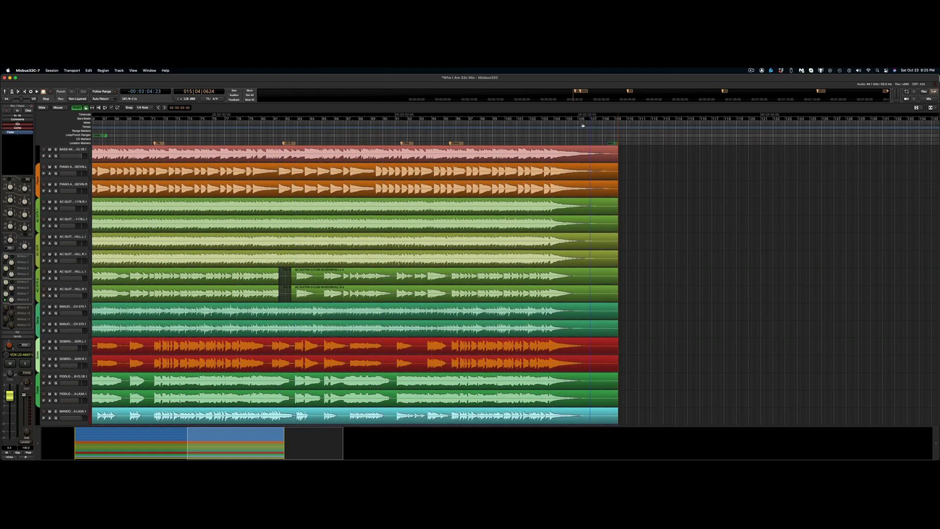
Play the song's ending through the final decay and move the session end marker earlier, near the fading tail
{"action": "left_click", "coordinate": [551, 137]}
{"action": "key", "text": "space"}
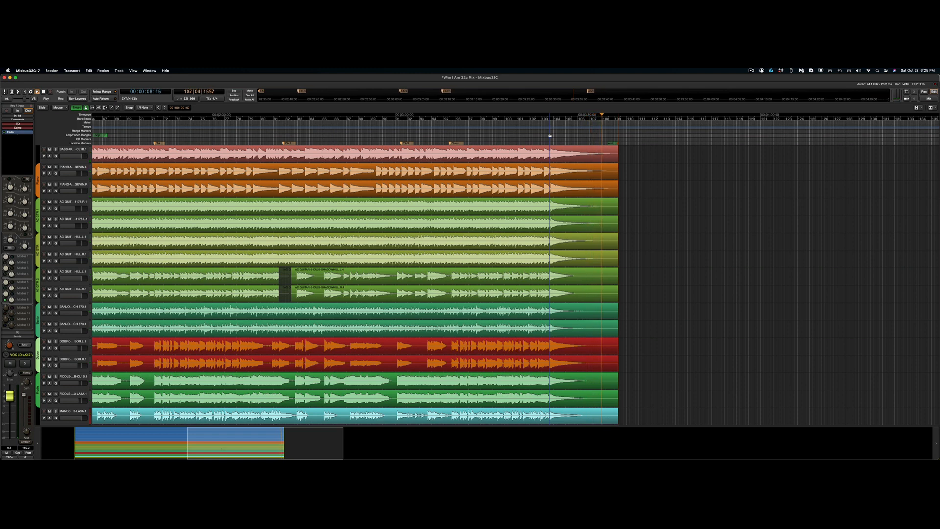
{"action": "key", "text": "space"}
{"action": "left_click_drag", "start_coordinate": [611, 142], "coordinate": [589, 145]}
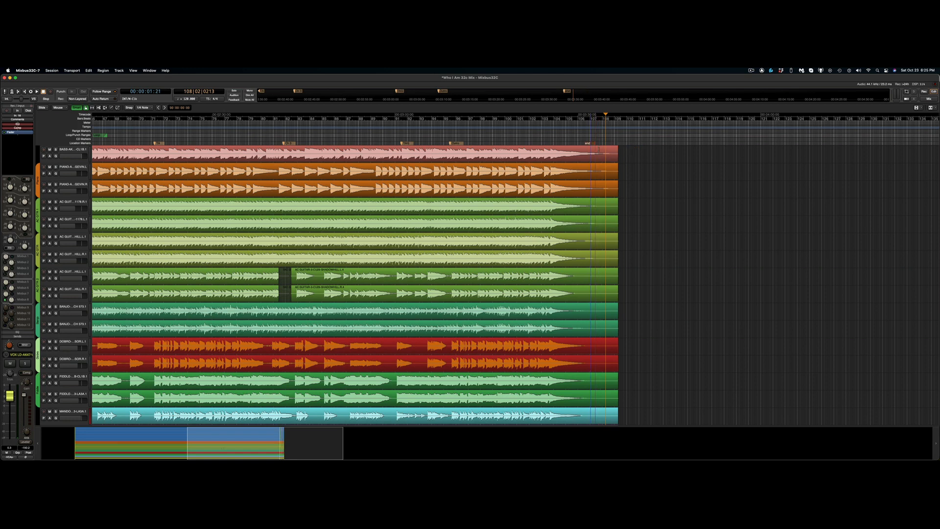
Select all regions, trim their ends to the stopped playhead, and add a fade-out over the song's last seconds
{"action": "left_click", "coordinate": [612, 162]}
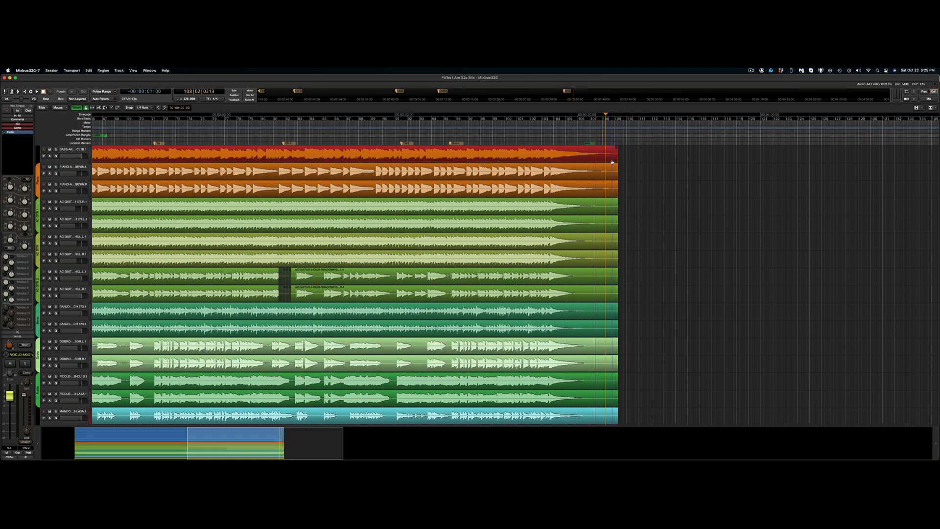
{"action": "key", "text": "super+a"}
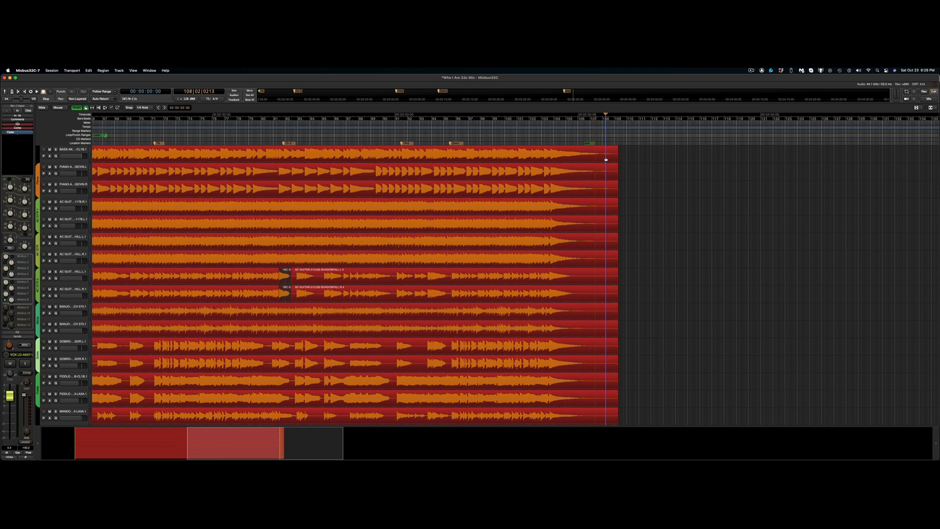
{"action": "key", "text": "k"}
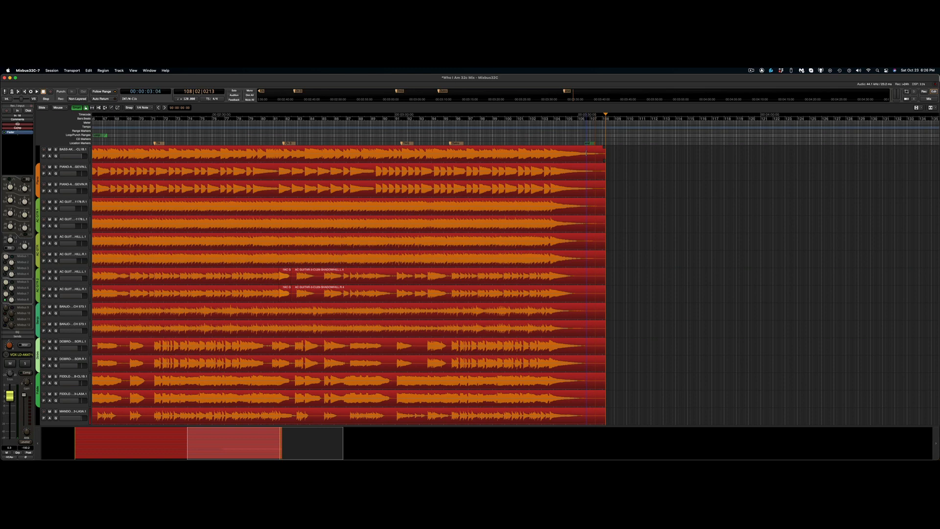
{"action": "key", "text": "backslash"}
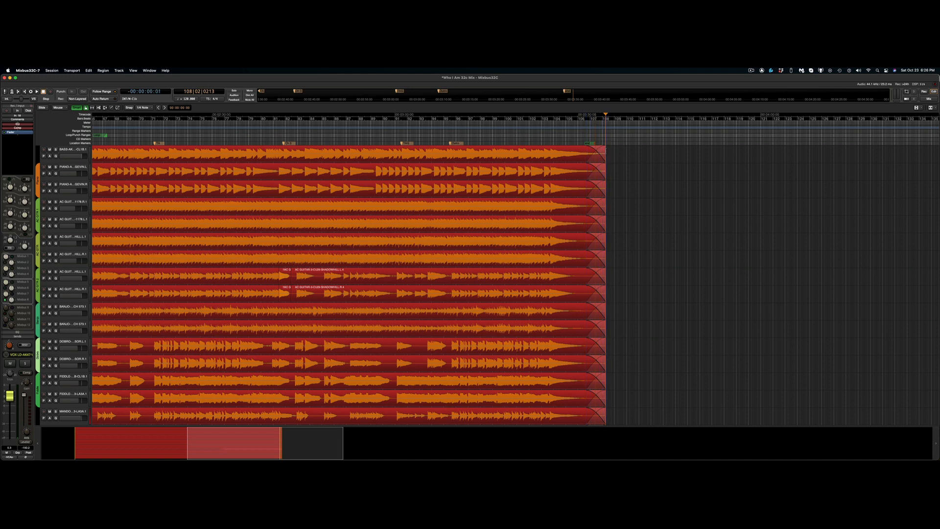
Move the session end marker to about 00:03:34:17 and play the ending to check the fade-out
{"action": "left_click", "coordinate": [564, 133]}
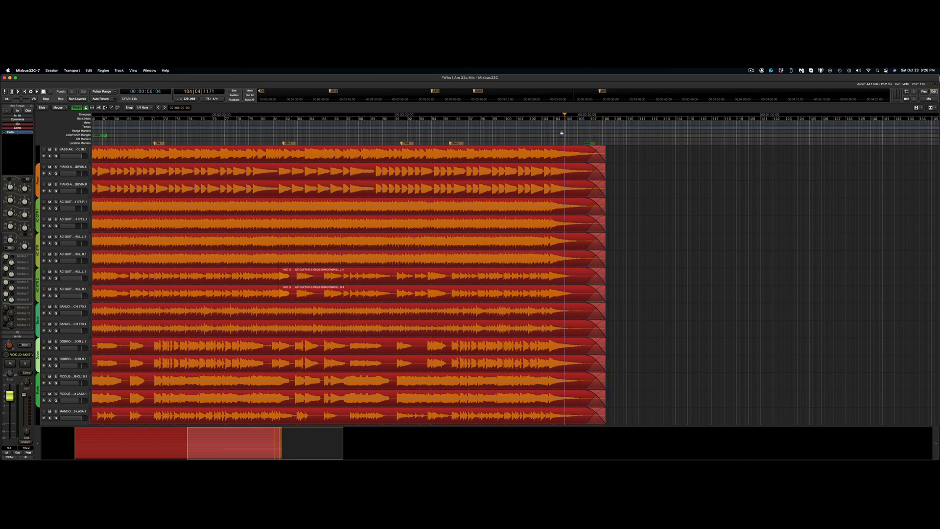
{"action": "left_click_drag", "start_coordinate": [589, 143], "coordinate": [599, 144]}
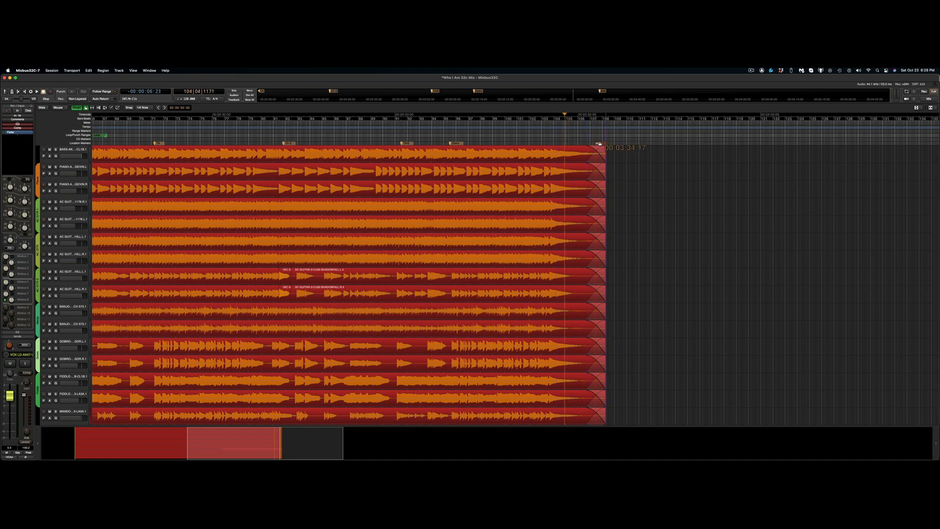
{"action": "left_click", "coordinate": [551, 140]}
{"action": "key", "text": "space"}
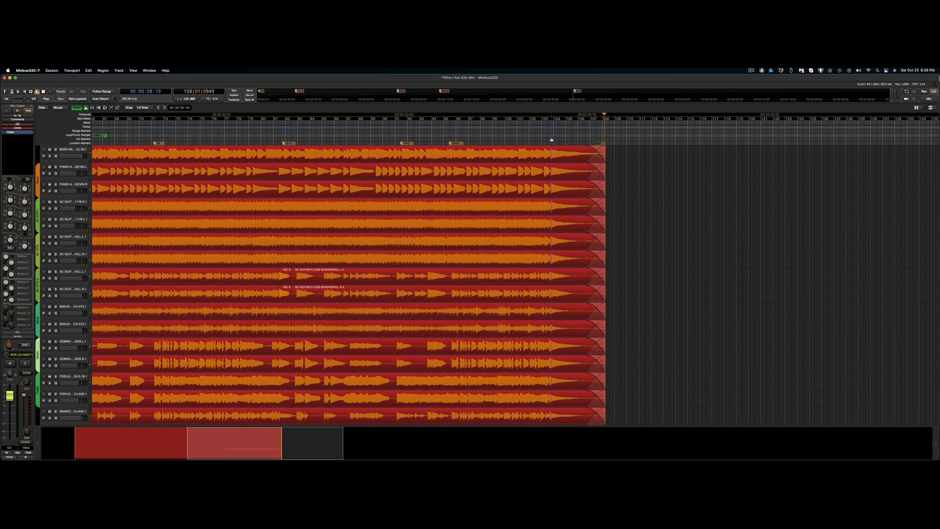
{"action": "key", "text": "space"}
Open the audio export settings, use the session range as the time span, and check the Master output channels
{"action": "key", "text": "alt+e"}
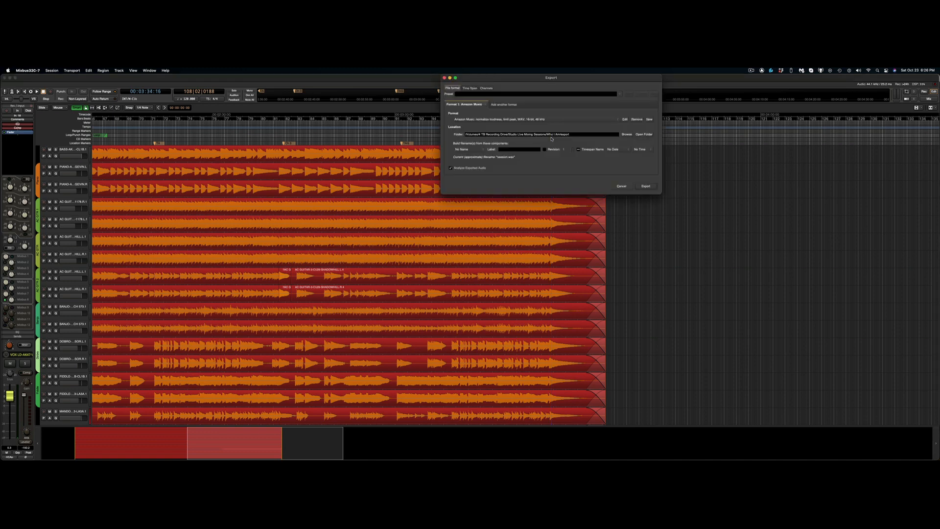
{"action": "left_click_drag", "start_coordinate": [516, 80], "coordinate": [402, 226]}
{"action": "left_click", "coordinate": [353, 235]}
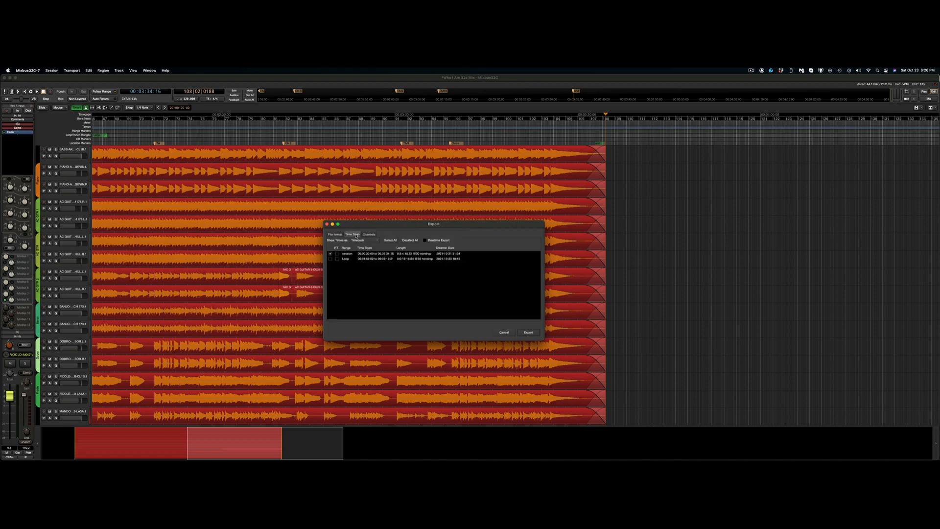
{"action": "left_click", "coordinate": [330, 254]}
{"action": "left_click", "coordinate": [368, 235]}
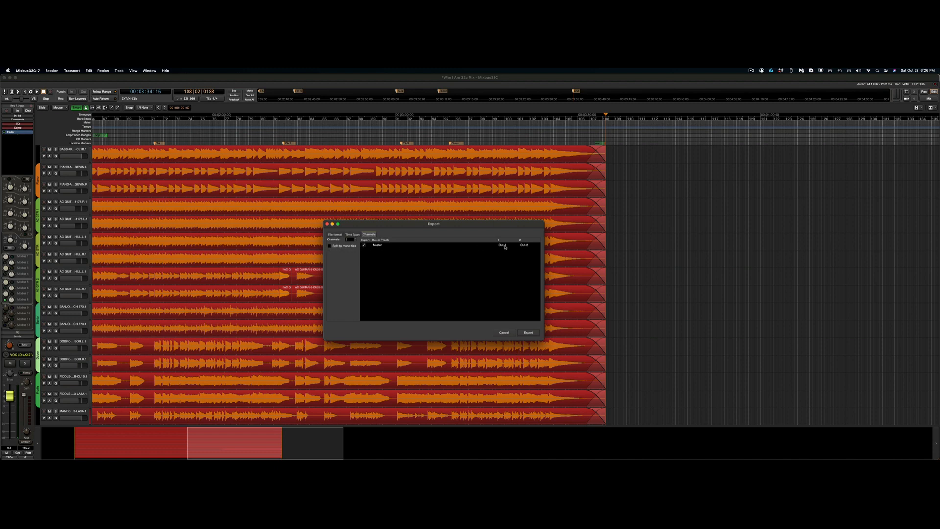
Set the export file format to CD (Red Book): WAV, 16-bit, 44.1 kHz
{"action": "left_click", "coordinate": [334, 234]}
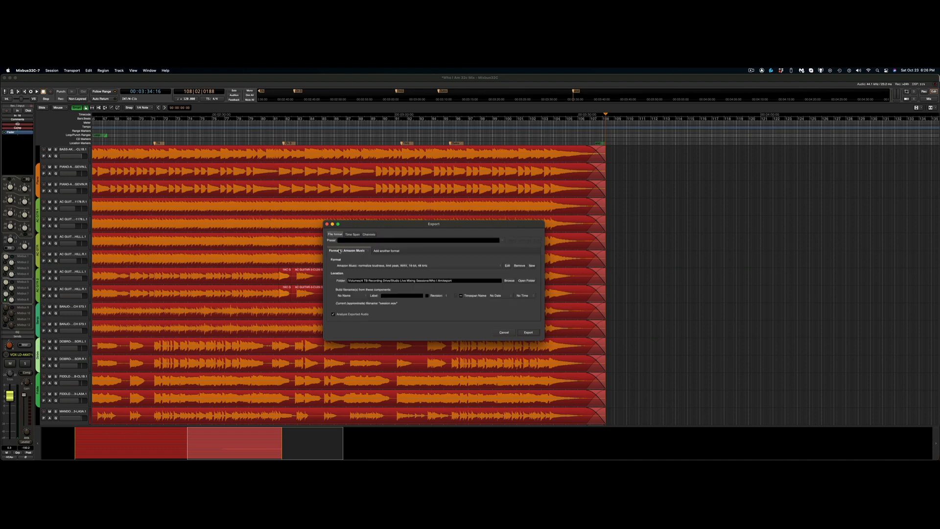
{"action": "left_click", "coordinate": [370, 265]}
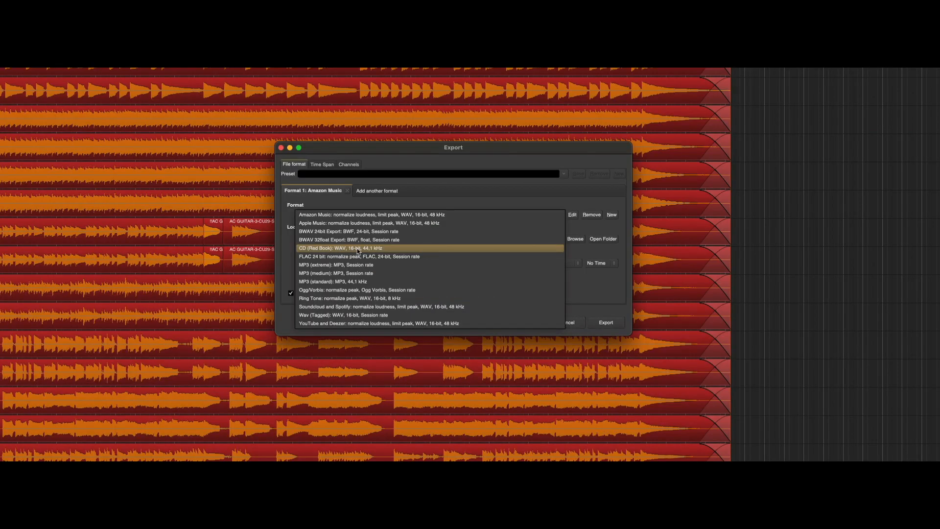
{"action": "left_click", "coordinate": [360, 249]}
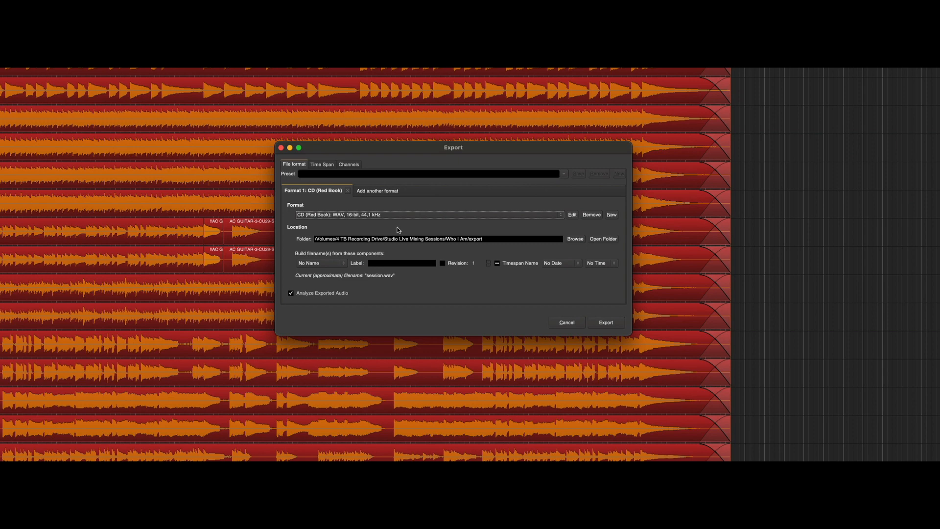
Build the export filename from the session name and the label "32c Mix", leaving out the timespan name
{"action": "left_click", "coordinate": [337, 263]}
{"action": "left_click", "coordinate": [335, 272]}
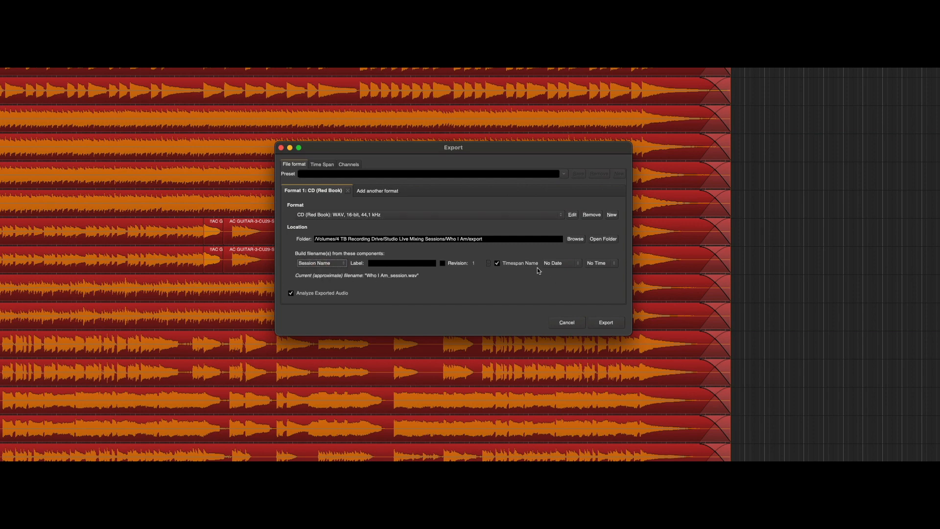
{"action": "left_click", "coordinate": [498, 263]}
{"action": "left_click", "coordinate": [385, 263]}
{"action": "type", "text": "32c Mix"}
{"action": "key", "text": "BackSpace"}
{"action": "key", "text": "BackSpace"}
{"action": "type", "text": "ix"}
Review and save the CD (Red Book) format profile, and export the mix
{"action": "left_click", "coordinate": [571, 215]}
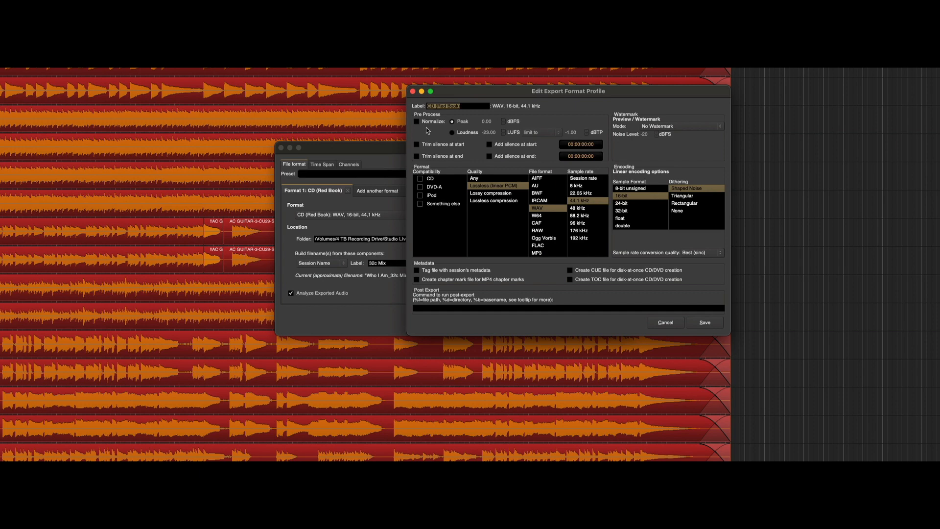
{"action": "left_click", "coordinate": [703, 323]}
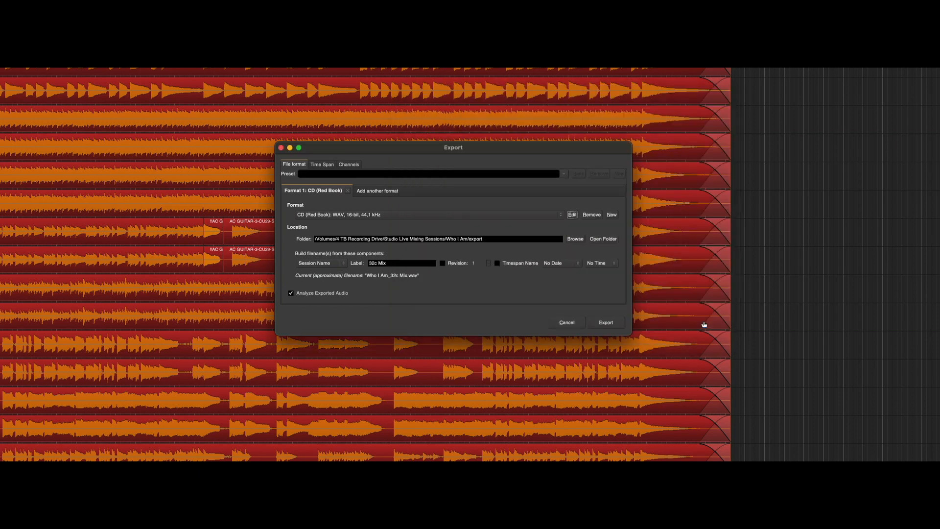
{"action": "left_click", "coordinate": [614, 323]}
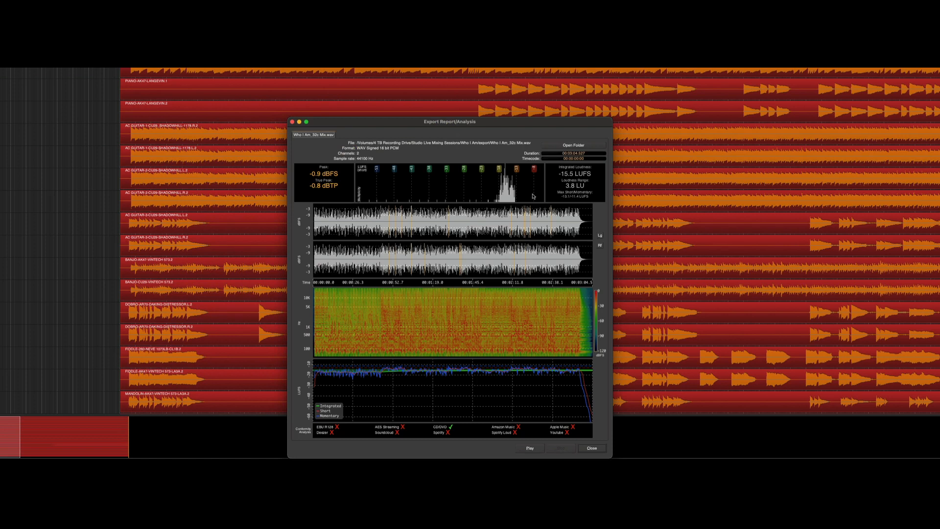
Review the loudness and peaks in the export analysis report, close it, and show the whole song in the editor
{"action": "left_click_drag", "start_coordinate": [553, 121], "coordinate": [471, 122]}
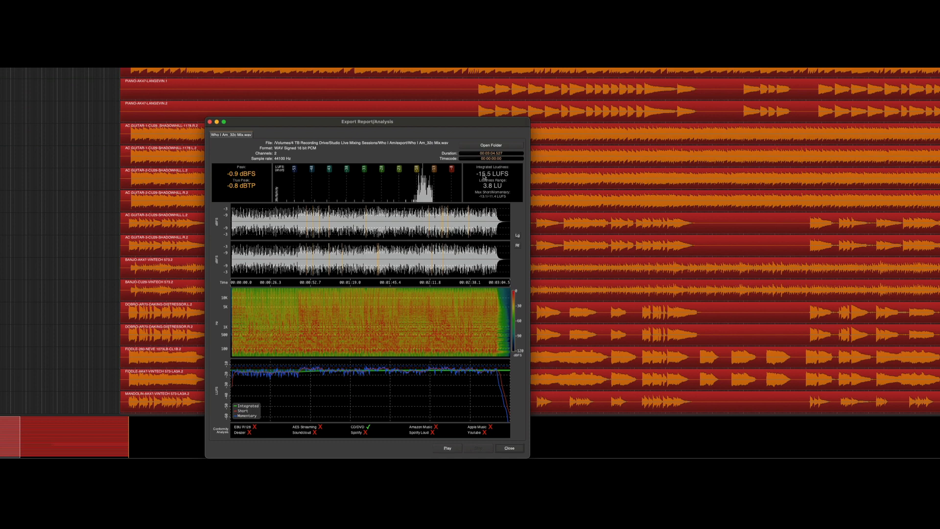
{"action": "left_click_drag", "start_coordinate": [309, 128], "coordinate": [326, 73]}
{"action": "left_click", "coordinate": [537, 395]}
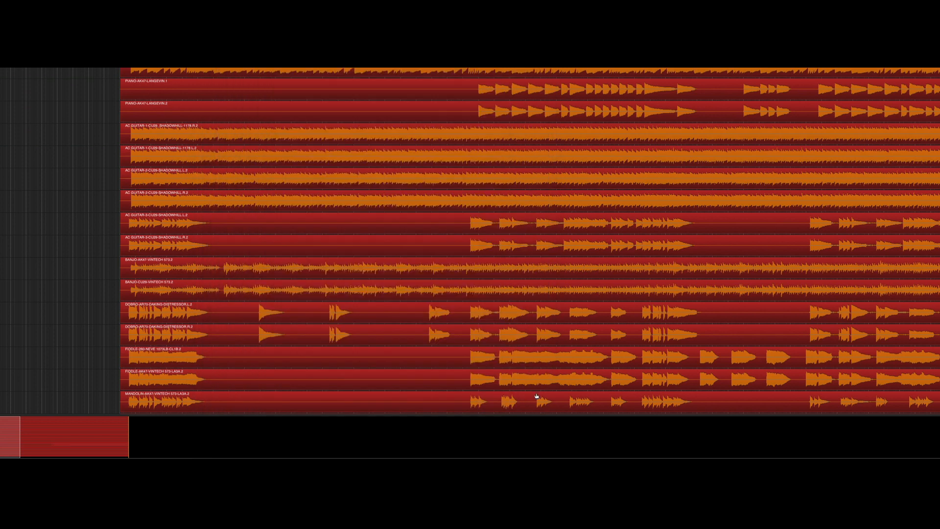
{"action": "key", "text": "minus"}
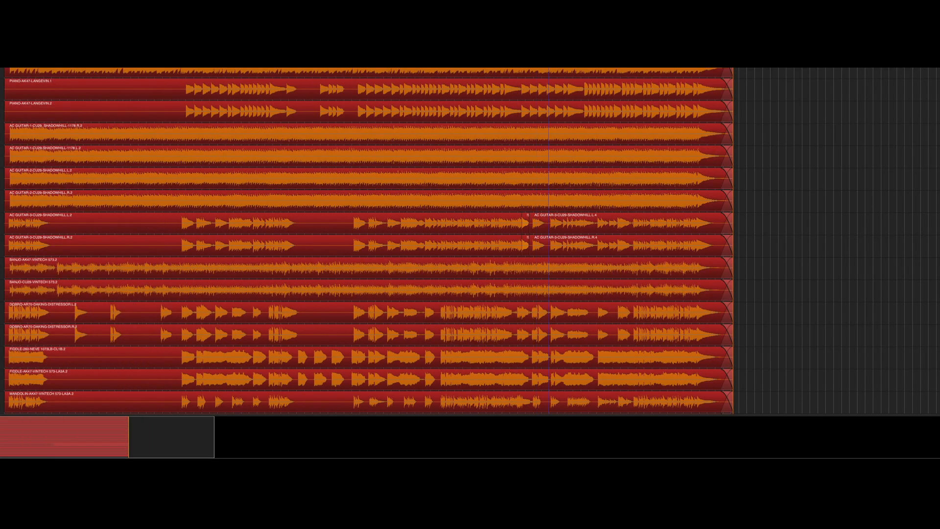
Switch to the mixer and play the mix while checking the master strip's level and trim
{"action": "key", "text": "alt+m"}
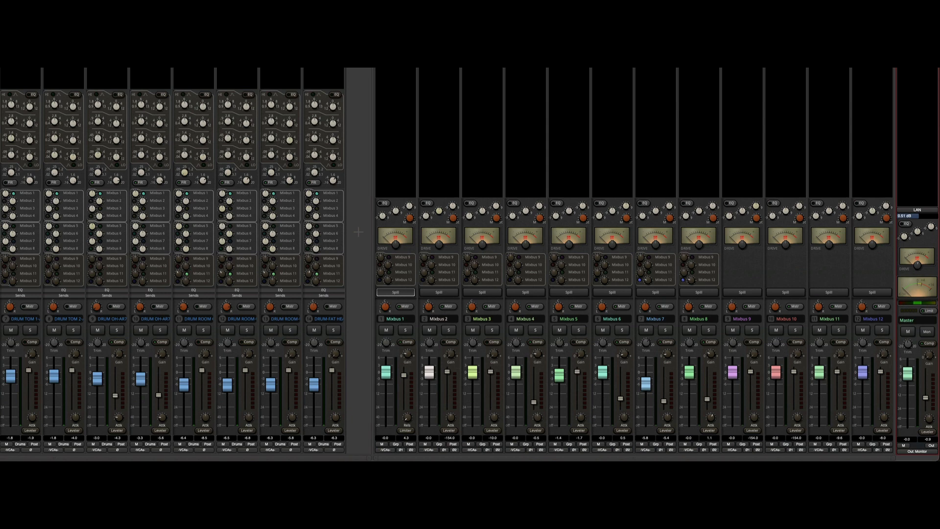
{"action": "key", "text": "space"}
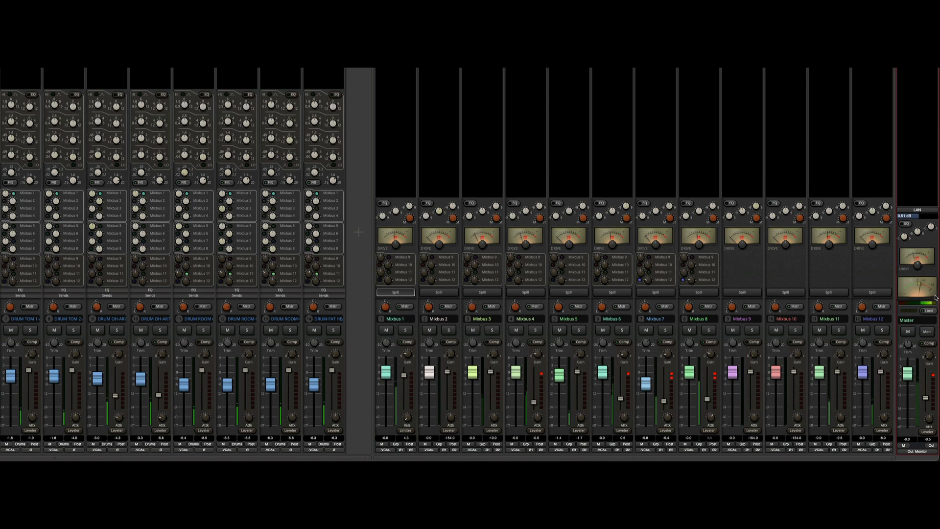
{"action": "mouse_move", "coordinate": [908, 348]}
Export the mix again over the existing "Who I Am_32c Mix.wav" and open its folder from the analysis report
{"action": "key", "text": "alt+e"}
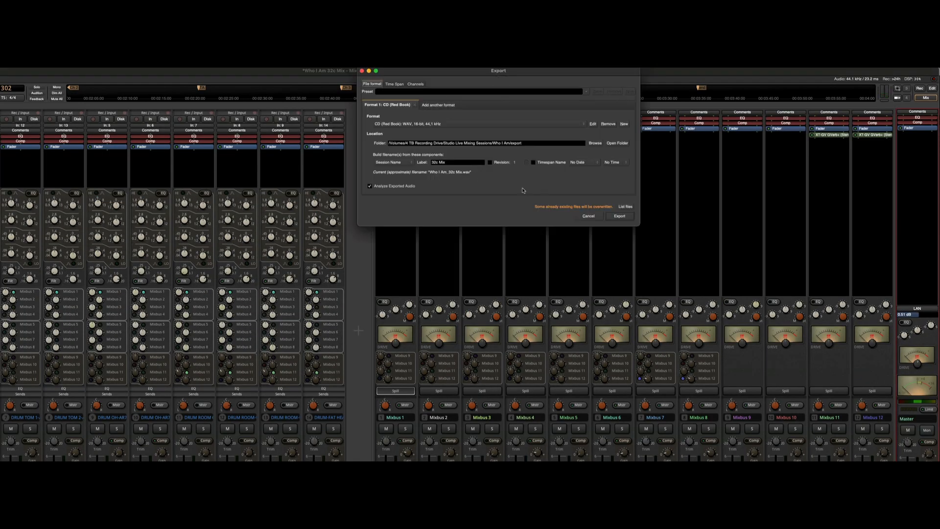
{"action": "left_click", "coordinate": [618, 216]}
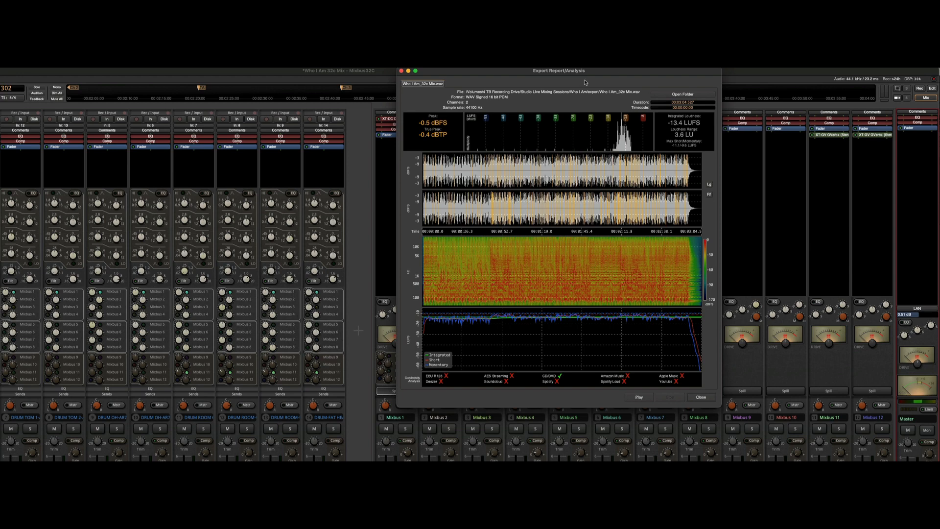
{"action": "left_click_drag", "start_coordinate": [692, 82], "coordinate": [388, 146]}
{"action": "left_click", "coordinate": [401, 159]}
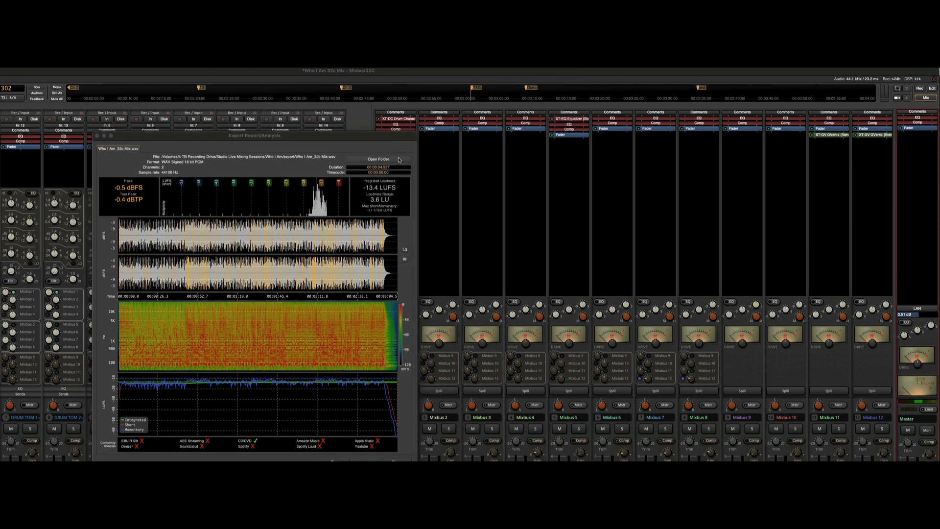
{"action": "left_click_drag", "start_coordinate": [70, 207], "coordinate": [484, 221]}
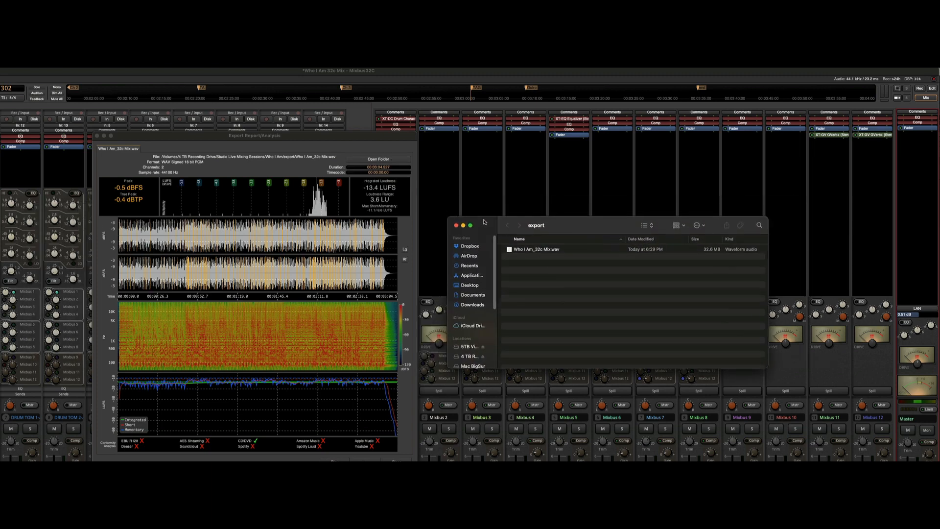